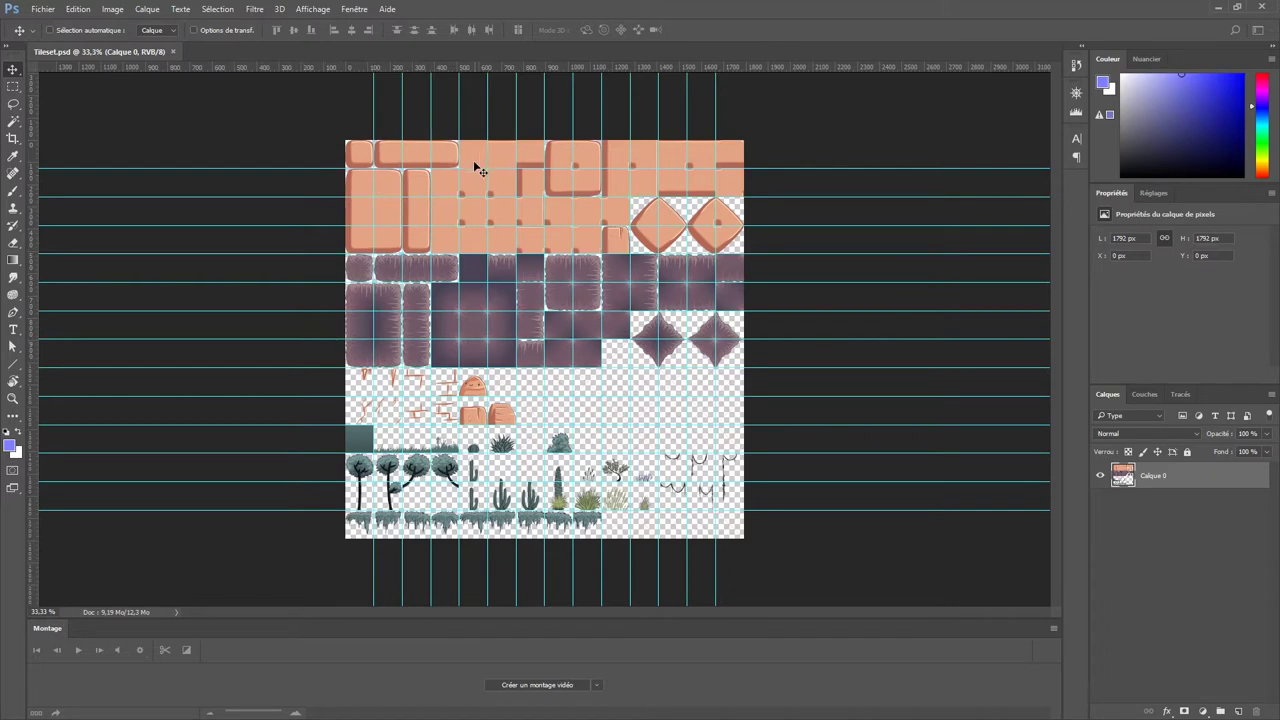
- Pan and zoom around the tileset image to inspect its tile rows and empty guide cells
scroll(568, 200, "up", 1, "alt")
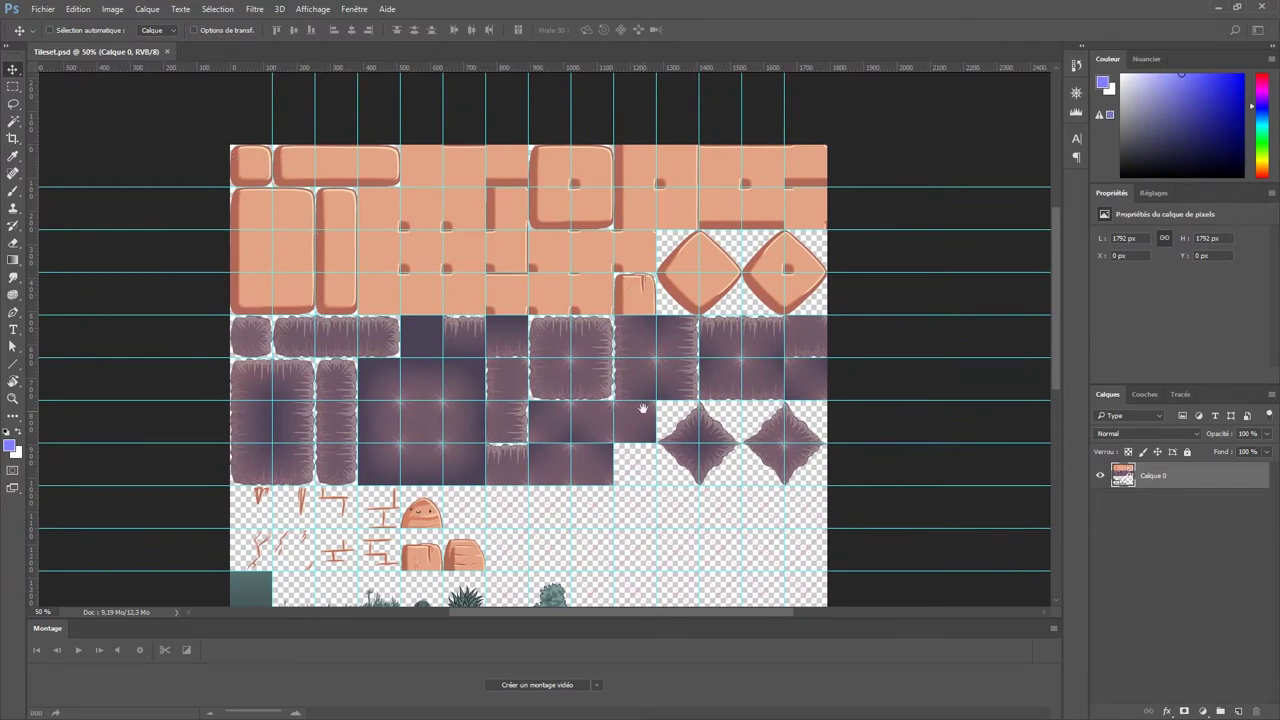
left_click_drag(643, 409, 647, 224)
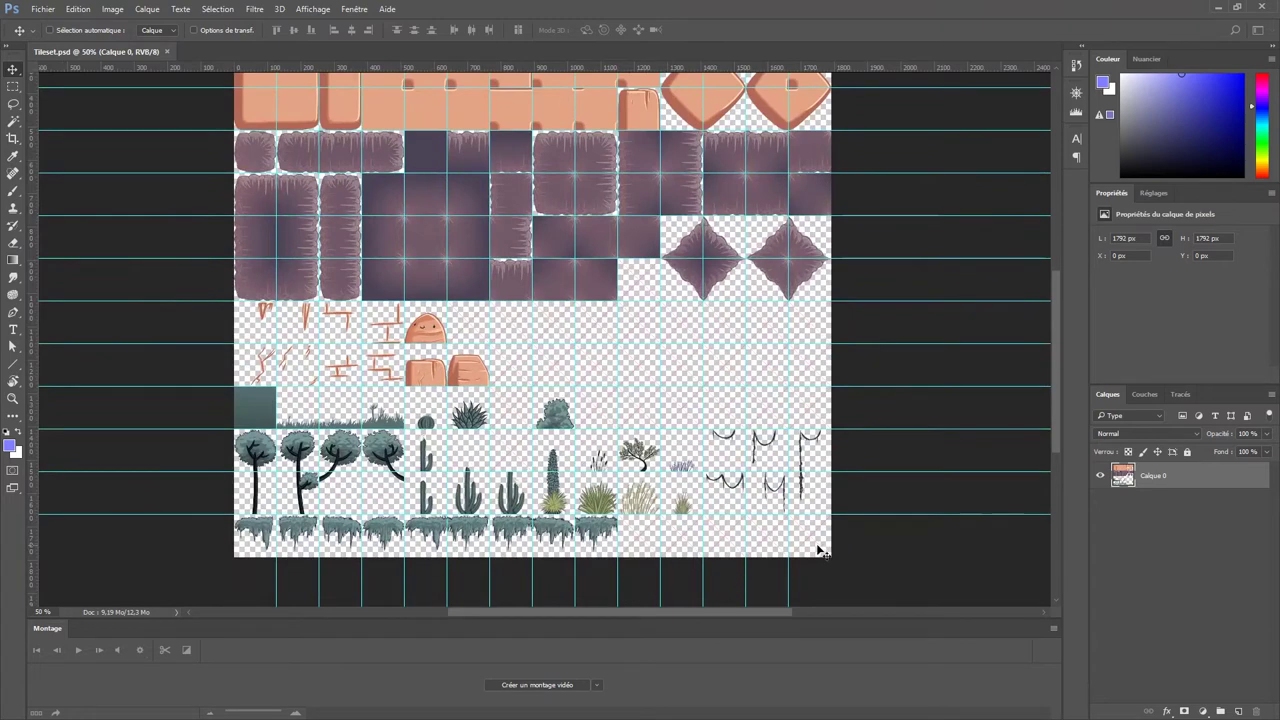
left_click_drag(492, 205, 496, 425)
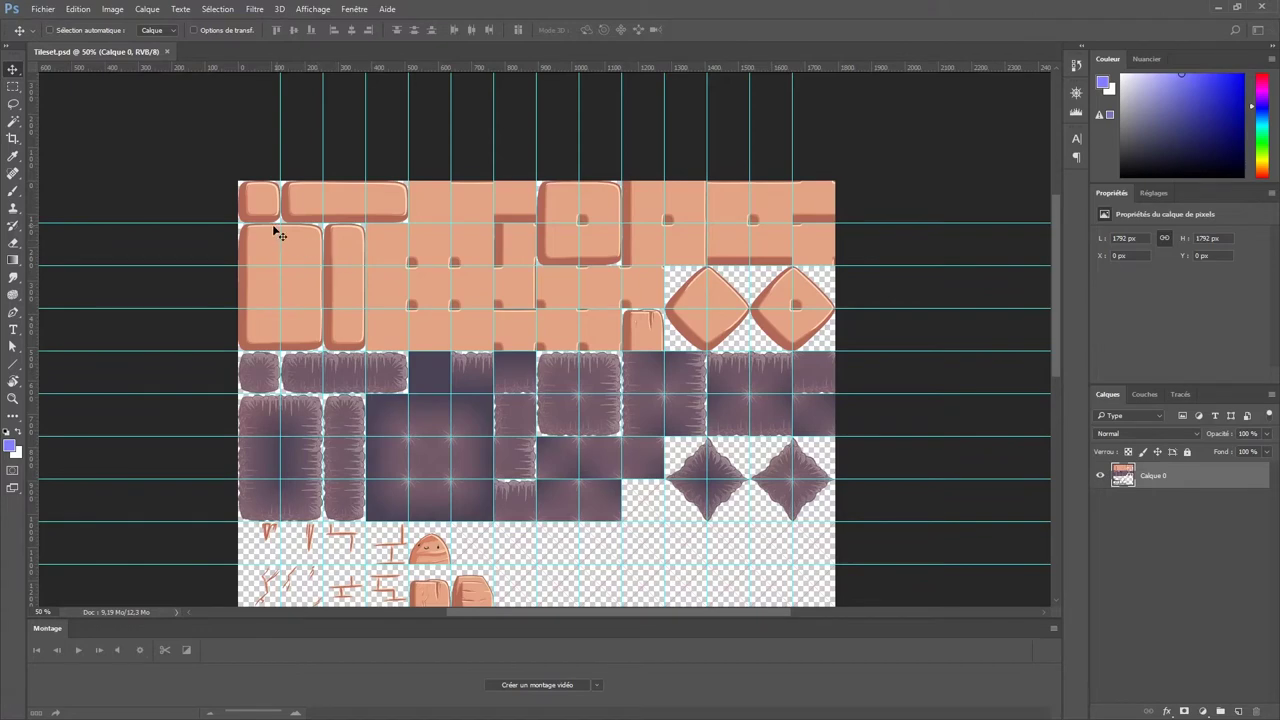
left_click_drag(614, 327, 632, 233)
left_click_drag(671, 366, 677, 261)
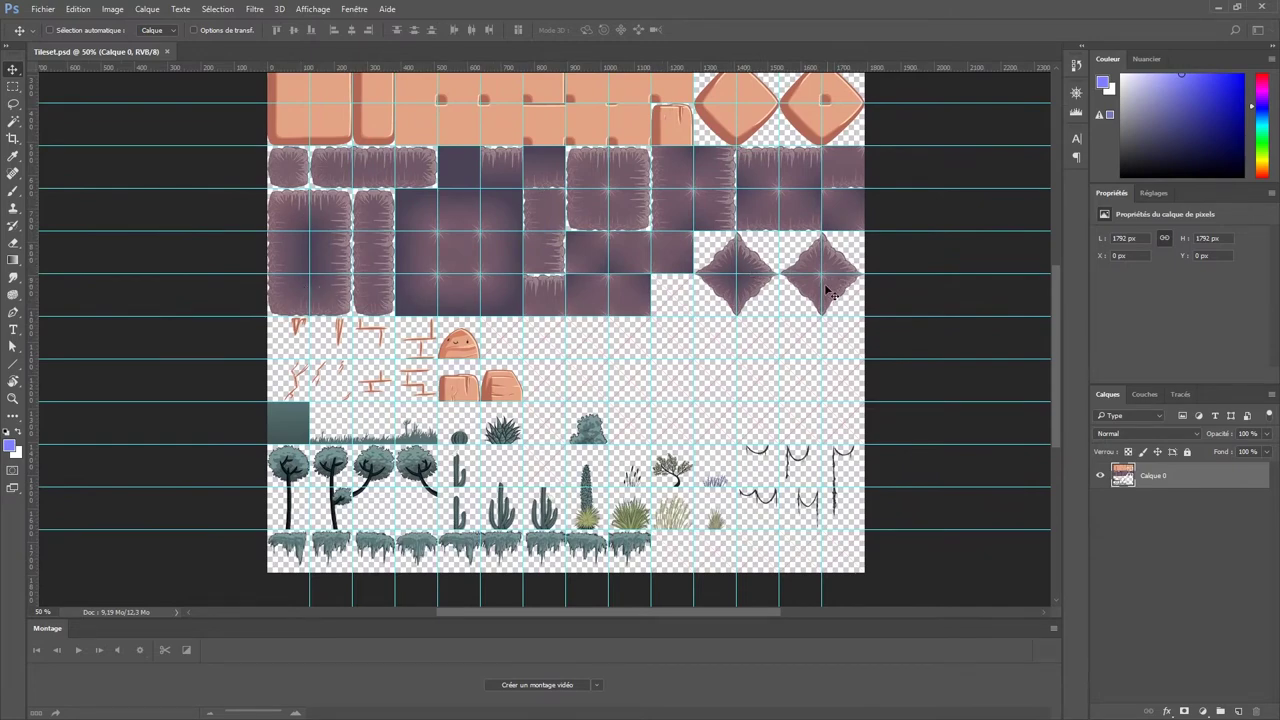
left_click_drag(661, 162, 666, 330)
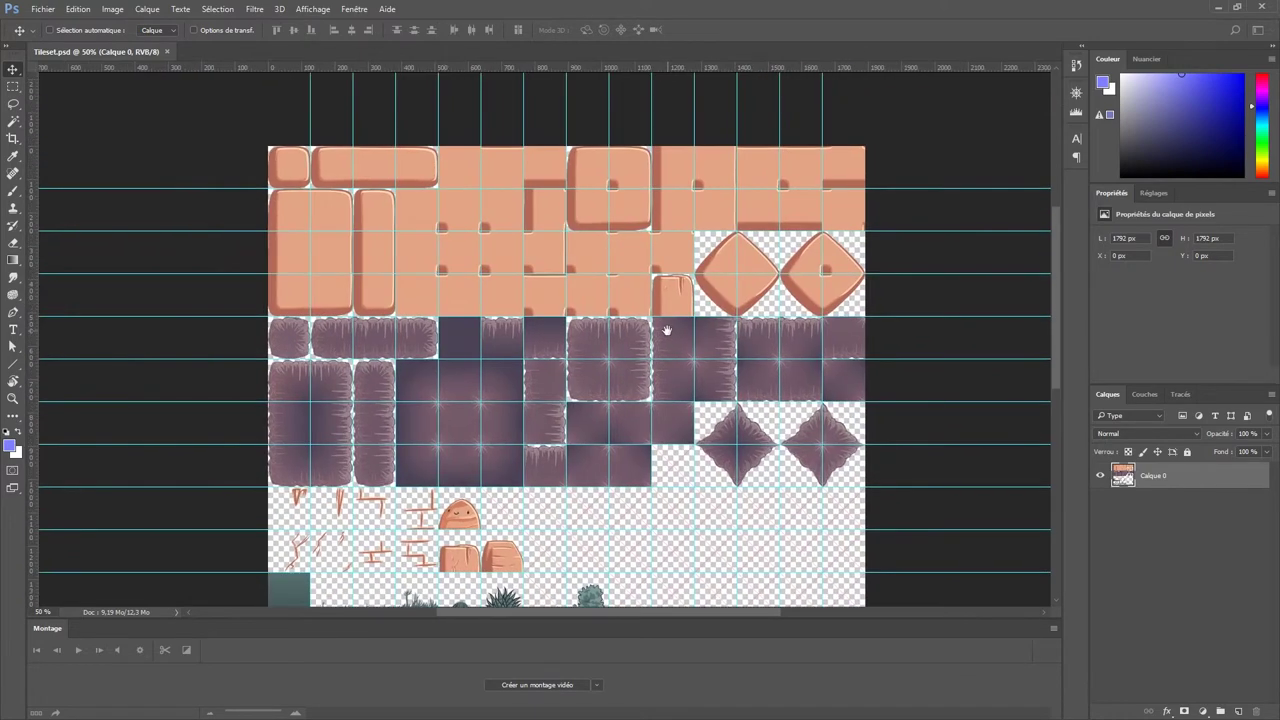
scroll(699, 254, "down", 5)
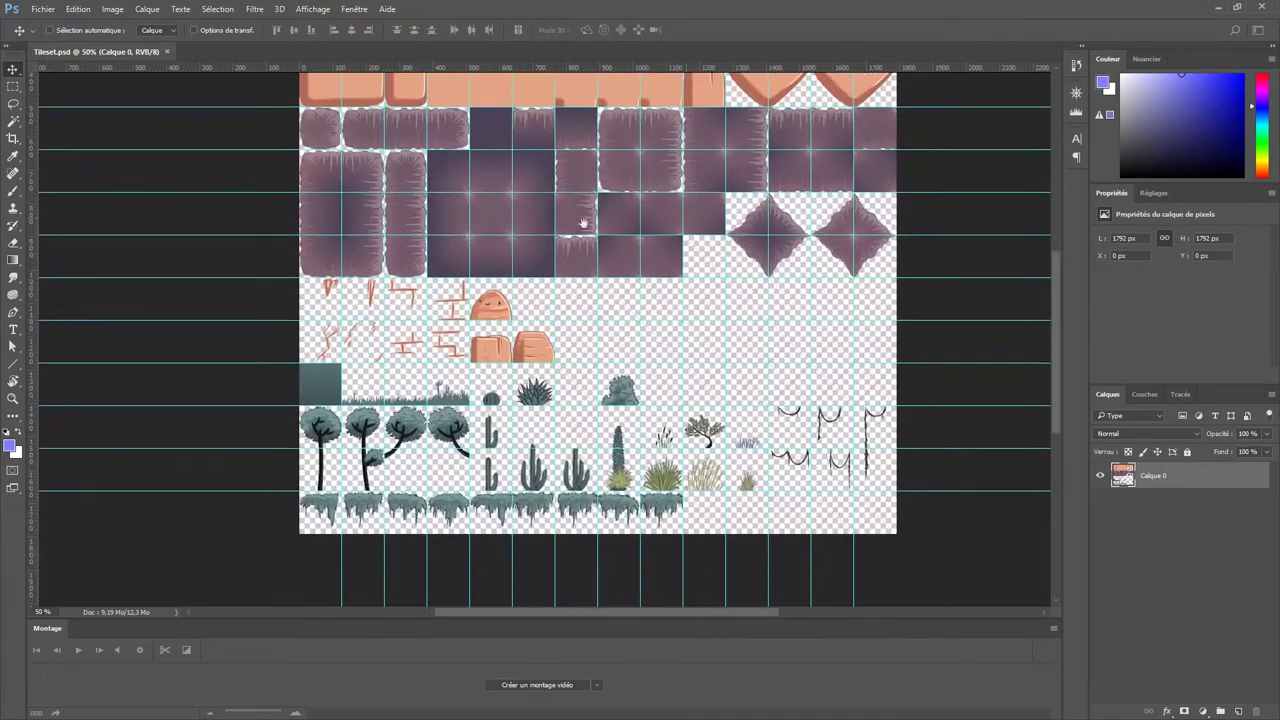
left_click_drag(699, 254, 633, 216)
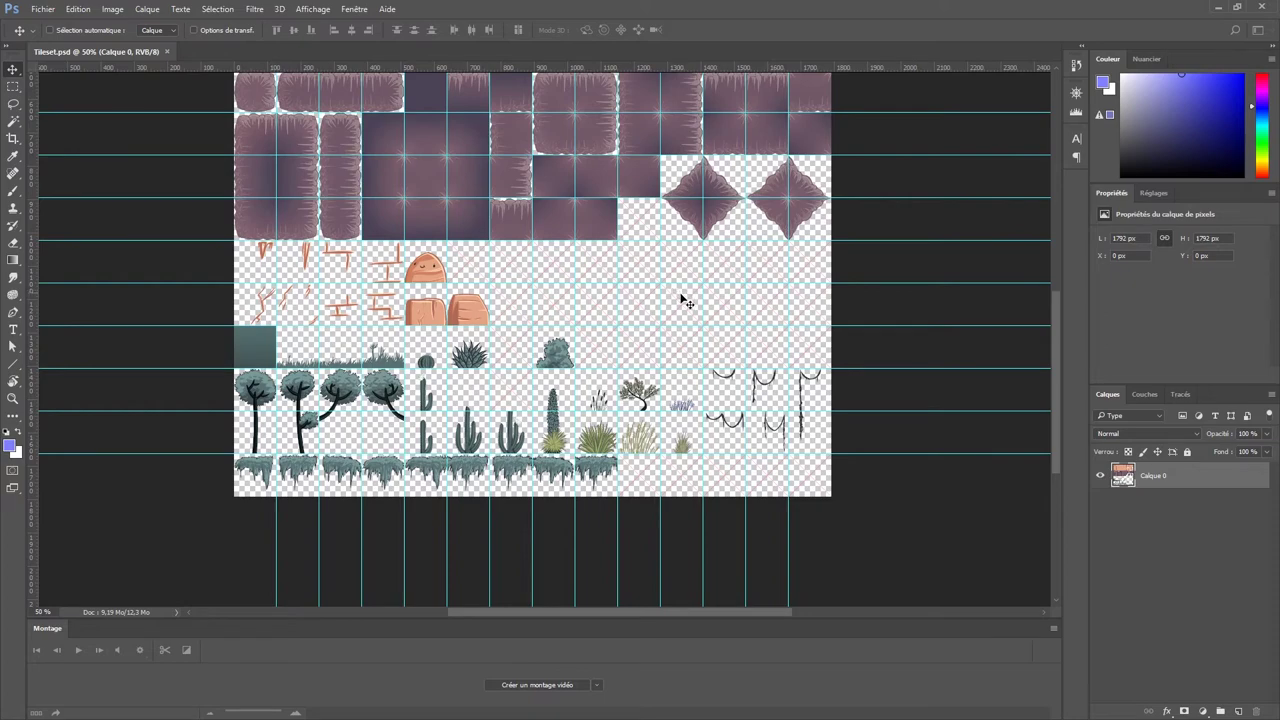
left_click(658, 240, "ctrl")
left_click(660, 238, "ctrl")
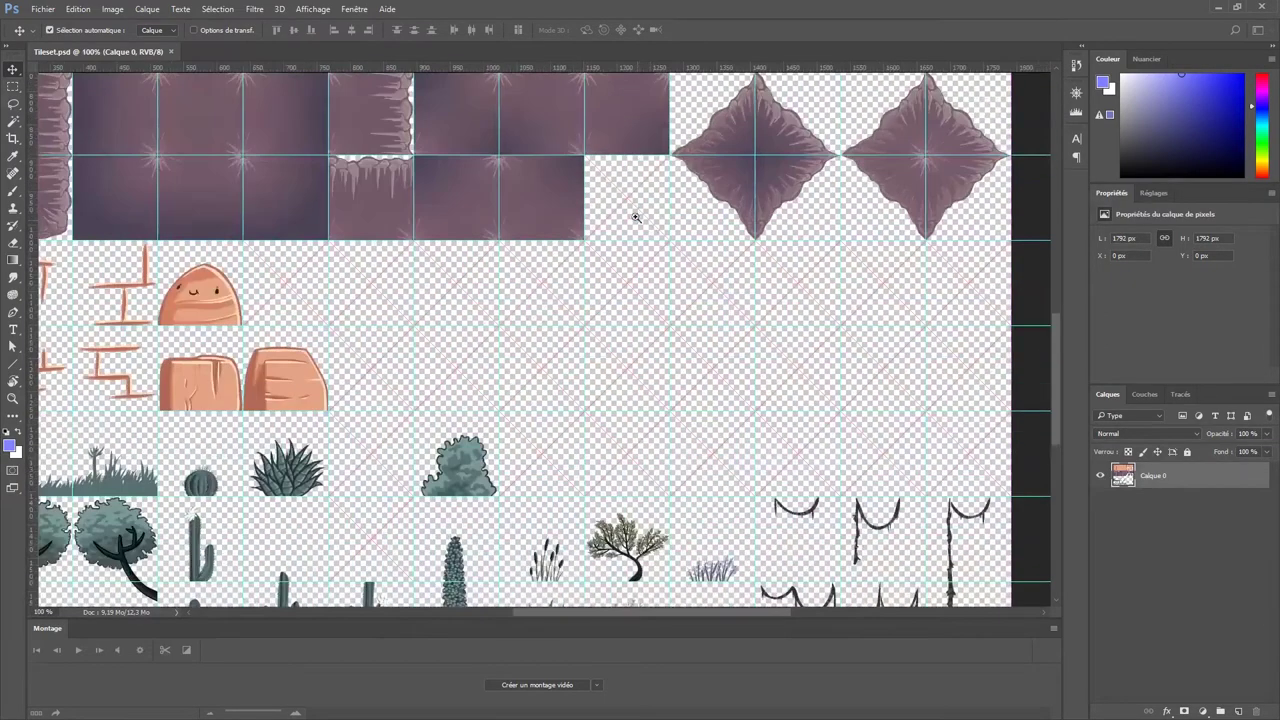
left_click(634, 209, "ctrl")
left_click_drag(654, 303, 622, 322)
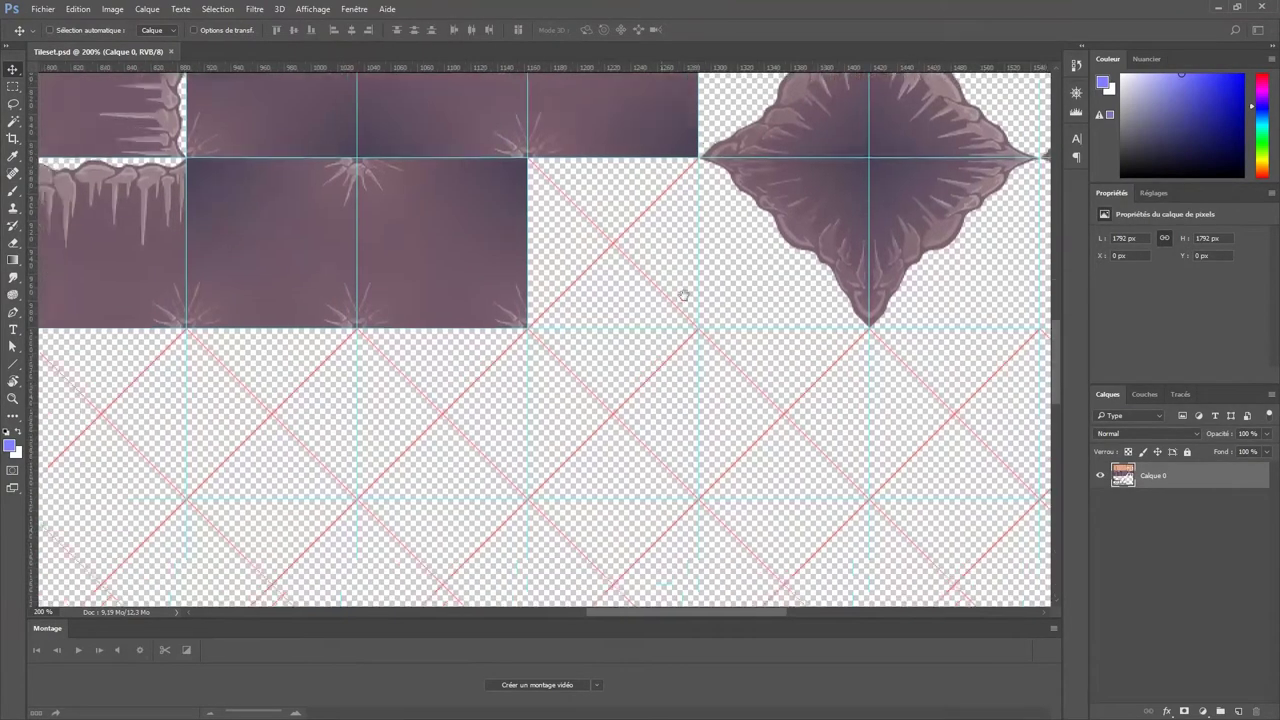
scroll(686, 290, "down", 5)
scroll(621, 440, "up", 4)
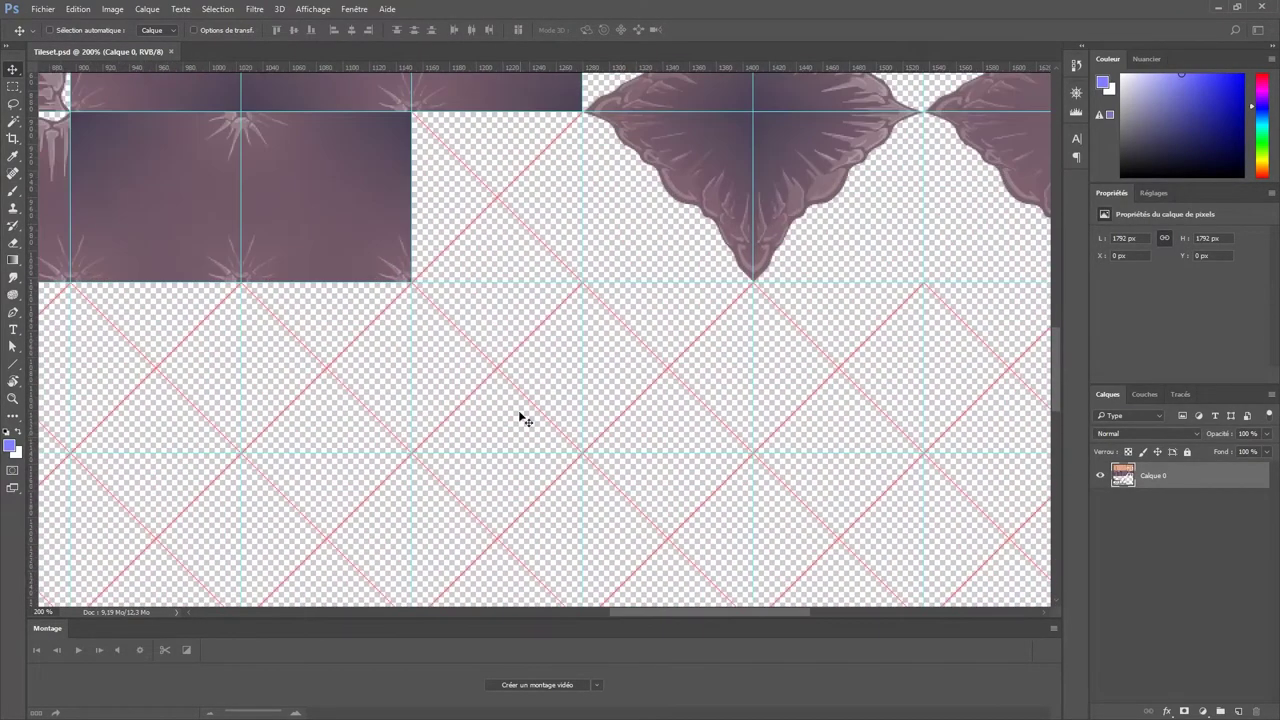
left_click_drag(460, 466, 562, 397)
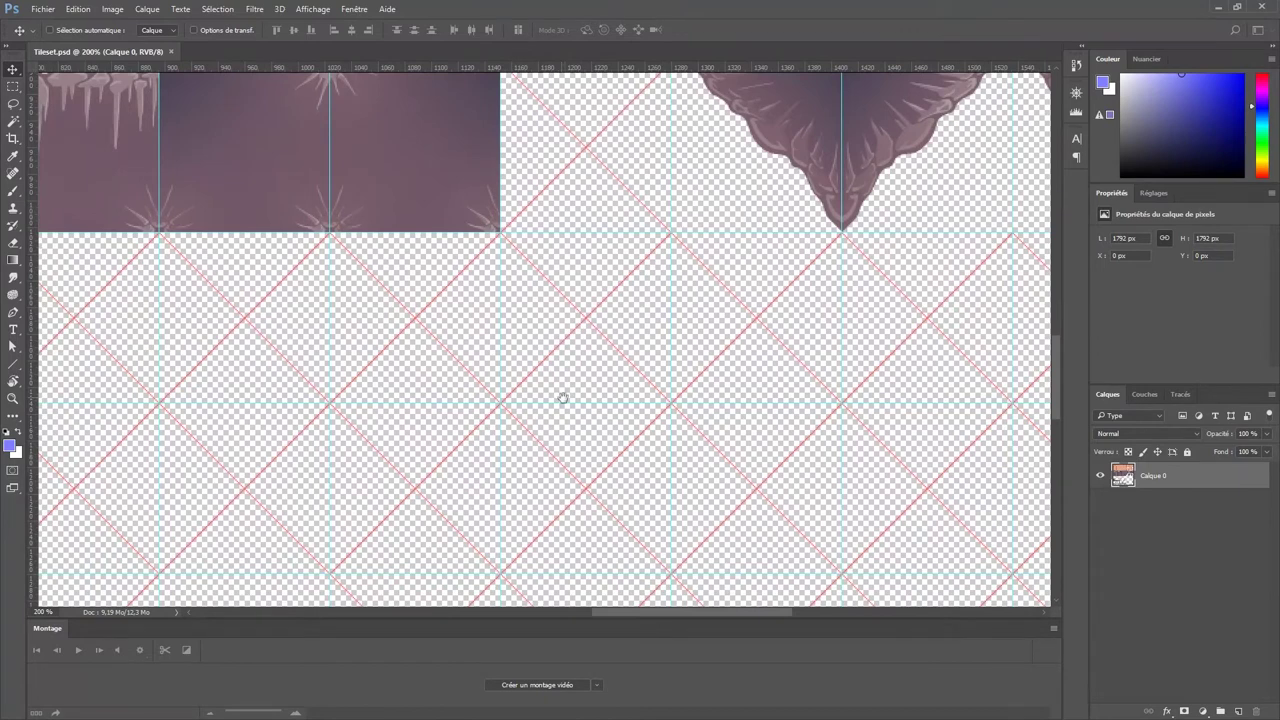
scroll(580, 400, "up", 3)
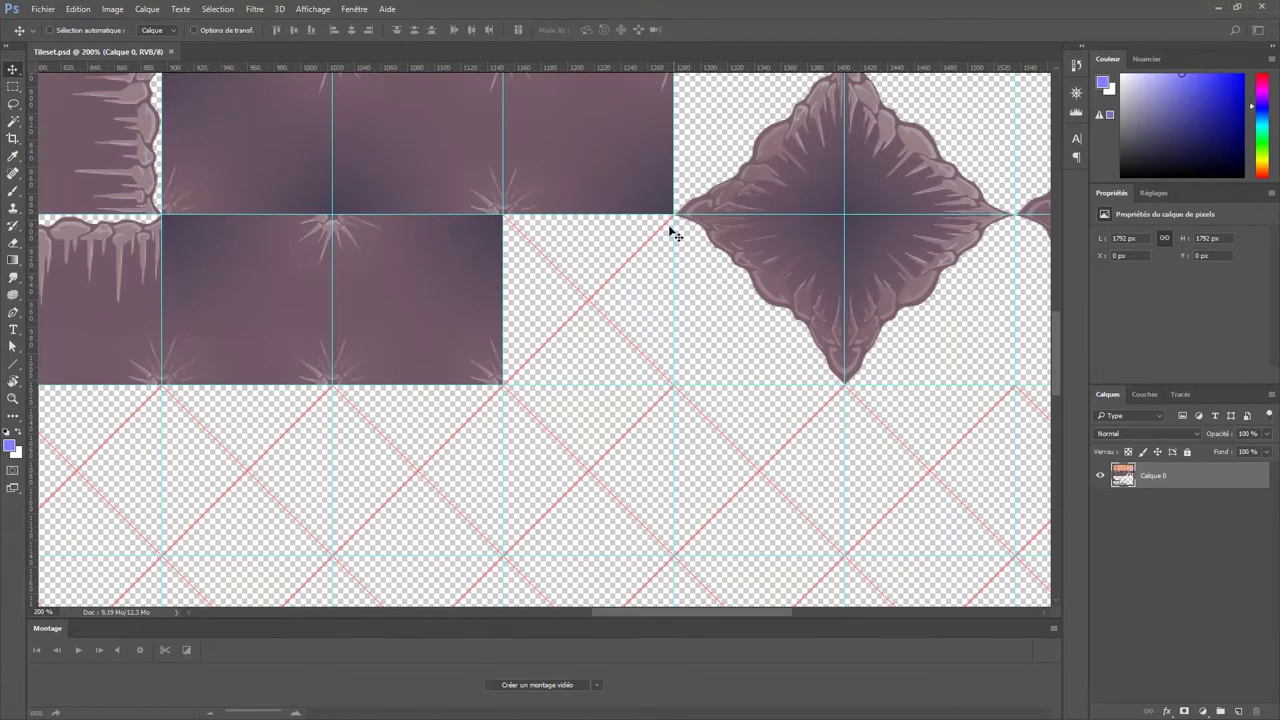
left_click_drag(683, 451, 697, 246)
scroll(706, 325, "down", 3, "alt")
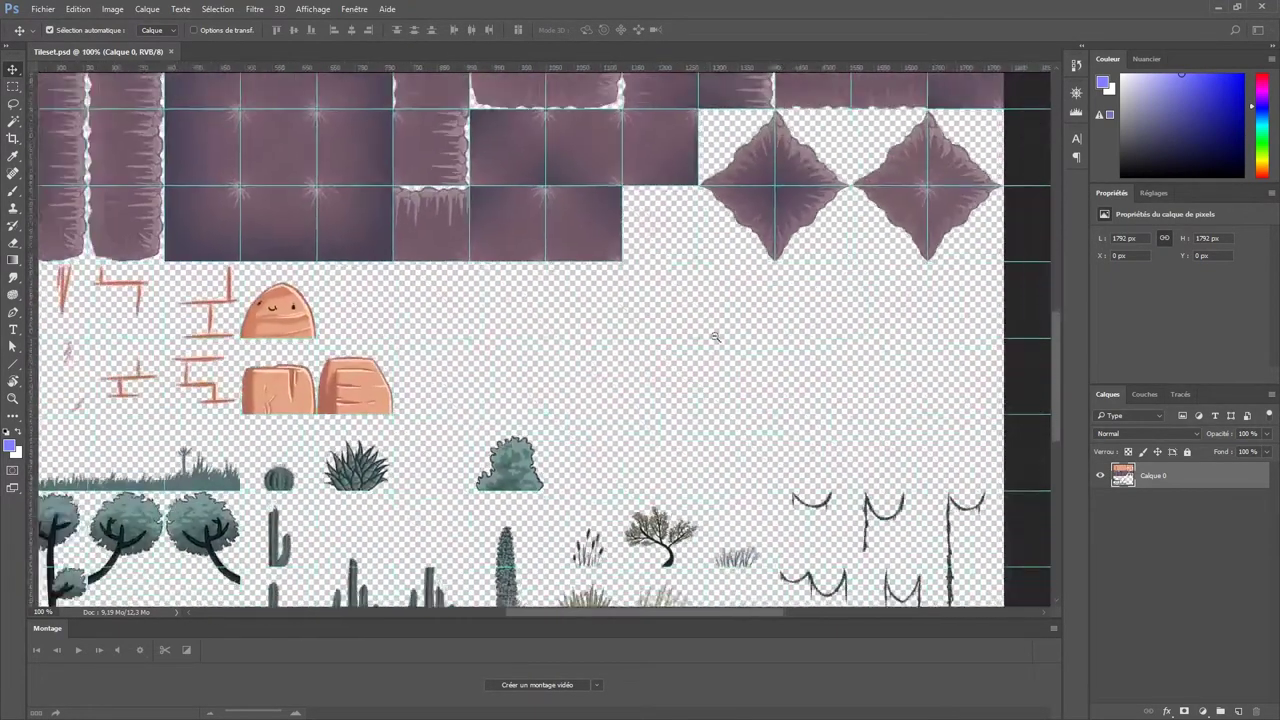
scroll(737, 366, "up", 3, "alt")
scroll(647, 380, "down", 1, "alt")
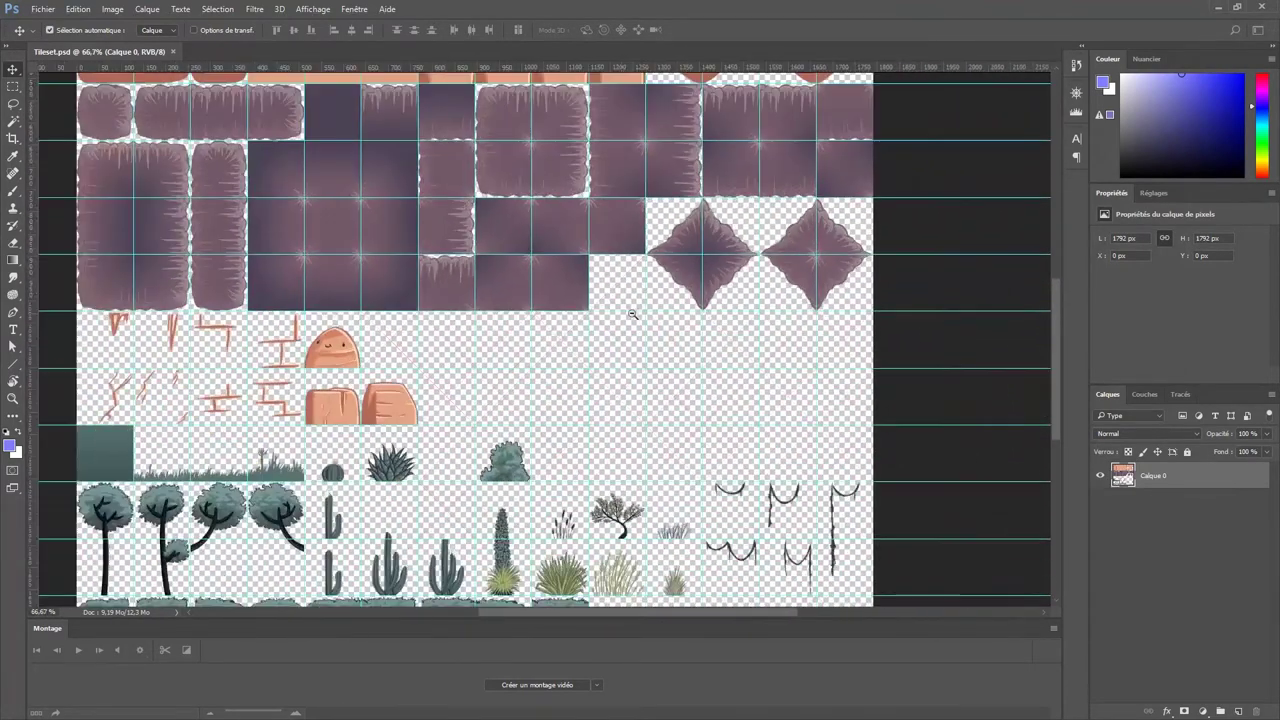
scroll(670, 440, "up", 5)
scroll(666, 371, "up", 1)
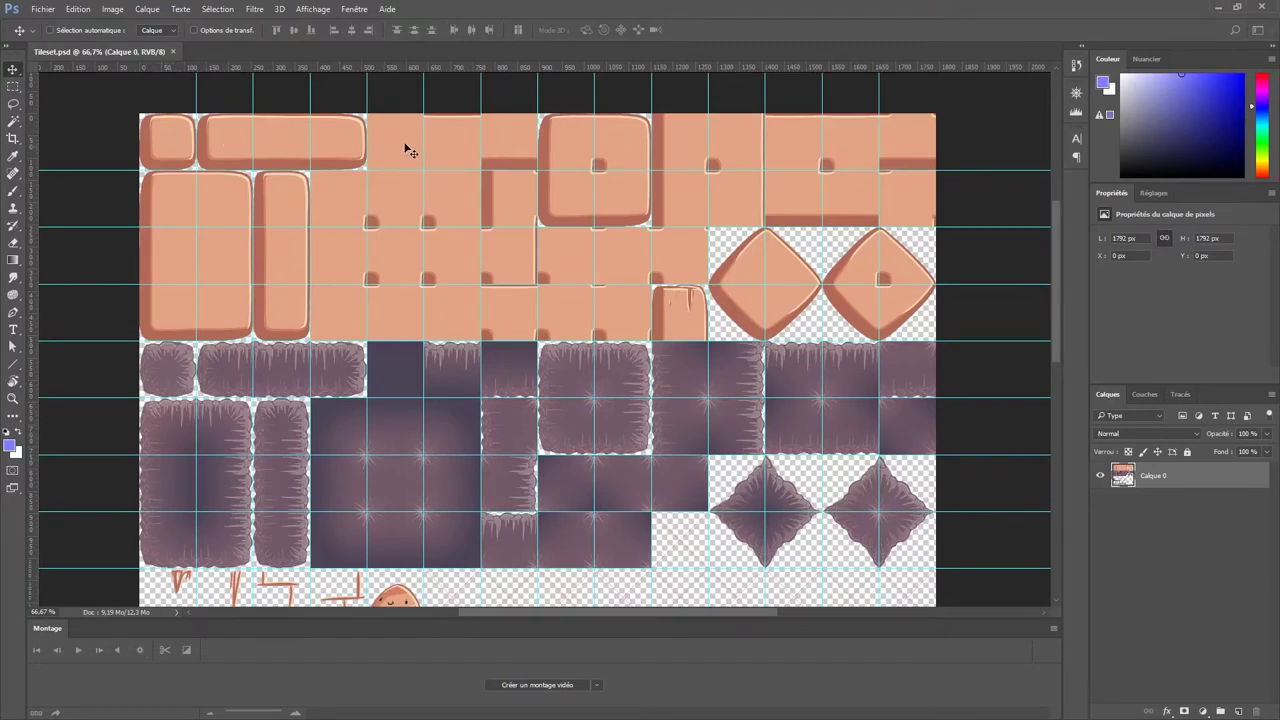
scroll(666, 243, "right", 2)
scroll(620, 278, "down", 5)
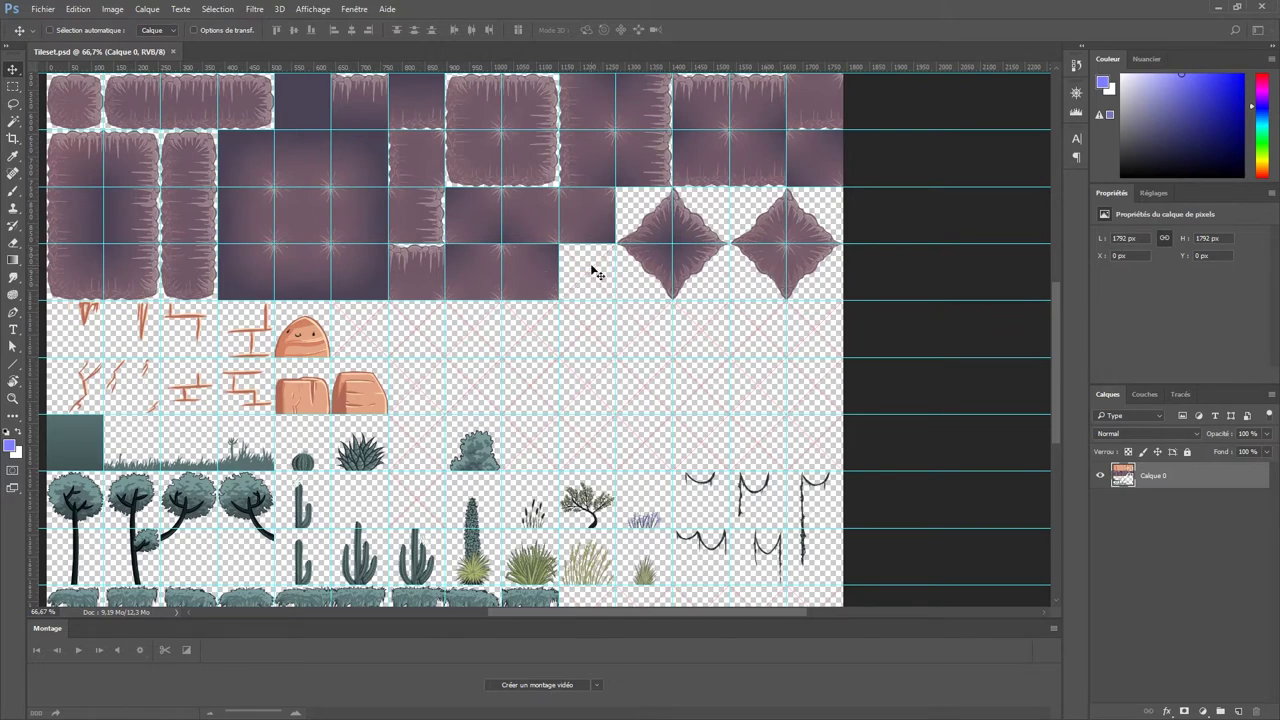
left_click_drag(456, 428, 466, 388)
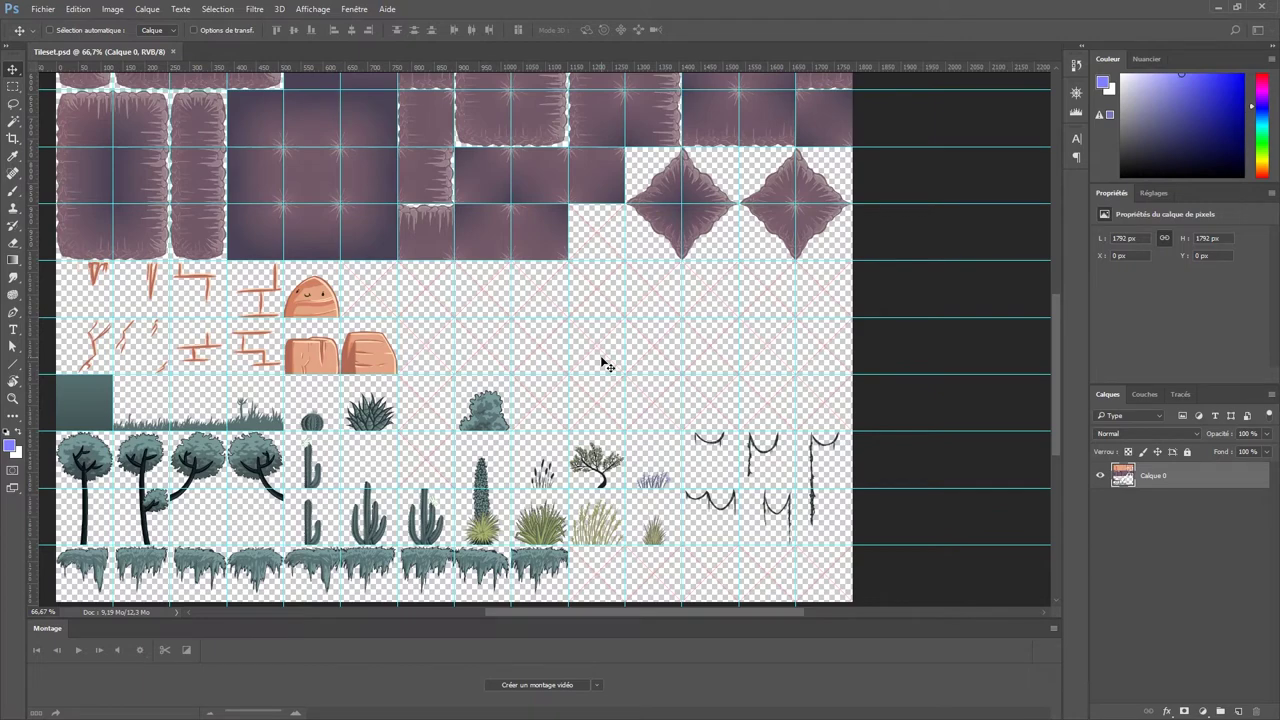
left_click_drag(656, 286, 651, 342)
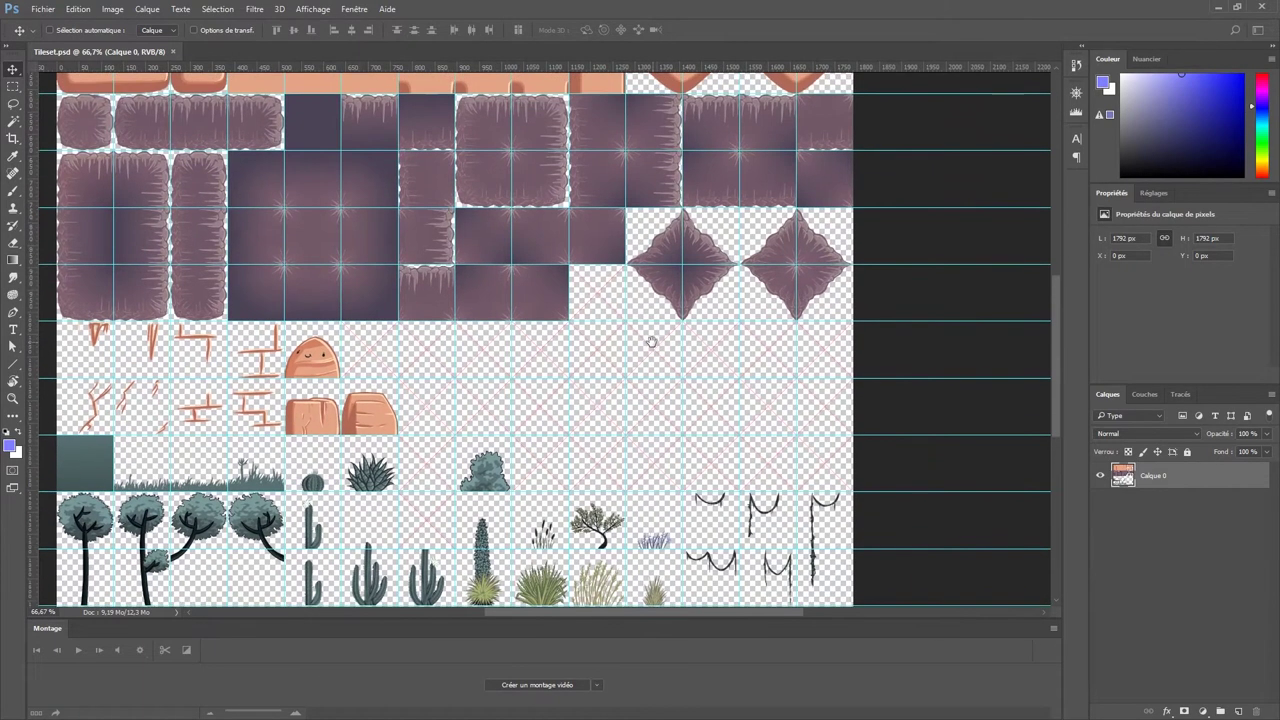
- Zoom out to the full tileset, then download the 2d-extras repository as a ZIP archive
left_click(628, 352, "alt")
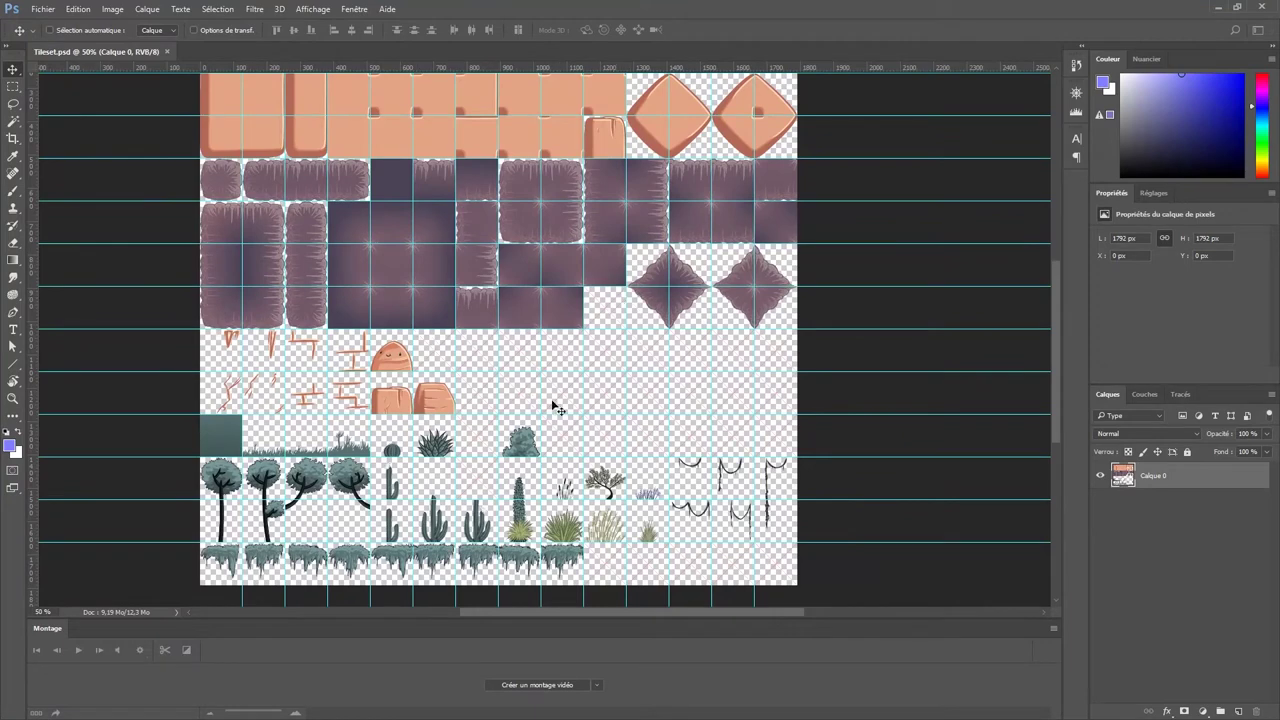
left_click_drag(627, 339, 632, 388)
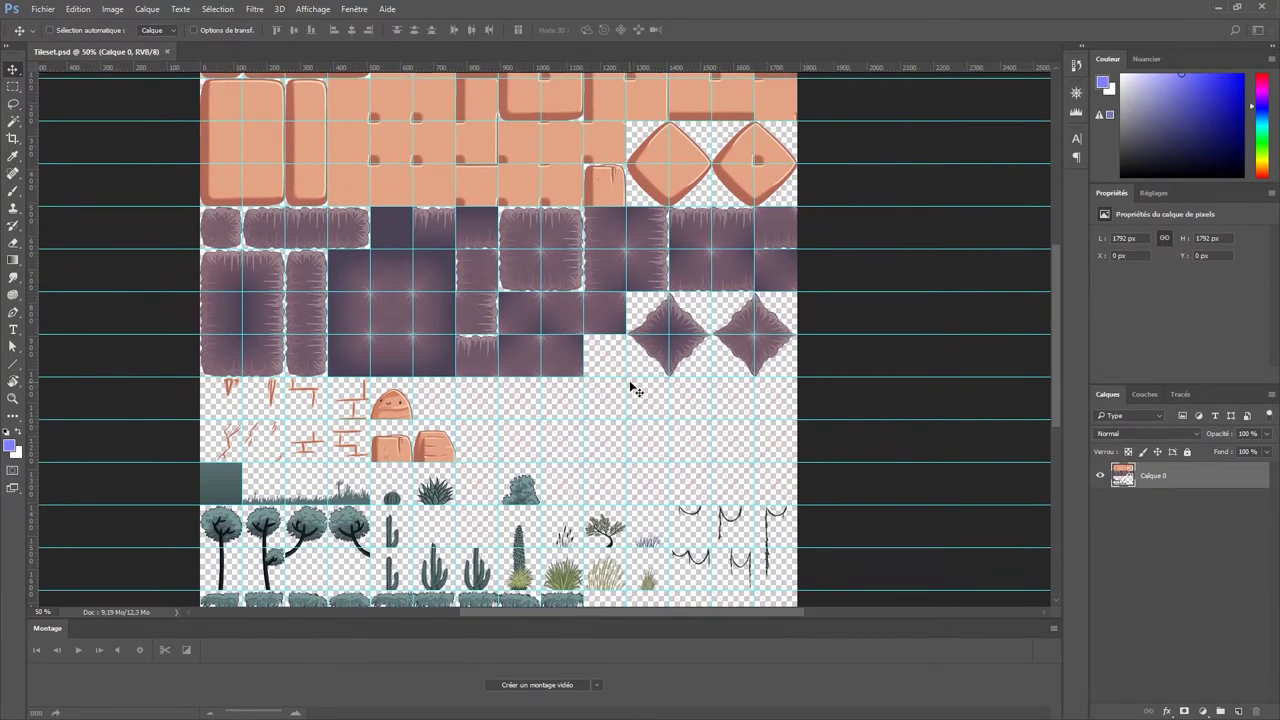
left_click_drag(636, 282, 645, 340)
key("ctrl+minus")
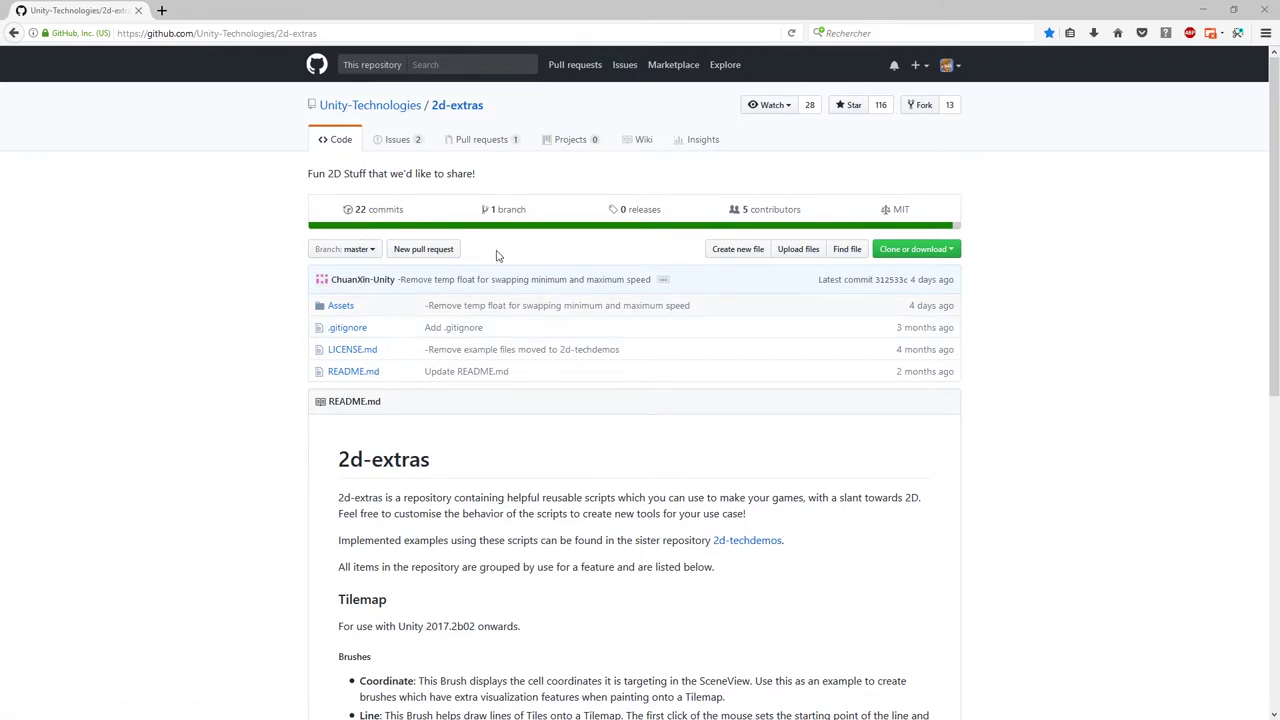
left_click(935, 251)
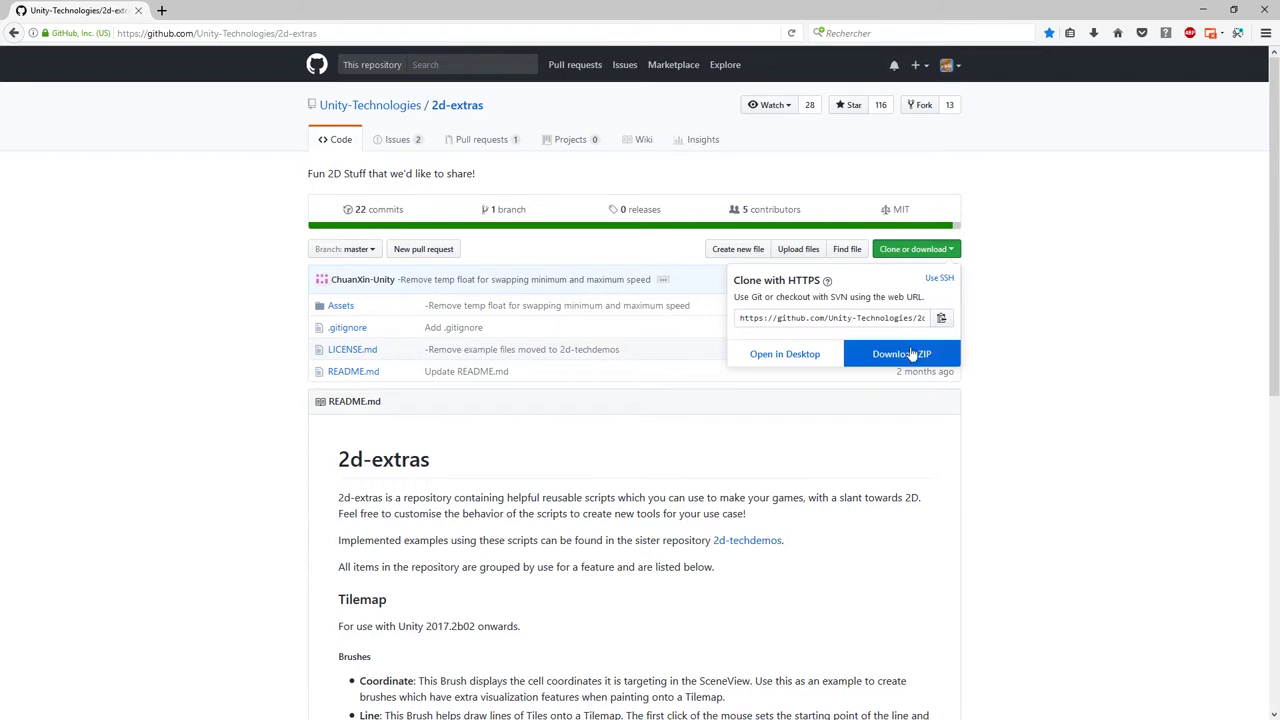
left_click(997, 327)
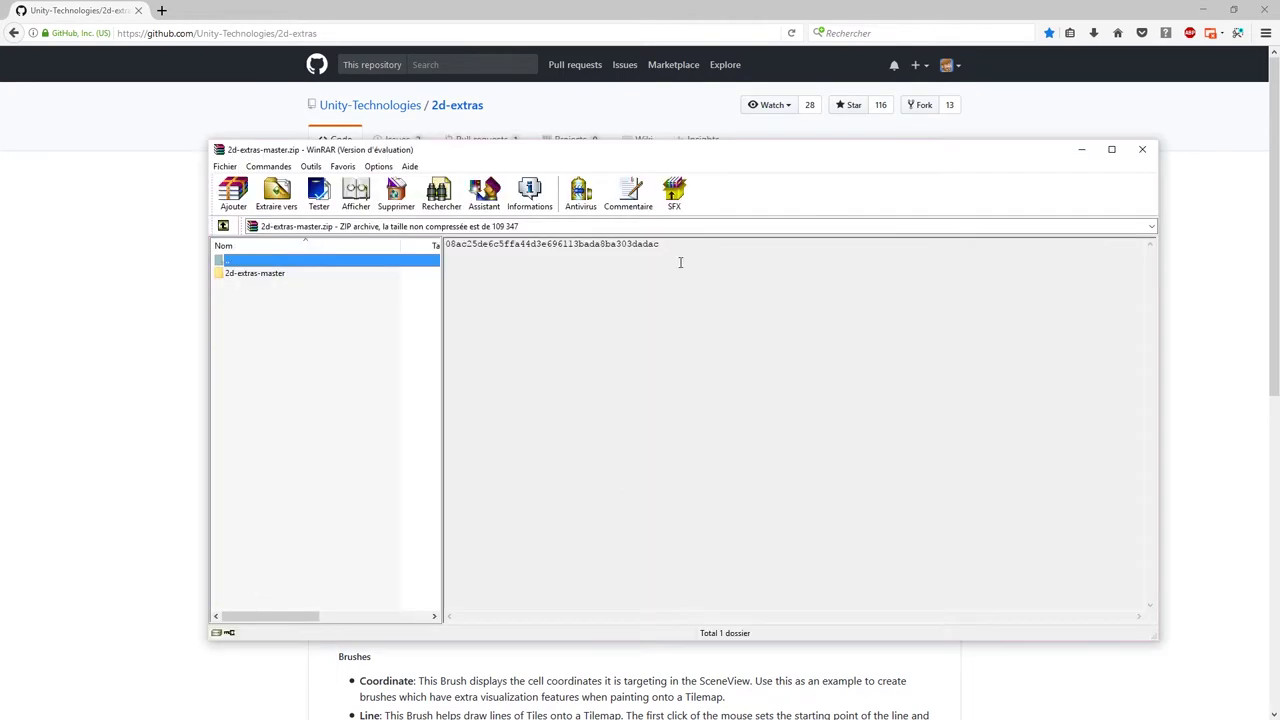
- Extract the archive's 2d-extras-master/Assets/Tilemap folder into the project's Assets folder, then return to GitHub
double_click(281, 279)
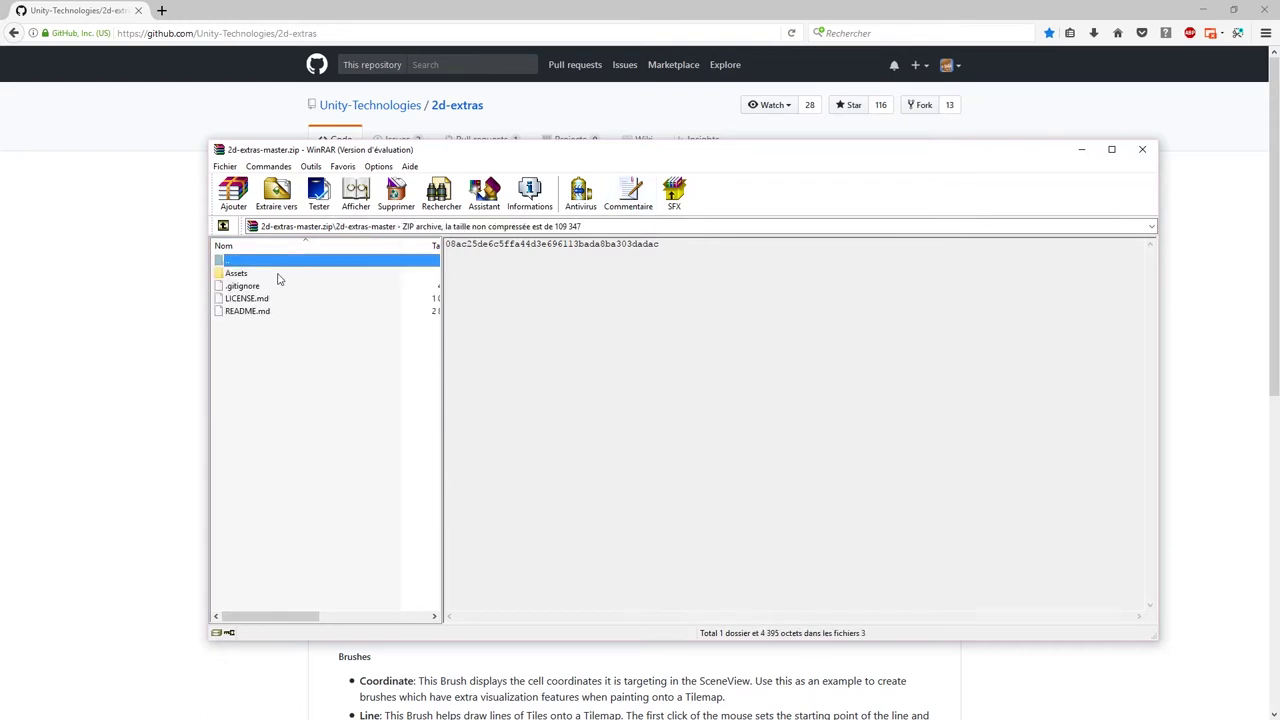
double_click(255, 277)
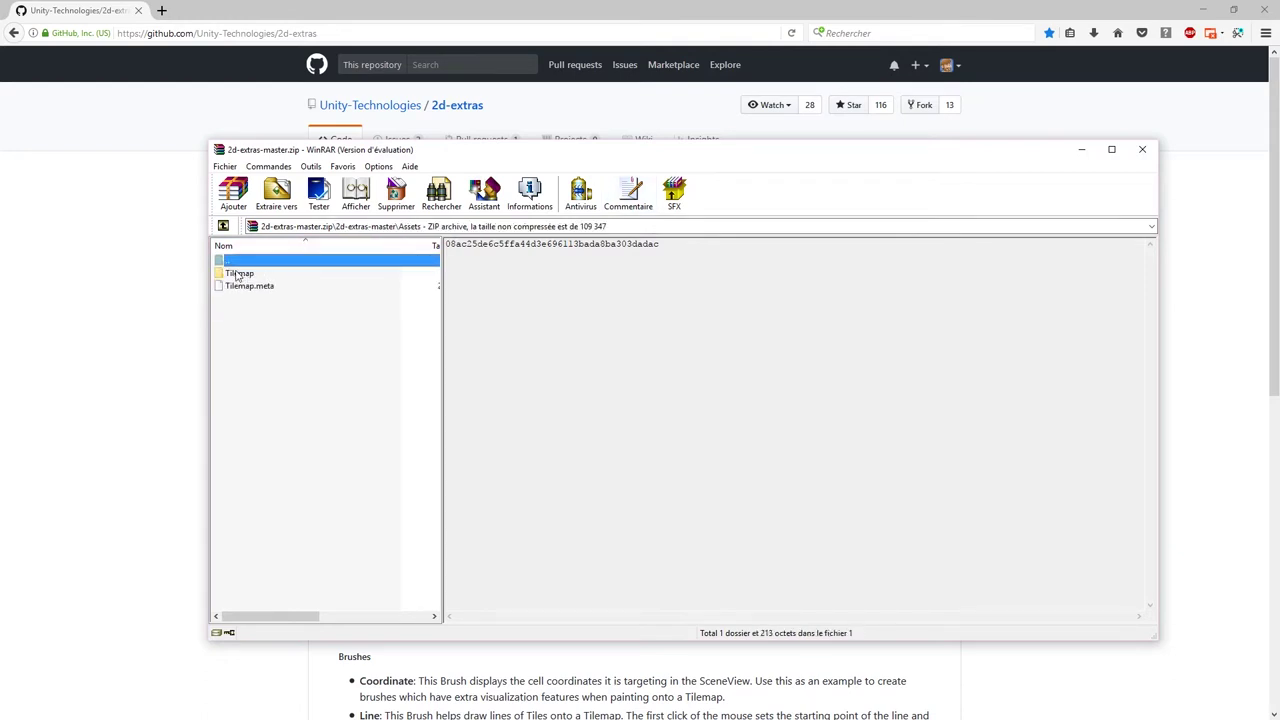
left_click(238, 275)
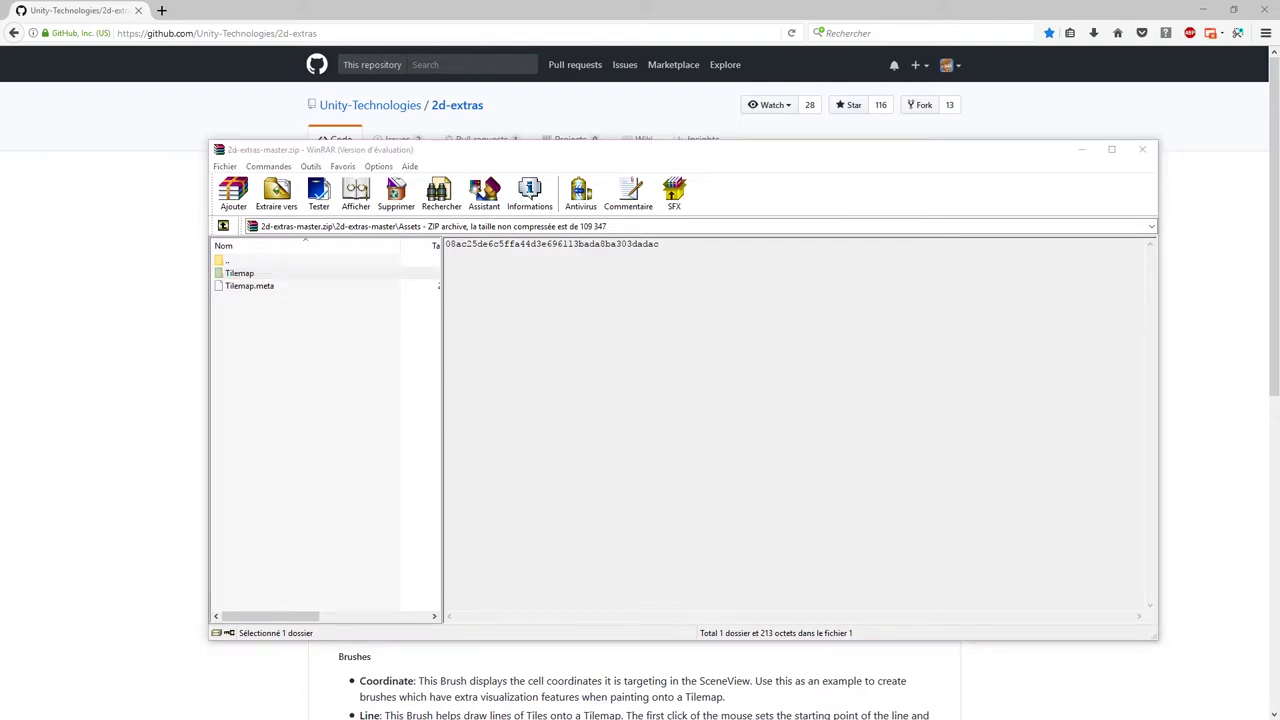
left_click_drag(354, 157, 440, 77)
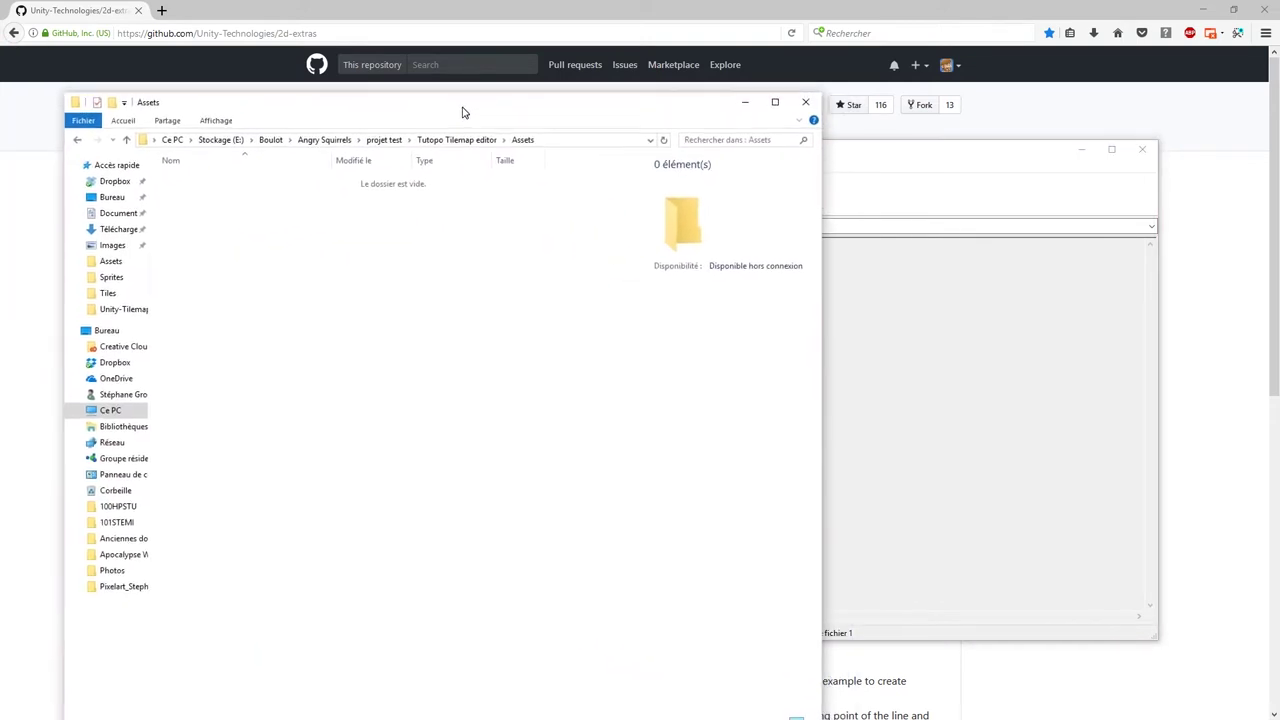
left_click_drag(857, 150, 945, 198)
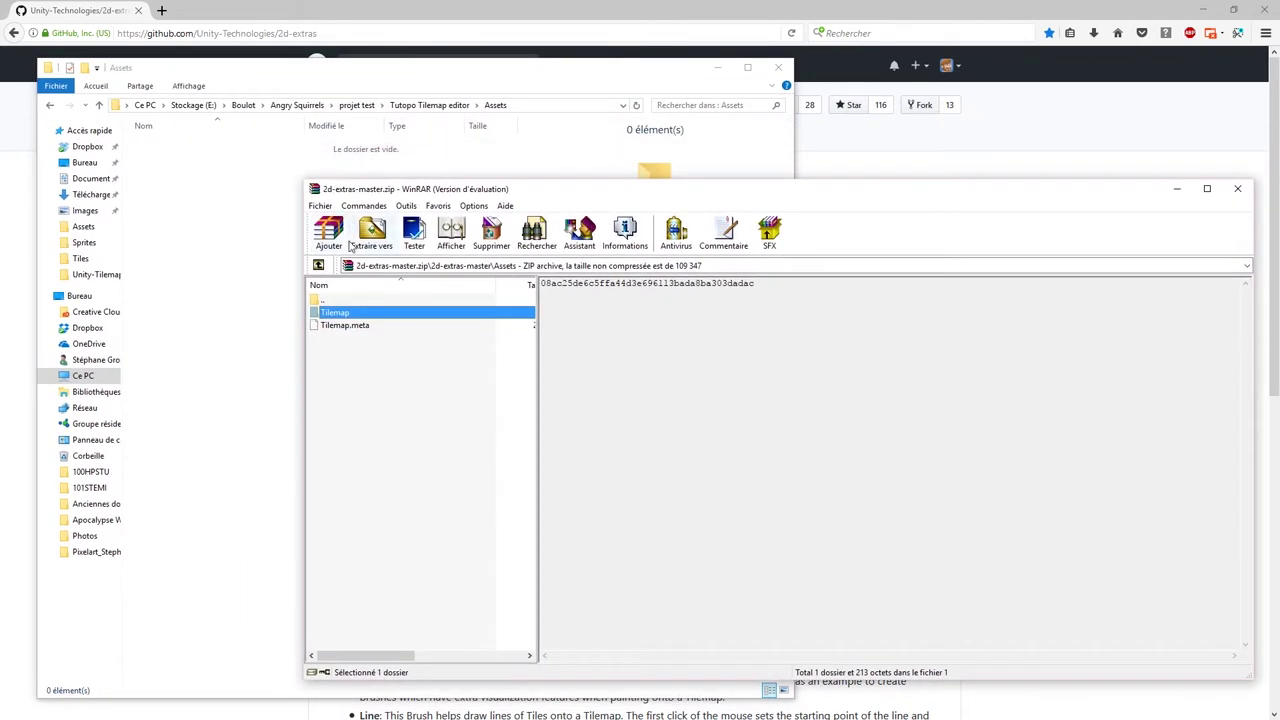
left_click_drag(342, 315, 194, 183)
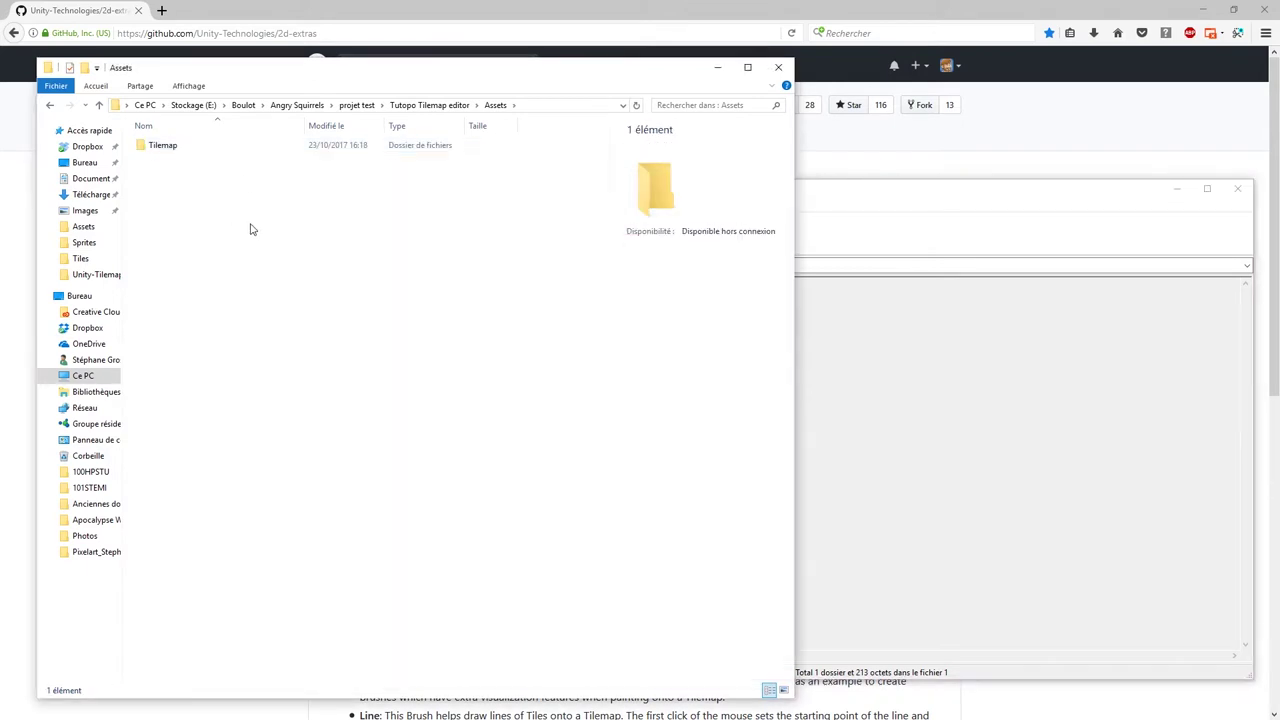
left_click(1068, 196)
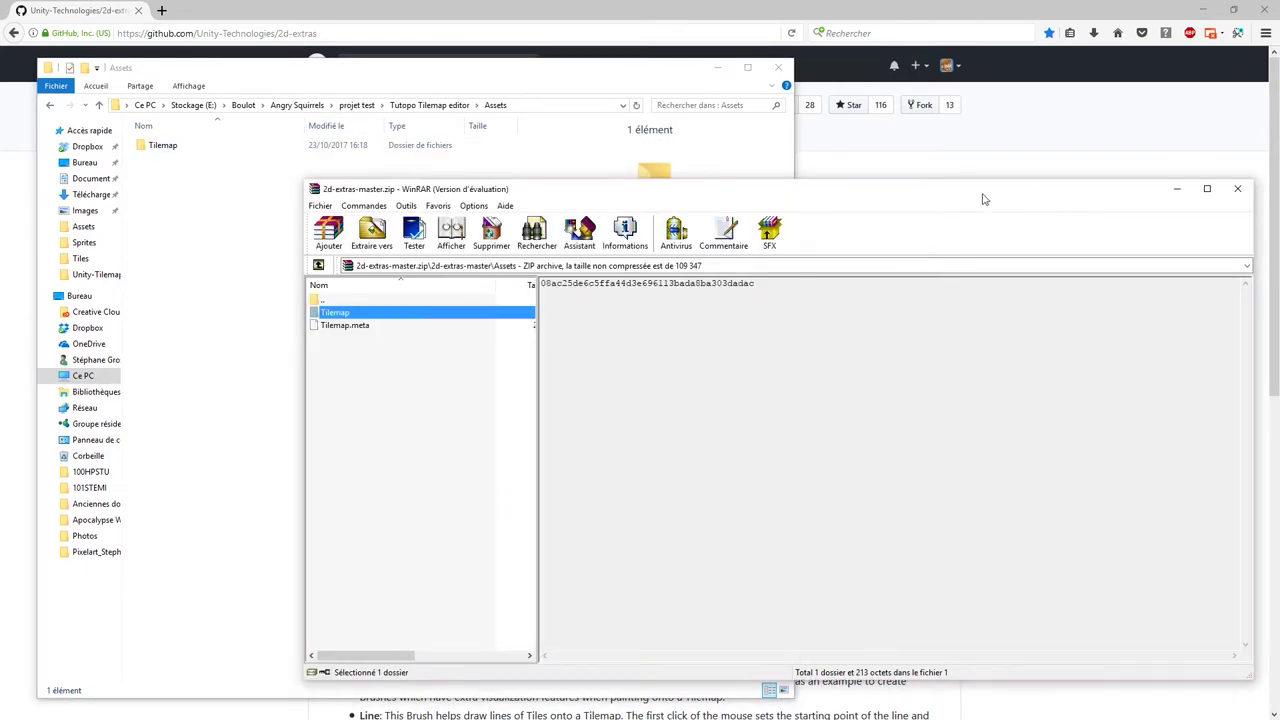
left_click(1010, 6)
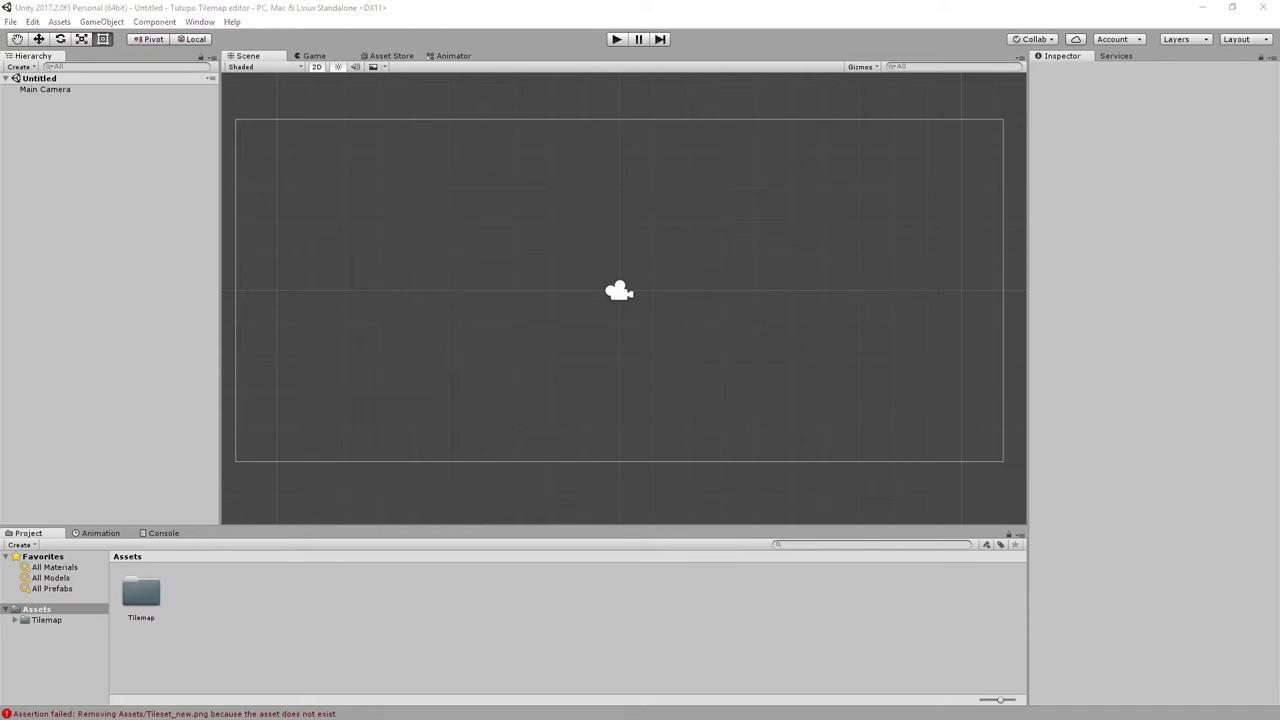
- Add Tileset.png to Assets, expand it, and select it to show its texture import settings
left_click(130, 597)
left_click(220, 606)
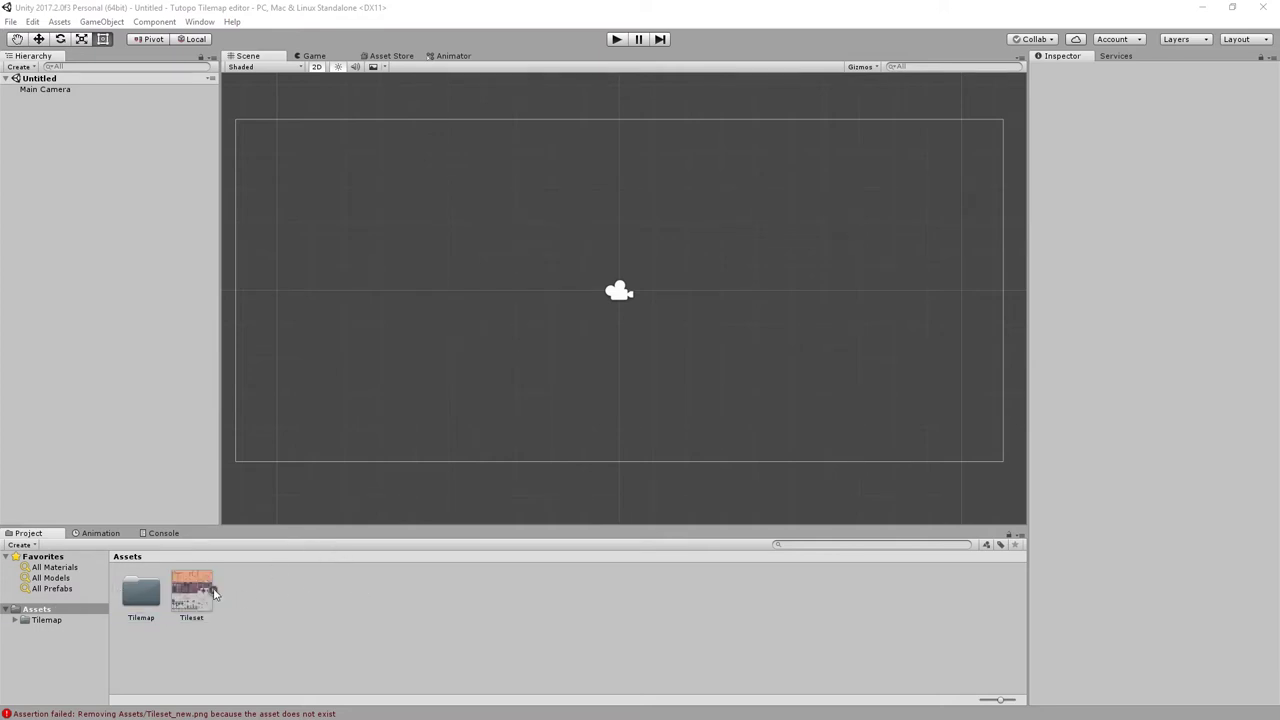
left_click(213, 591)
left_click(236, 601)
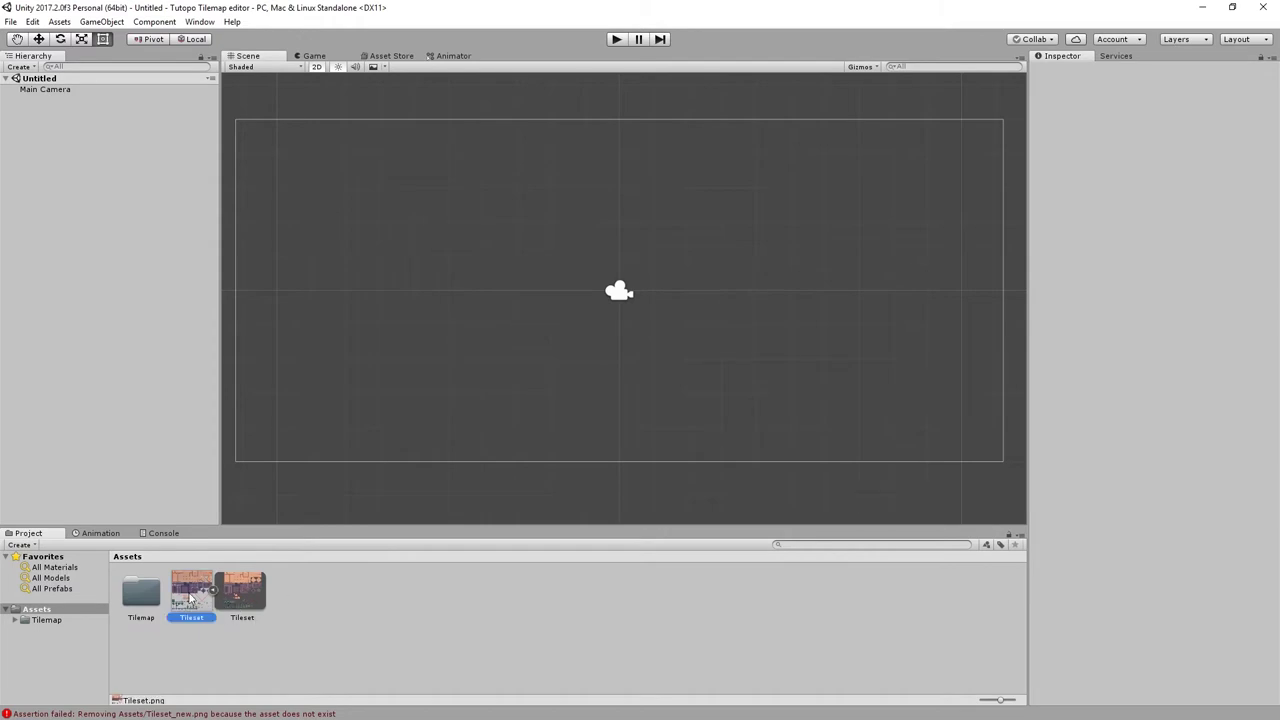
left_click(1162, 133)
- Set Sprite Mode to Multiple and Pixels Per Unit to 128, apply, and open the Sprite Editor
left_click(1175, 161)
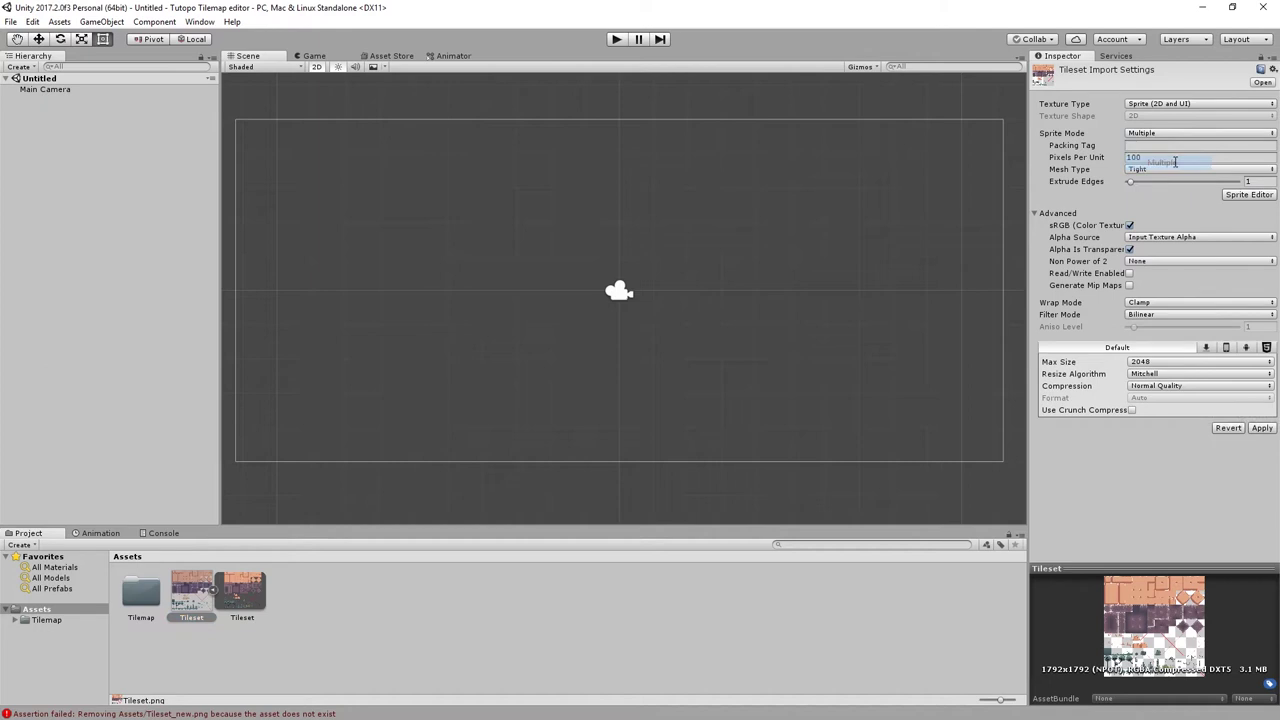
left_click(1156, 157)
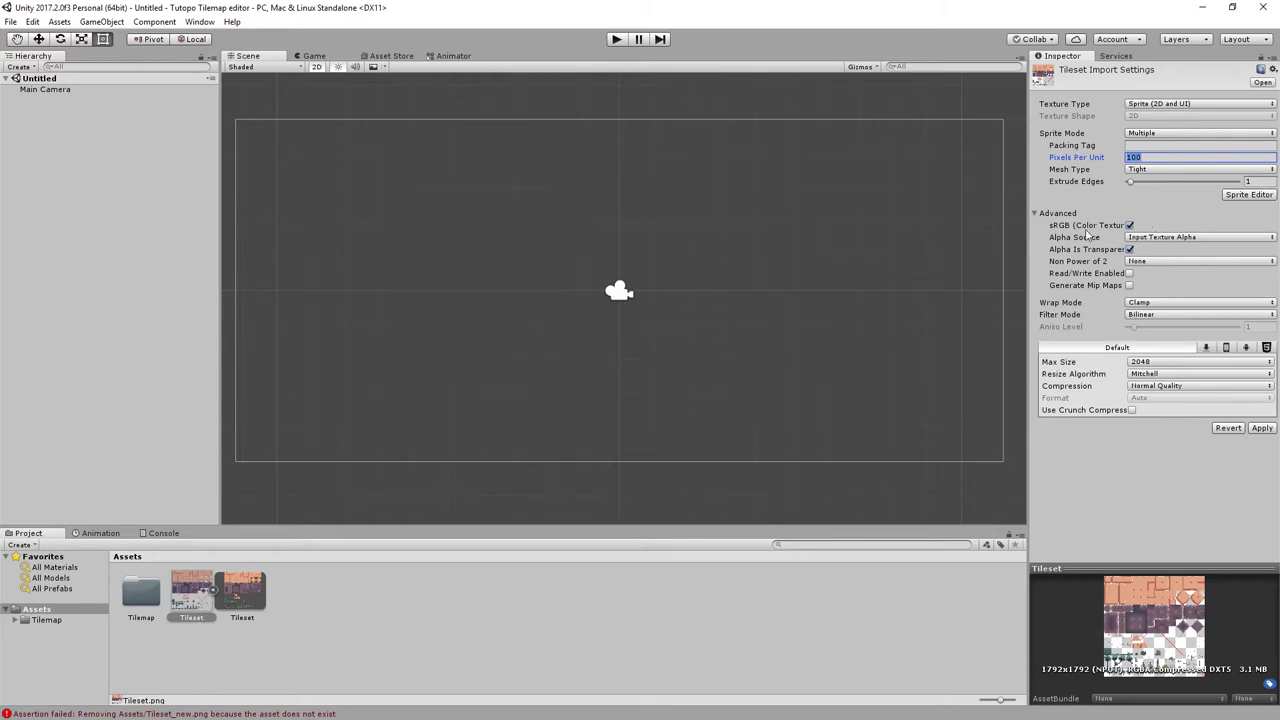
type("128")
left_click(1248, 196)
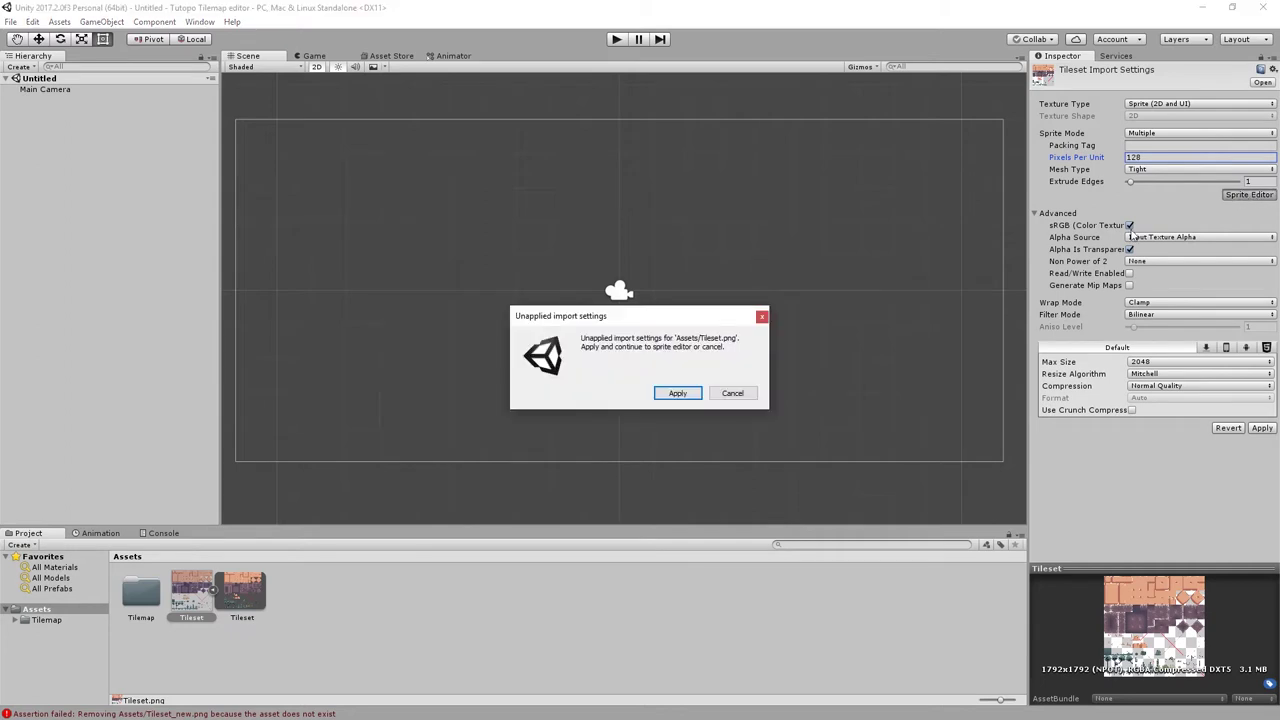
left_click(678, 393)
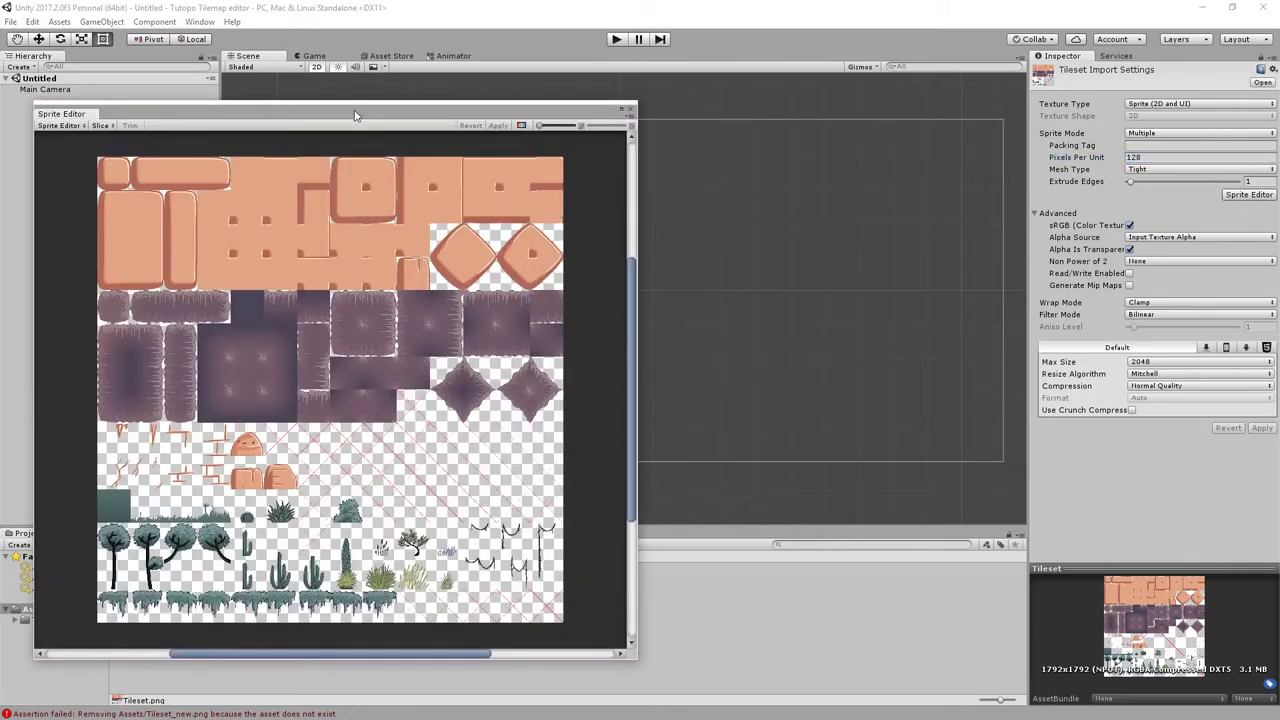
- Slice the tileset with Grid By Cell Size into 128×128 pixel sprites
left_click_drag(354, 116, 634, 56)
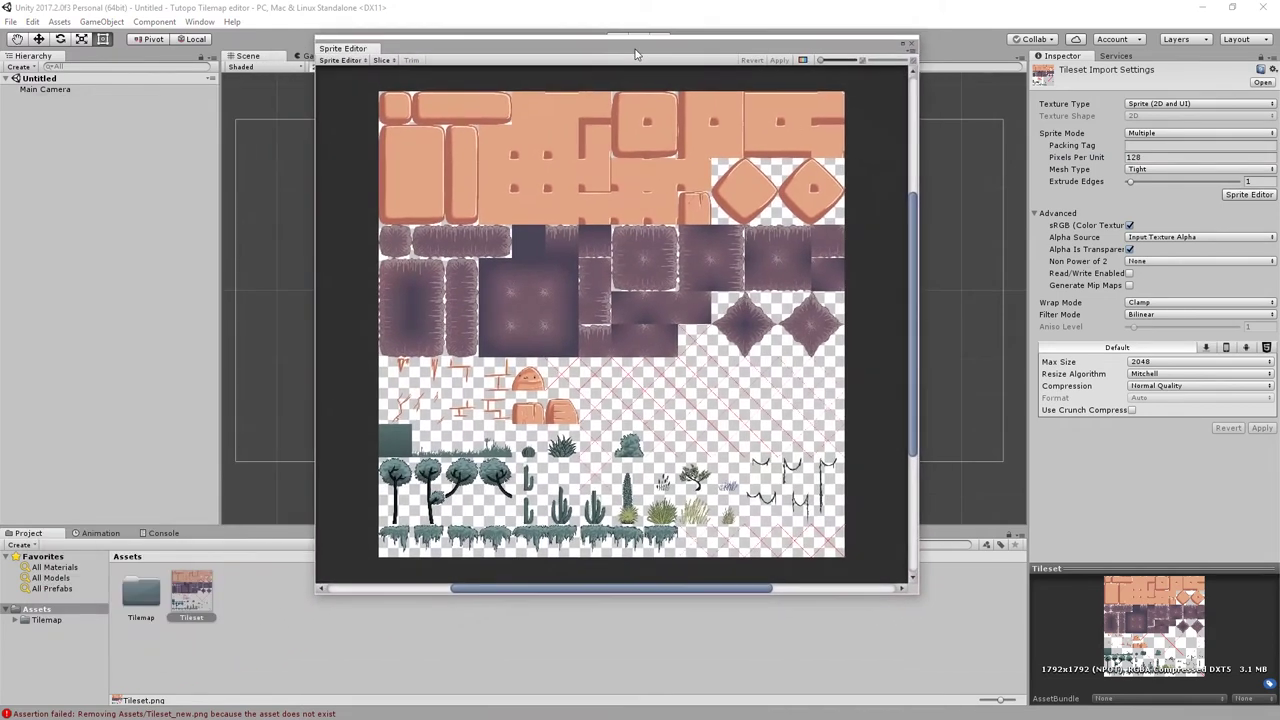
left_click(382, 66)
left_click(490, 79)
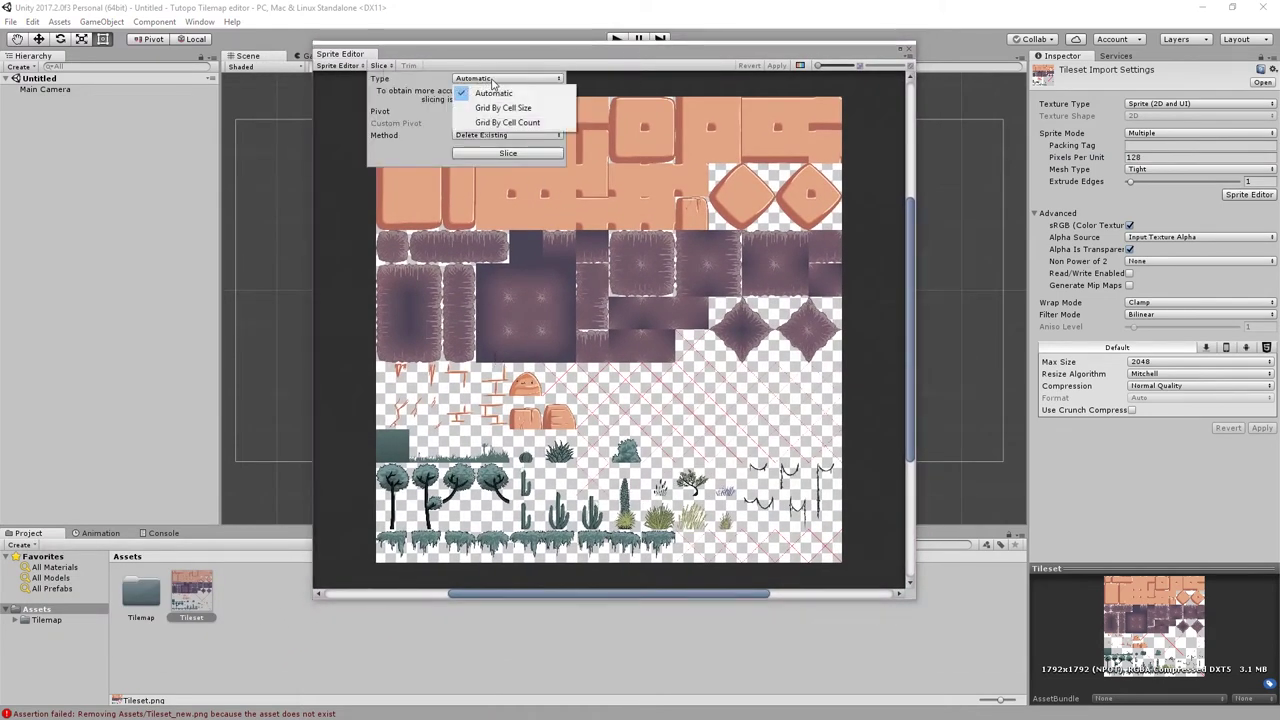
left_click(526, 112)
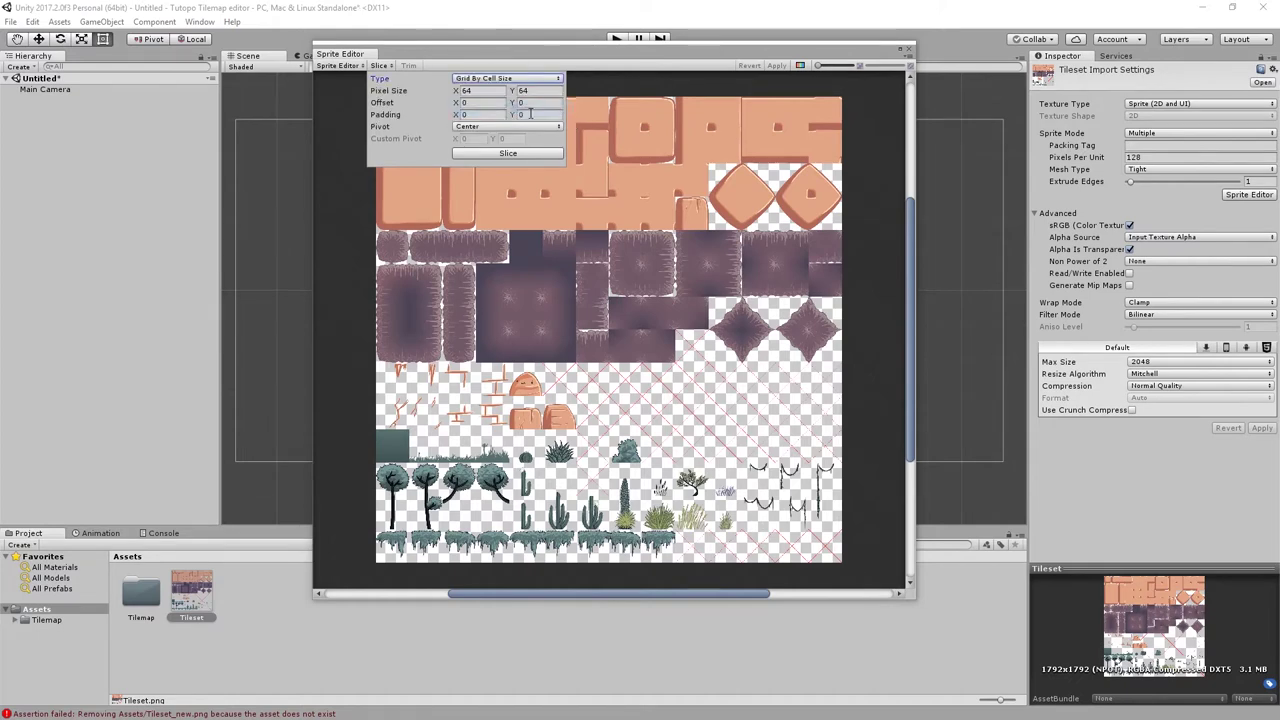
type("8")
key("Tab")
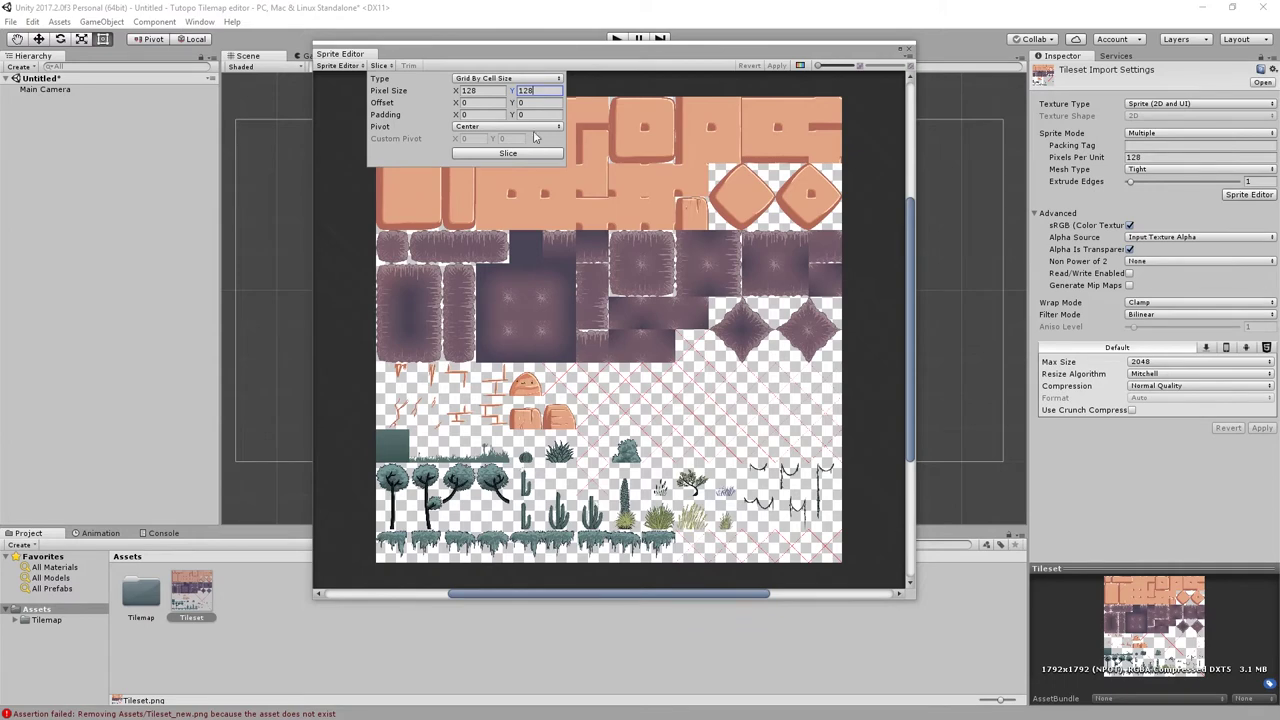
left_click(508, 155)
left_click(594, 71)
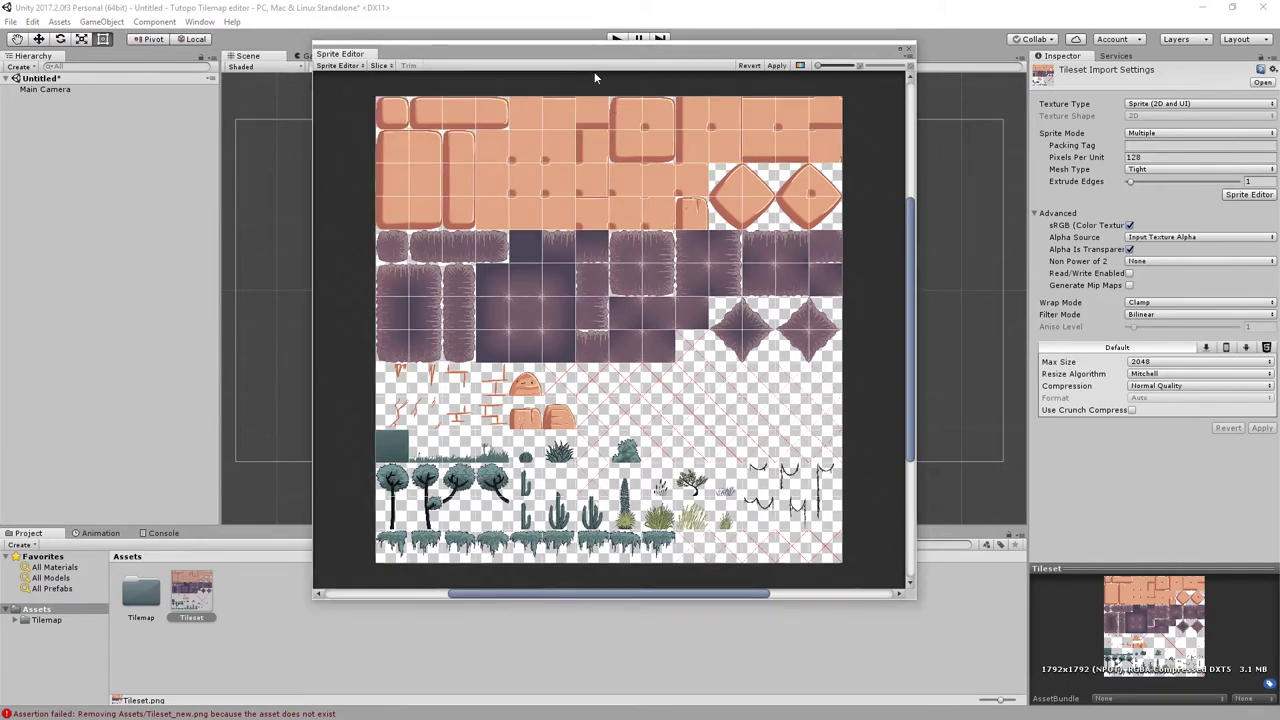
- Select sliced cells one by one, such as Tileset_106 to Tileset_108, to check the sprites
left_click(426, 115)
left_click(457, 117)
left_click(487, 120)
left_click(657, 348)
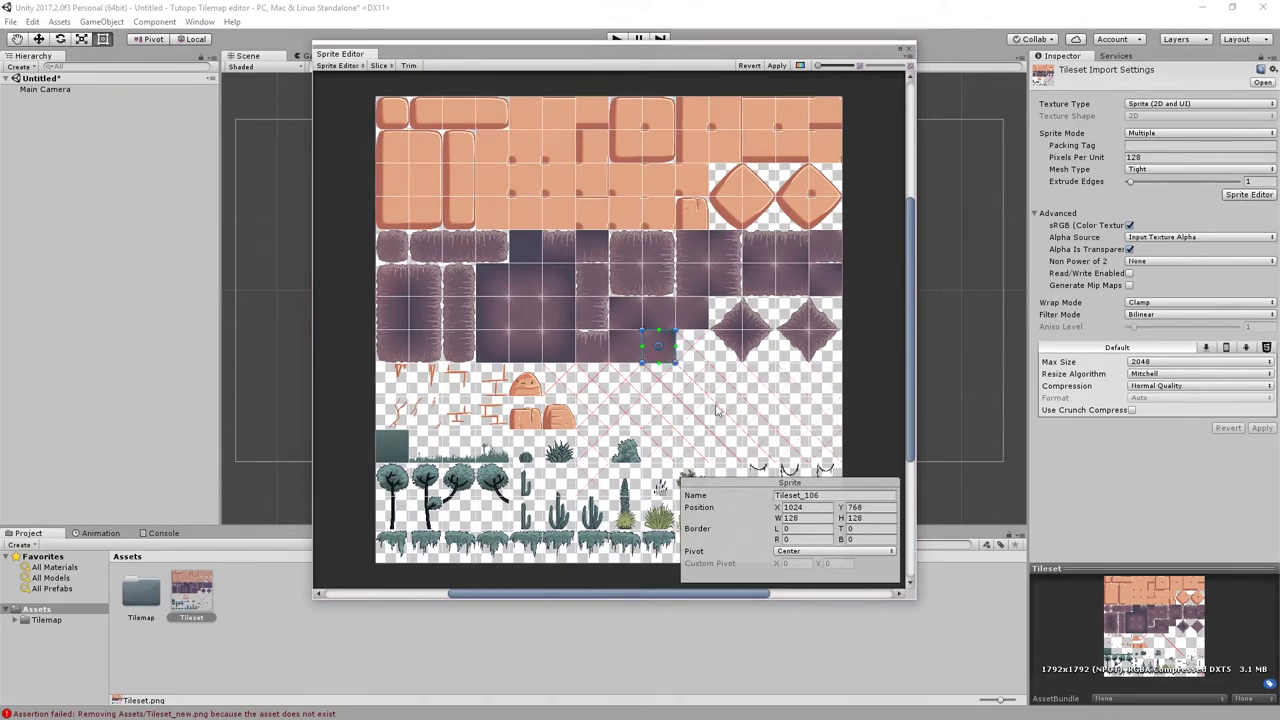
left_click(691, 350)
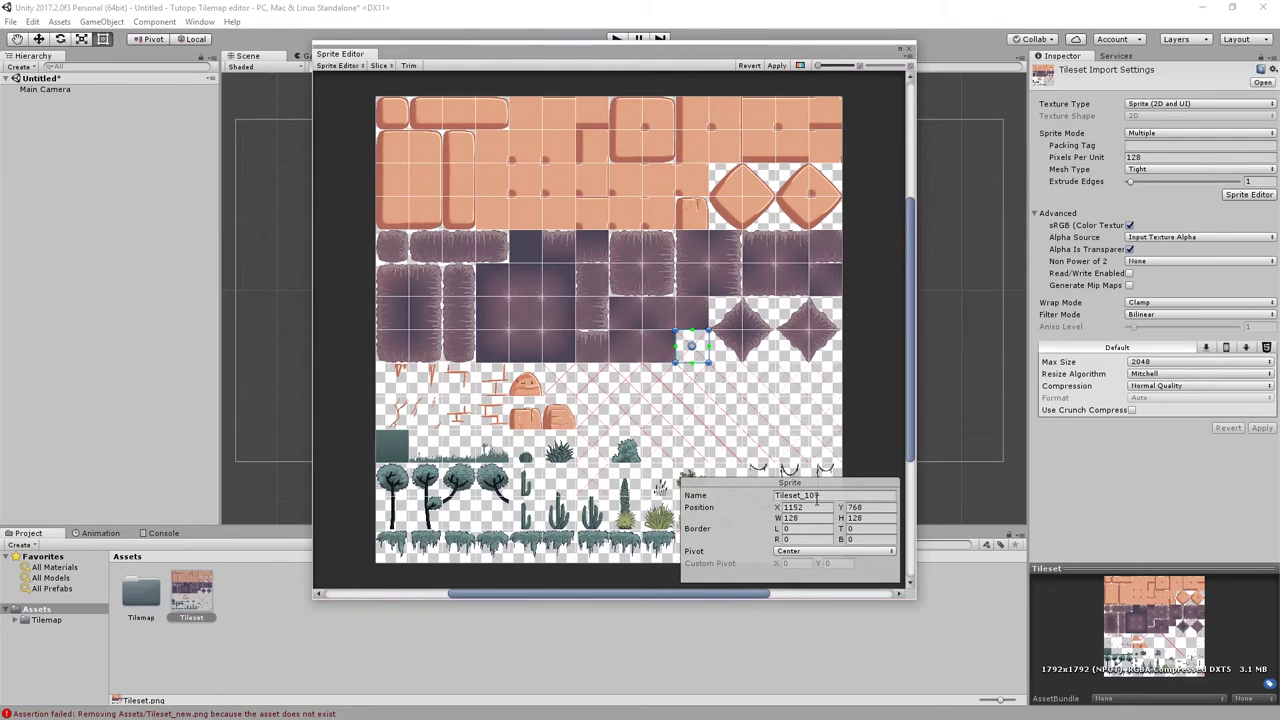
left_click(737, 347)
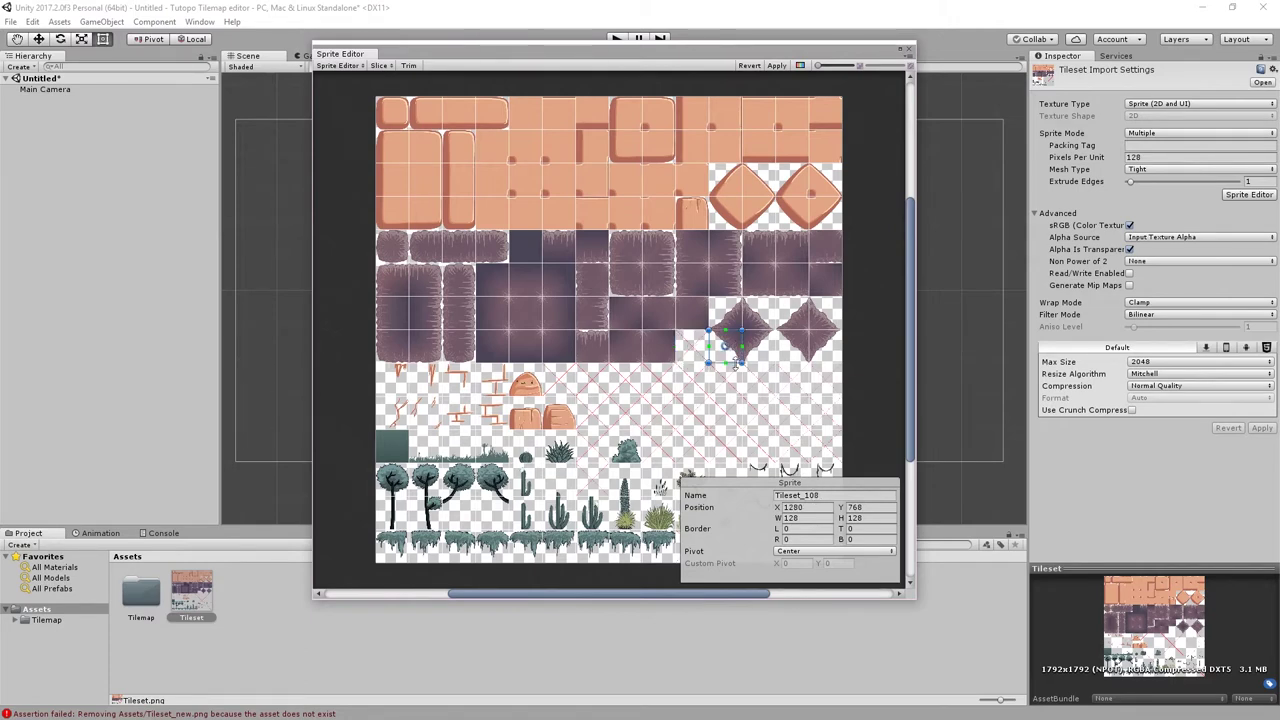
left_click(668, 414)
left_click(694, 414)
left_click(728, 414)
left_click(762, 416)
left_click(795, 414)
left_click(828, 414)
left_click(889, 362)
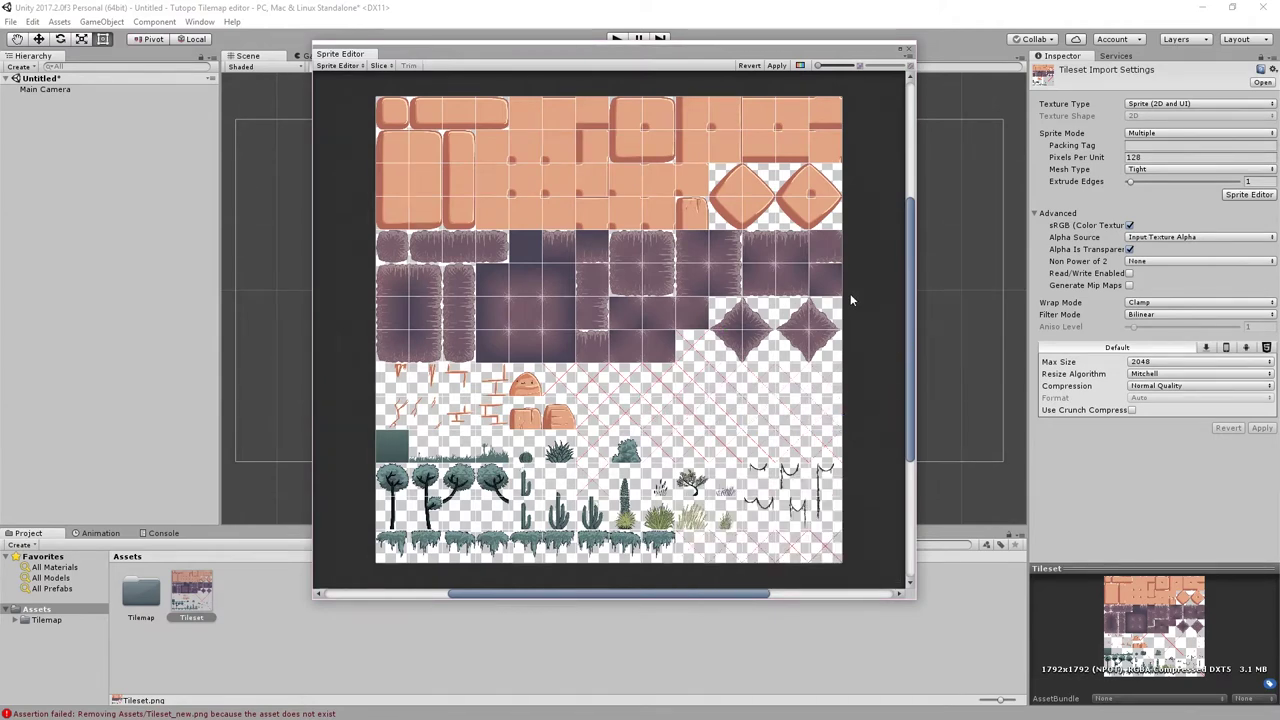
left_click(358, 67)
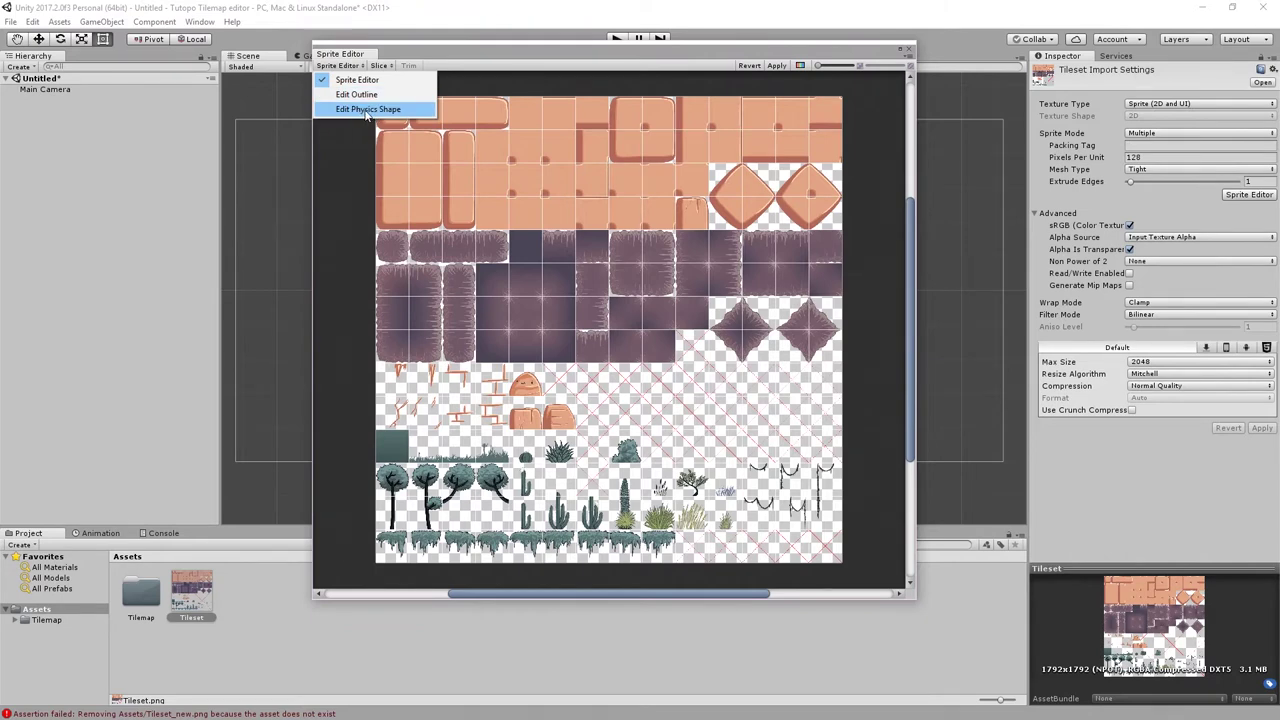
- Switch to Edit Physics Shape, apply the slicing, and zoom in on the top-left brick tile
left_click(367, 110)
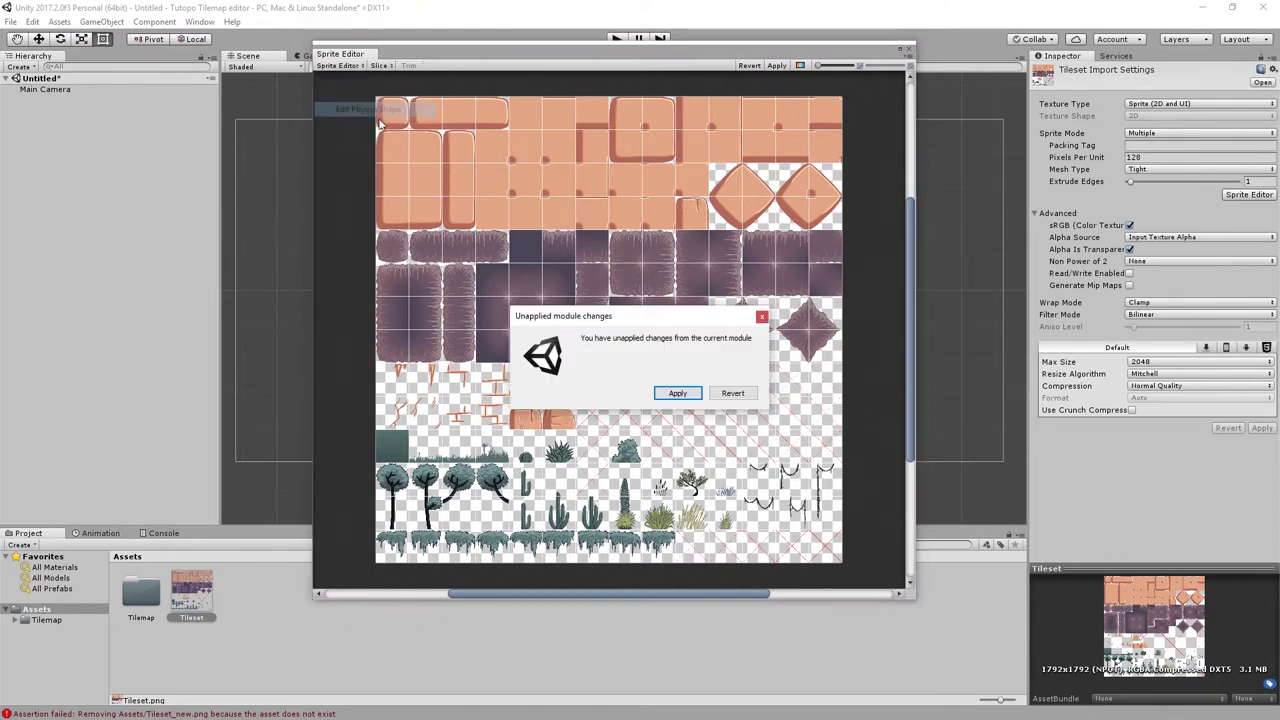
left_click(677, 393)
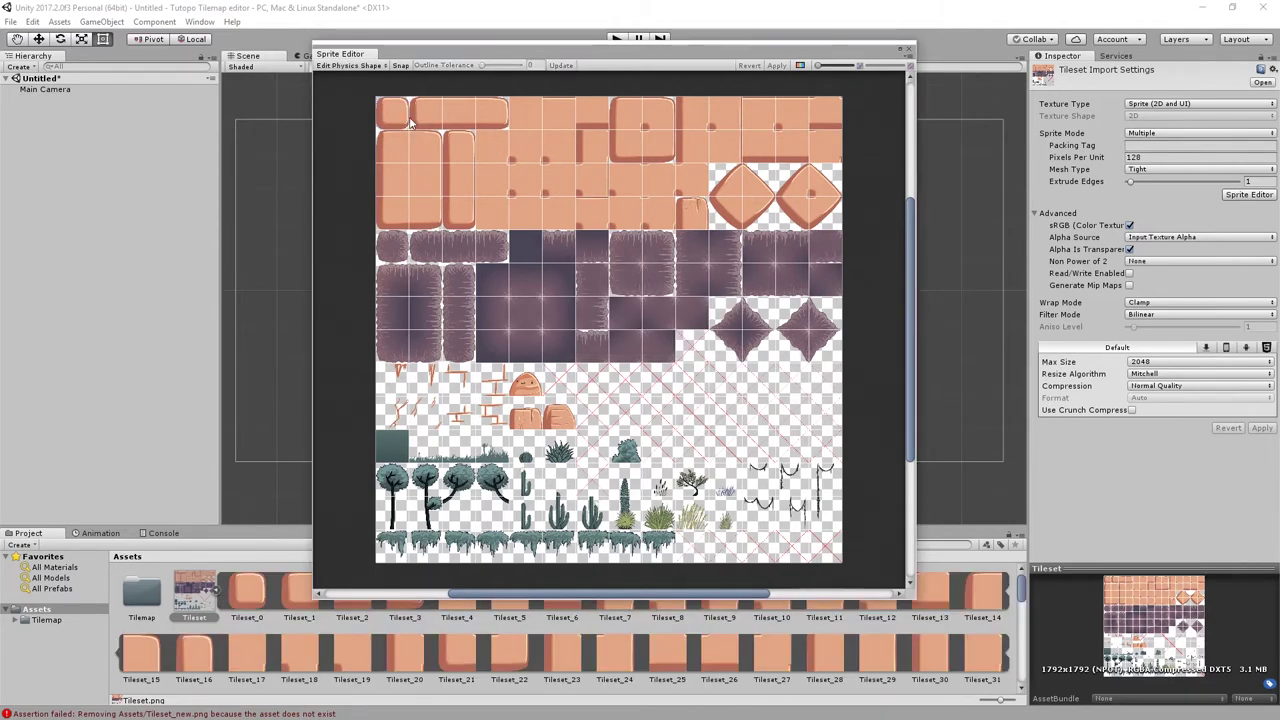
scroll(415, 135, "up", 2)
scroll(426, 151, "up", 2)
scroll(468, 183, "up", 2)
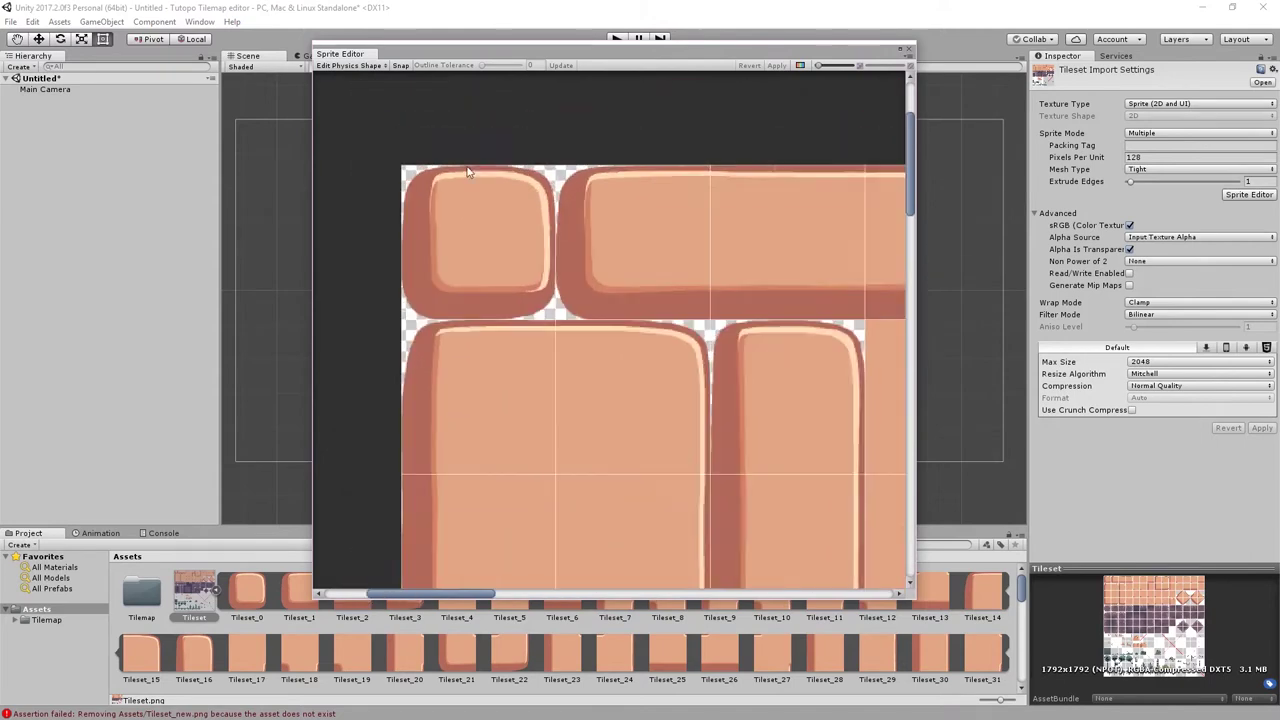
scroll(560, 300, "up", 1)
left_click(568, 318)
scroll(560, 244, "up", 1)
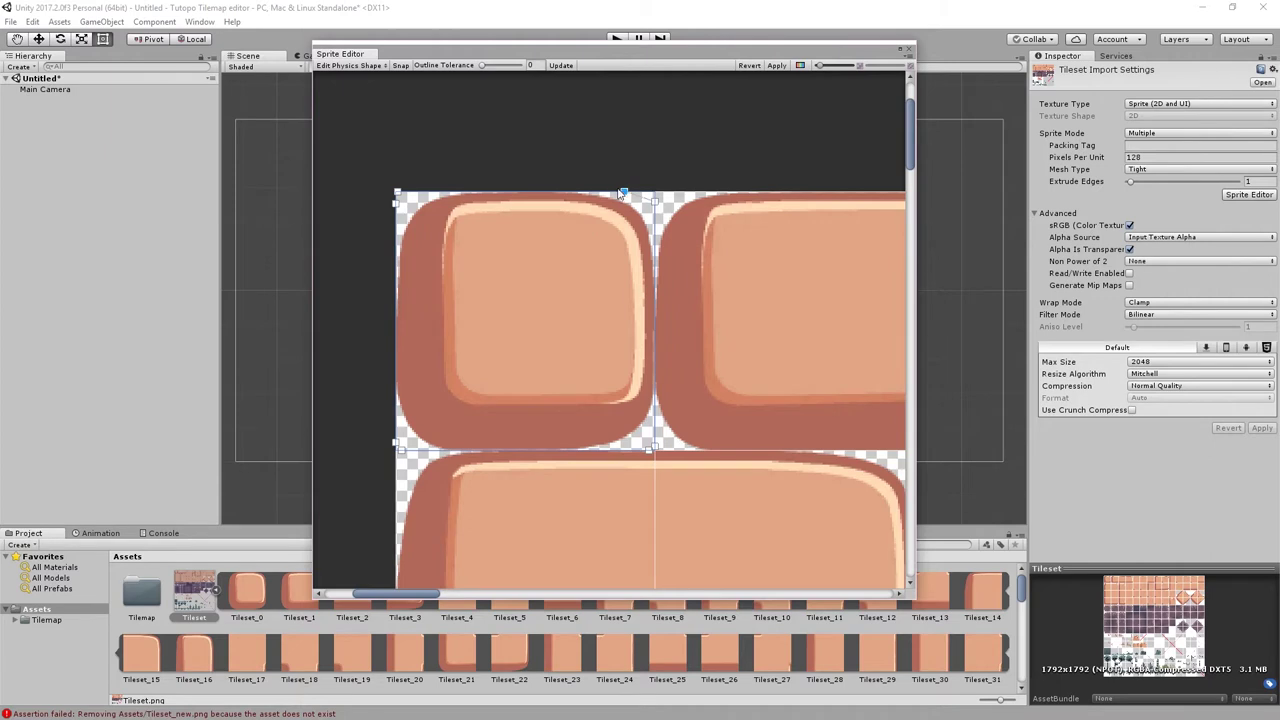
- Add and move outline points along the brick tile's top, right and left edges
left_click(582, 194)
left_click(649, 232)
left_click_drag(582, 195, 616, 196)
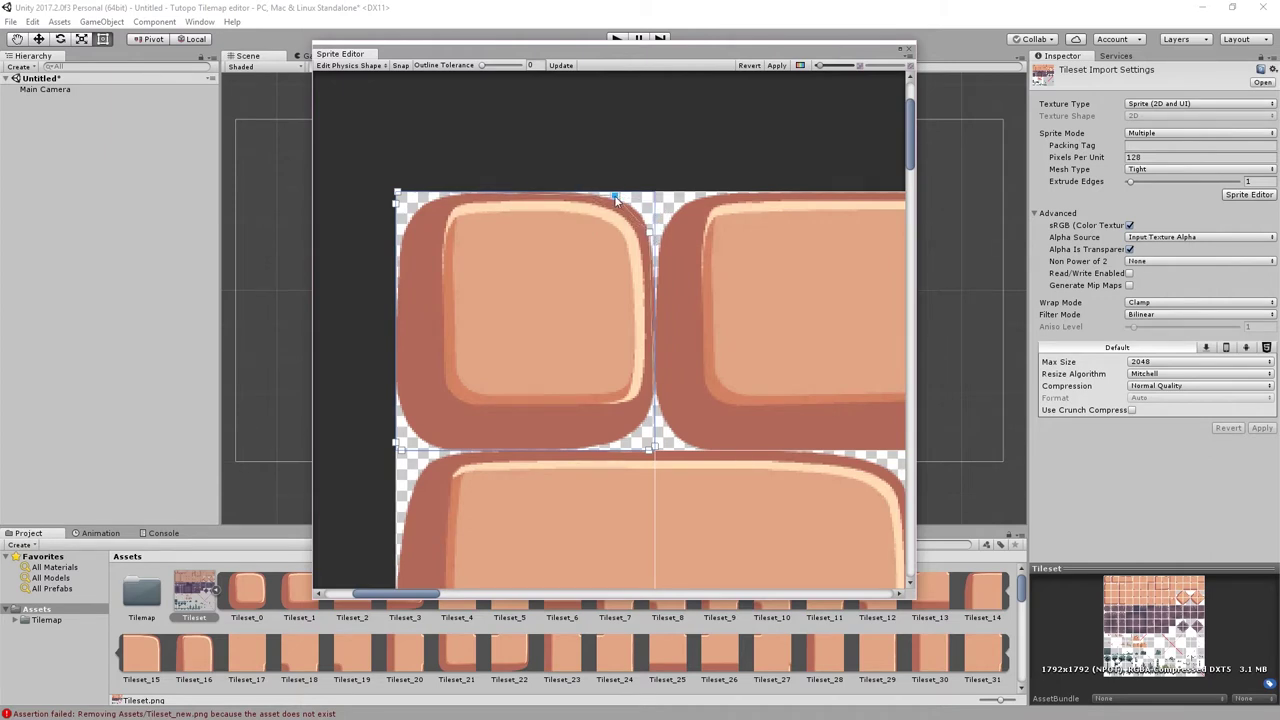
left_click_drag(396, 194, 402, 236)
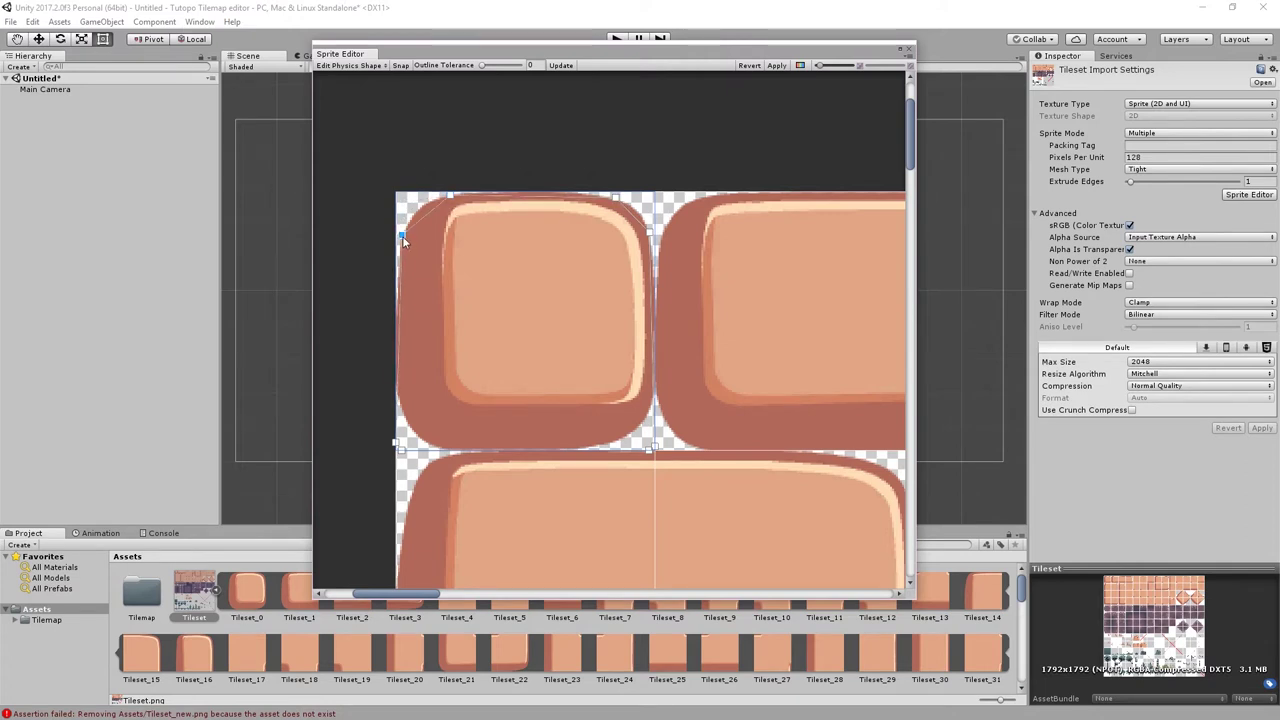
left_click(441, 196)
left_click_drag(393, 450, 429, 449)
left_click_drag(399, 393, 399, 400)
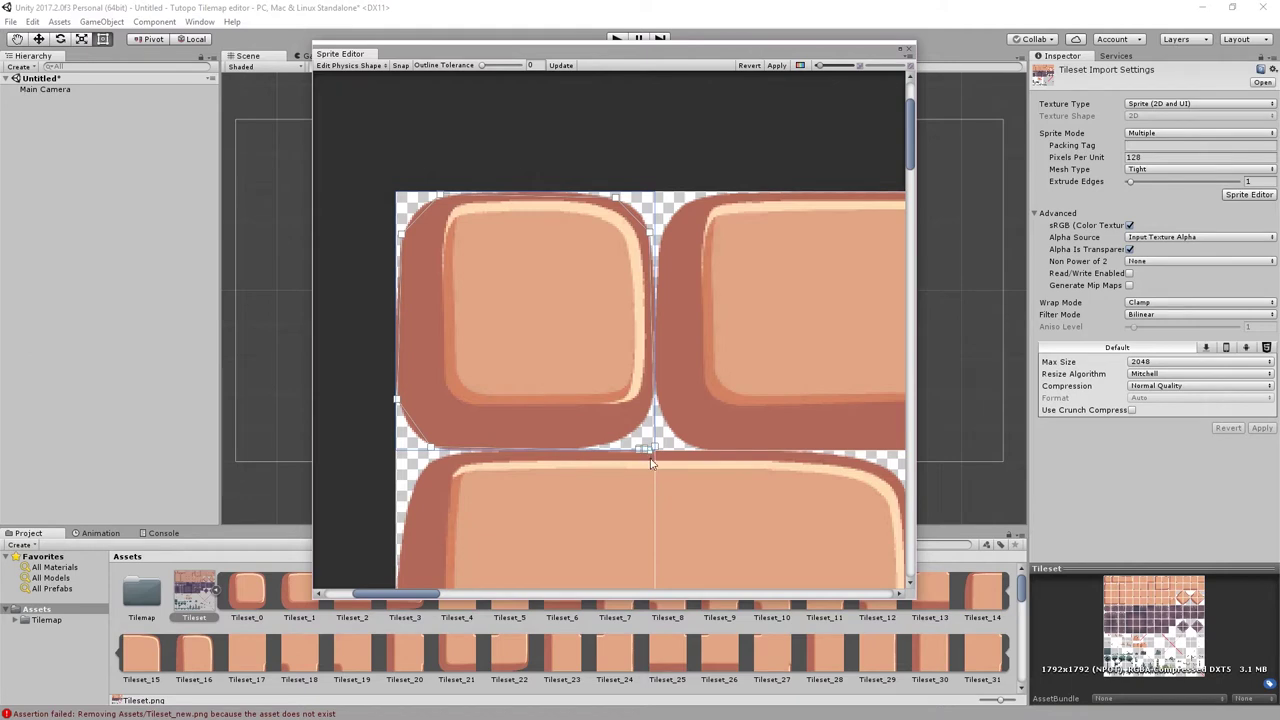
- Fit the outline's bottom edge and brick seam points to the rounded corners
left_click(586, 448)
left_click_drag(652, 447, 652, 421)
left_click_drag(587, 447, 700, 452)
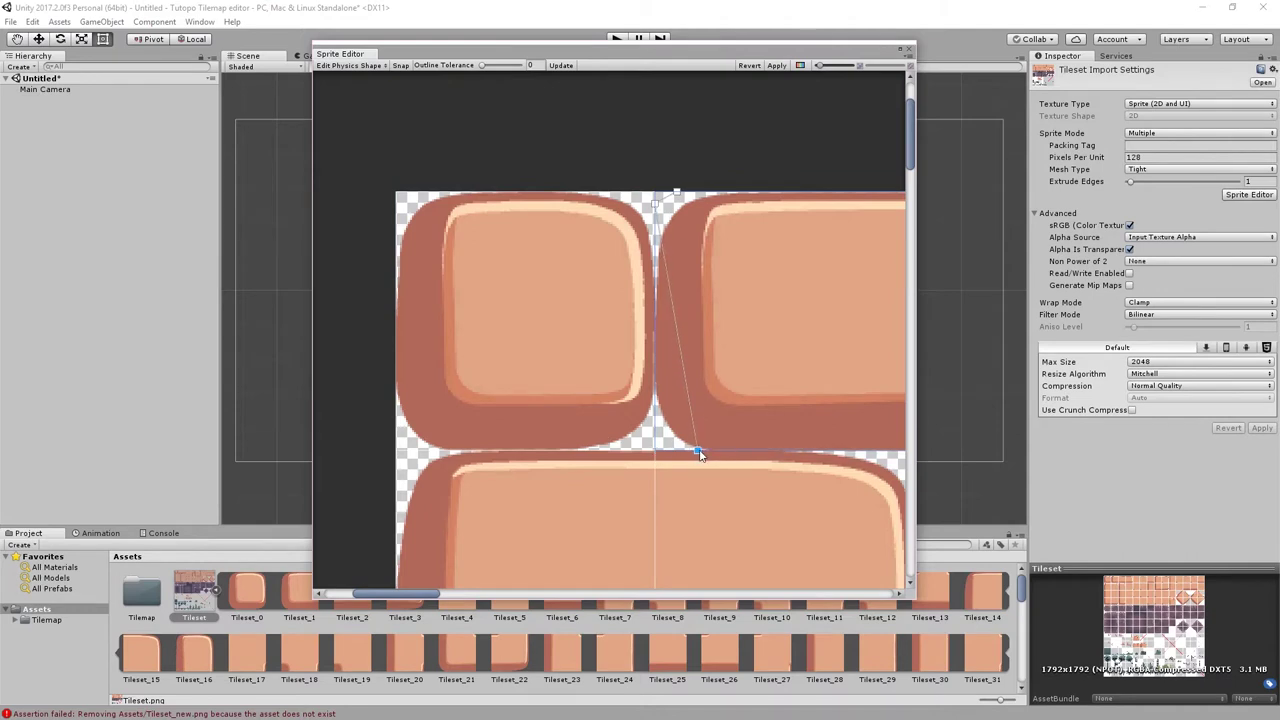
left_click_drag(688, 405, 658, 412)
left_click_drag(662, 210, 660, 247)
left_click_drag(676, 192, 705, 198)
middle_click_drag(815, 340, 438, 327)
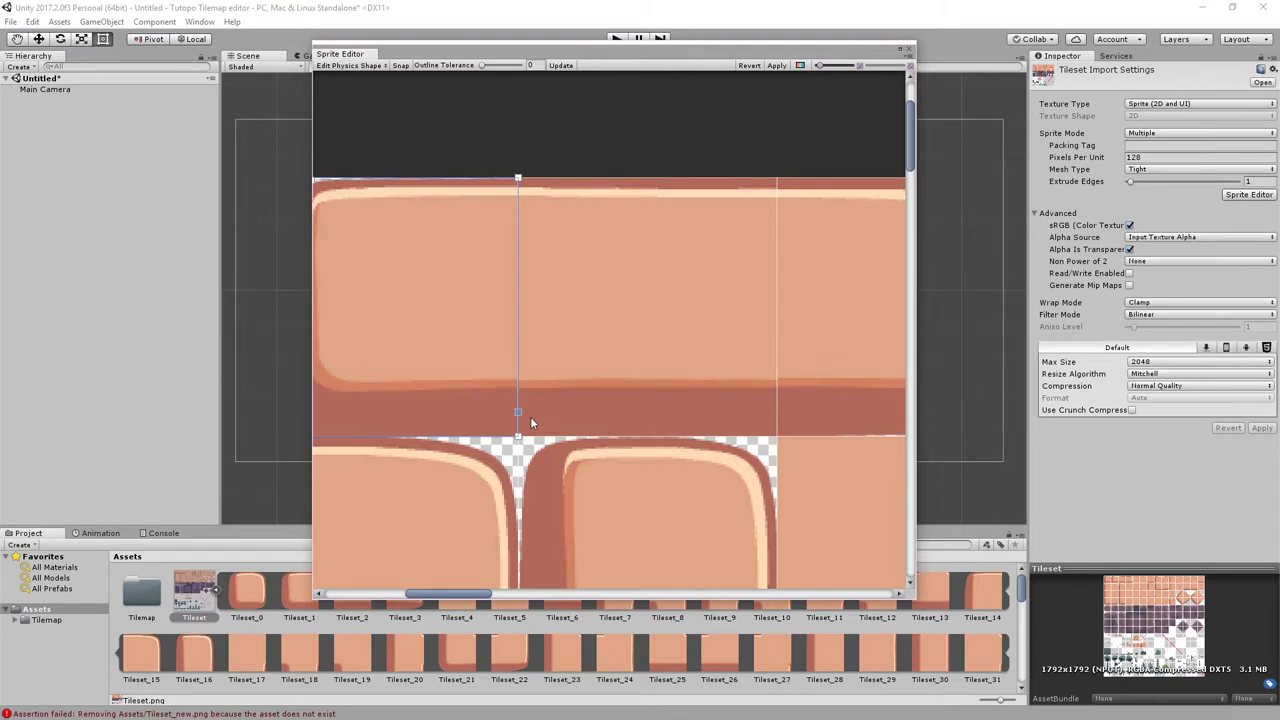
middle_click_drag(497, 397, 616, 359)
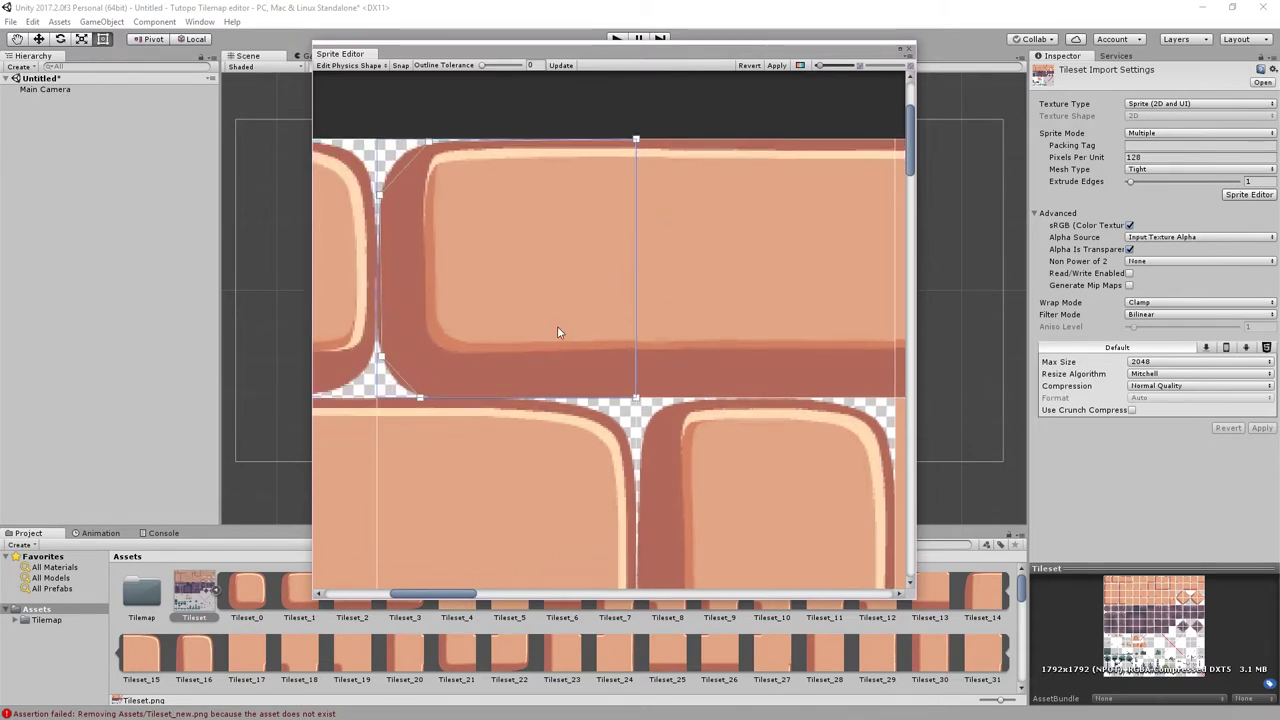
- Pull the current brick's top and bottom-right outline points in to fit its curves
scroll(659, 272, "down", 2)
scroll(752, 280, "down", 2)
middle_click_drag(752, 280, 663, 283)
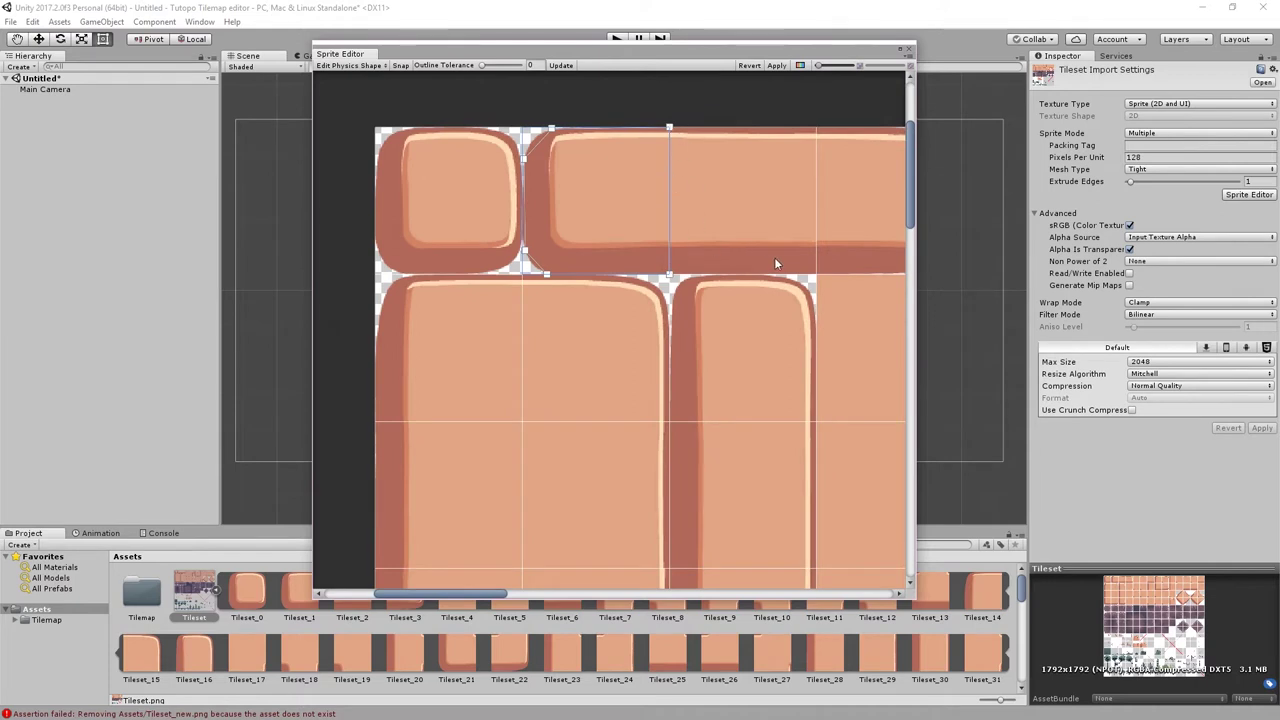
middle_click_drag(766, 262, 668, 163)
scroll(537, 349, "up", 1)
scroll(537, 349, "up", 1)
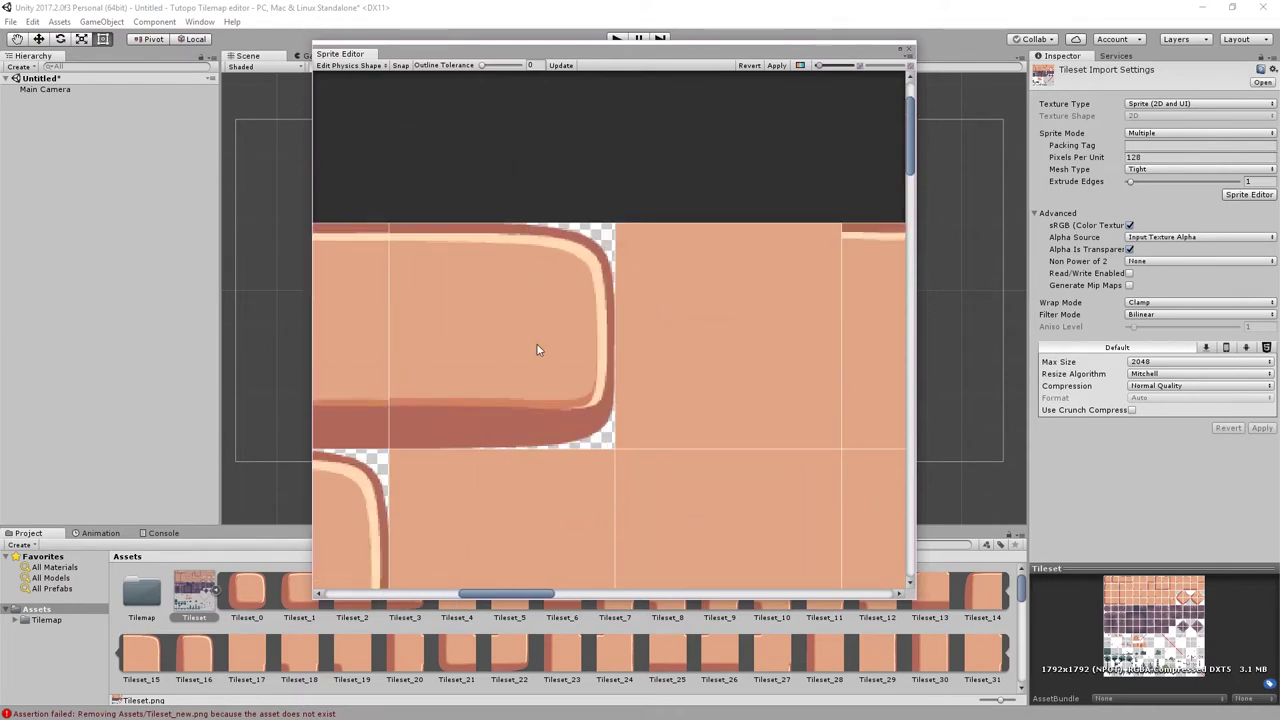
mouse_move(583, 224)
left_mouse_down()
mouse_move(540, 225)
mouse_move(608, 250)
left_mouse_up()
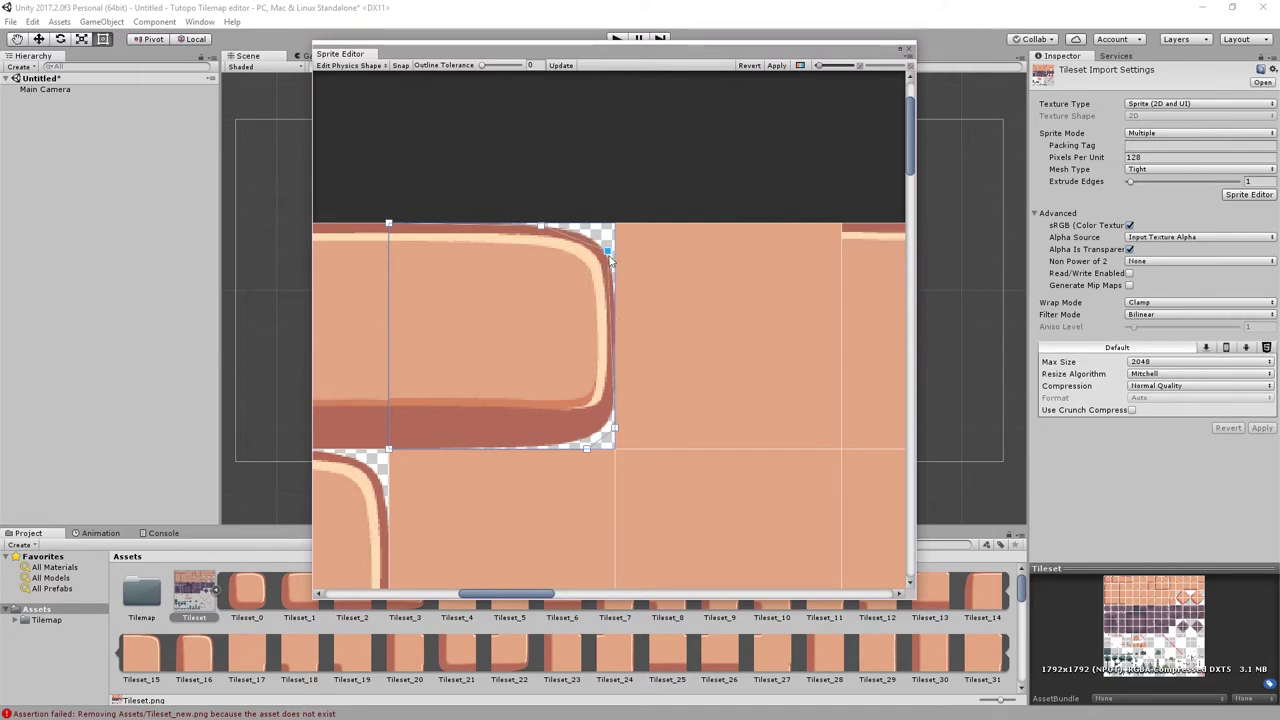
left_click_drag(615, 427, 613, 416)
mouse_move(570, 446)
middle_mouse_down()
mouse_move(609, 372)
mouse_move(573, 293)
middle_mouse_up()
- Fit the outlines of the square brick sprite and the neighbouring tall brick to their rounded corners
left_click(573, 293)
left_click_drag(463, 226, 488, 230)
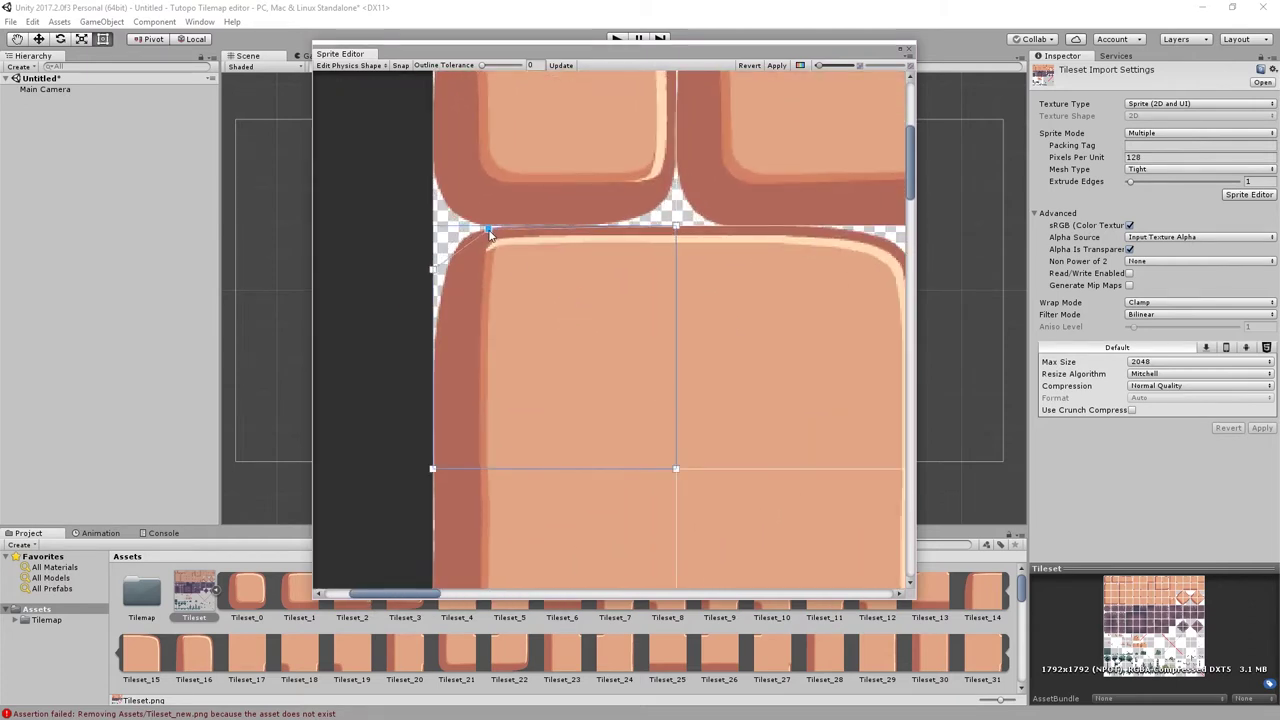
mouse_move(432, 268)
left_mouse_down()
mouse_move(453, 250)
mouse_move(431, 345)
left_mouse_up()
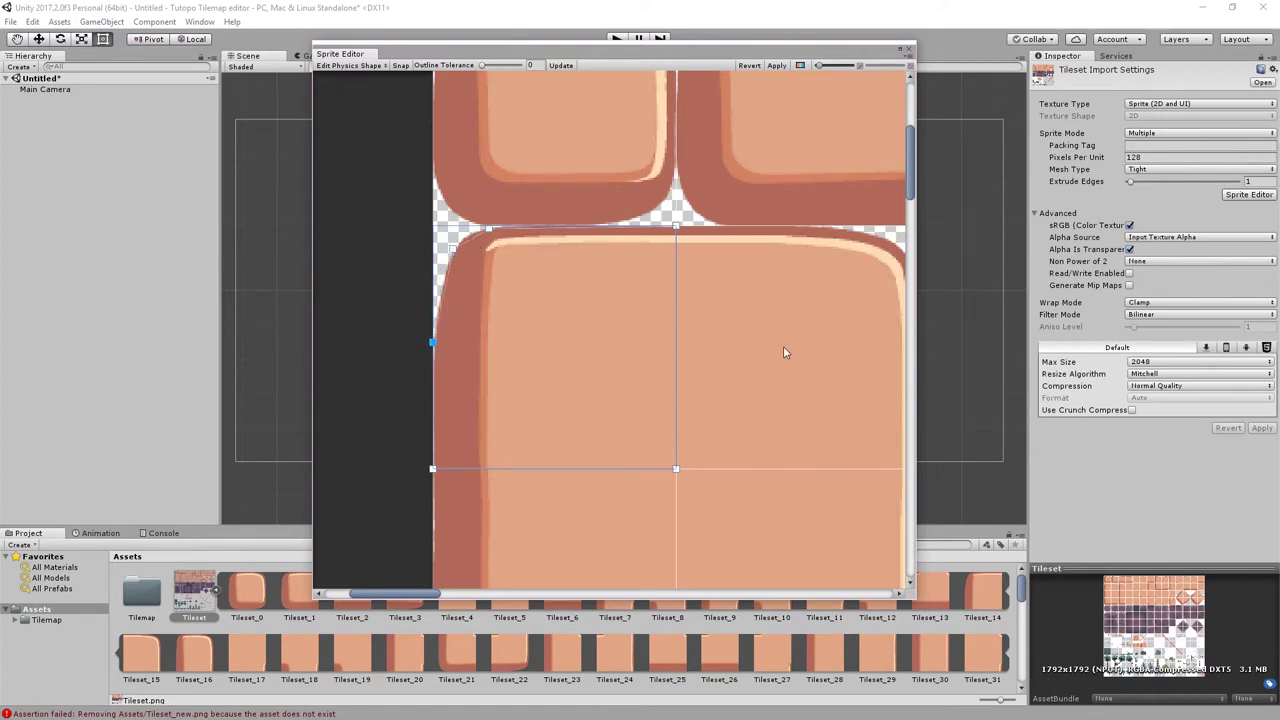
middle_click_drag(786, 351, 503, 348)
left_click_drag(595, 237, 545, 234)
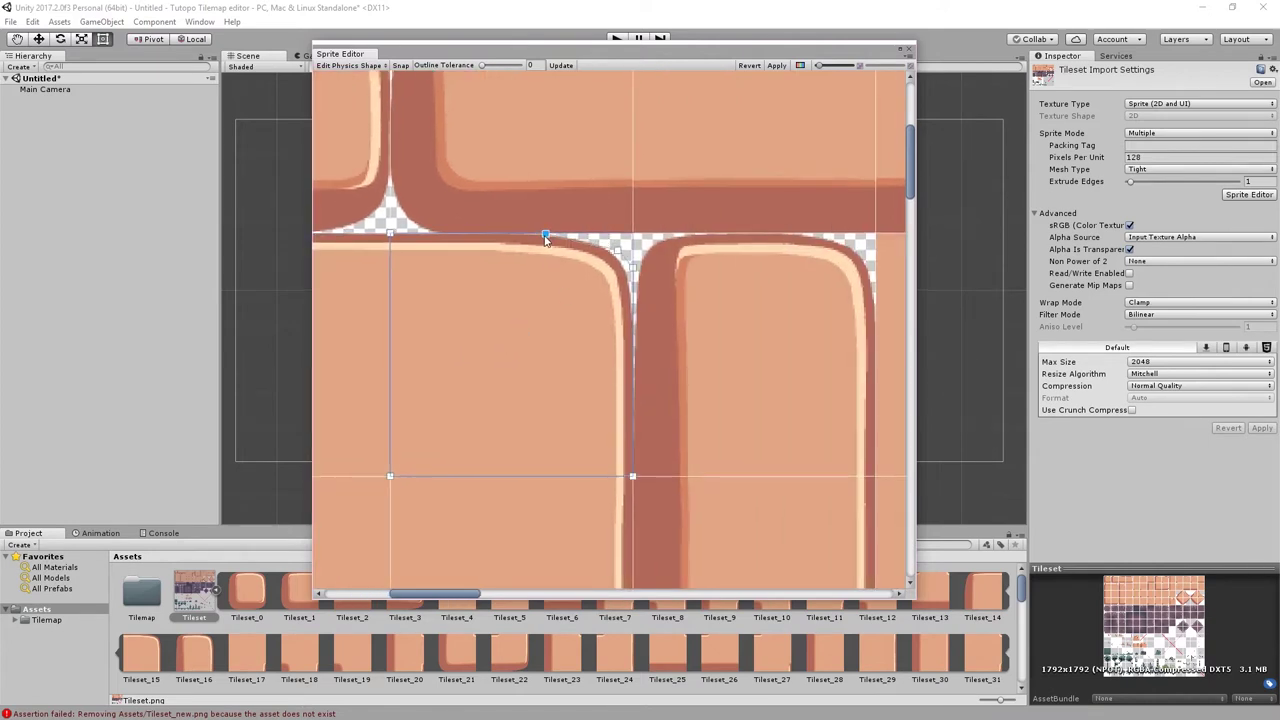
left_click_drag(617, 250, 607, 251)
left_click(646, 258)
mouse_move(633, 264)
left_mouse_down()
mouse_move(638, 275)
mouse_move(672, 237)
mouse_move(640, 266)
left_mouse_up()
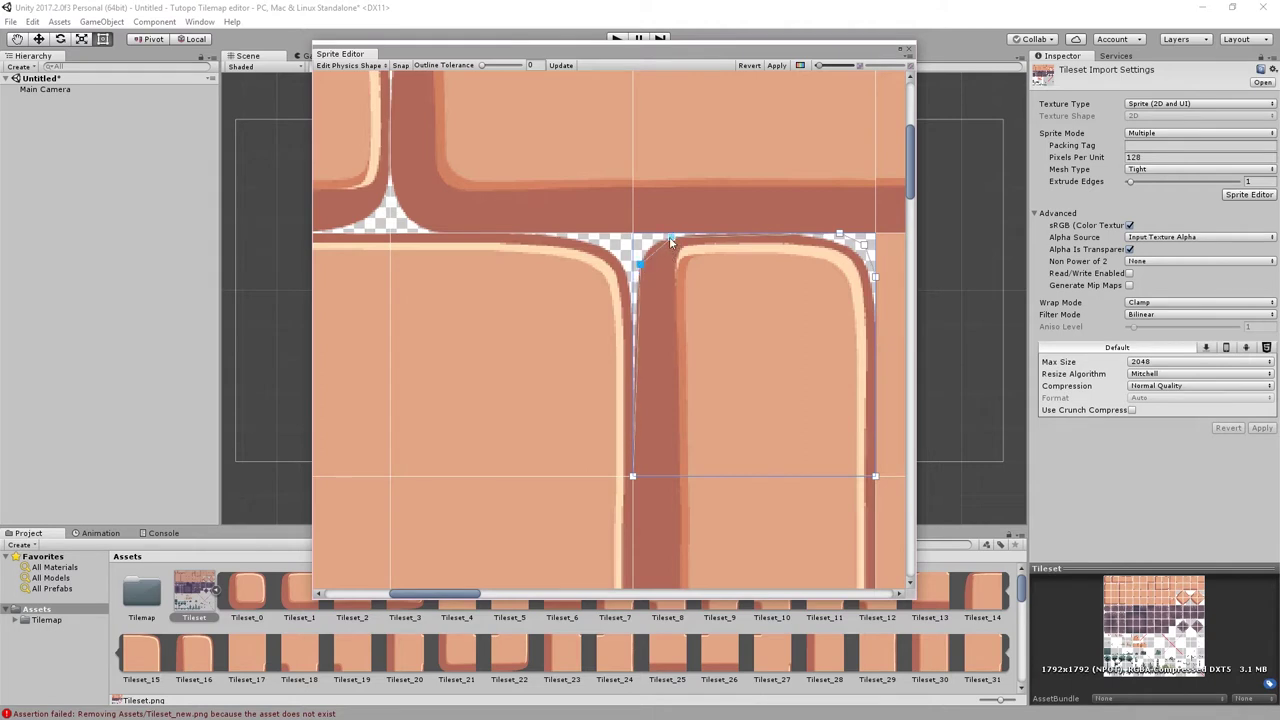
left_click(669, 236)
- Adjust the corner tile's outline point and check the stone tiles and smiling rock sprite
scroll(699, 299, "right", 5)
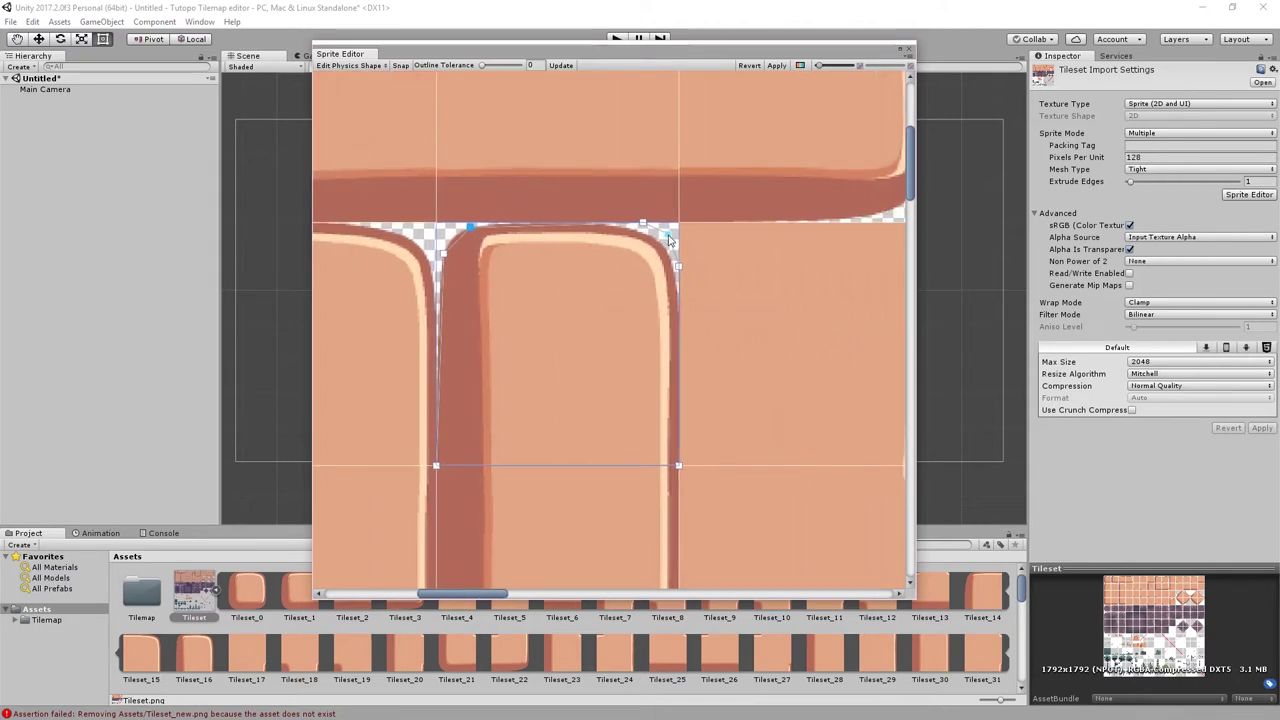
scroll(494, 320, "right", 5)
scroll(435, 260, "up", 5)
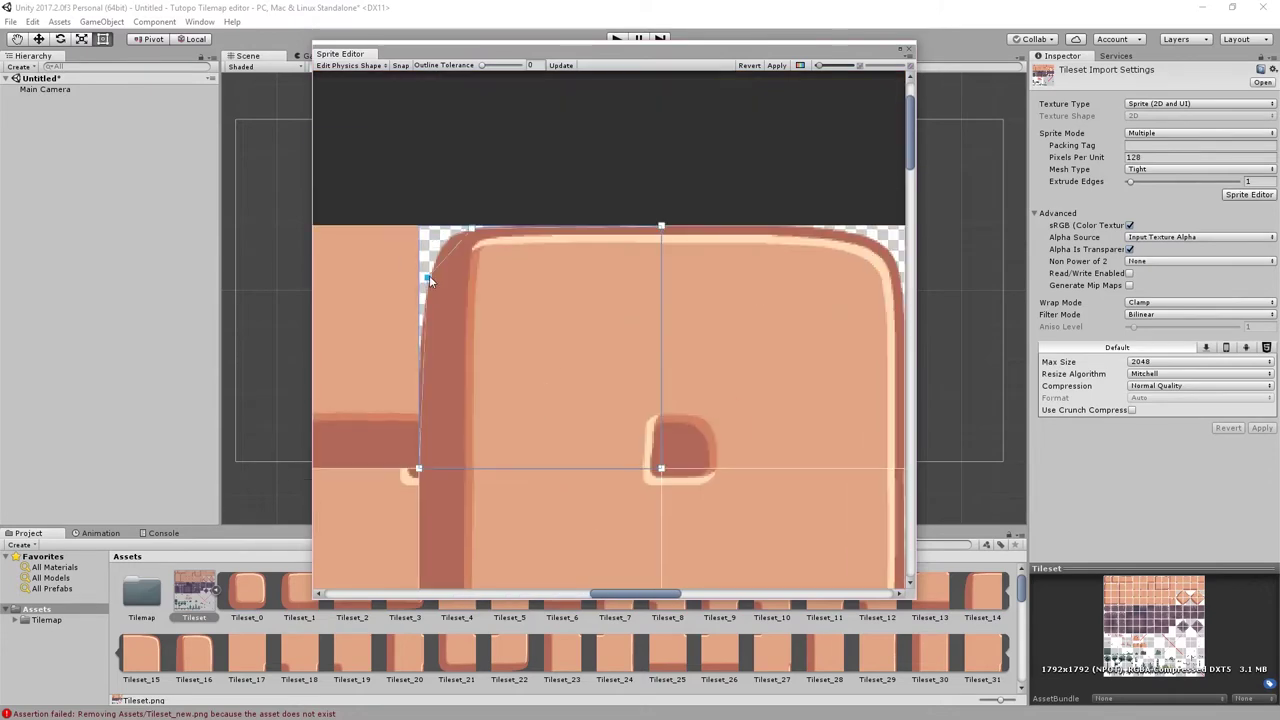
scroll(435, 260, "right", 5)
scroll(466, 289, "right", 5)
scroll(466, 289, "down", 5)
scroll(855, 342, "down", 2)
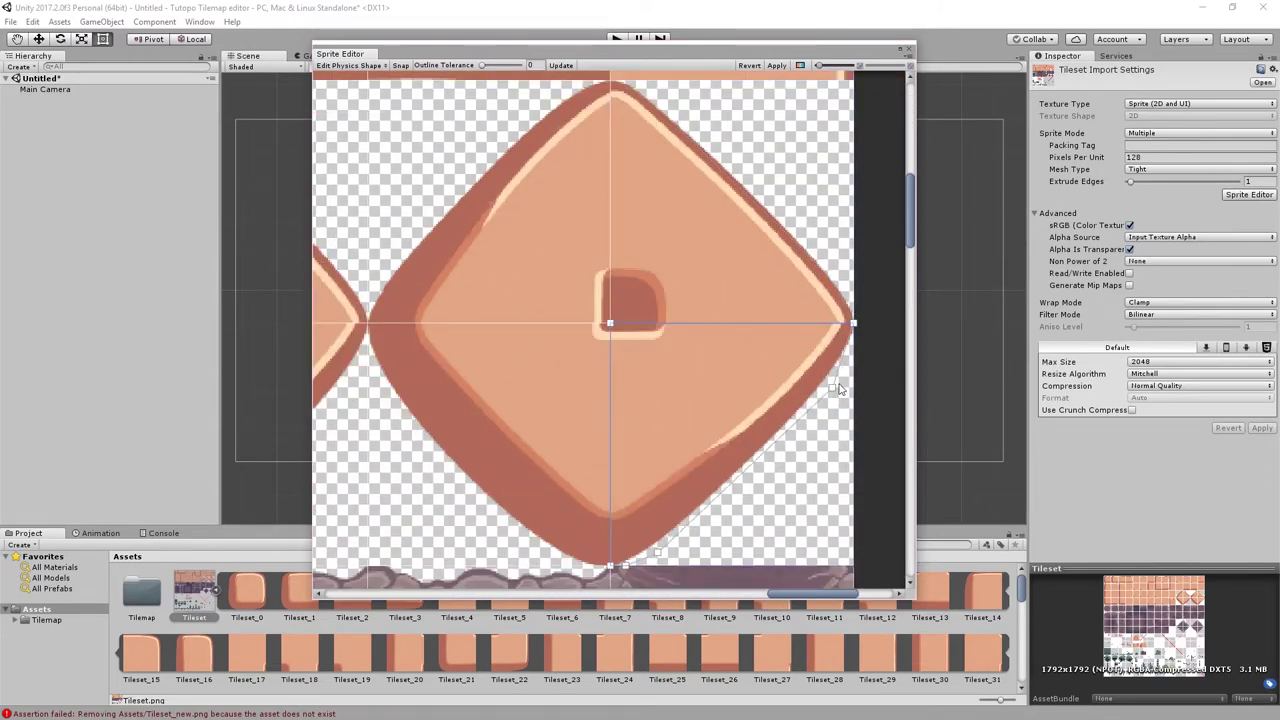
scroll(520, 440, "up", 3)
scroll(560, 260, "right", 3)
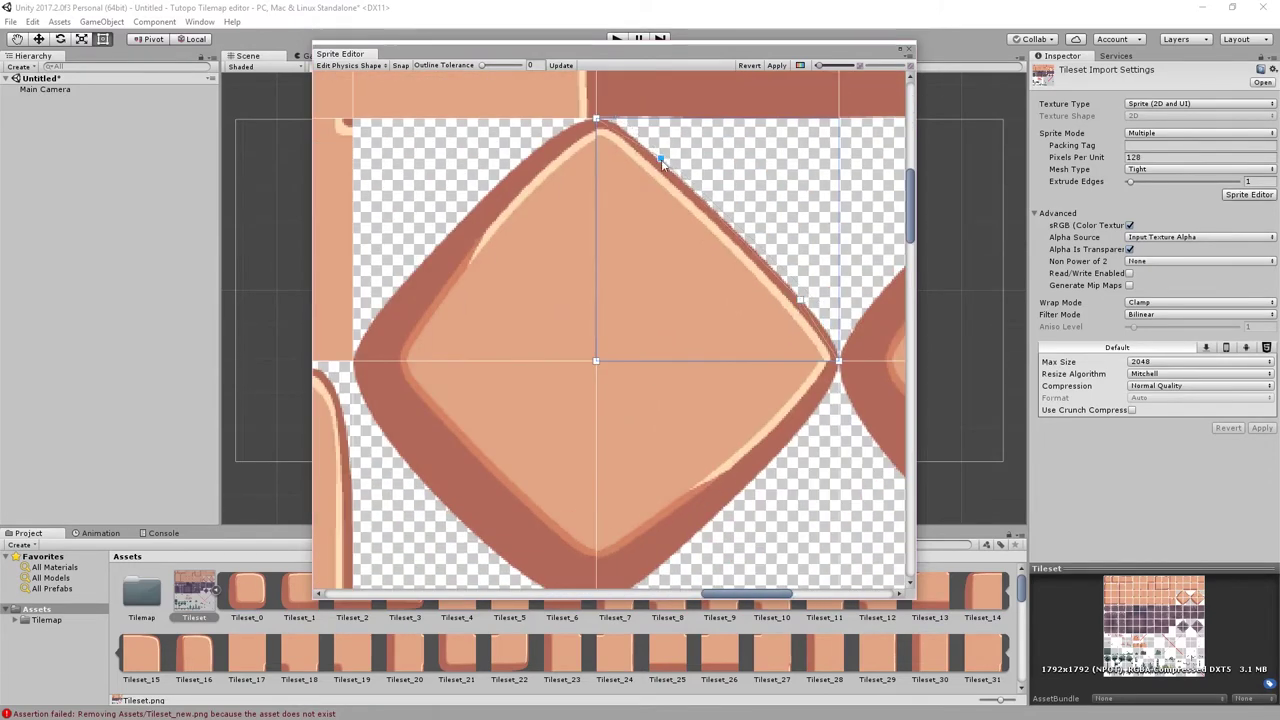
scroll(640, 138, "down", 3)
scroll(650, 180, "right", 3)
scroll(655, 220, "right", 2)
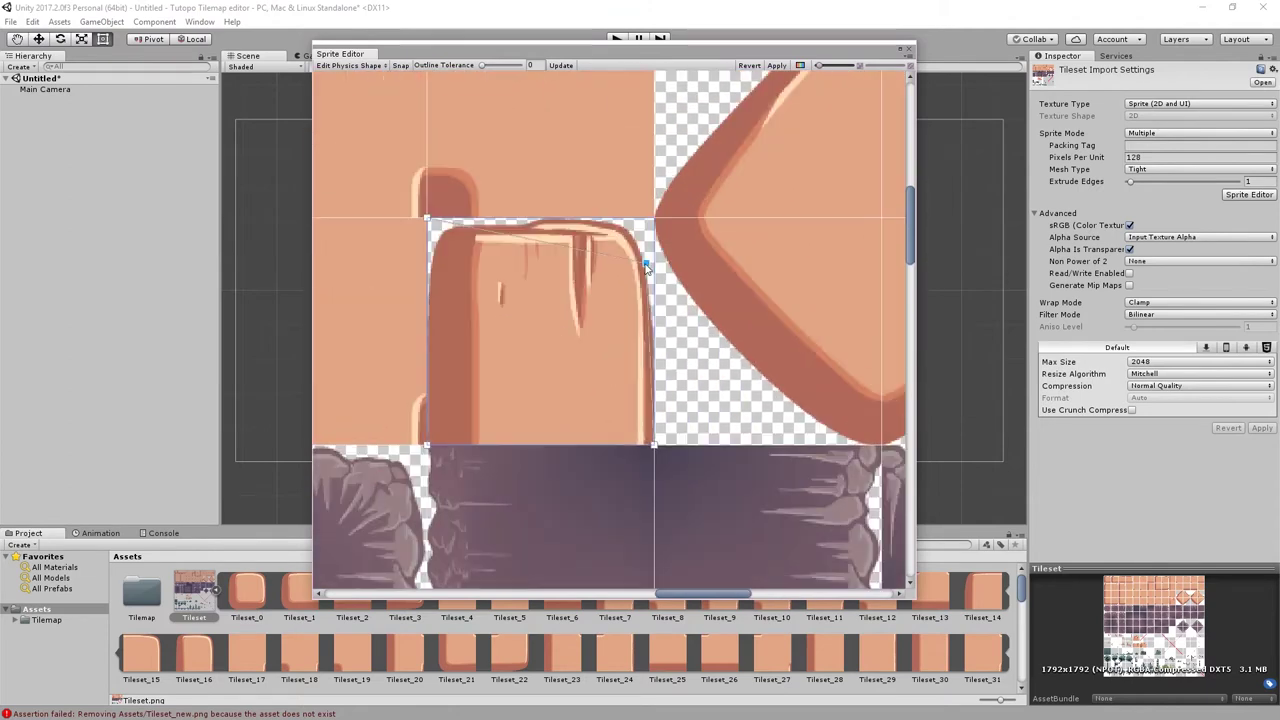
scroll(535, 342, "left", 3)
scroll(535, 342, "up", 3)
left_click_drag(662, 312, 660, 277)
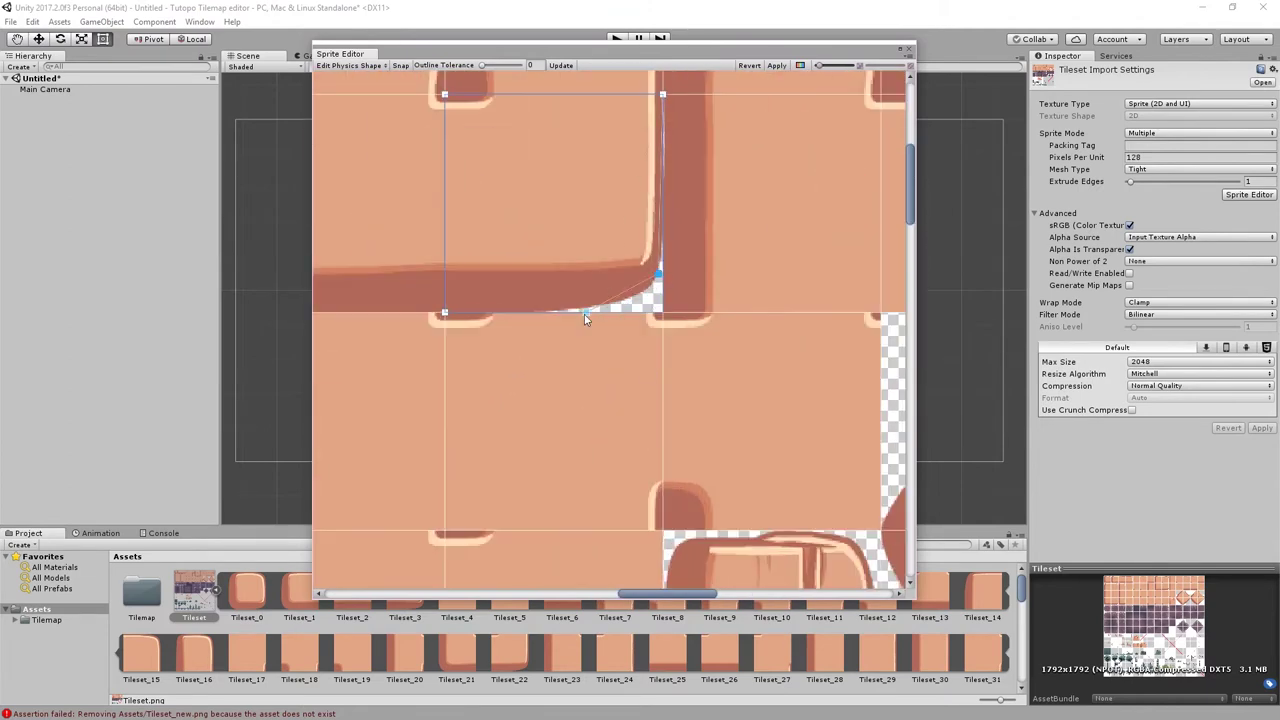
scroll(640, 285, "down", 3)
scroll(614, 292, "up", 5)
left_click(476, 310)
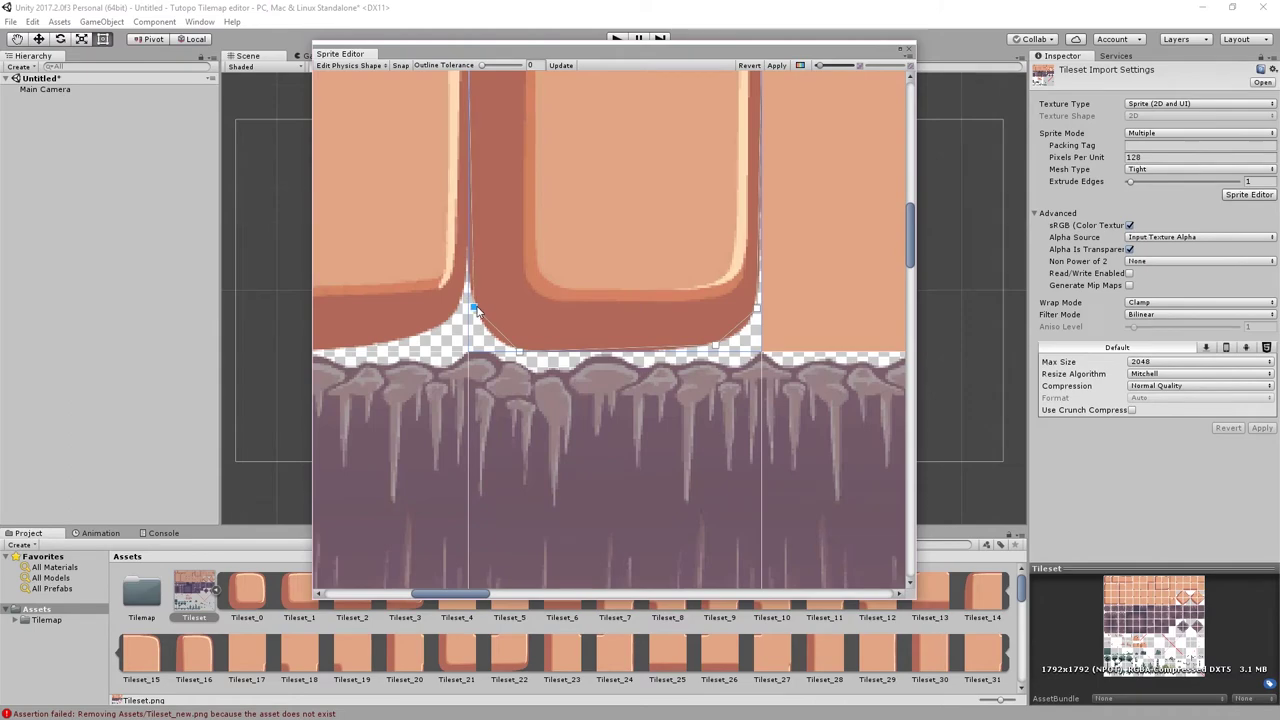
scroll(478, 312, "down", 2)
scroll(478, 312, "left", 2)
scroll(480, 260, "down", 3)
scroll(484, 222, "up", 3)
left_click(484, 222)
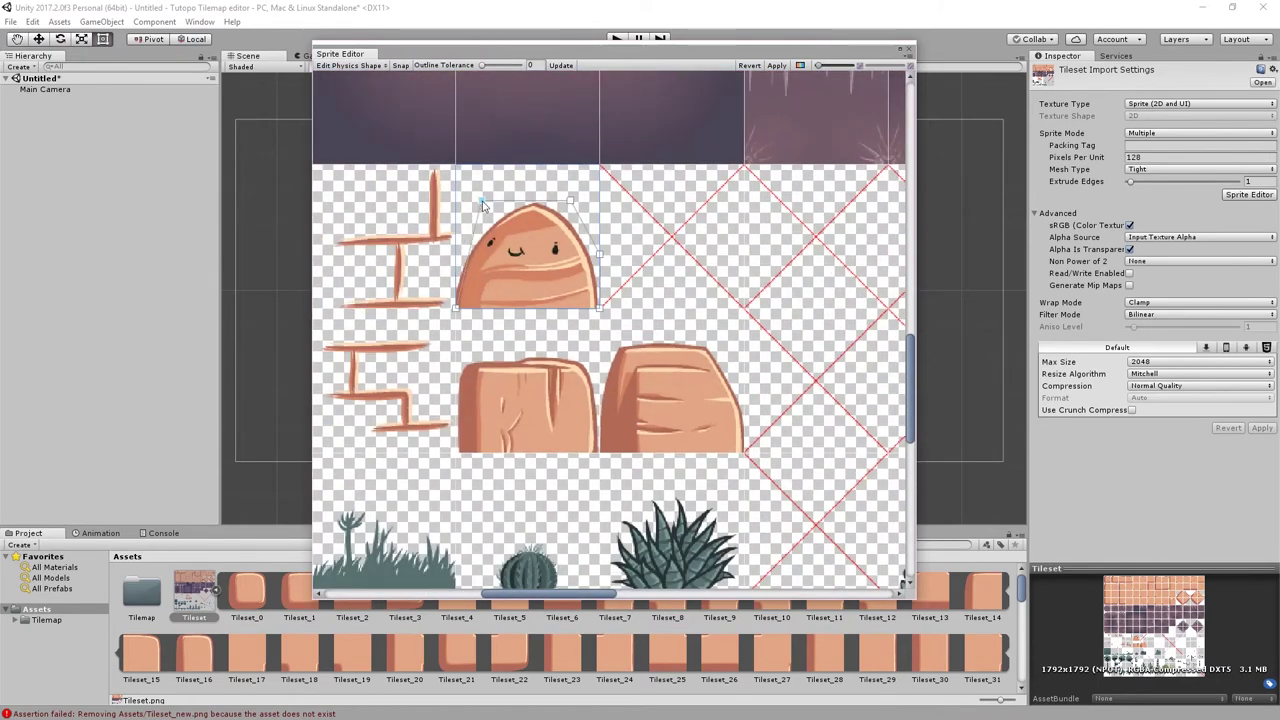
scroll(462, 386, "down", 3)
scroll(698, 300, "down", 2)
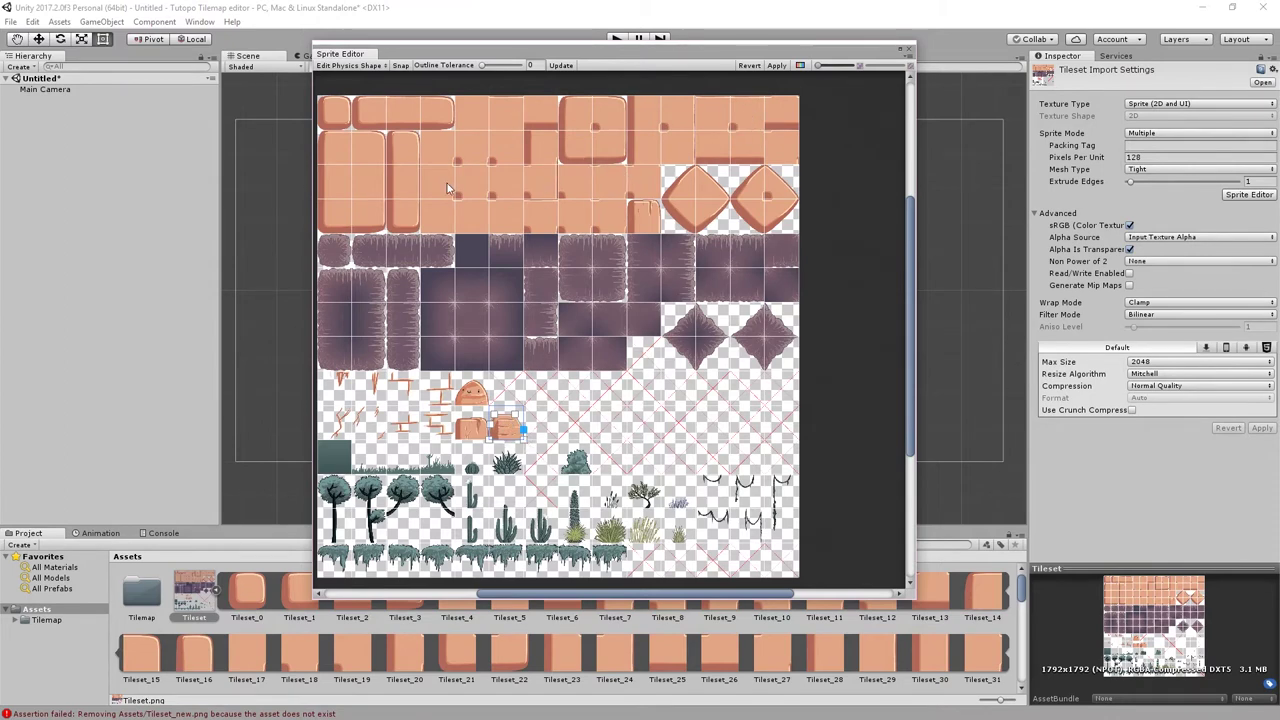
- Apply the physics-shape edits to all 196 sprites and close the Sprite Editor
left_click(778, 66)
left_click(908, 51)
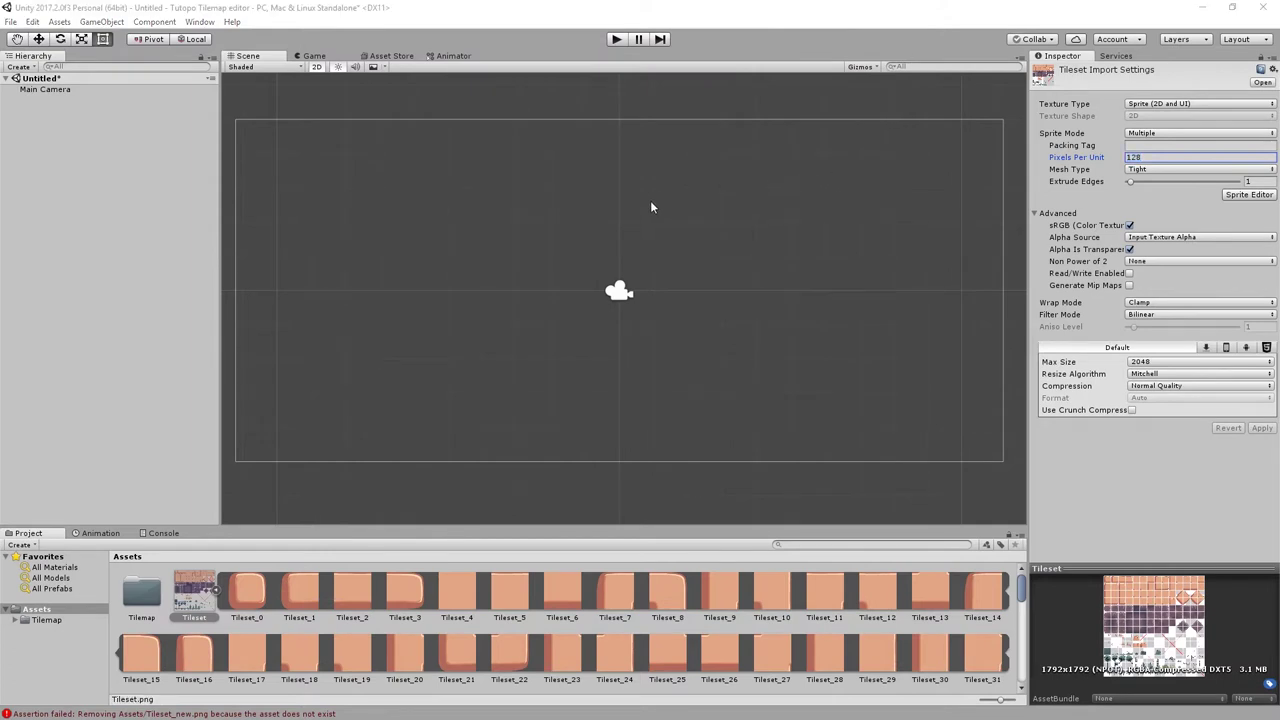
- Add a 2D Tilemap to the scene, expand the new Grid, and select its Tilemap child
right_click(75, 147)
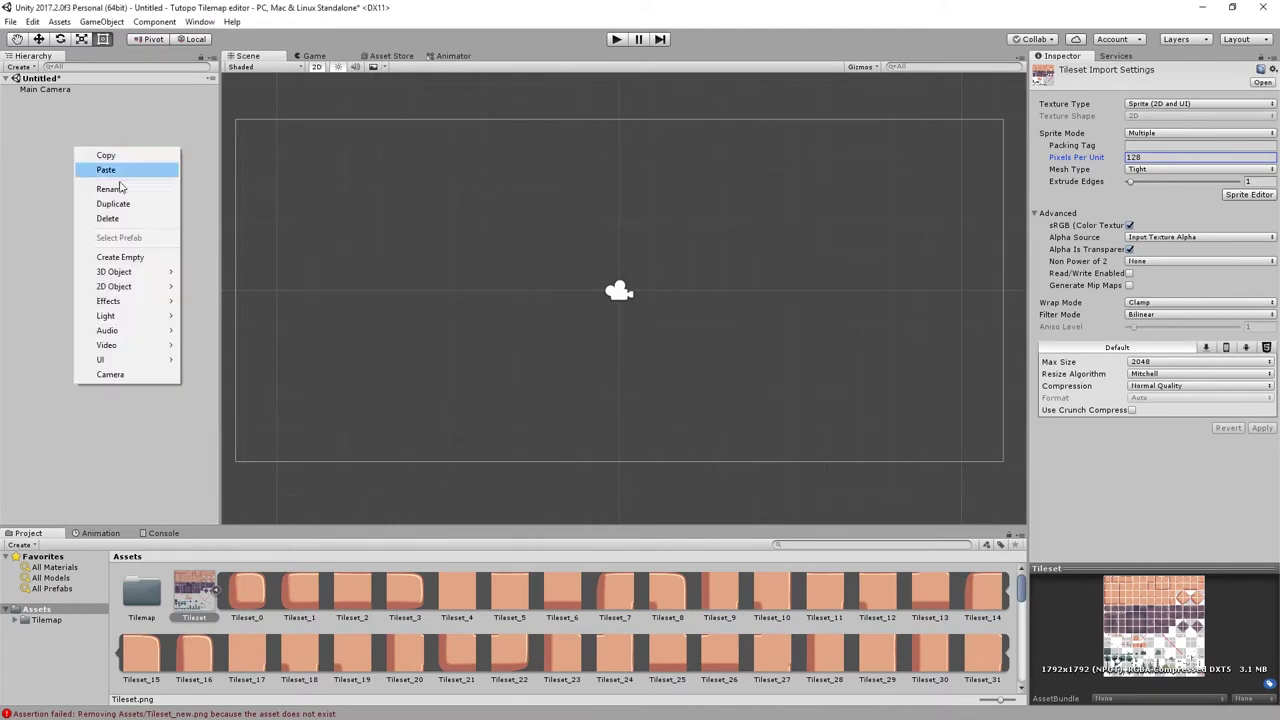
mouse_move(160, 288)
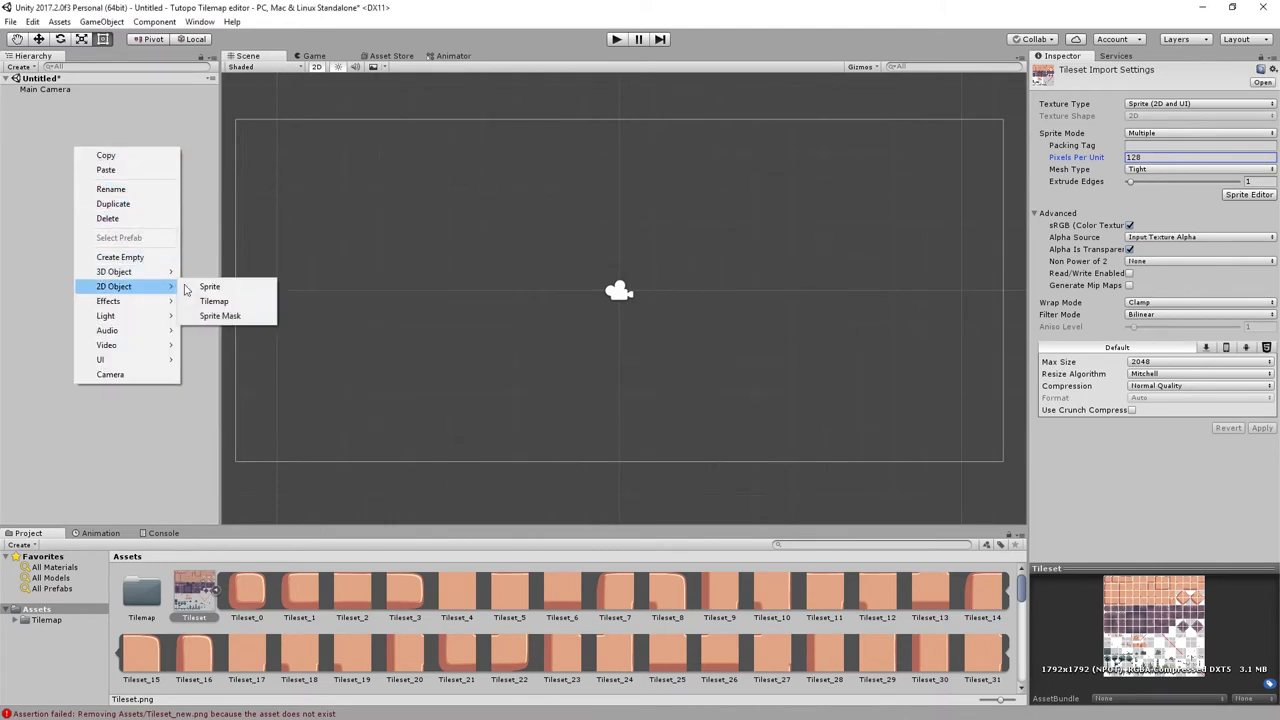
left_click(233, 305)
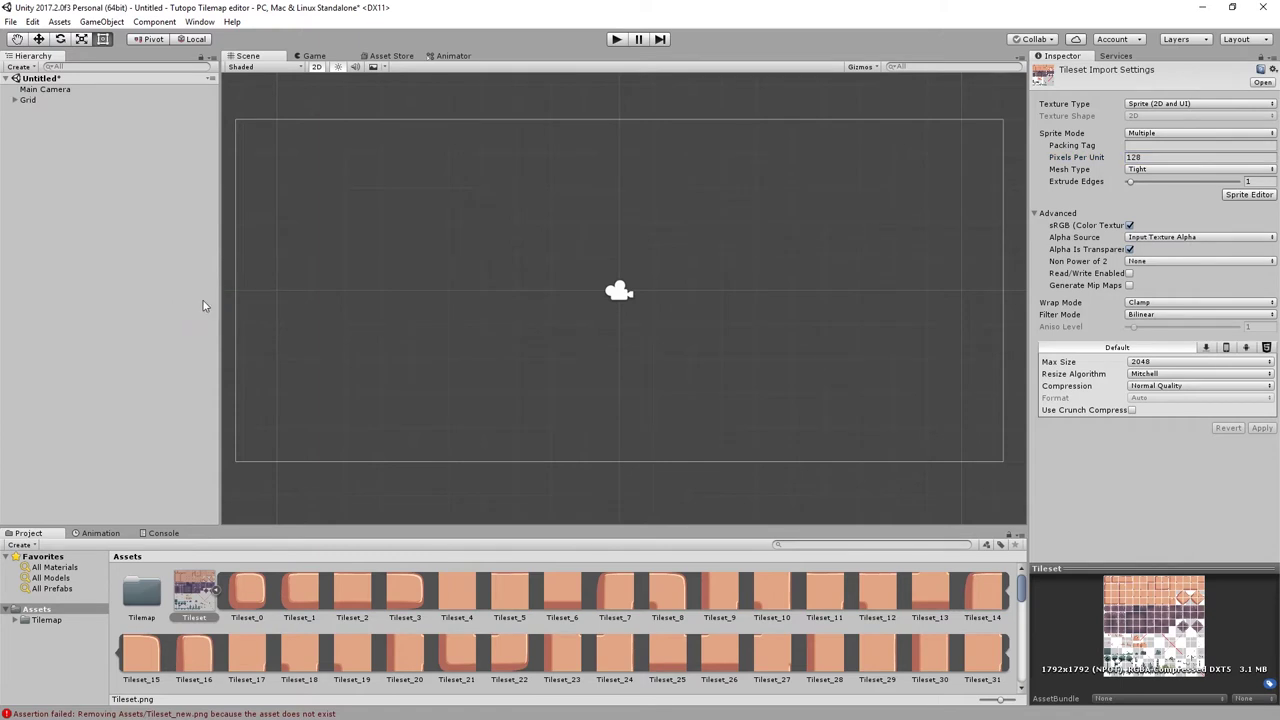
left_click(13, 101)
left_click(45, 102)
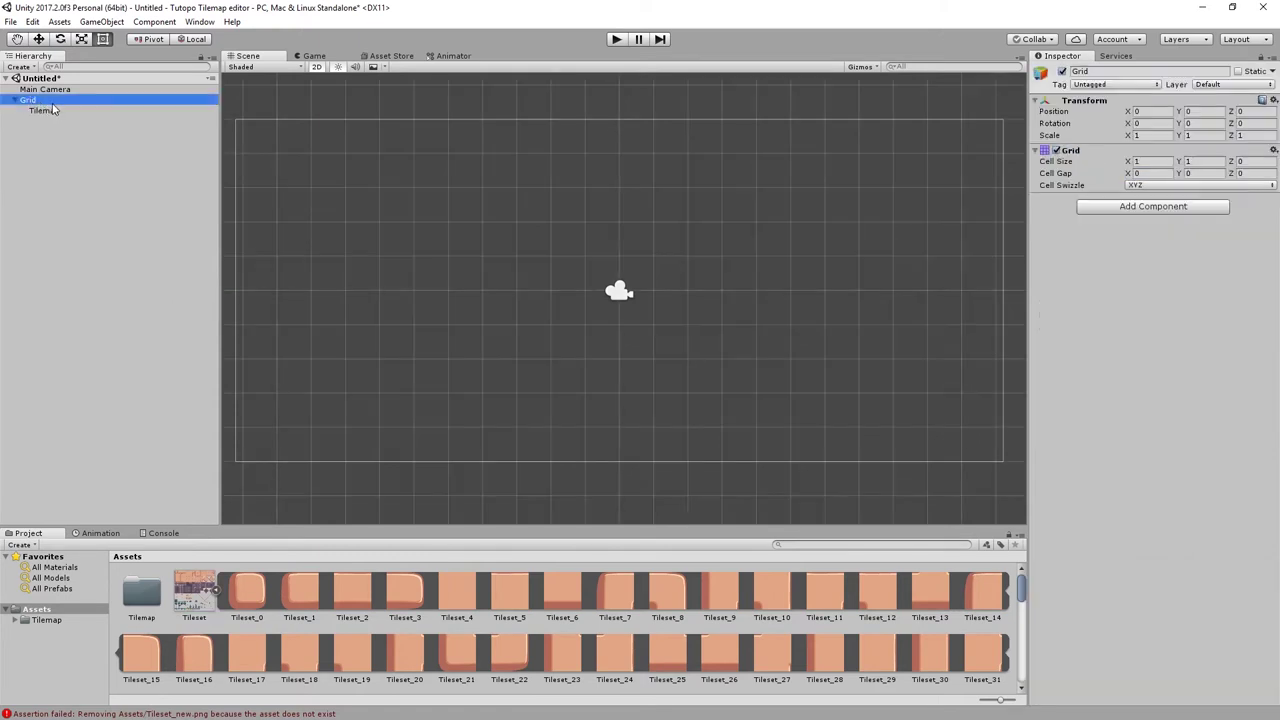
left_click(55, 112)
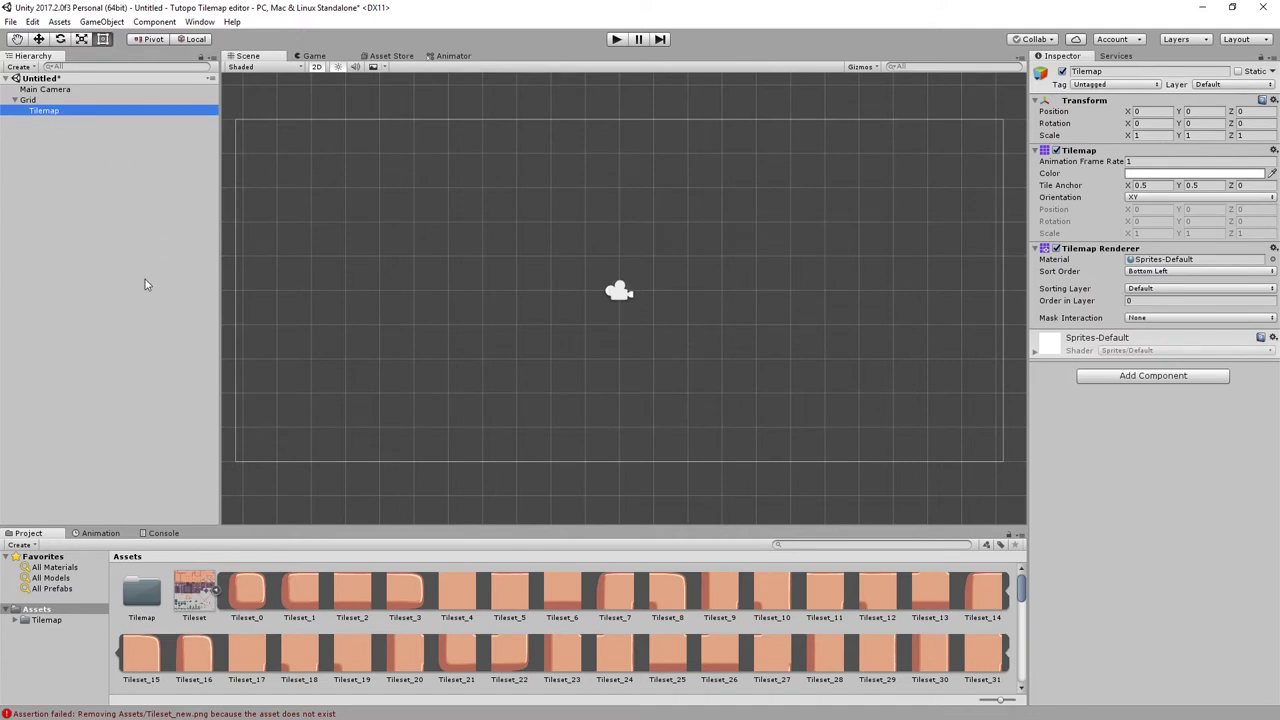
left_click(202, 22)
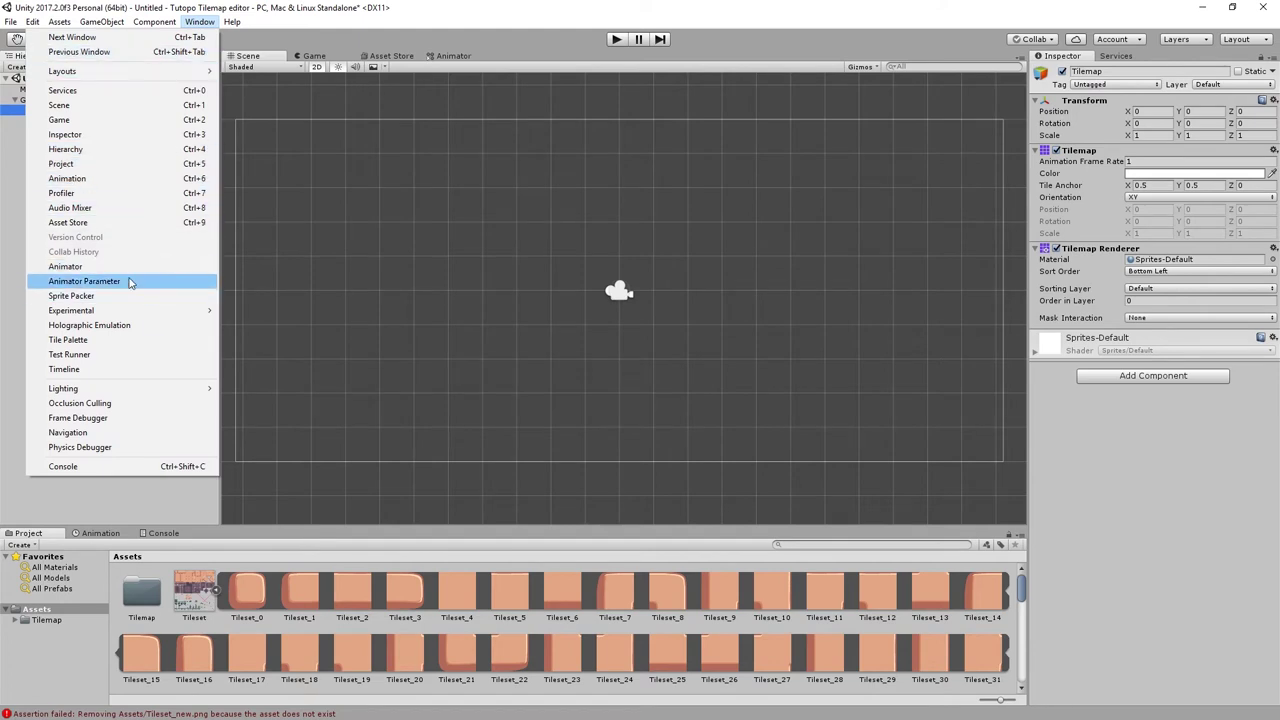
- Dock the Tile Palette at the bottom right, keeping Tilemap as its active tilemap
left_click(100, 342)
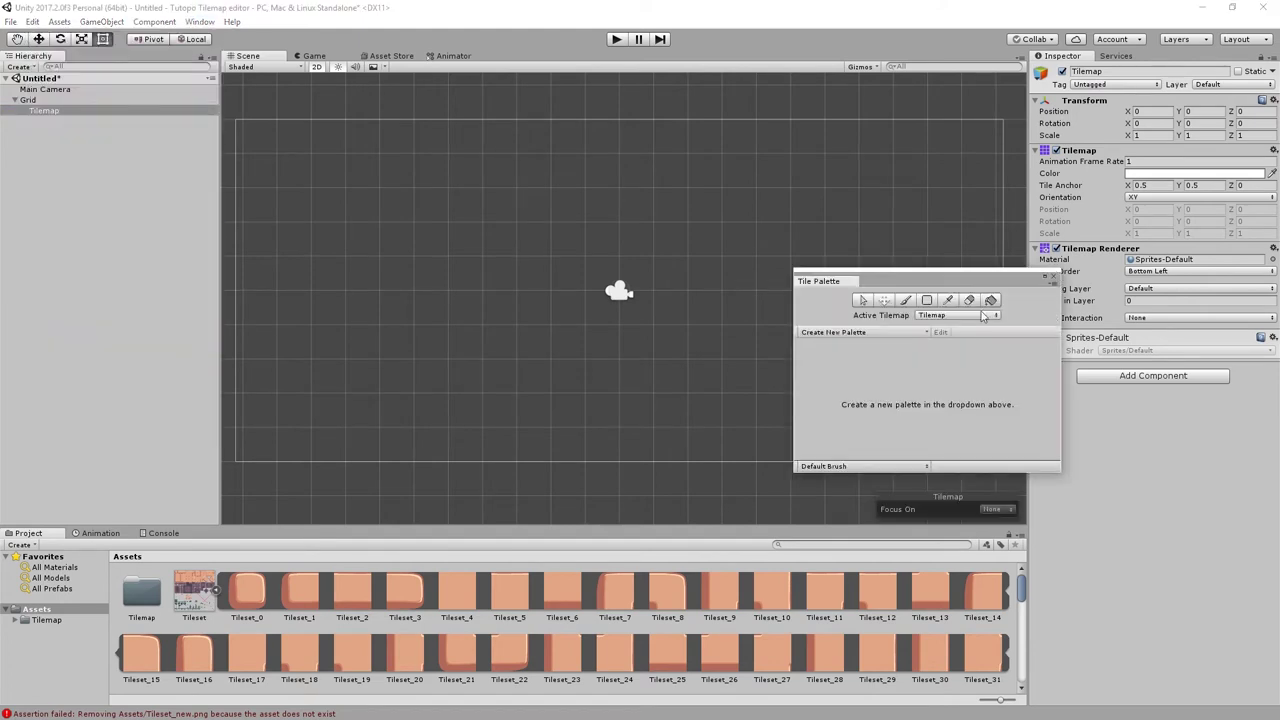
mouse_move(830, 278)
left_mouse_down()
mouse_move(782, 210)
mouse_move(1138, 548)
left_mouse_up()
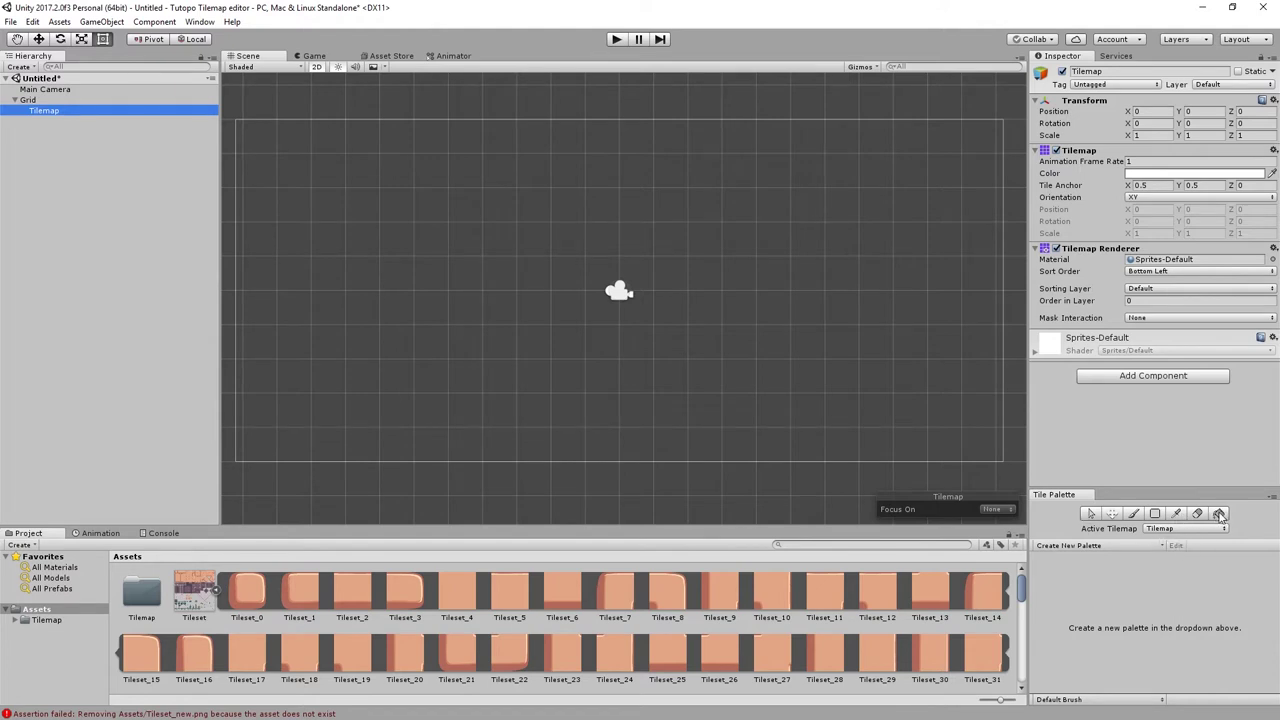
left_click(1190, 529)
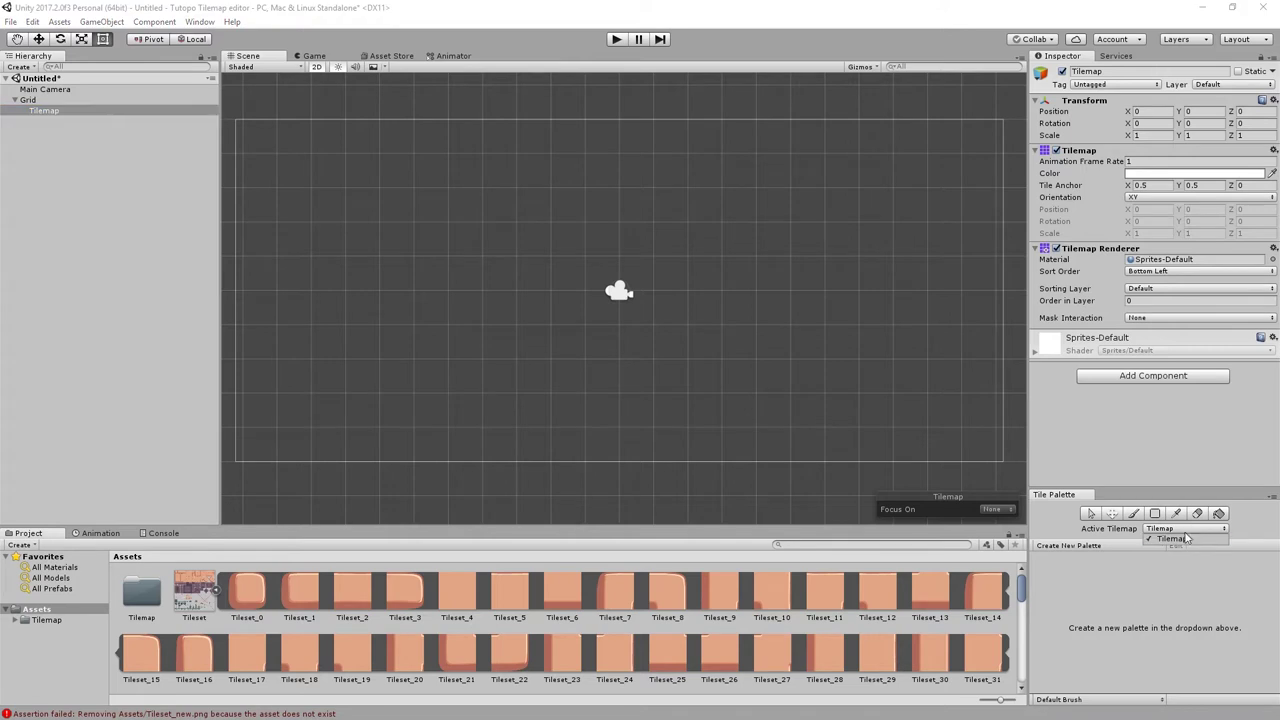
left_click(1185, 541)
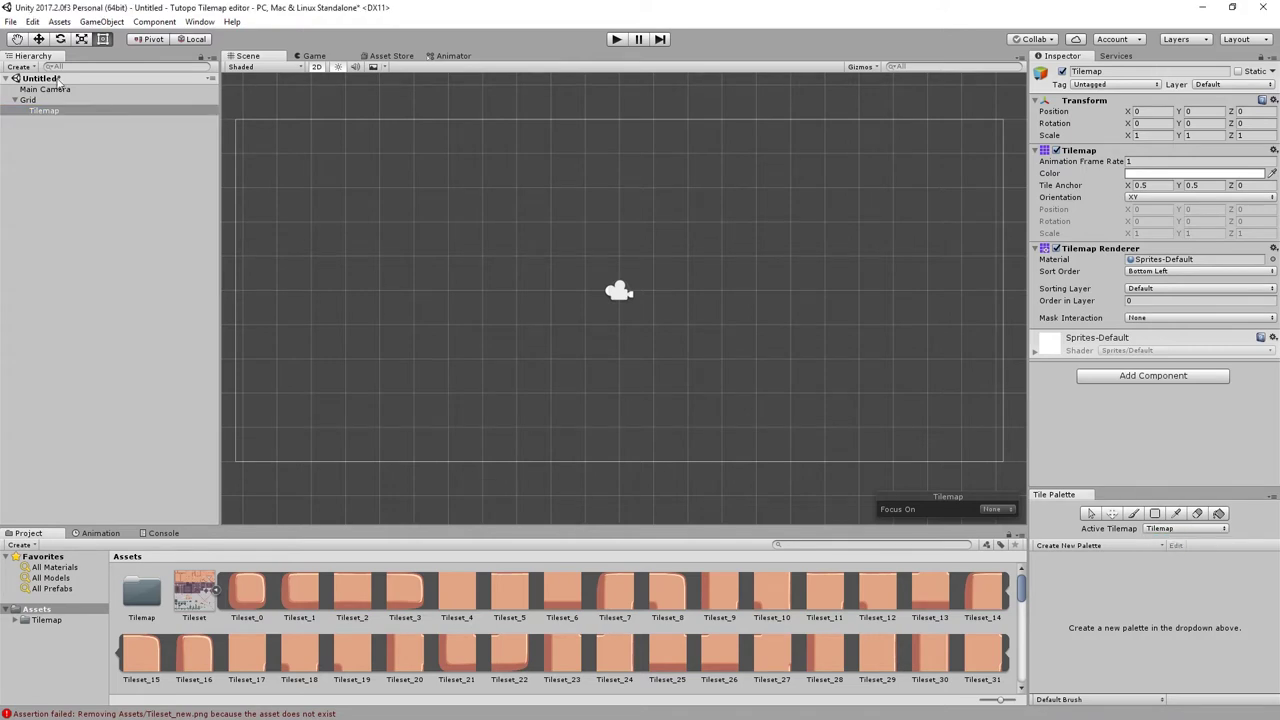
left_click(44, 112)
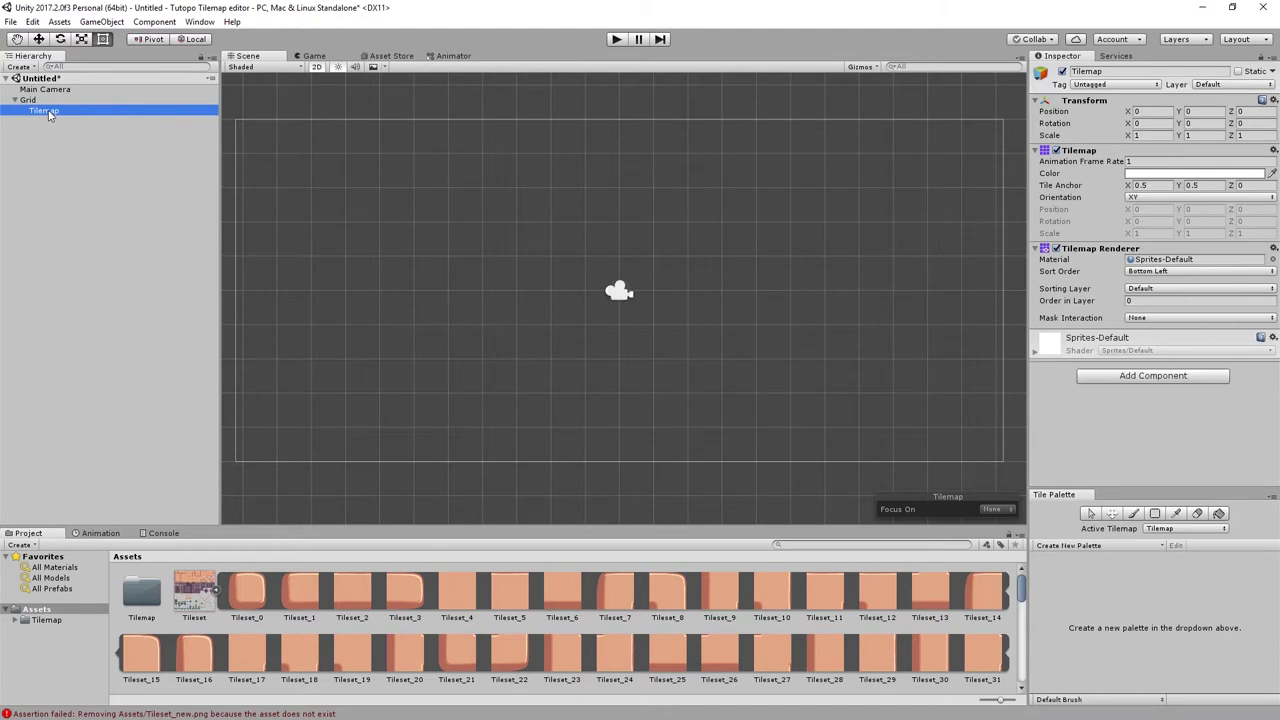
left_click(1100, 71)
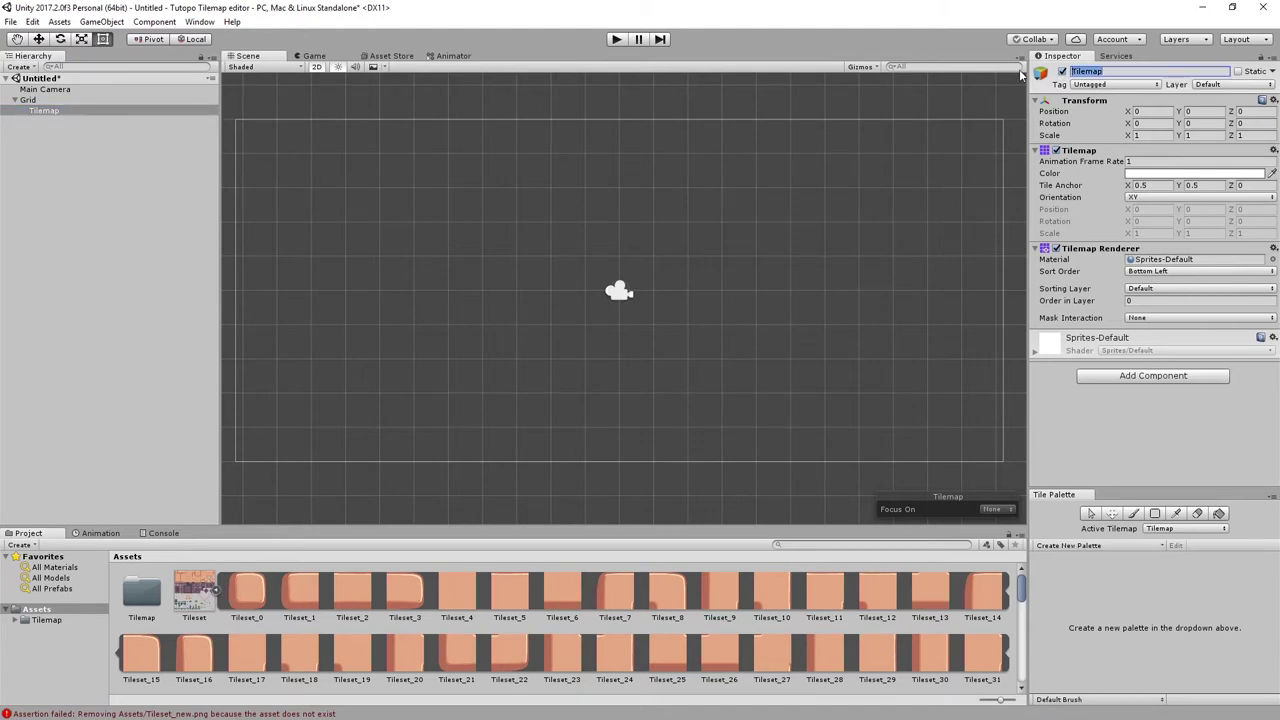
type("Gre")
left_click(1180, 530)
left_click(1180, 537)
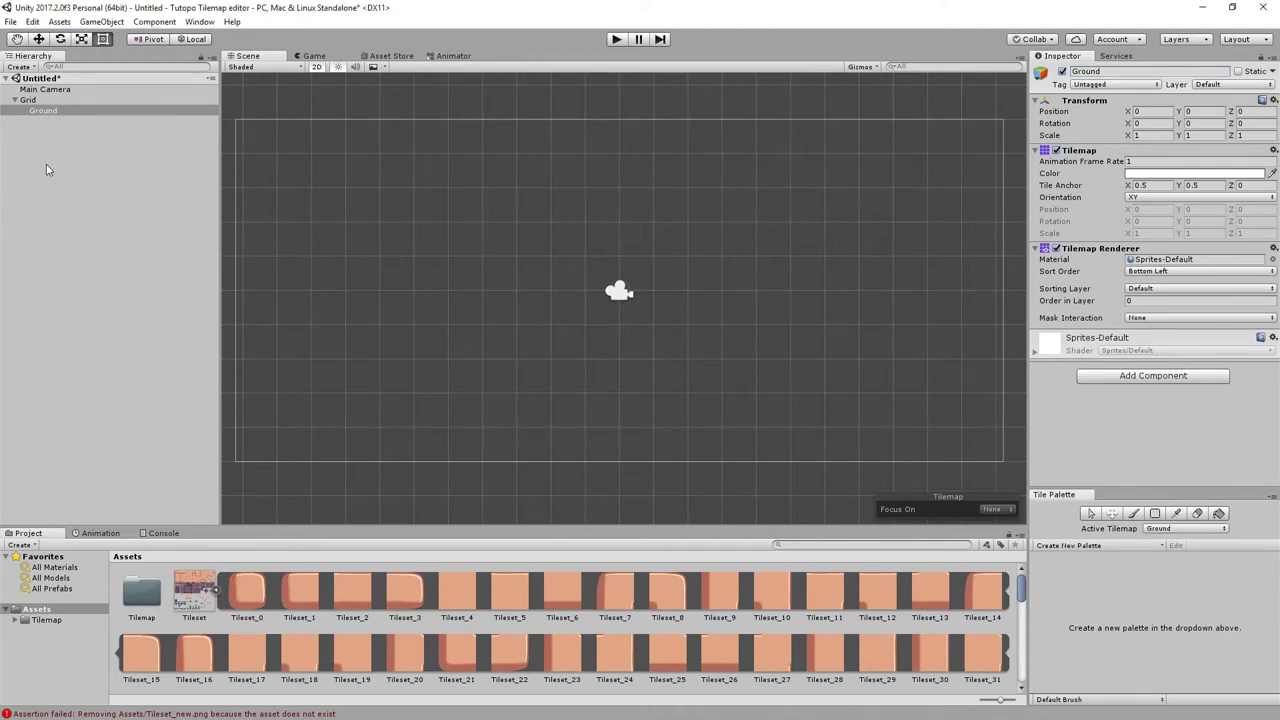
left_click(1188, 530)
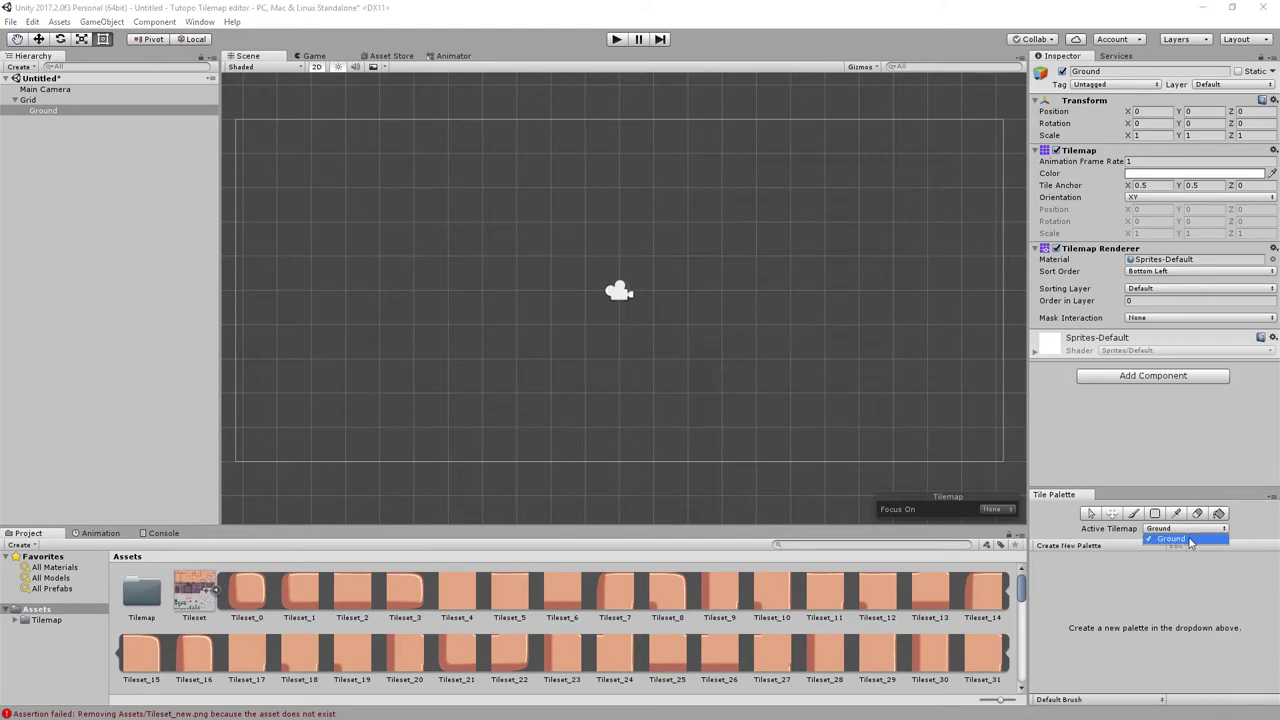
left_click(1180, 538)
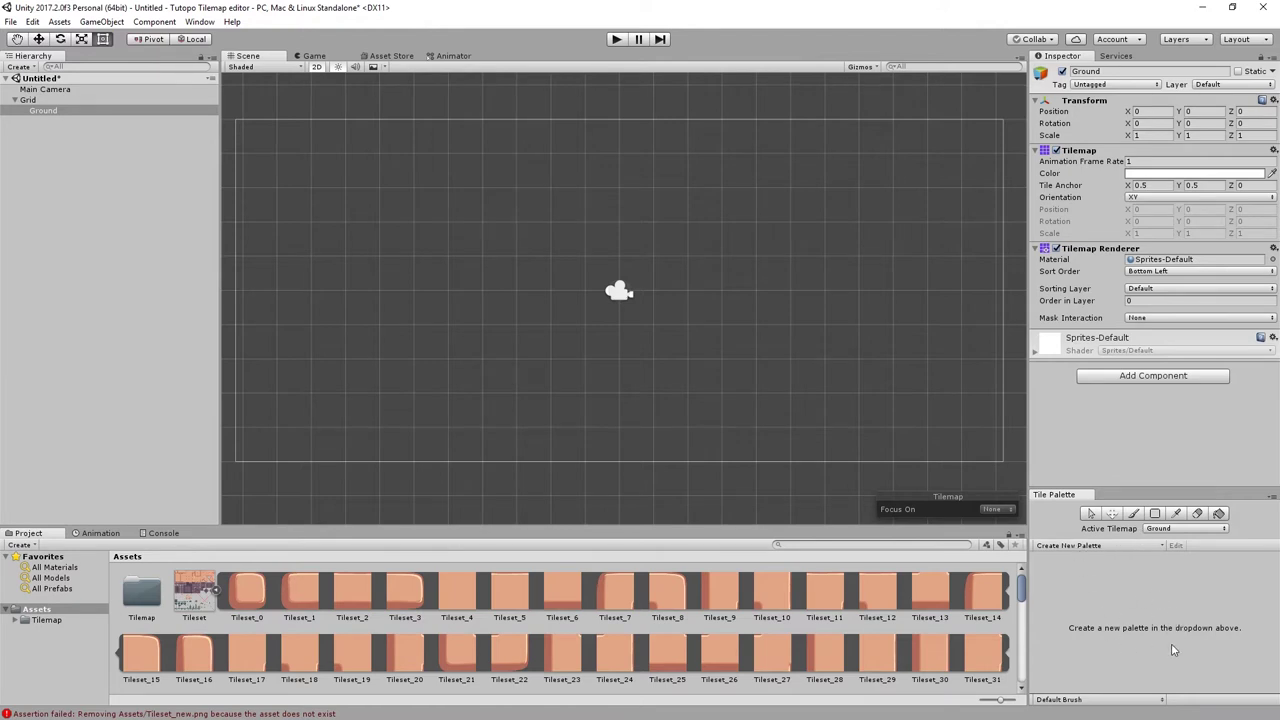
left_click(1078, 546)
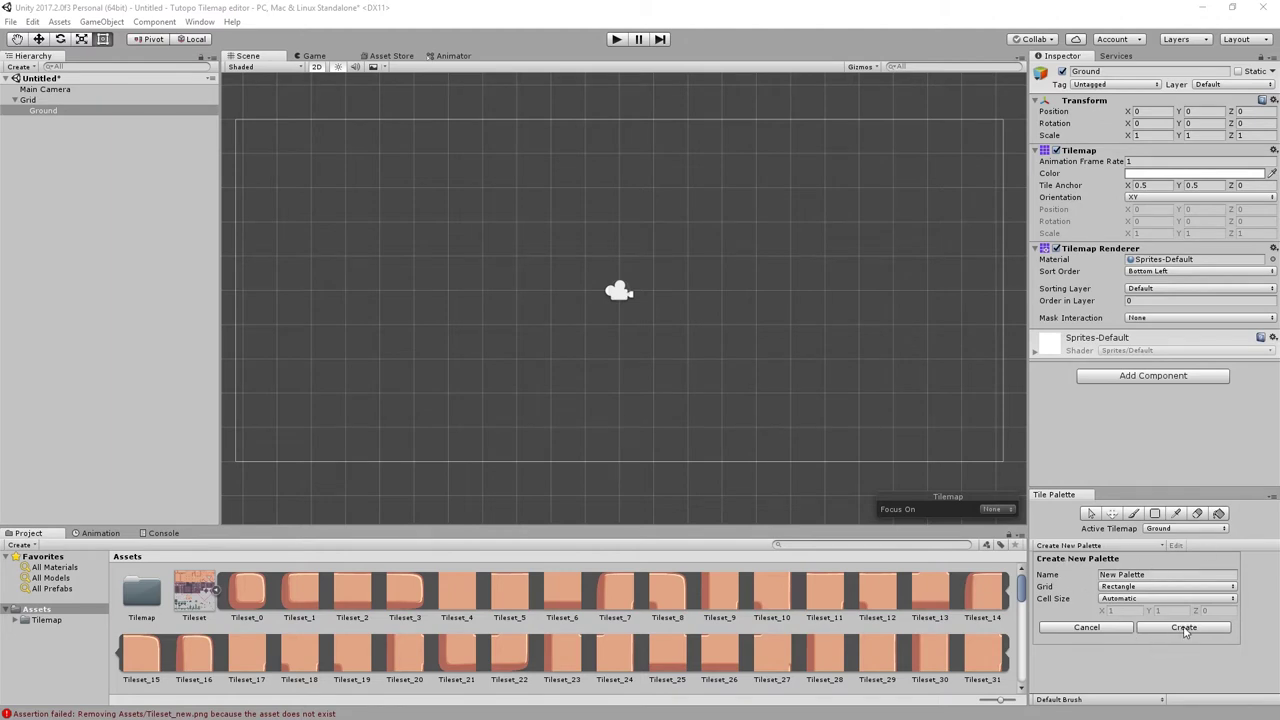
- Create New Palette with Rectangle grid and Automatic cell size, saved into the Assets folder
left_click(1184, 628)
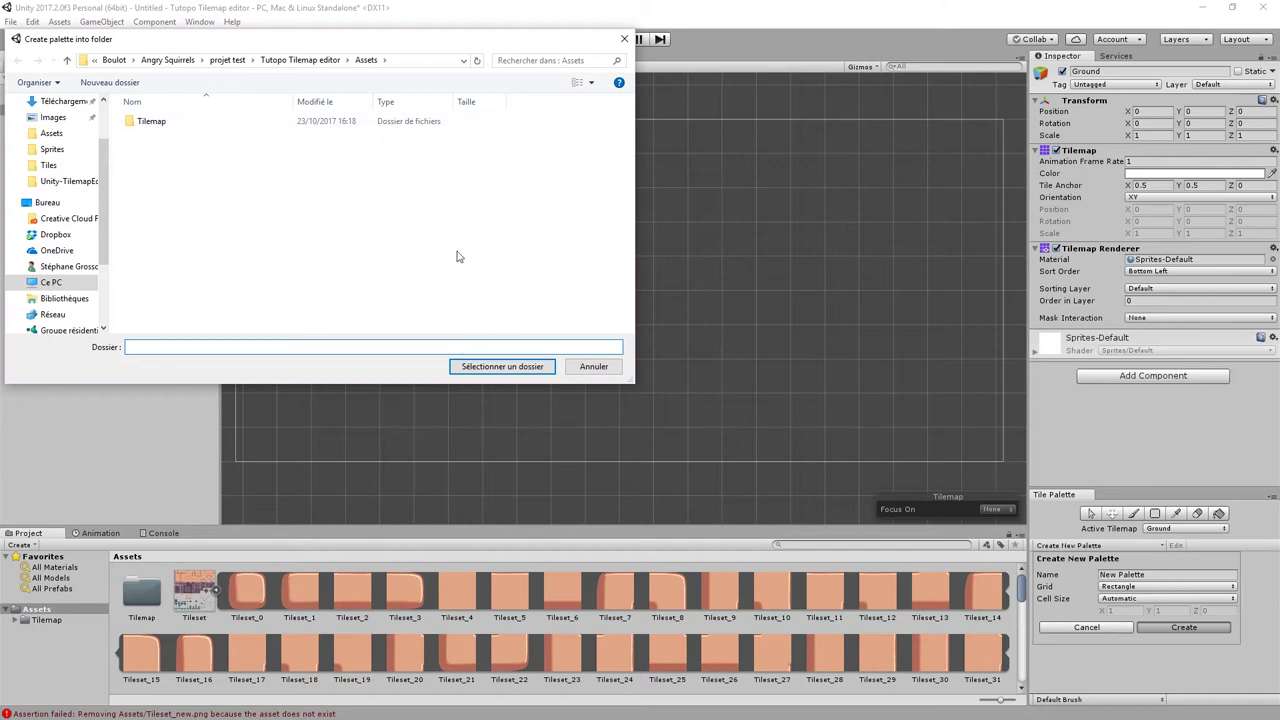
left_click(499, 368)
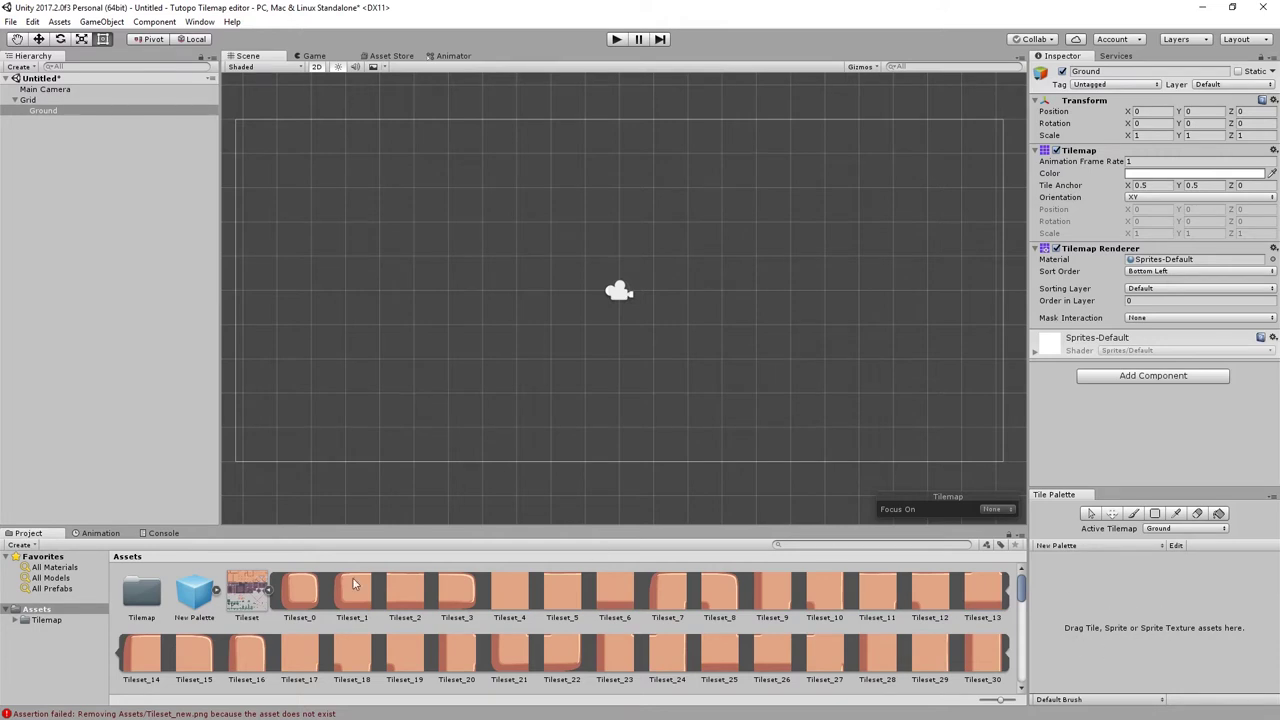
- Drag the Project panel splitter upward, browse the Tileset sprites, and drag Tileset_0 into the palette
left_click(215, 591)
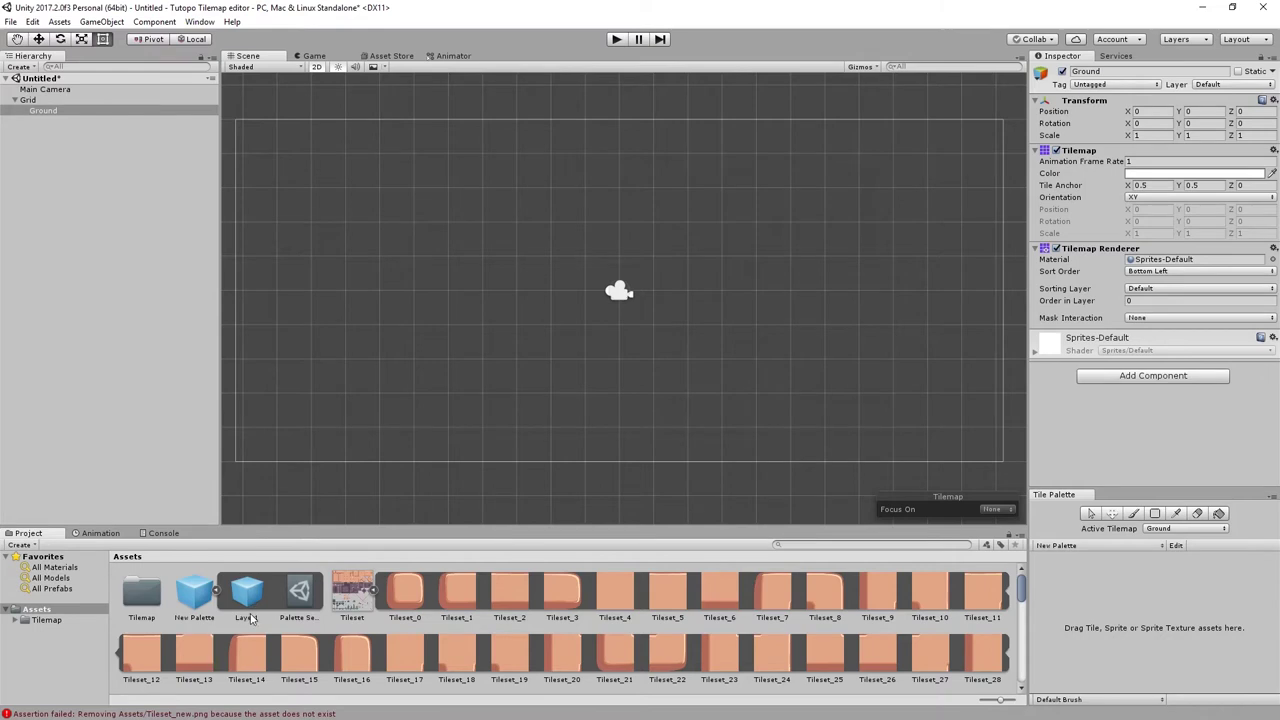
left_click(217, 592)
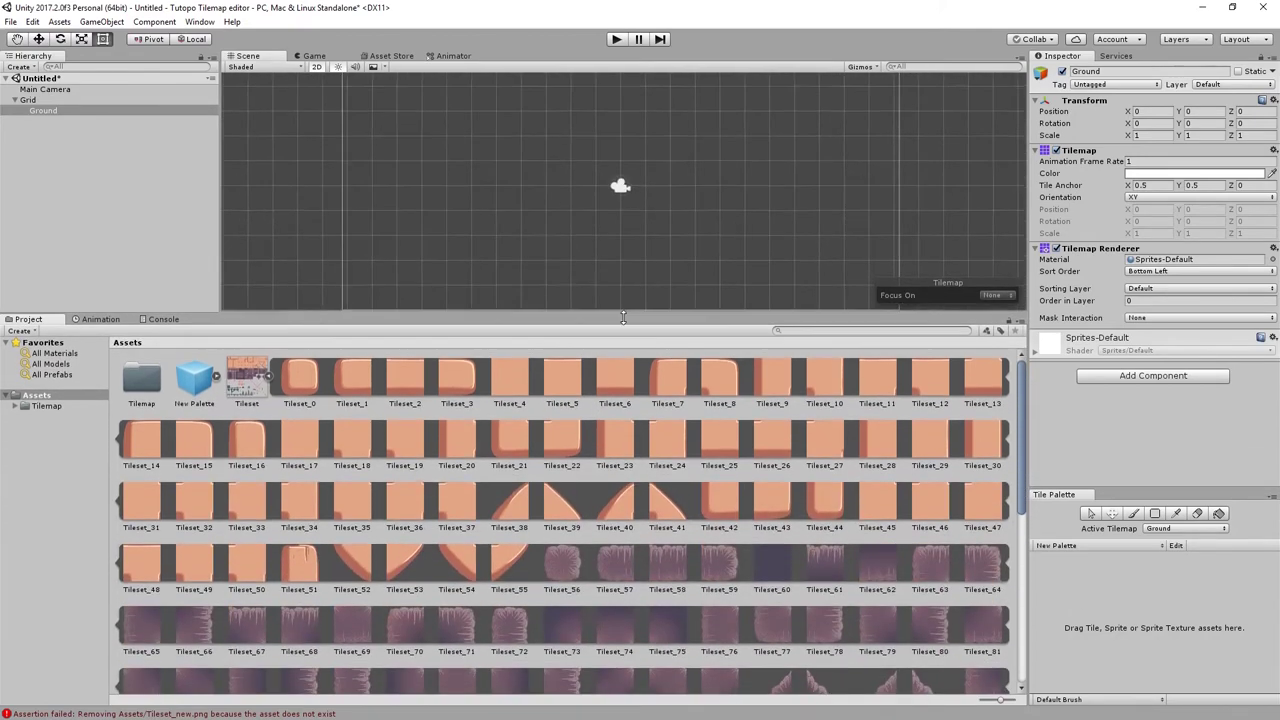
left_click_drag(610, 527, 610, 345)
scroll(625, 535, "down", 5)
scroll(700, 510, "down", 5)
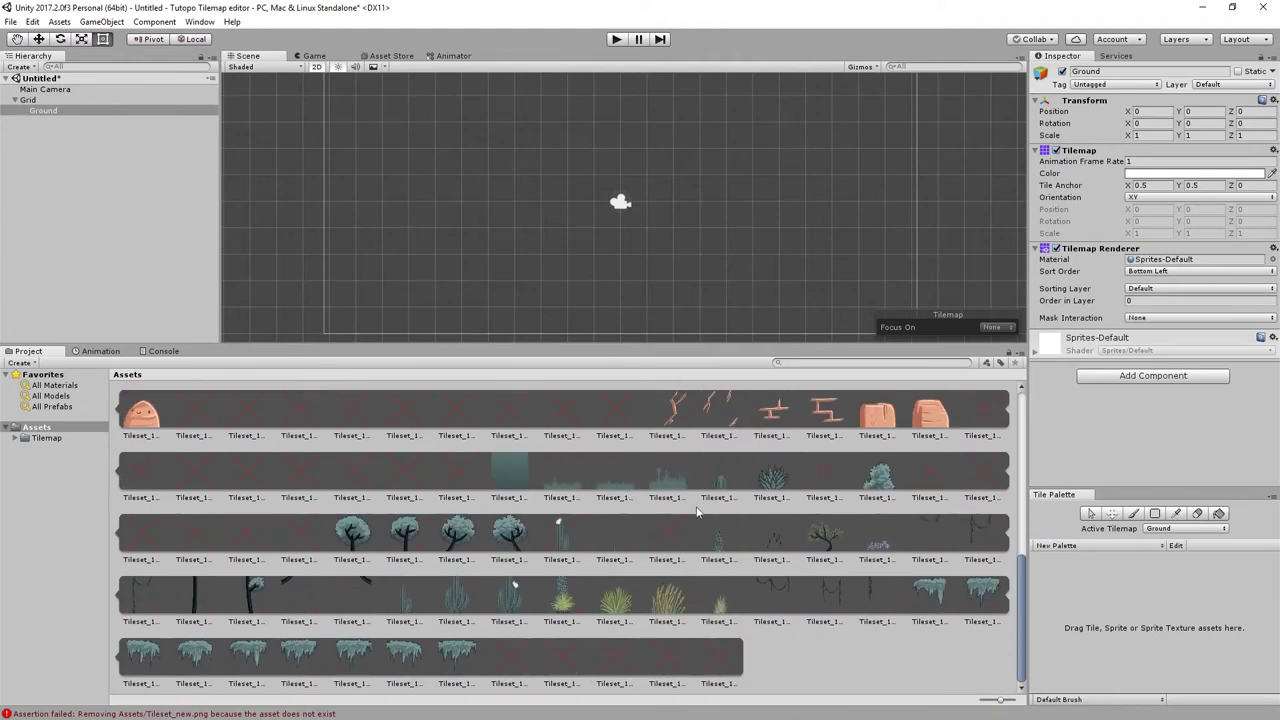
scroll(767, 538, "up", 3)
scroll(726, 533, "up", 2)
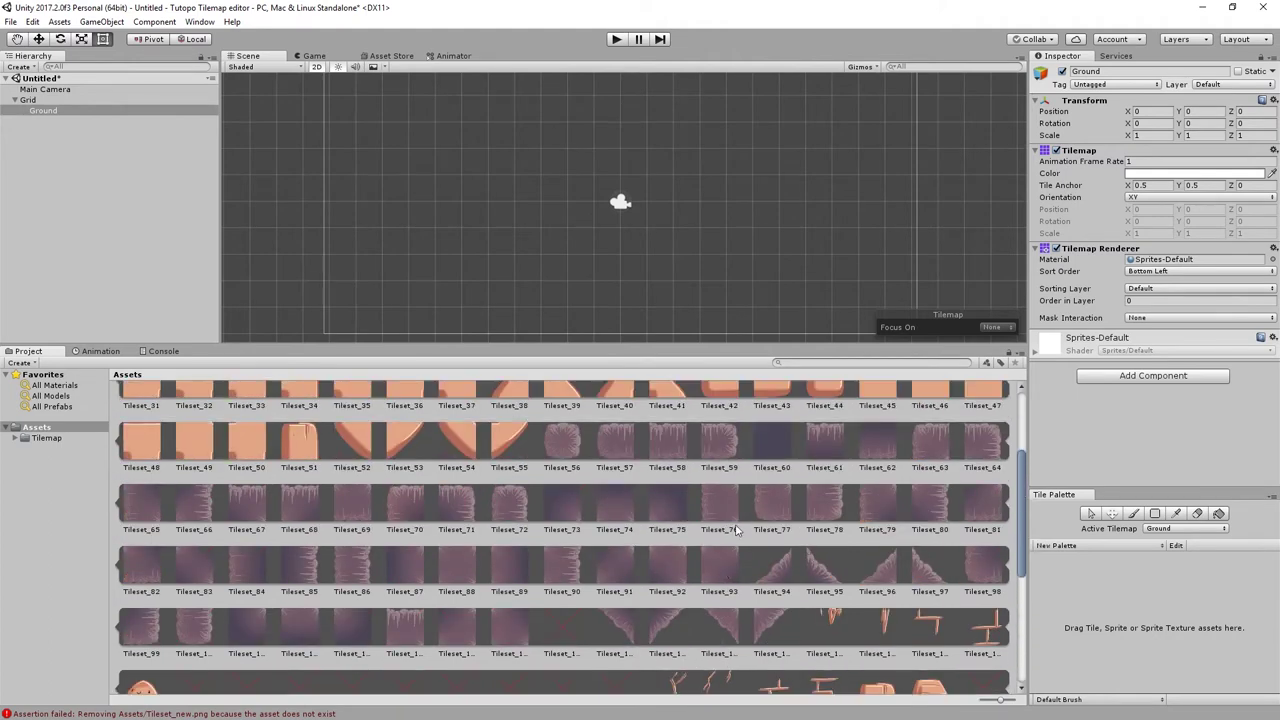
scroll(719, 523, "up", 2)
left_click_drag(300, 410, 1118, 606)
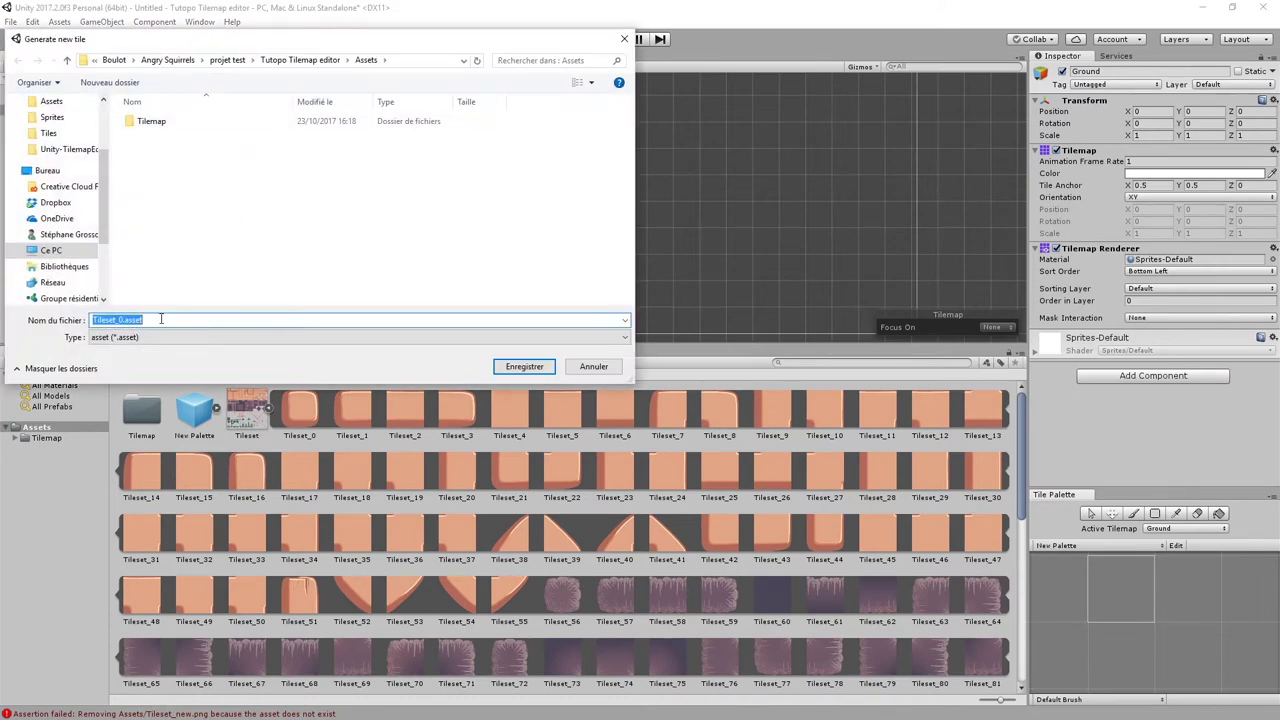
- Save the Tileset_0 tile, then paint an L-shaped run and a filled rectangle on Ground
left_click(526, 366)
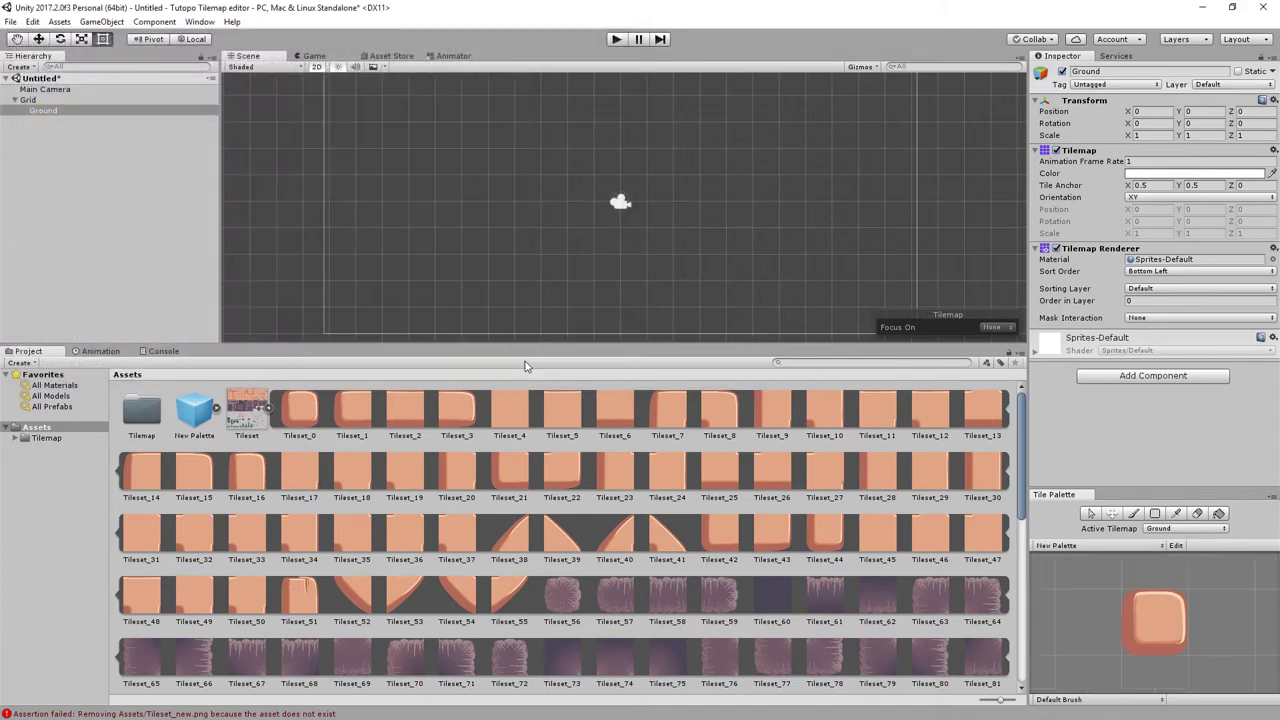
left_click(1134, 514)
left_click(1163, 606)
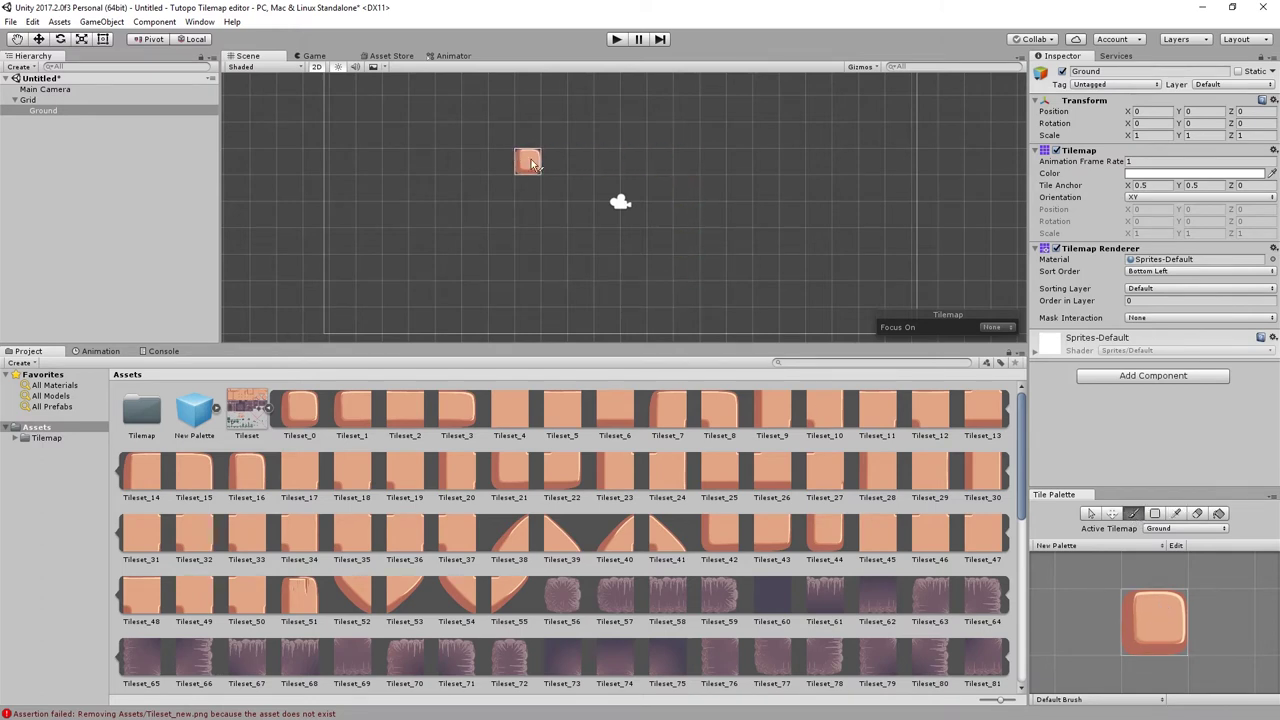
mouse_move(554, 163)
left_mouse_down()
mouse_move(455, 230)
mouse_move(830, 222)
mouse_move(793, 240)
left_mouse_up()
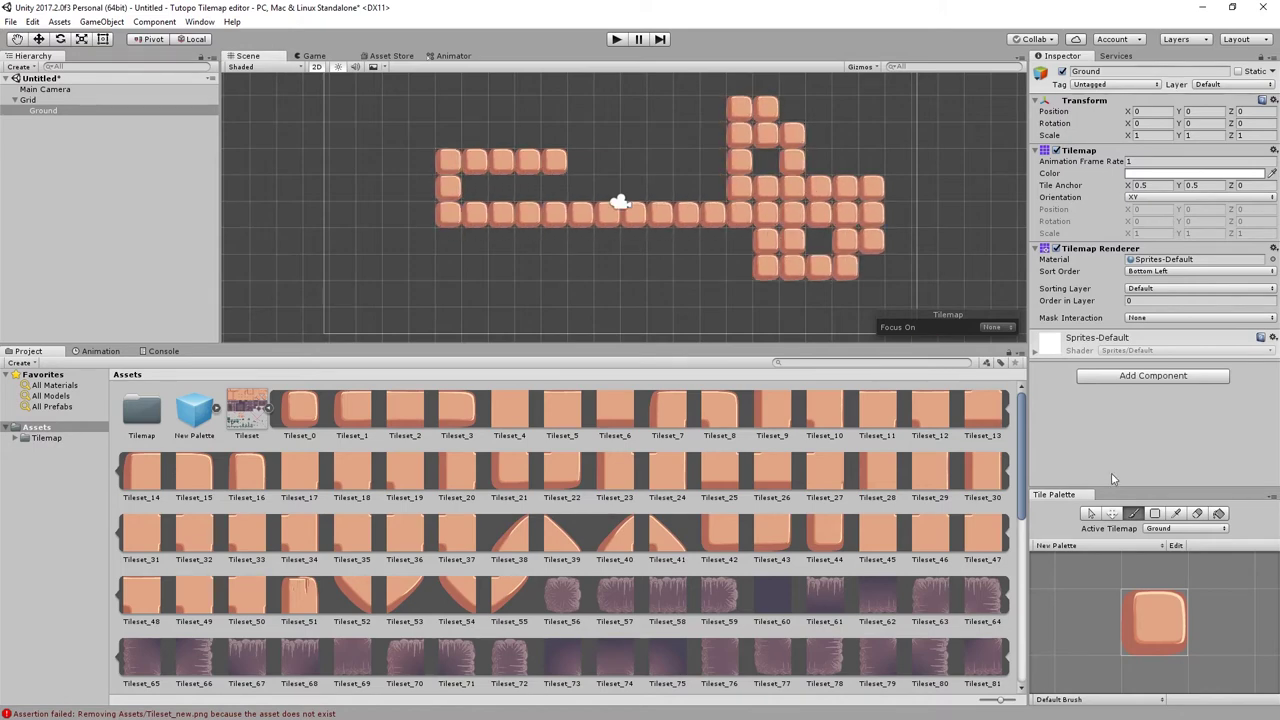
left_click(1155, 513)
left_click_drag(455, 117, 697, 274)
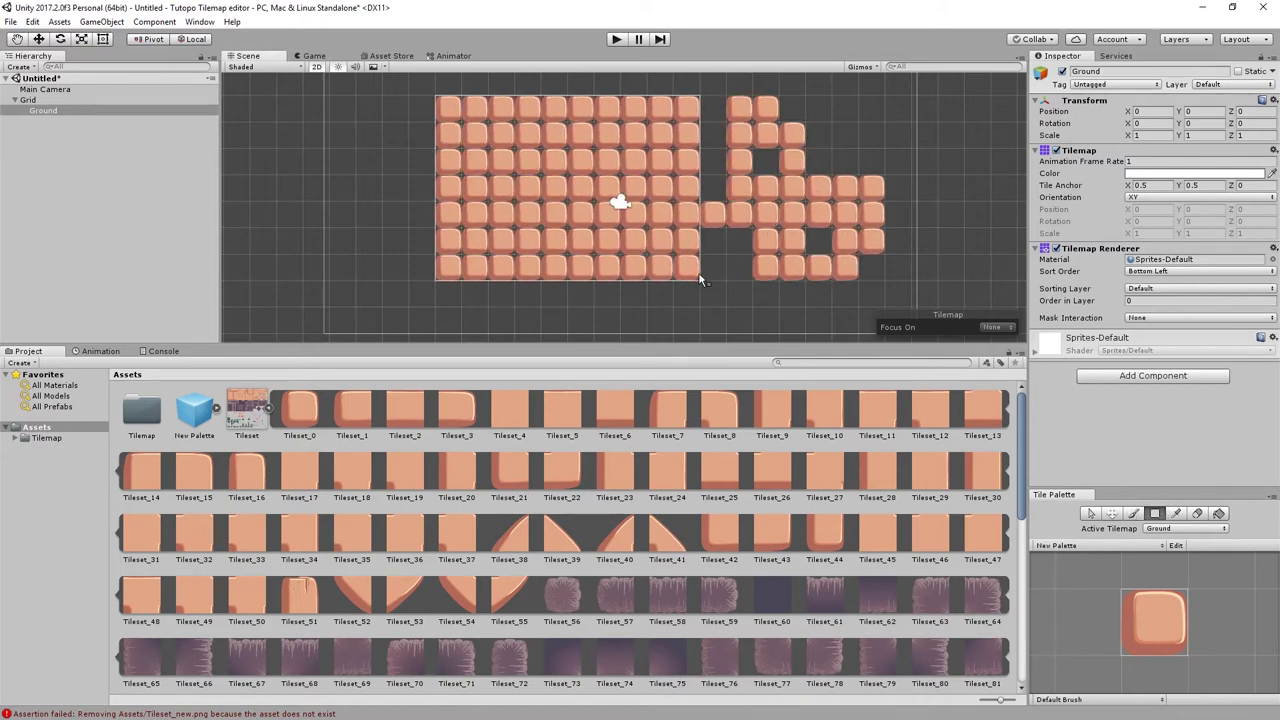
- Undo and redo the last tilemap change, then erase the painted tiles with the Eraser
left_click(1218, 513)
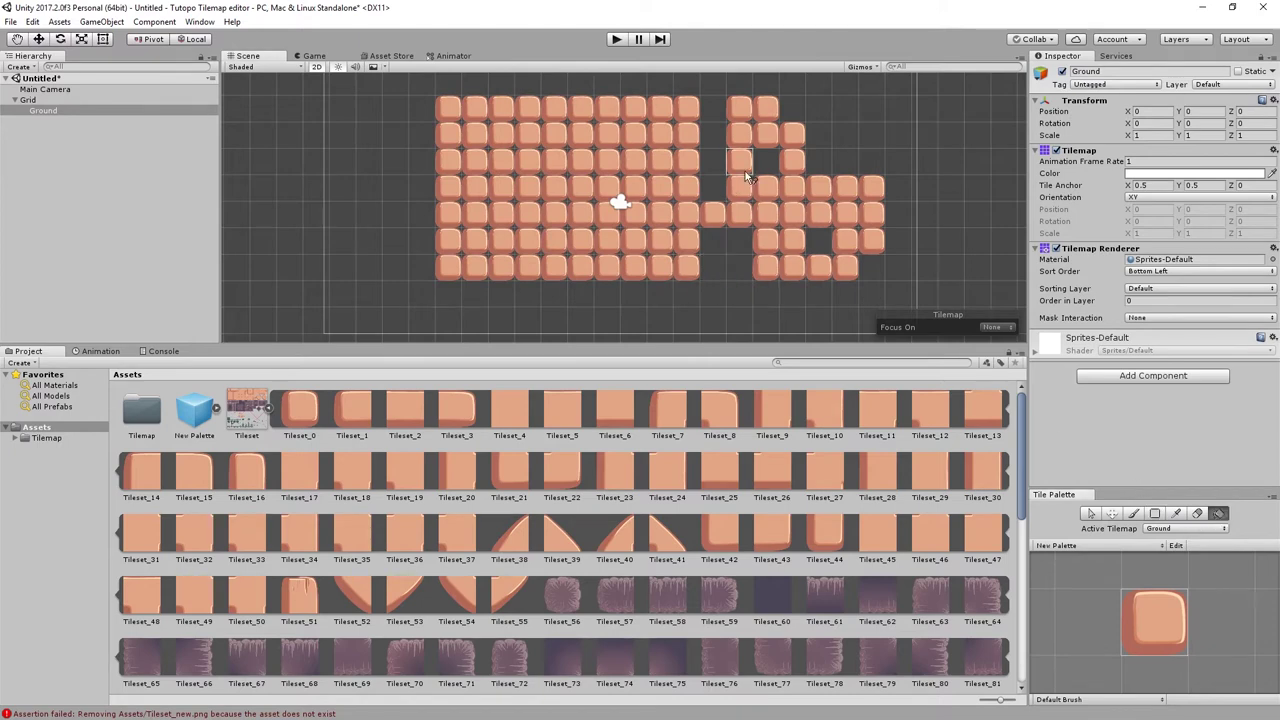
key("ctrl+z")
key("ctrl+z")
key("ctrl+y")
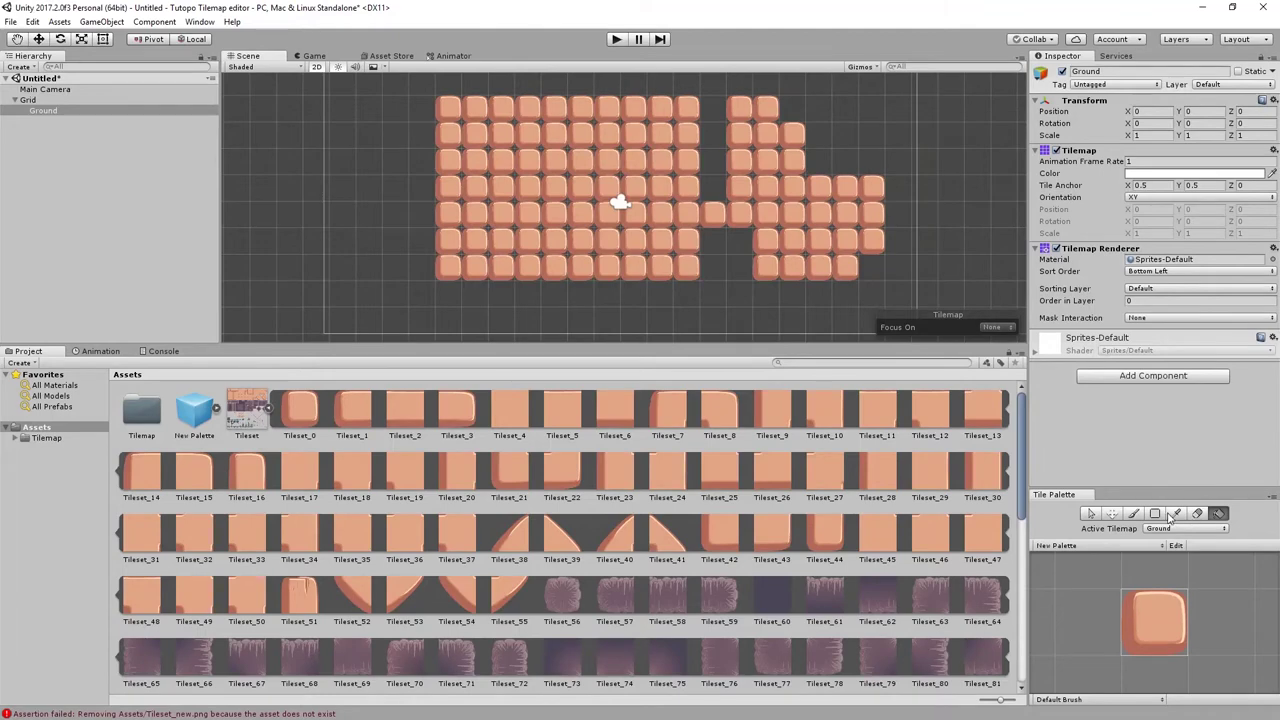
left_click(1197, 513)
mouse_move(792, 240)
left_mouse_down()
mouse_move(868, 268)
mouse_move(861, 188)
left_mouse_up()
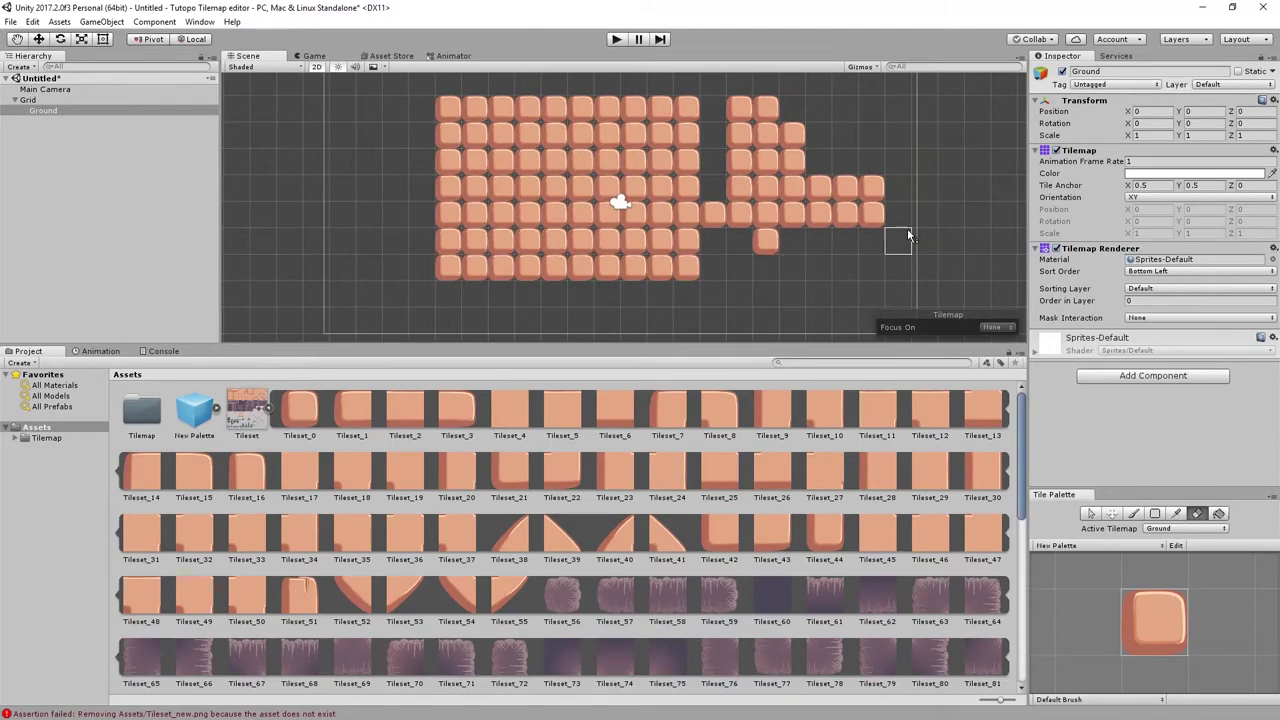
mouse_move(735, 240)
left_mouse_down()
mouse_move(602, 160)
mouse_move(465, 234)
mouse_move(463, 194)
left_mouse_up()
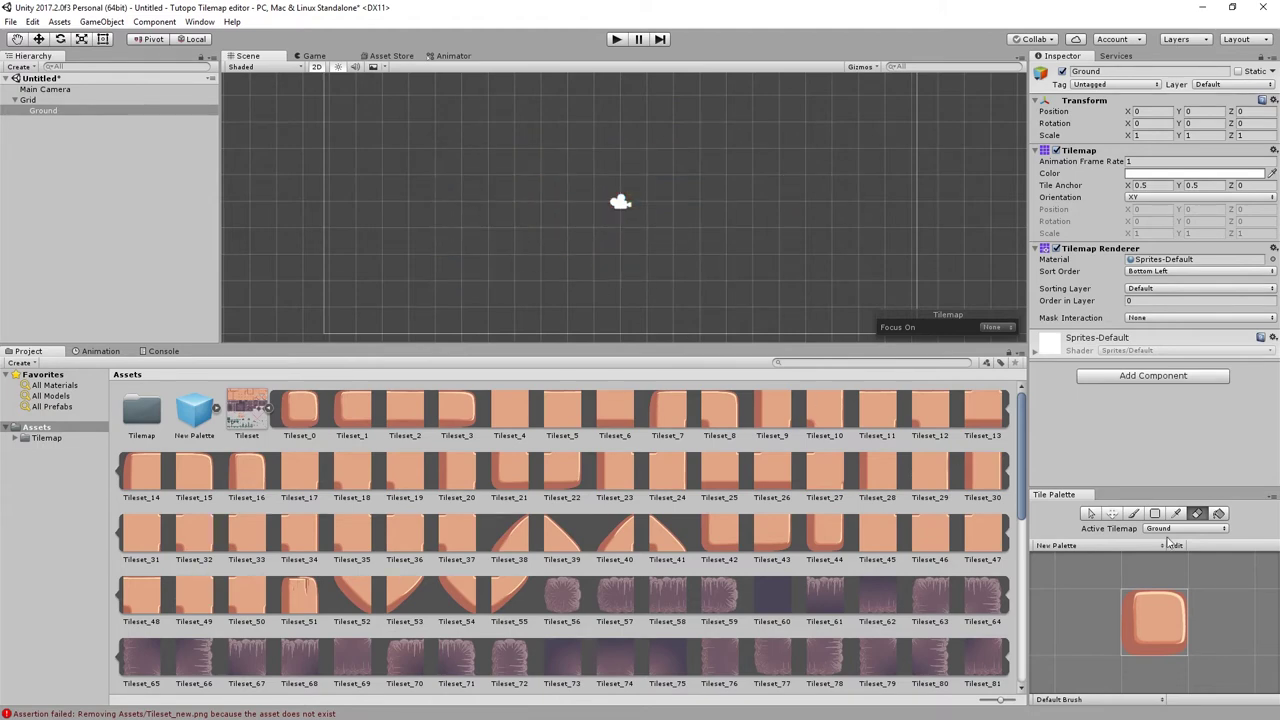
- Erase the last tiles and add Tileset_1, Tileset_2 and Tileset_3 tiles to New Palette
left_click(1133, 513)
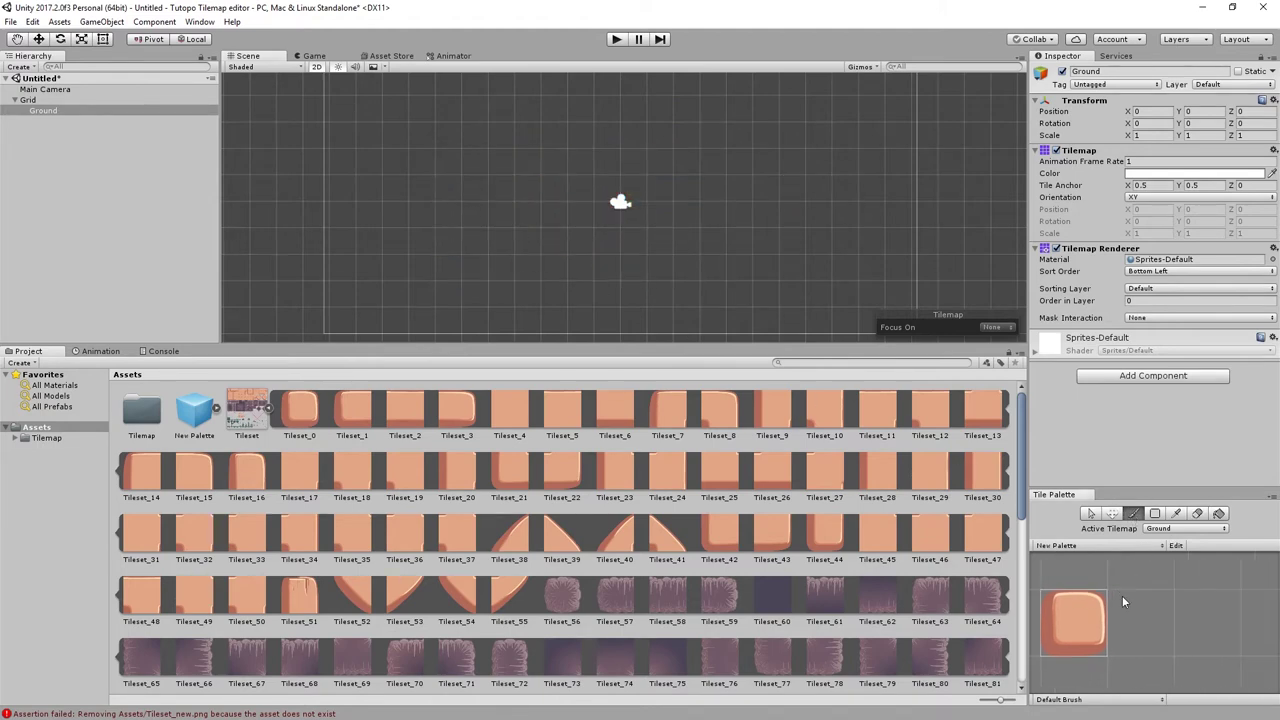
scroll(1151, 608, "down", 2)
scroll(1152, 580, "down", 2)
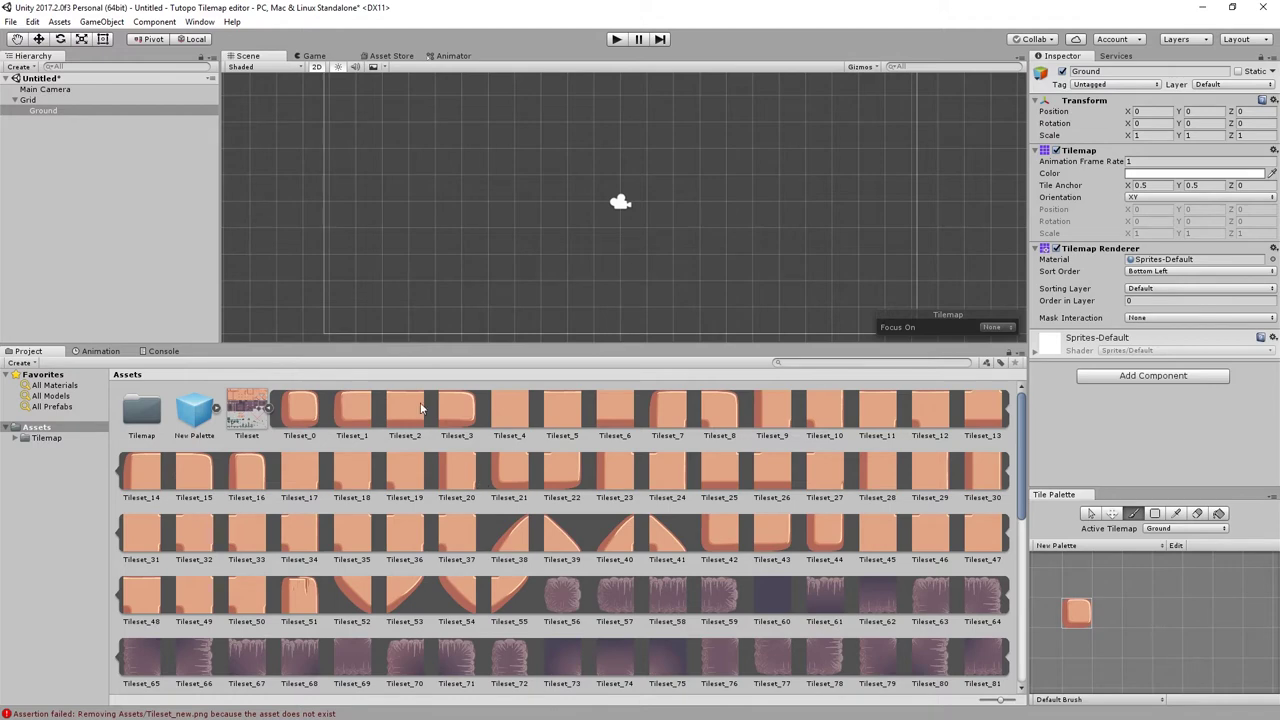
left_click_drag(355, 408, 1131, 605)
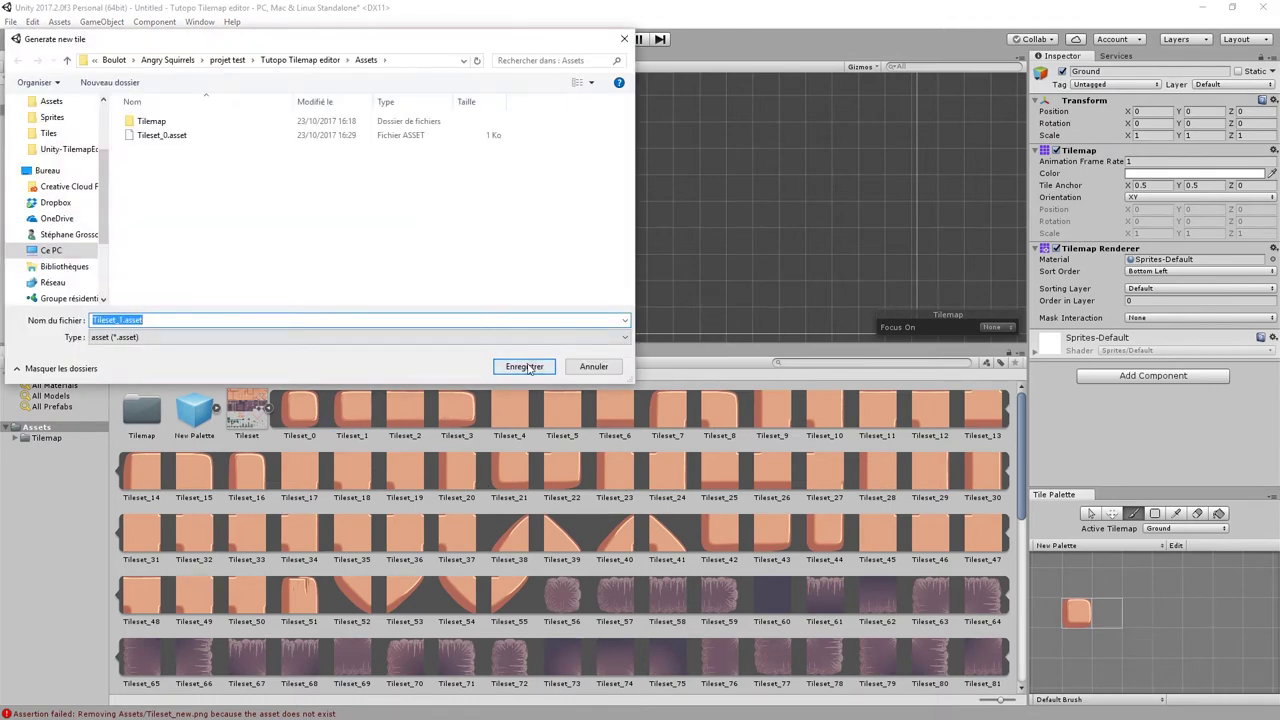
left_click(525, 365)
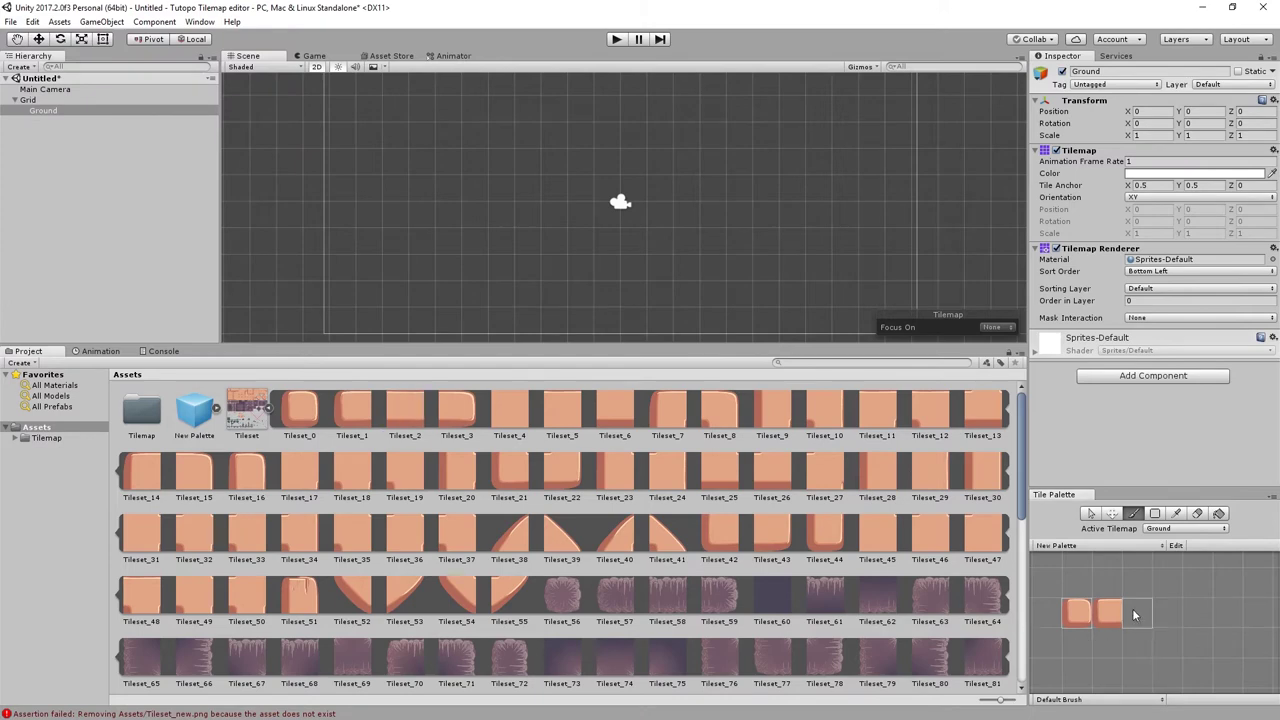
left_click_drag(1135, 614, 1135, 614)
left_click(525, 371)
left_click_drag(742, 493, 1171, 606)
left_click(525, 367)
- Pick the long brick tiles with the Picker and paint three platforms on Ground
key("i")
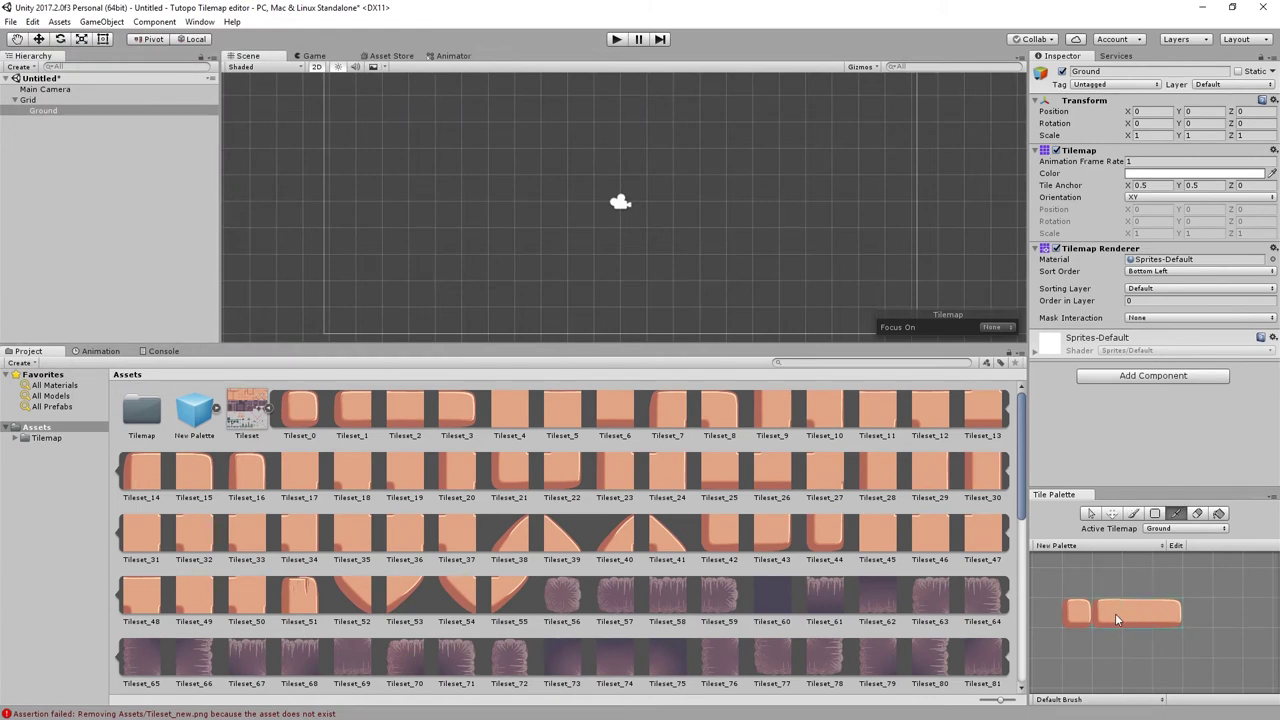
left_click(1116, 613)
left_click(745, 184)
left_click(514, 124)
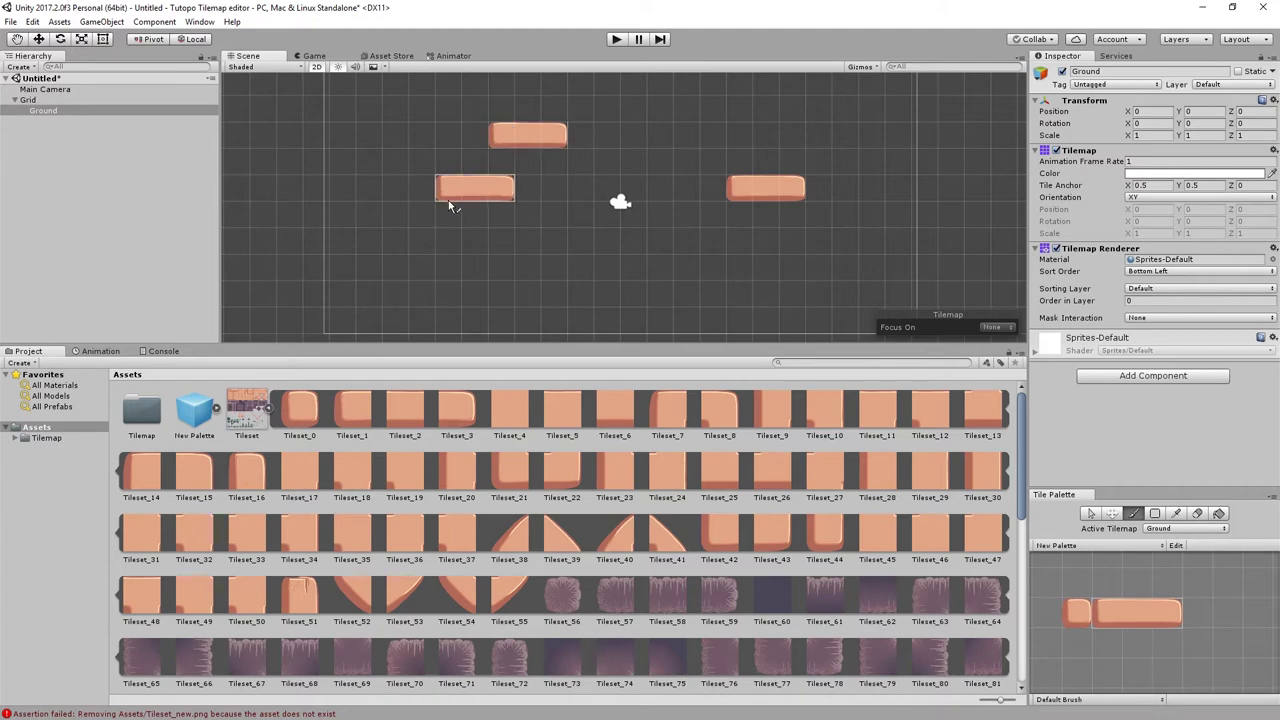
left_click(460, 217)
key("i")
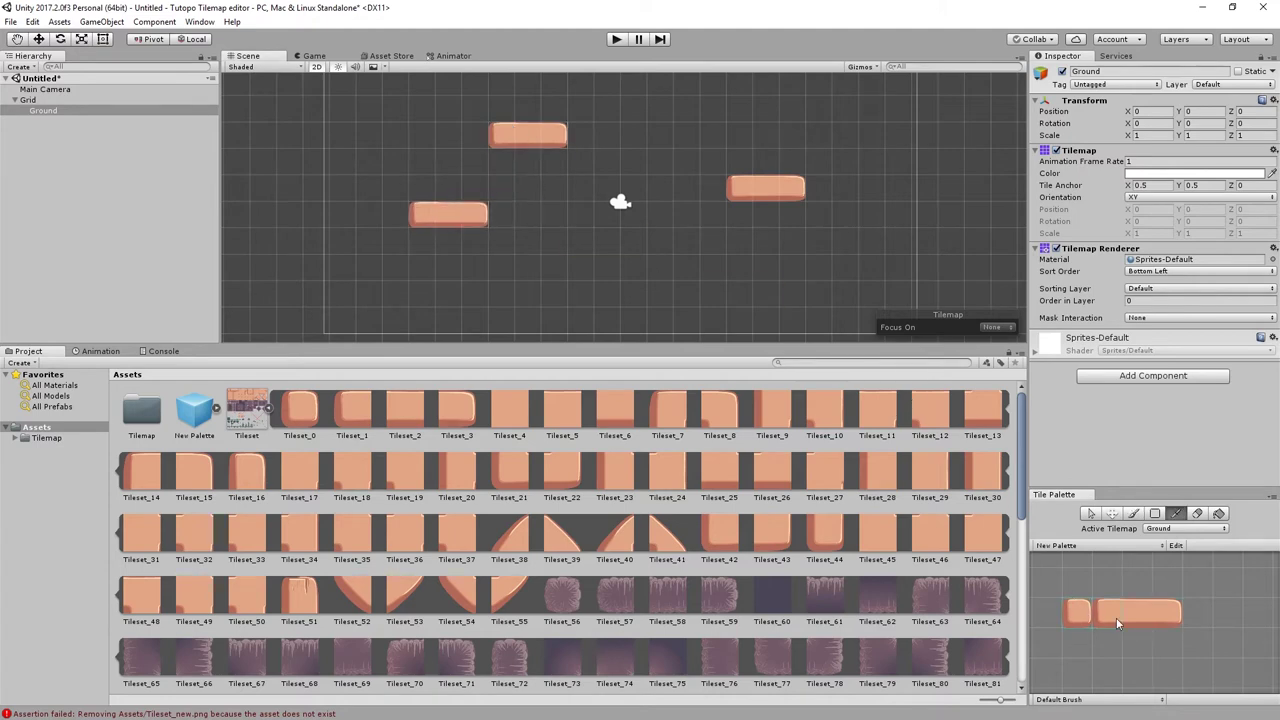
left_click_drag(1076, 612, 1172, 619)
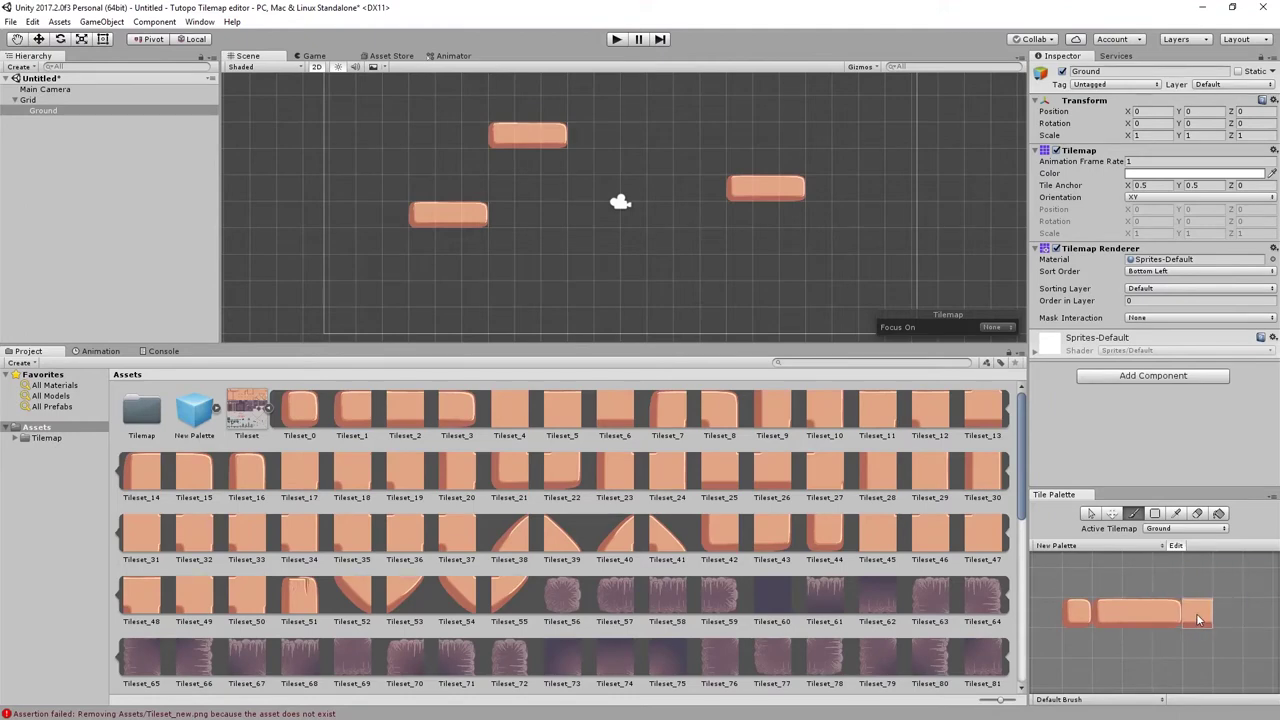
- Move the Tileset_2 tile up one row within the palette using Select and Move
middle_click_drag(1186, 617, 1171, 602)
scroll(1173, 606, "down", 2)
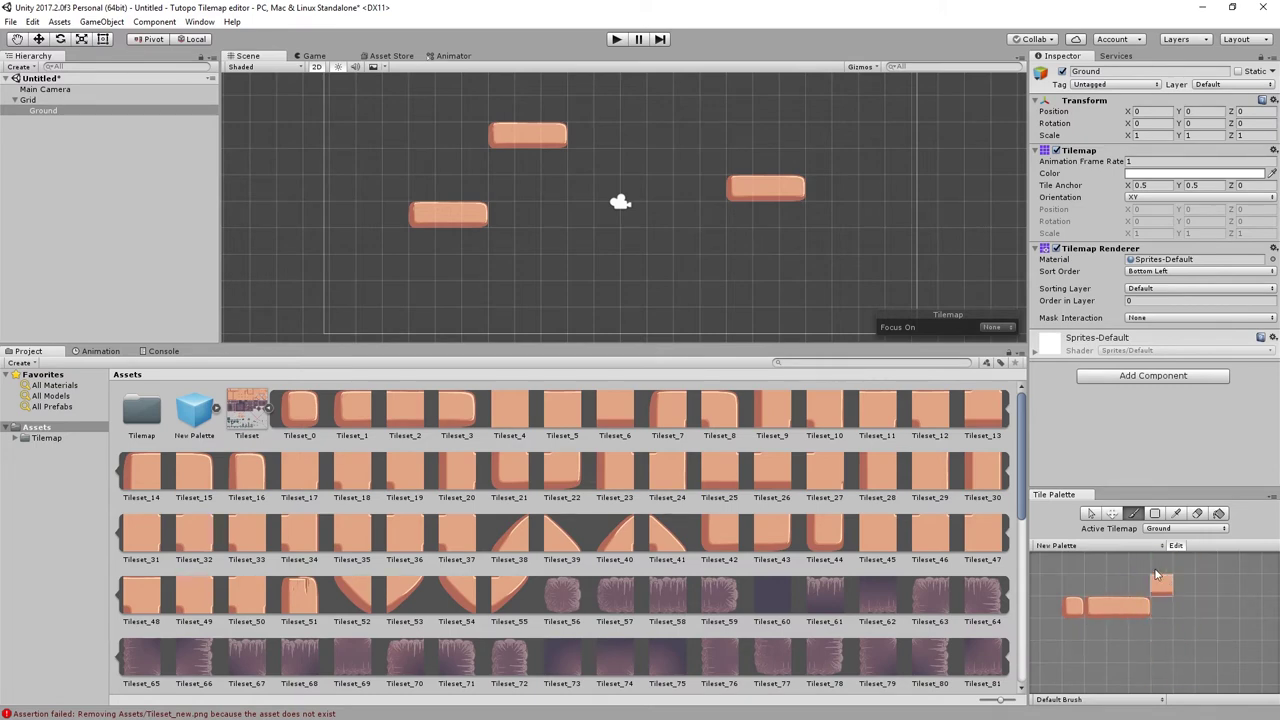
left_click(1113, 516)
key("s")
left_click(1114, 604)
key("m")
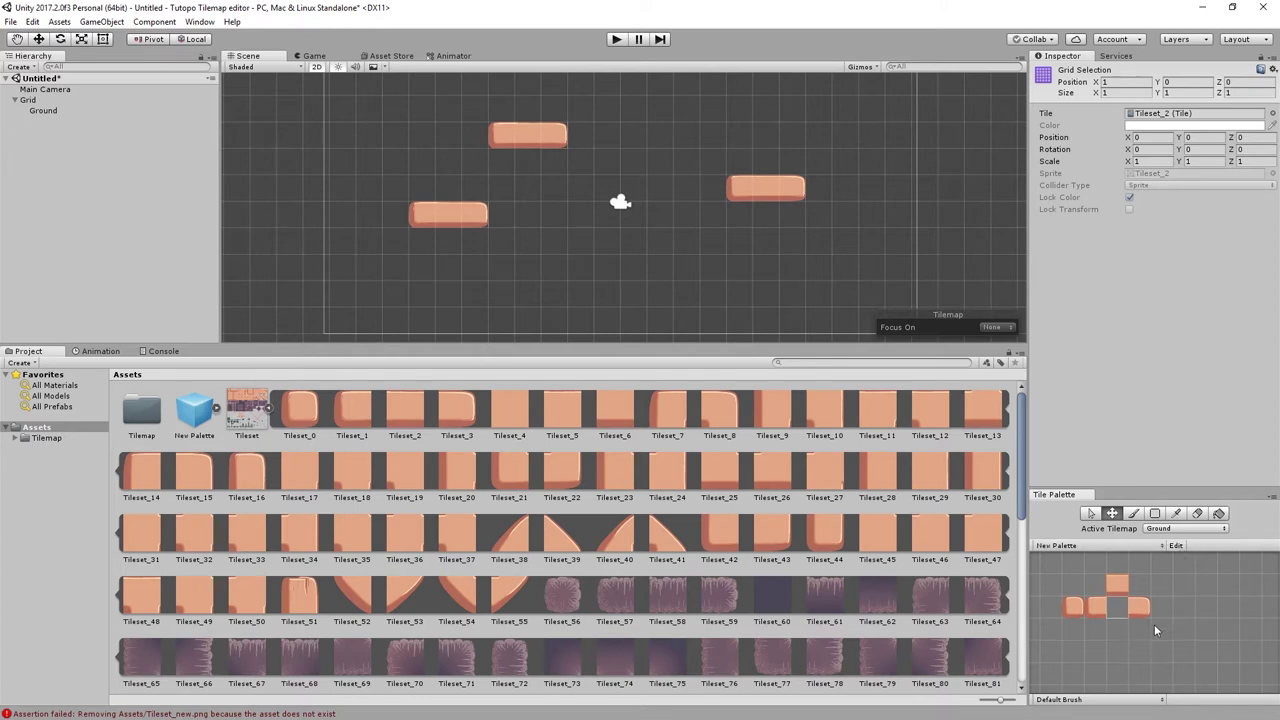
left_click(1118, 584)
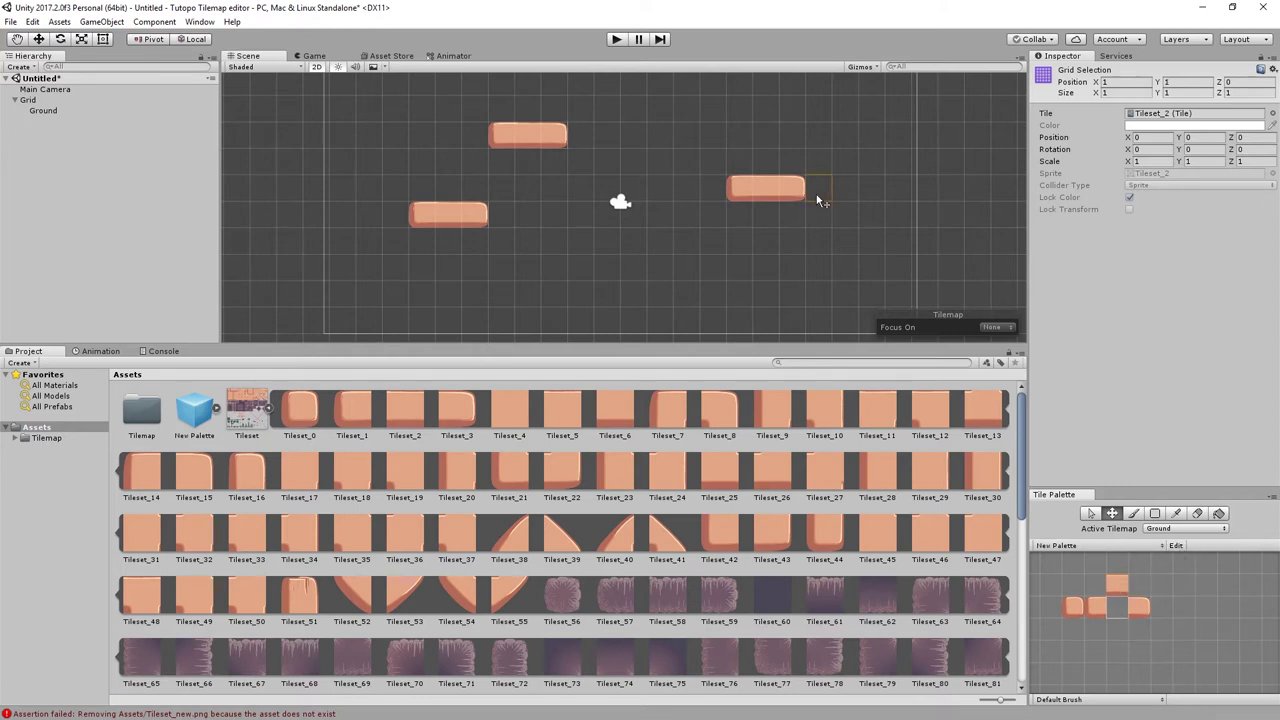
- Paint a three-row staircase on Ground, erase all painted tiles, and reselect the Brush
left_click(1136, 515)
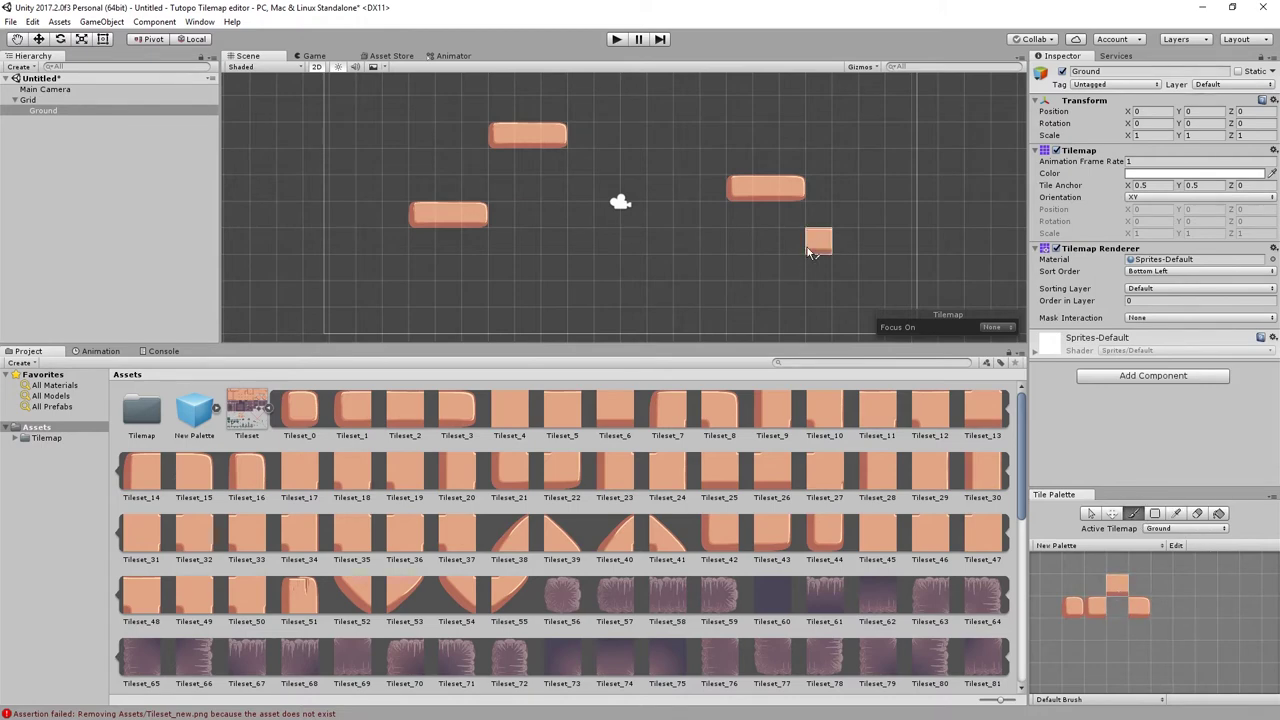
left_click_drag(686, 266, 607, 241)
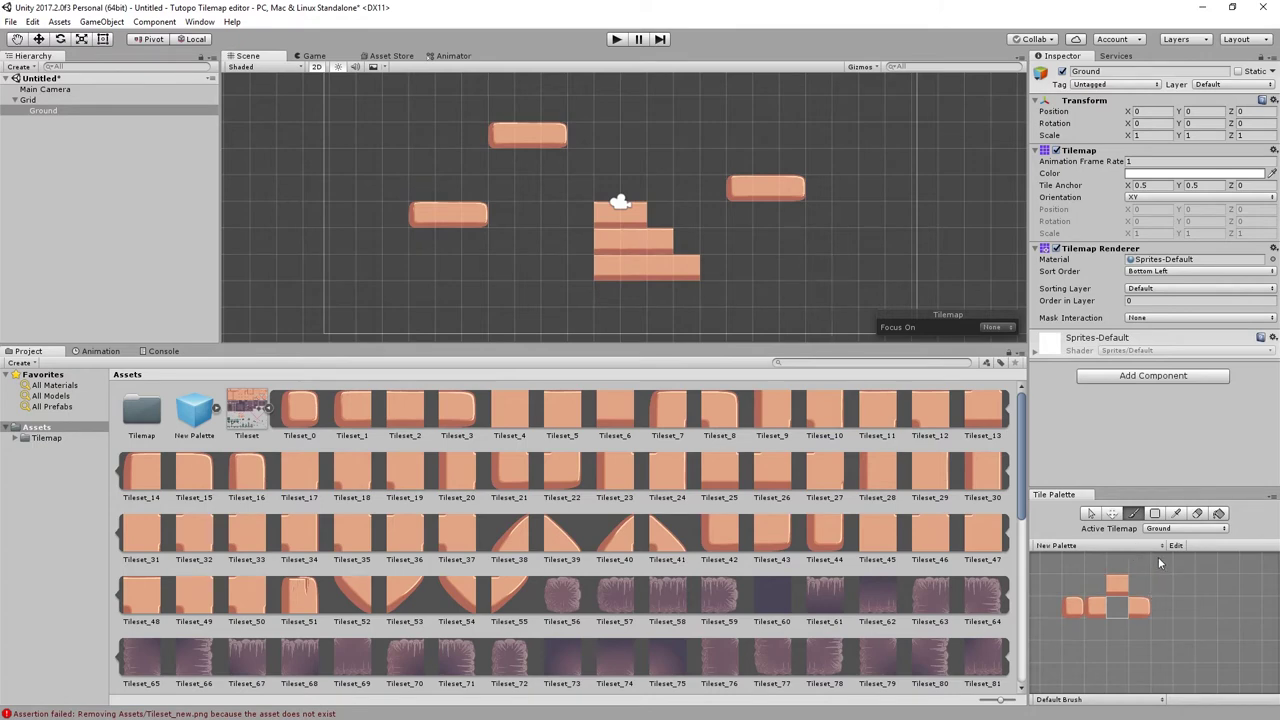
left_click(1198, 514)
left_click_drag(660, 268, 687, 268)
mouse_move(821, 245)
left_mouse_down()
mouse_move(629, 191)
mouse_move(660, 248)
mouse_move(420, 214)
mouse_move(546, 138)
mouse_move(512, 136)
left_mouse_up()
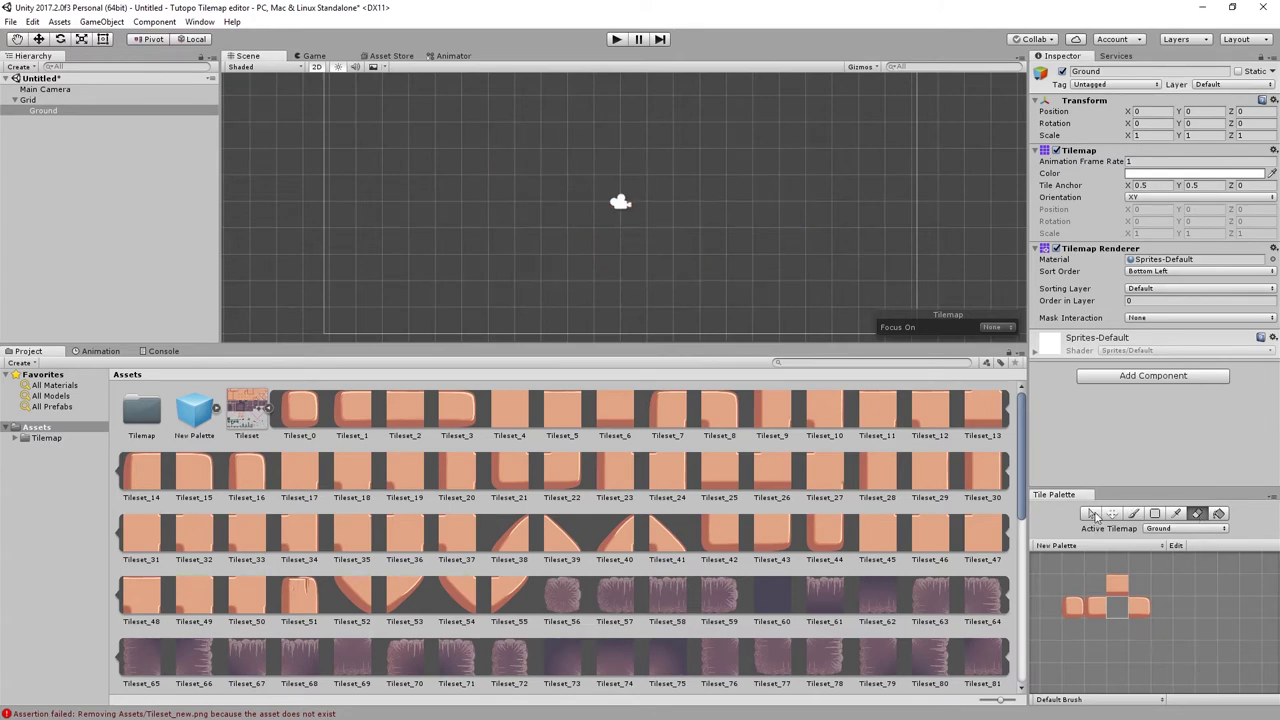
left_click(1134, 515)
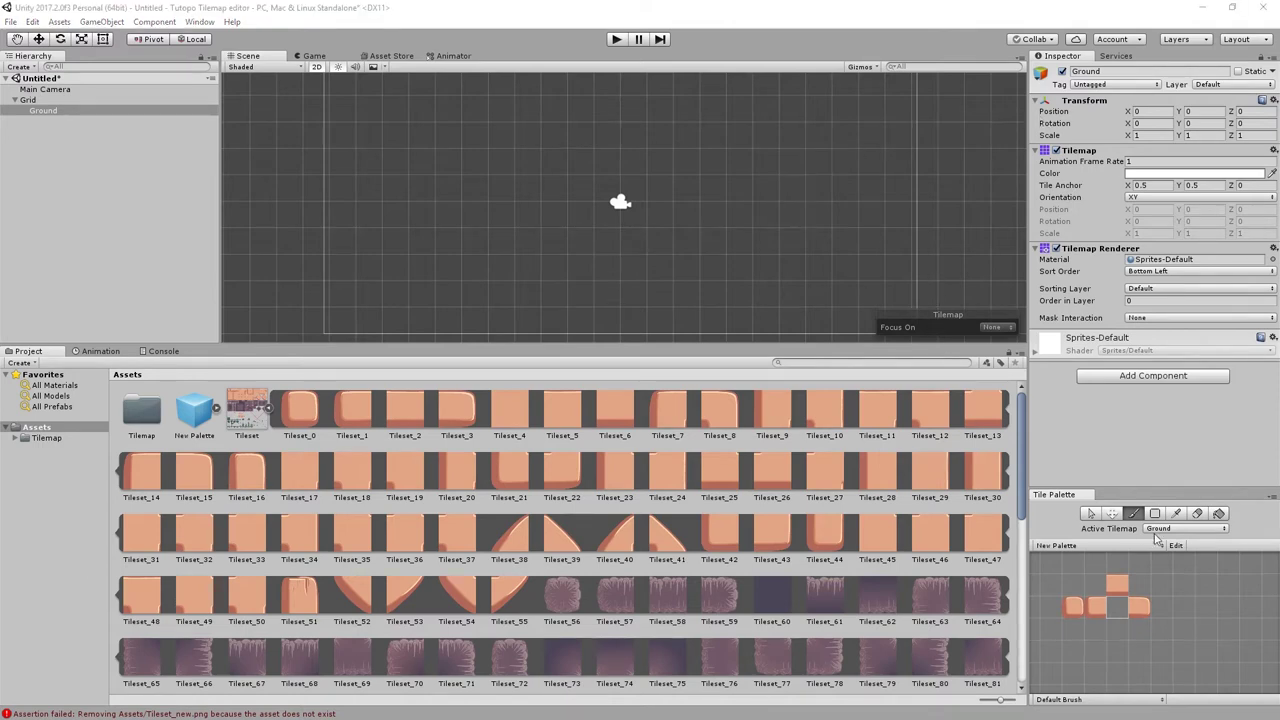
- Collapse the Tileset sheet, then select and delete tile assets Tileset_0 through Tileset_3
left_click(1197, 514)
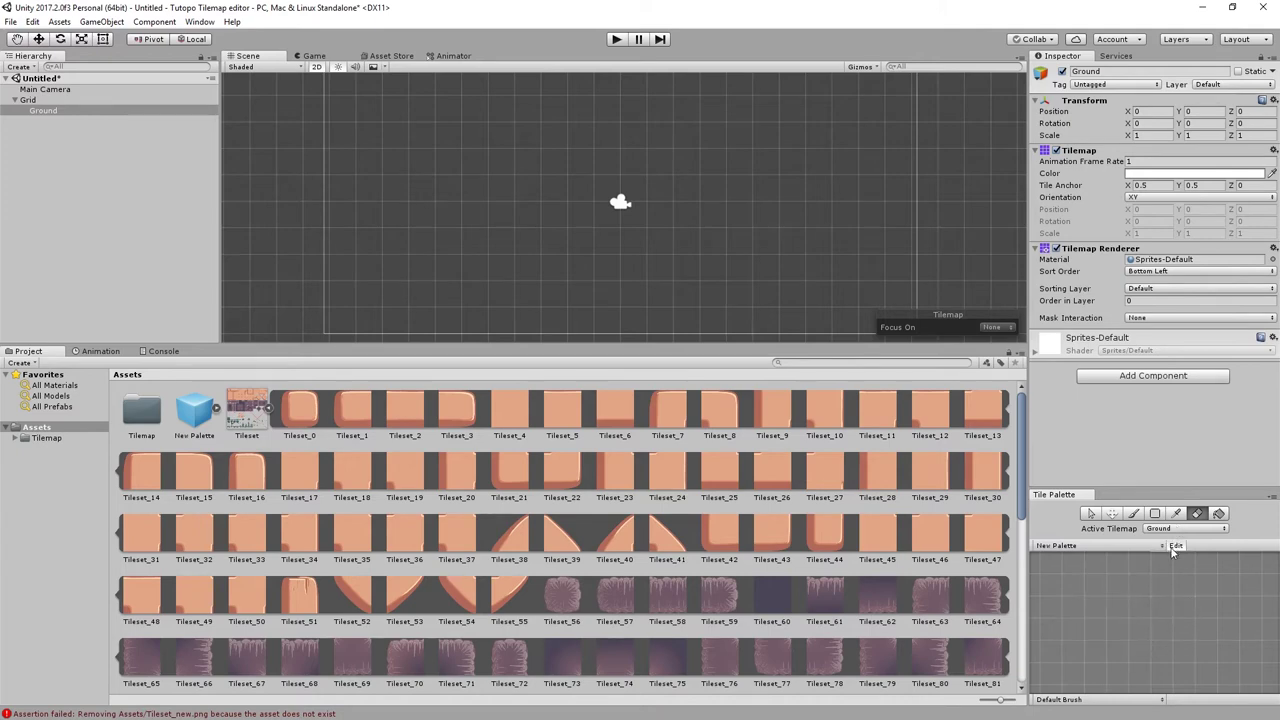
left_click(1197, 514)
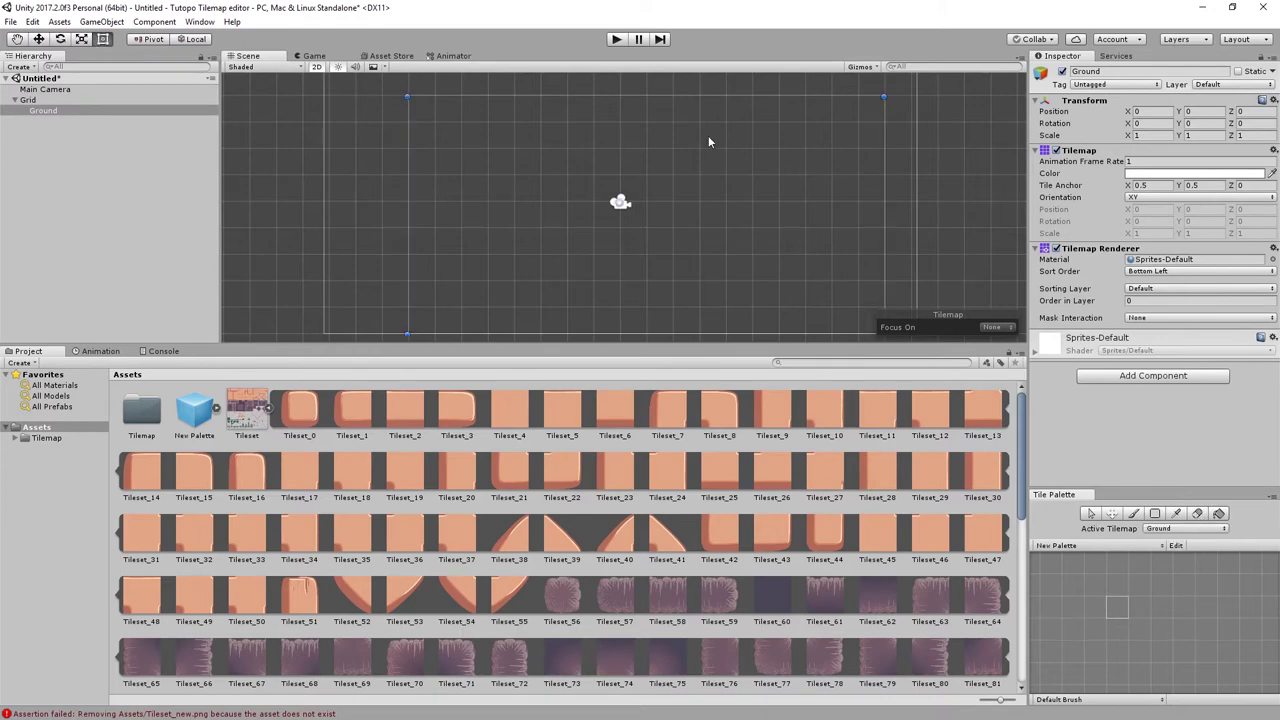
middle_click_drag(837, 227, 772, 203)
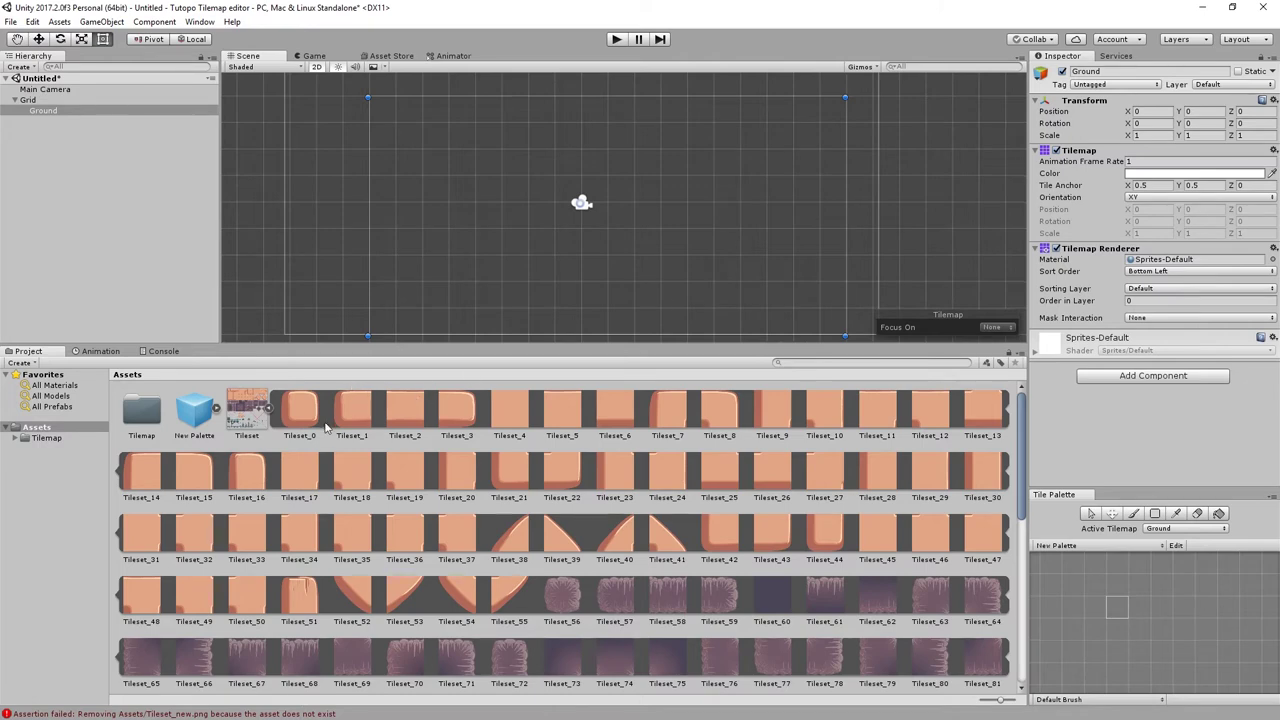
left_click(268, 410)
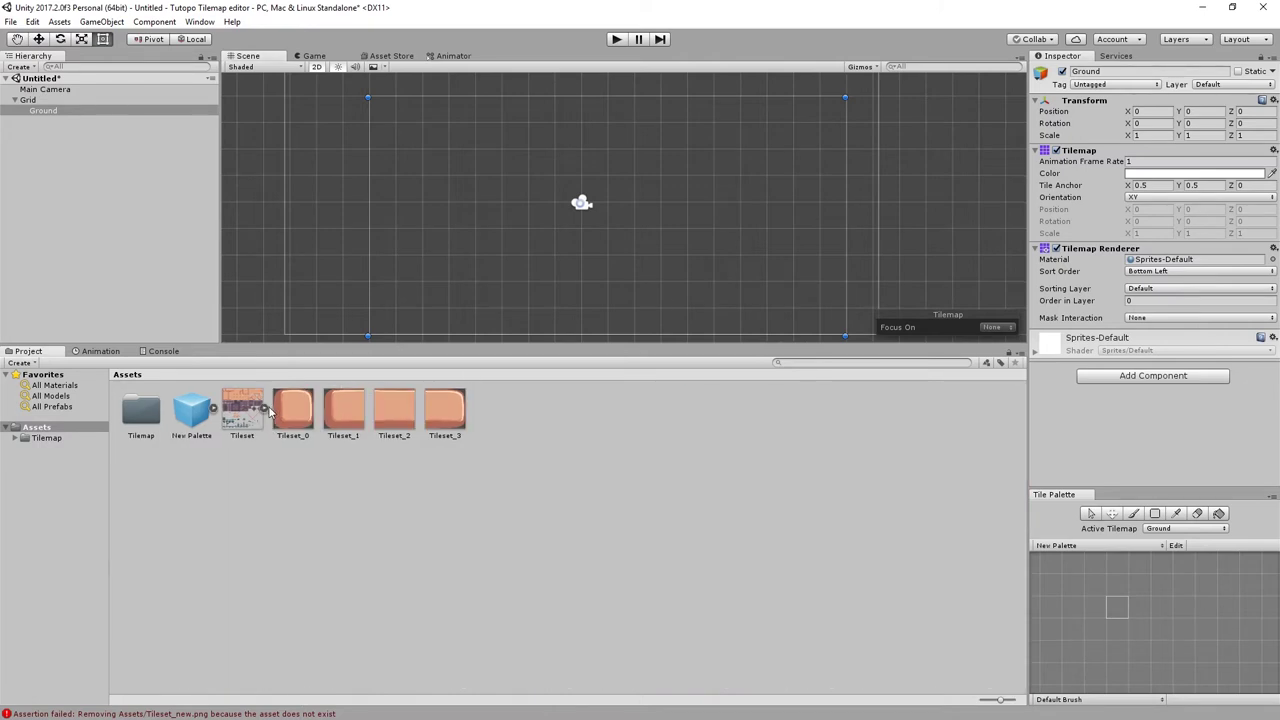
left_click(449, 430, "shift")
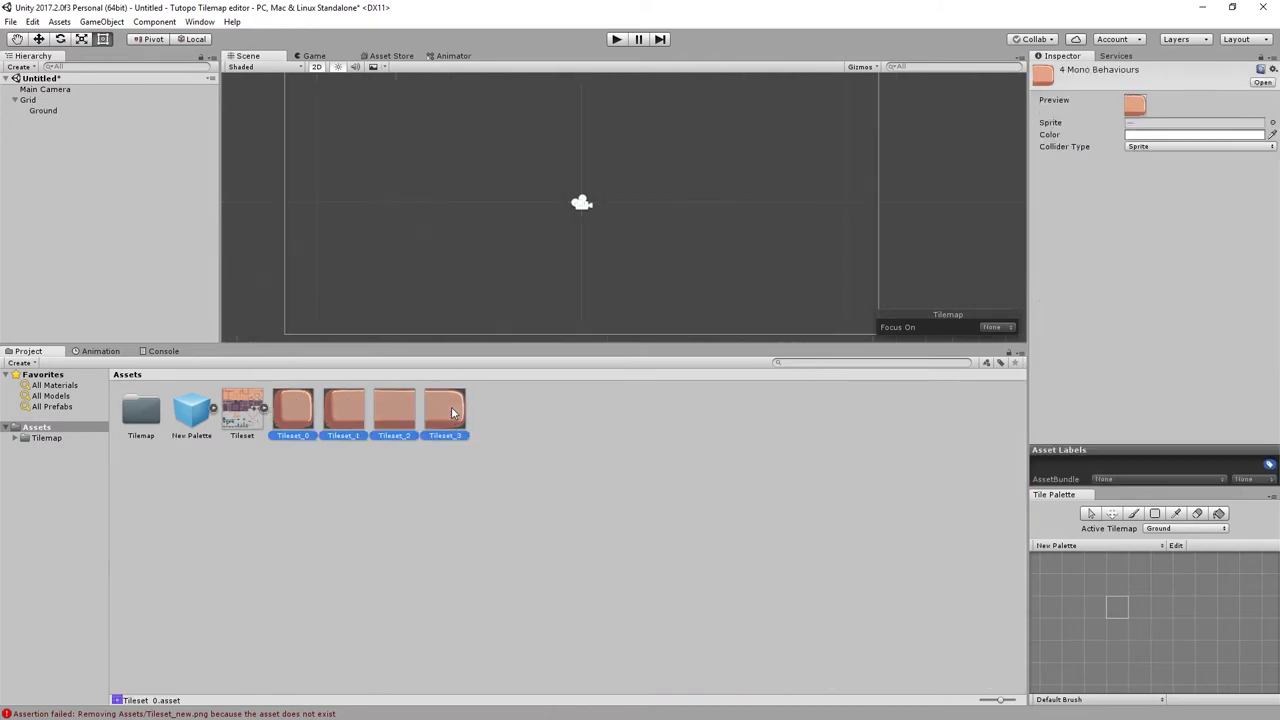
key("Delete")
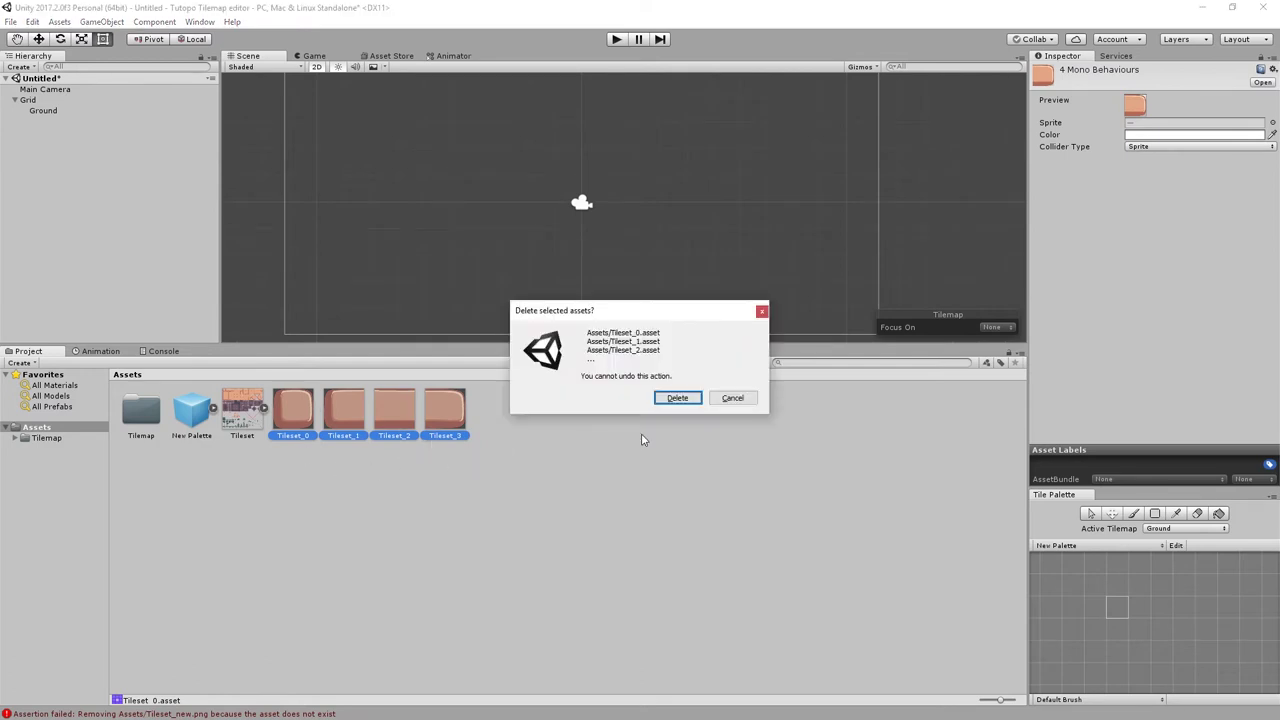
left_click(673, 400)
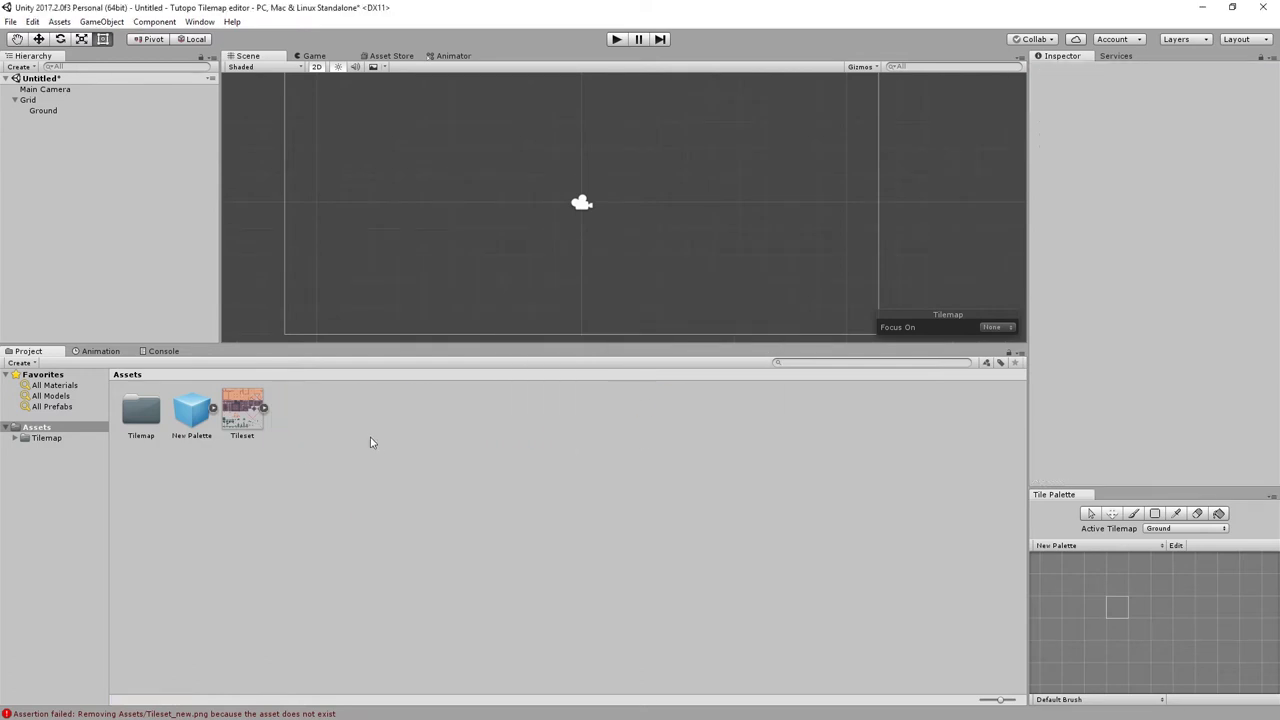
right_click(347, 404)
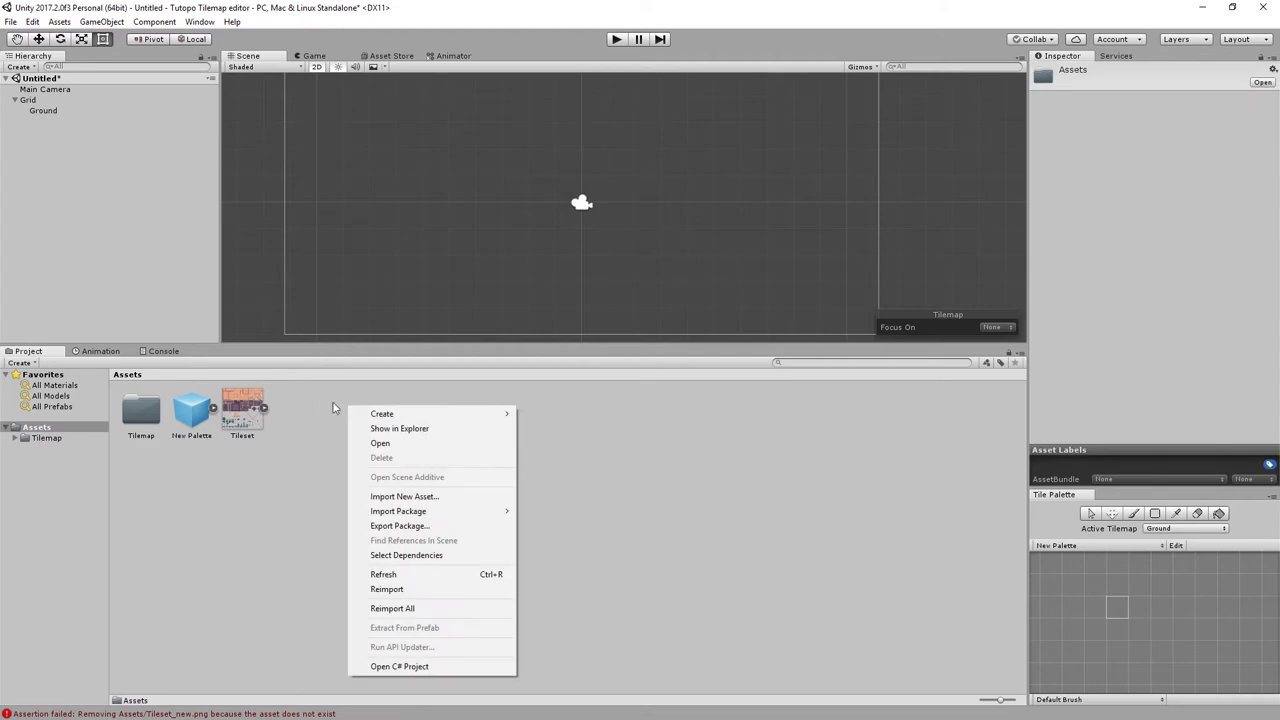
- Create a Rule Tile asset named Ground via Create > Rule Tile, then expand the Tileset sprites
mouse_move(399, 418)
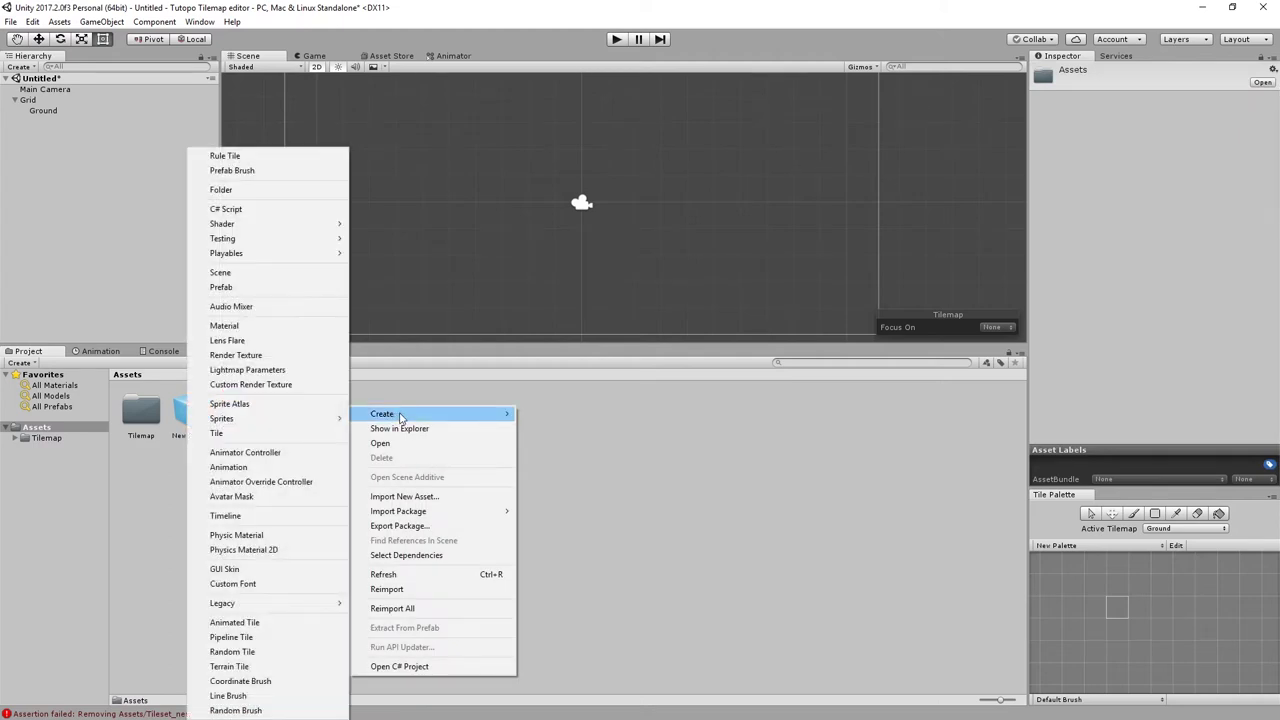
left_click(242, 156)
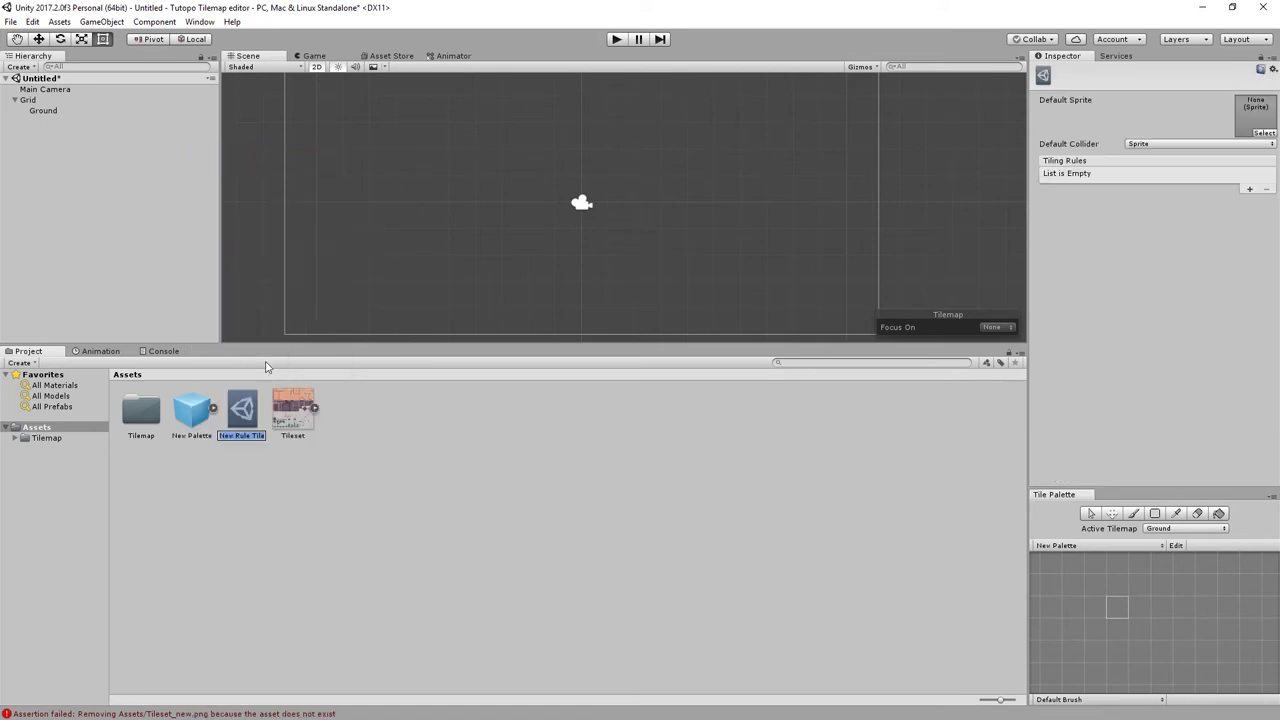
type("Ground")
key("Return")
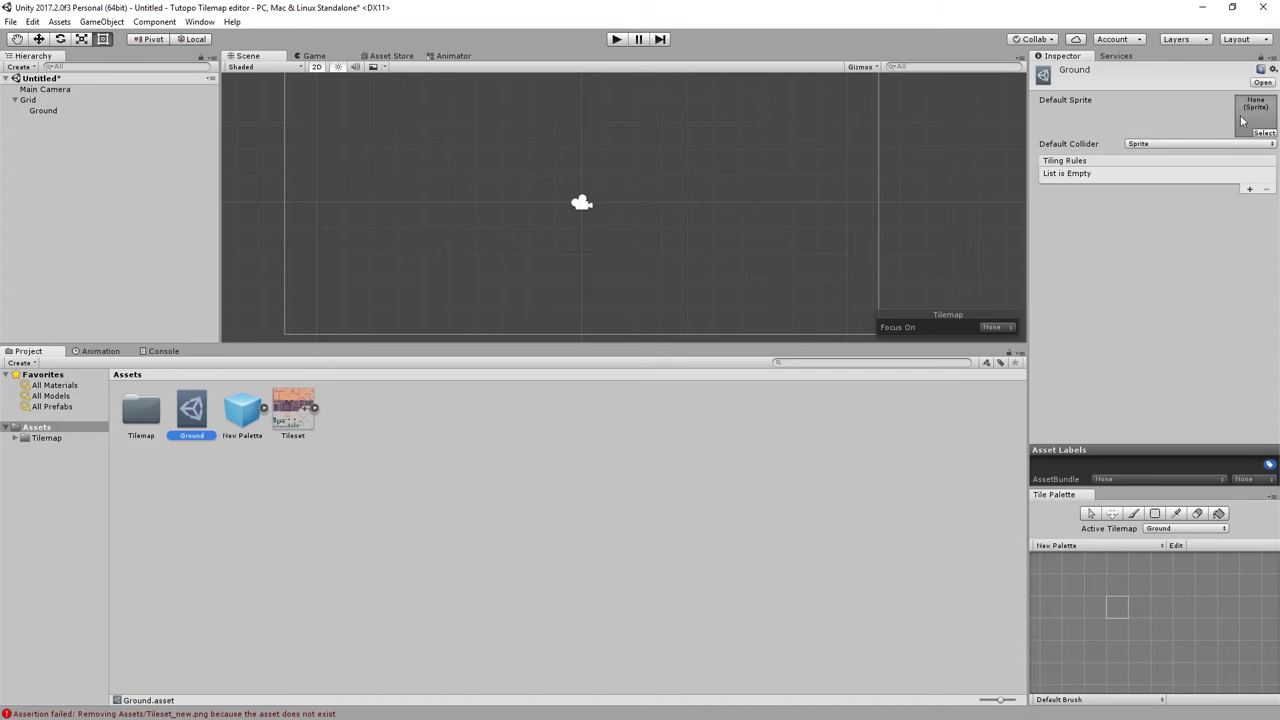
left_click(315, 410)
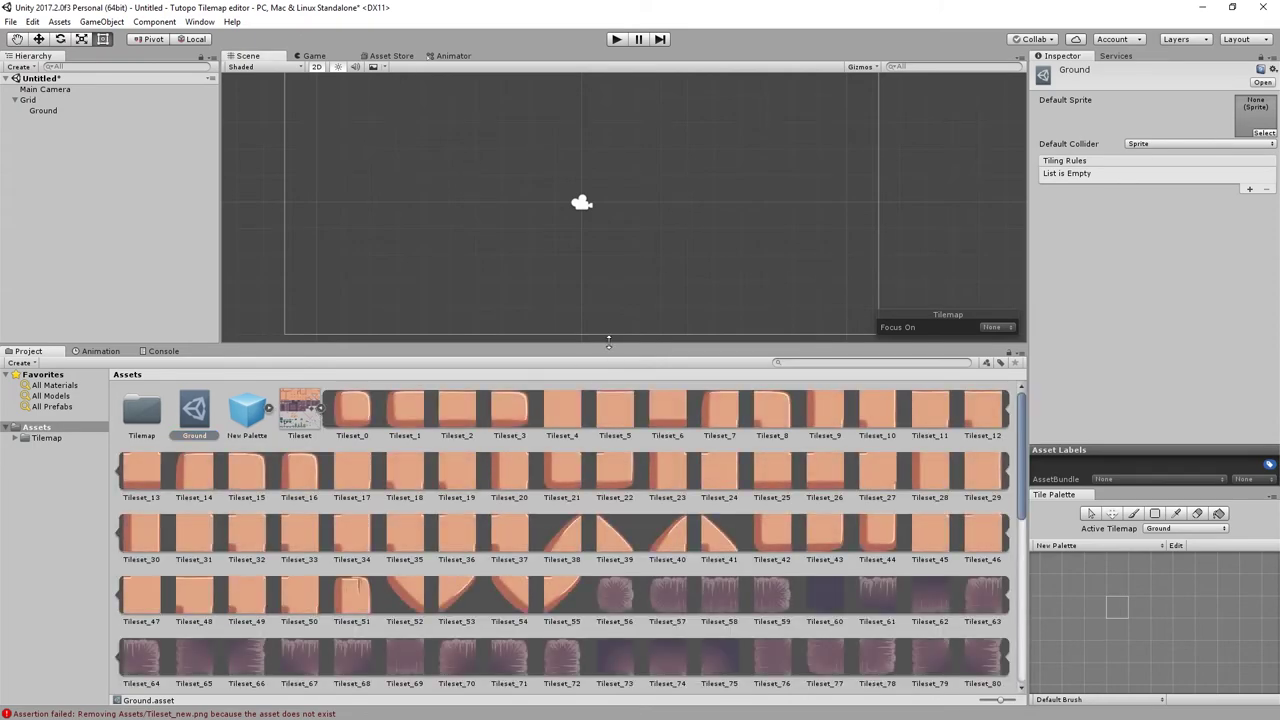
- Enlarge the assets and properties panels, then set Tileset_0 as Ground's default sprite
left_click_drag(605, 345, 605, 323)
left_click_drag(1028, 291, 860, 291)
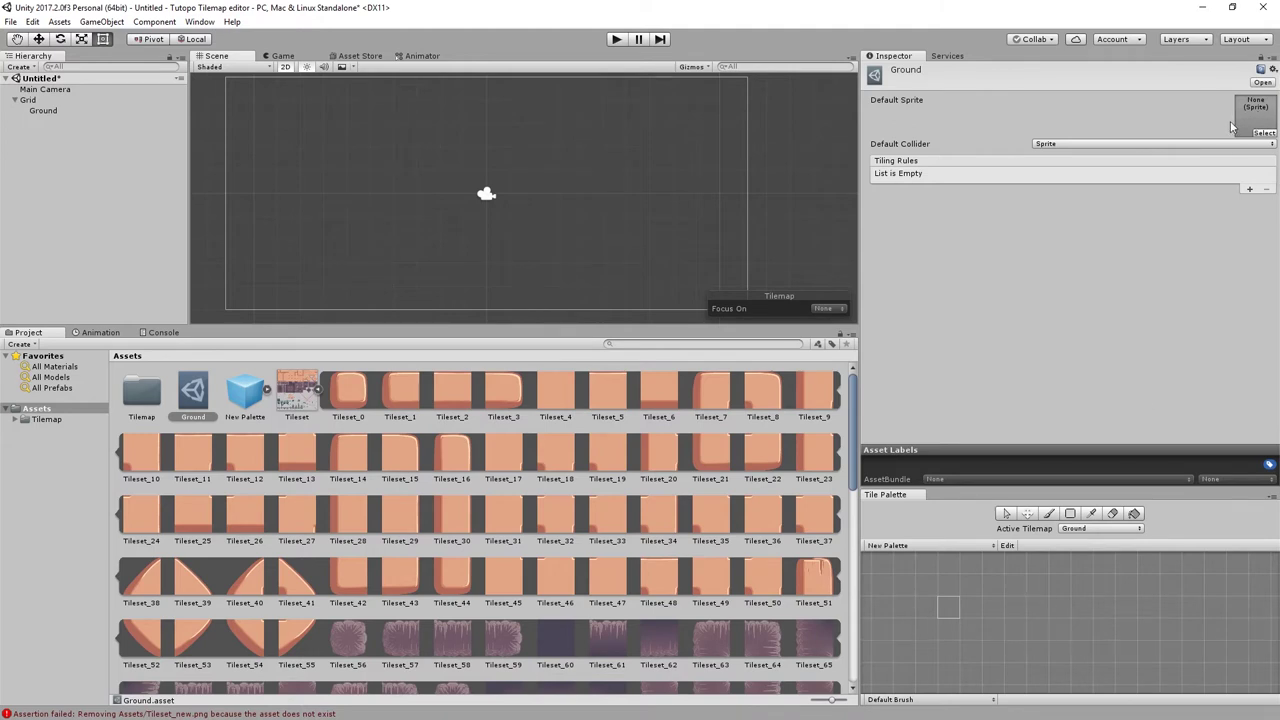
left_click(350, 398)
left_click_drag(350, 398, 1245, 118)
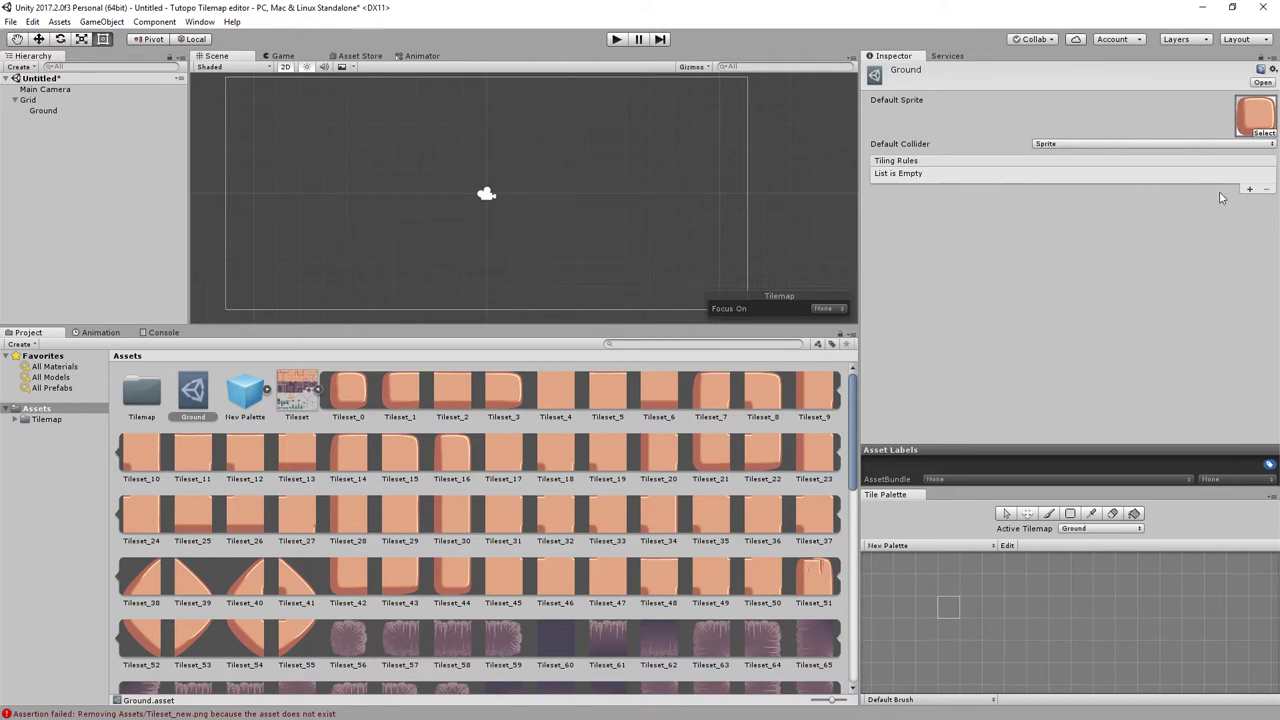
- Add a first tiling rule using Tileset_0 with no-neighbour marks, then add a second rule
left_click(1249, 190)
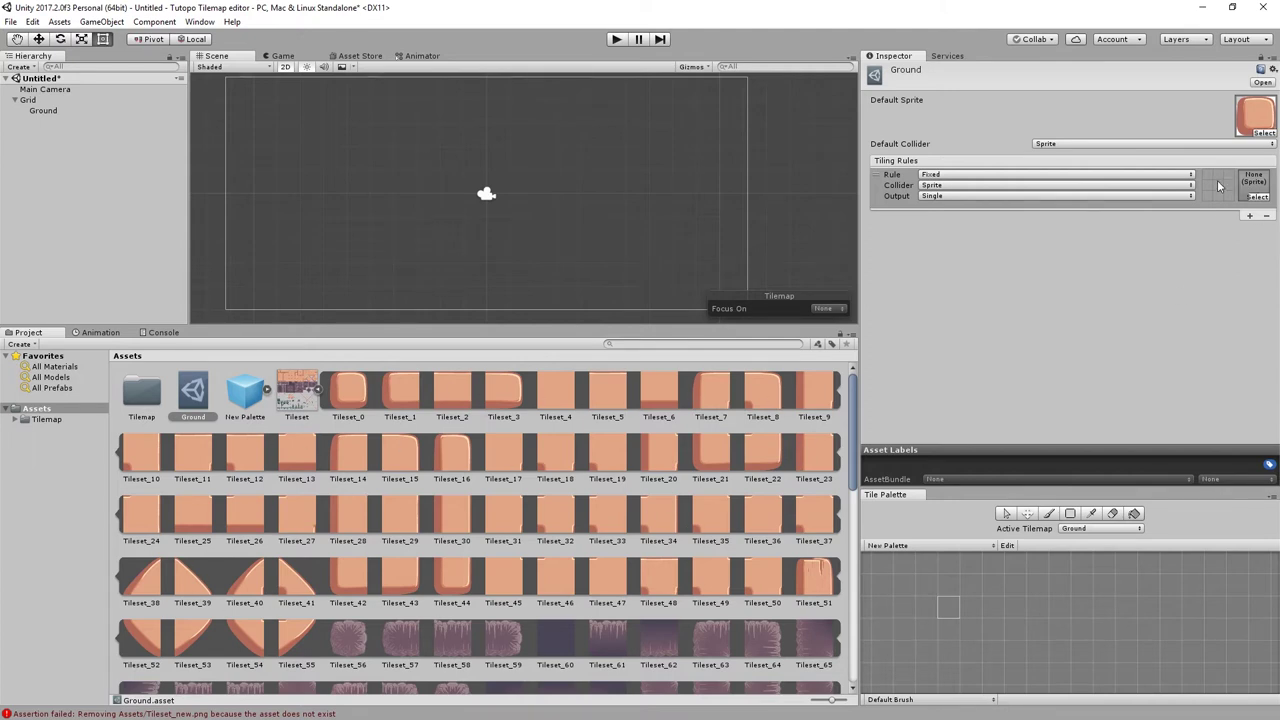
left_click_drag(357, 396, 1254, 185)
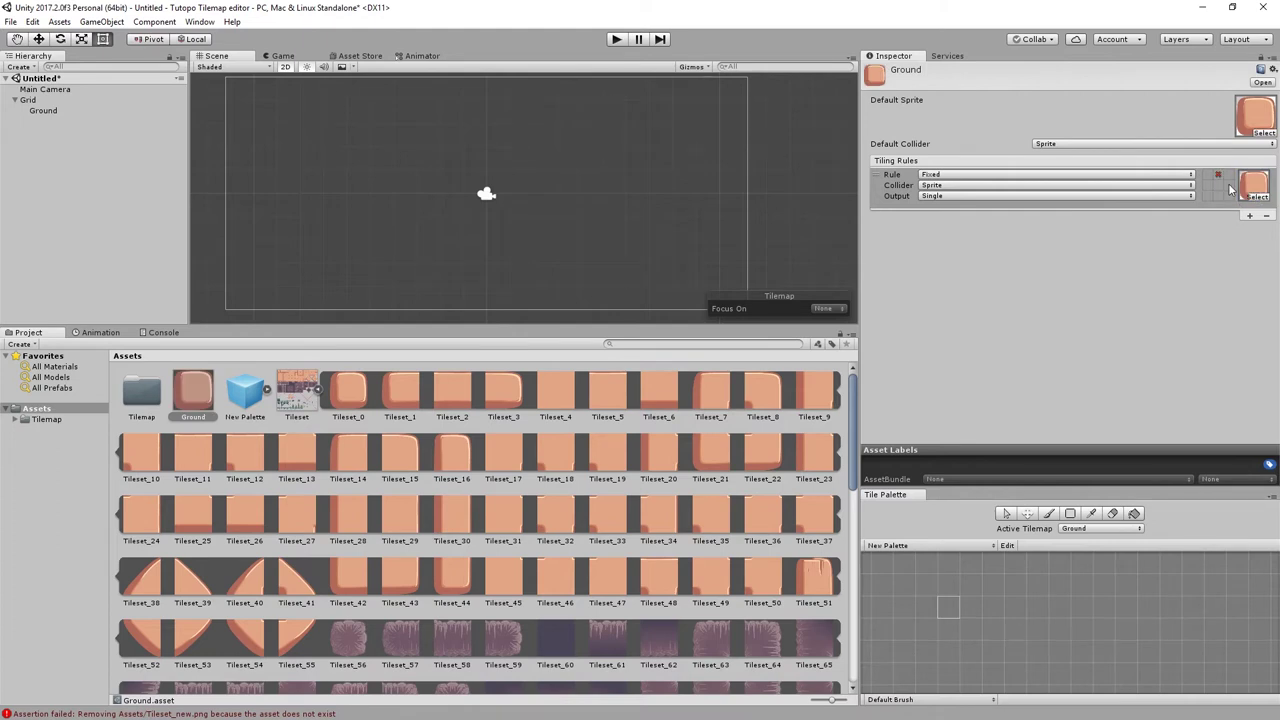
left_click(1229, 186)
left_click(1250, 216)
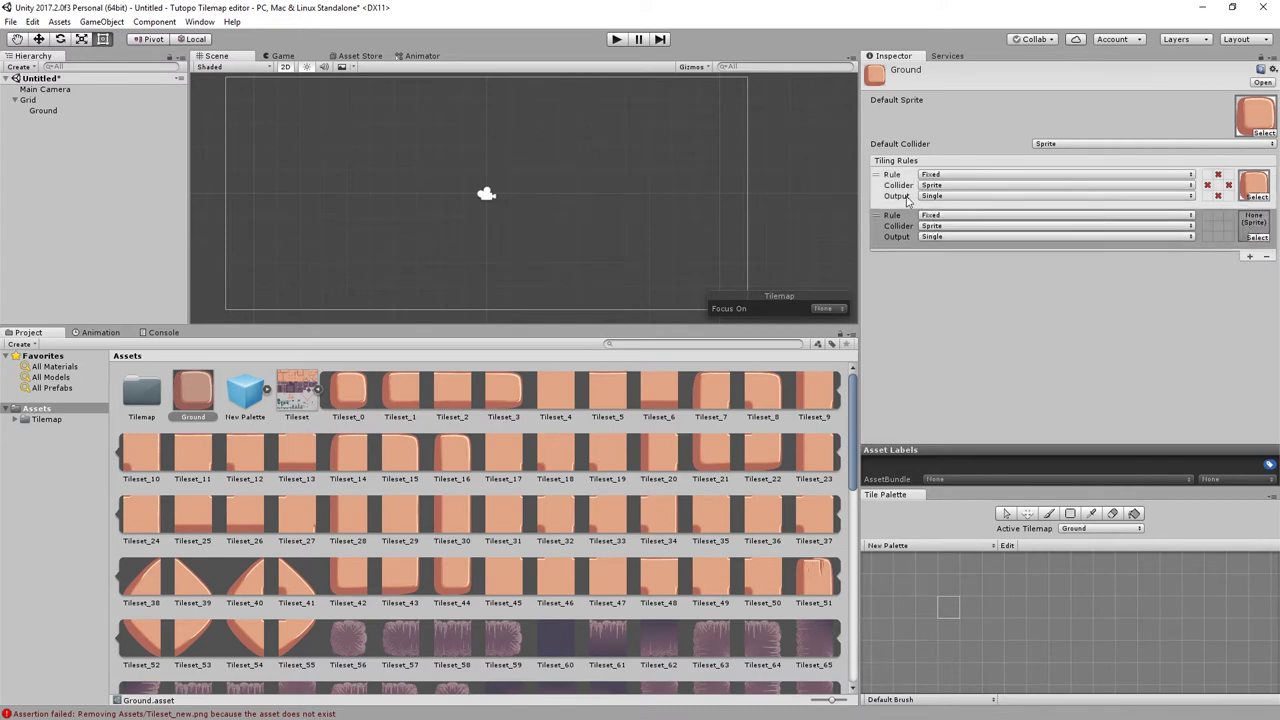
left_click(958, 197)
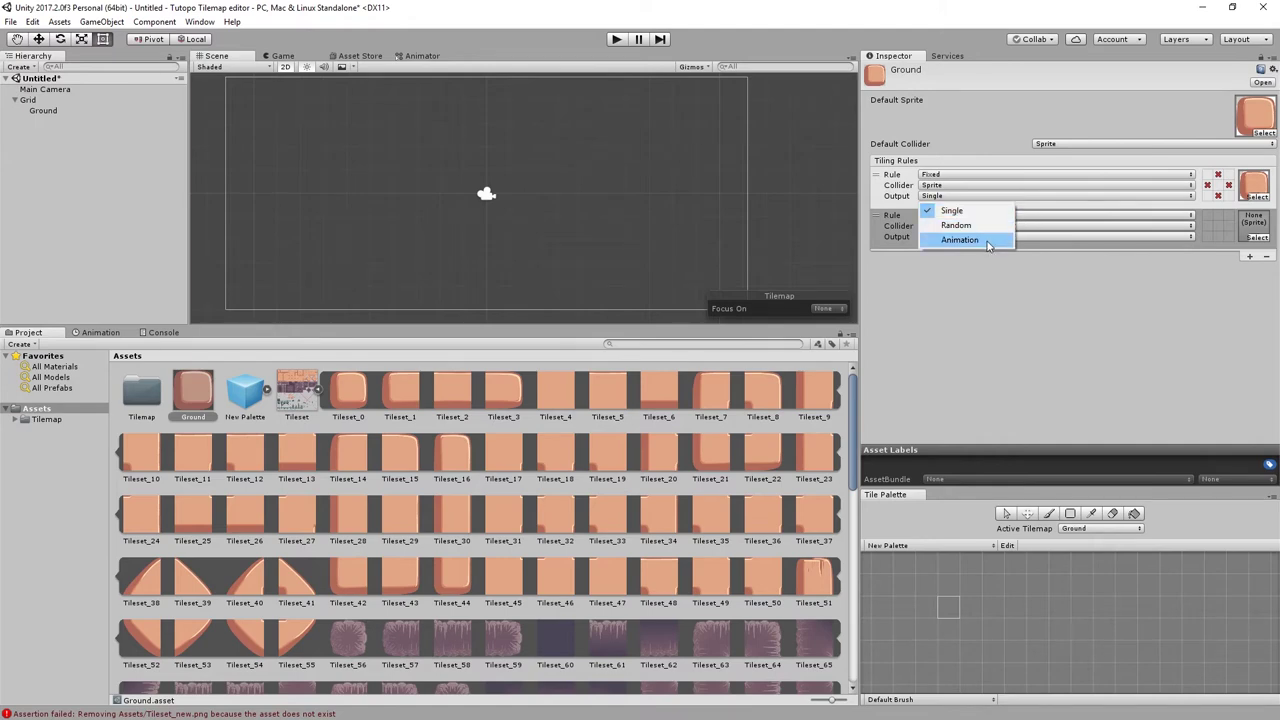
left_click(954, 175)
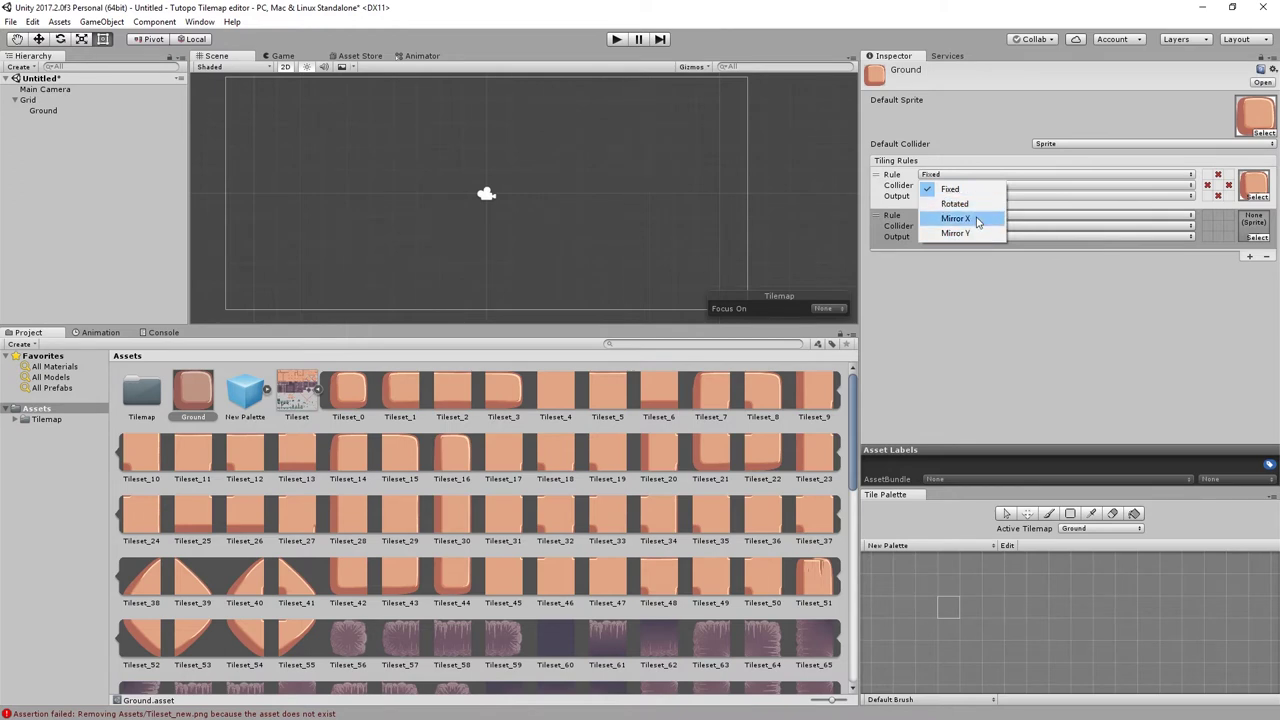
- Leave the first tiling rule's type on Fixed
left_click(986, 276)
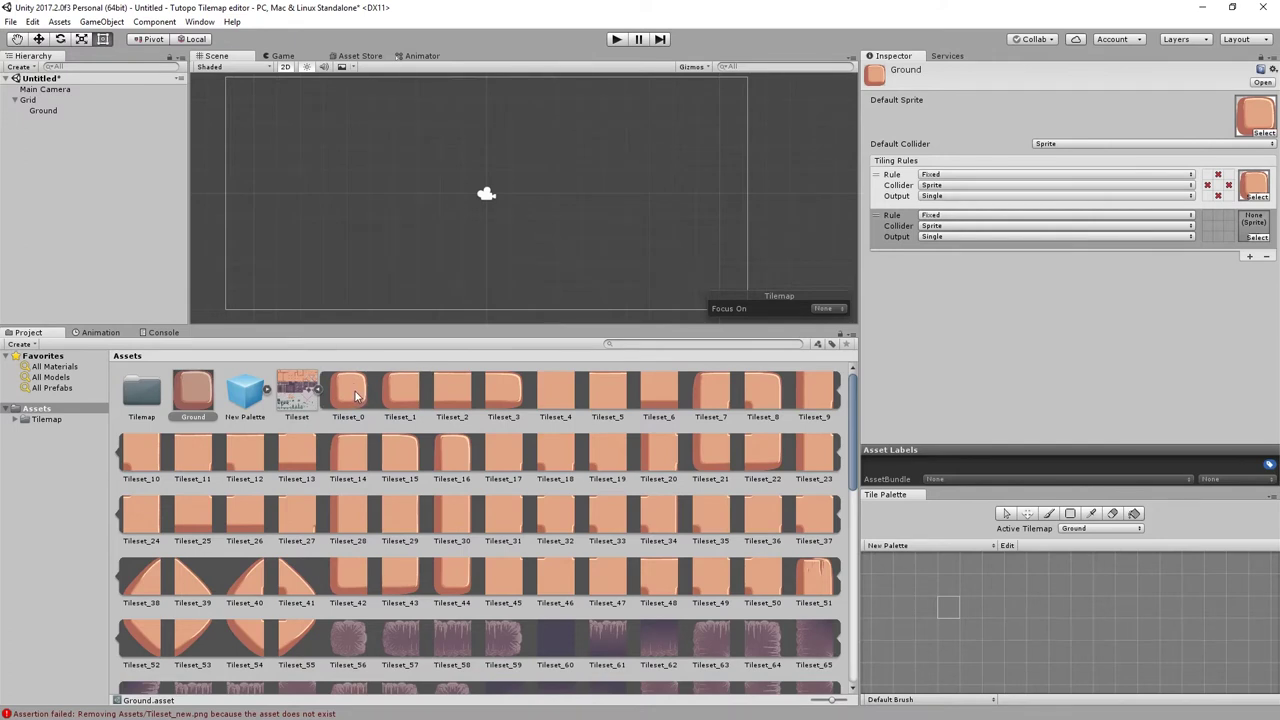
left_click(994, 196)
left_click(962, 176)
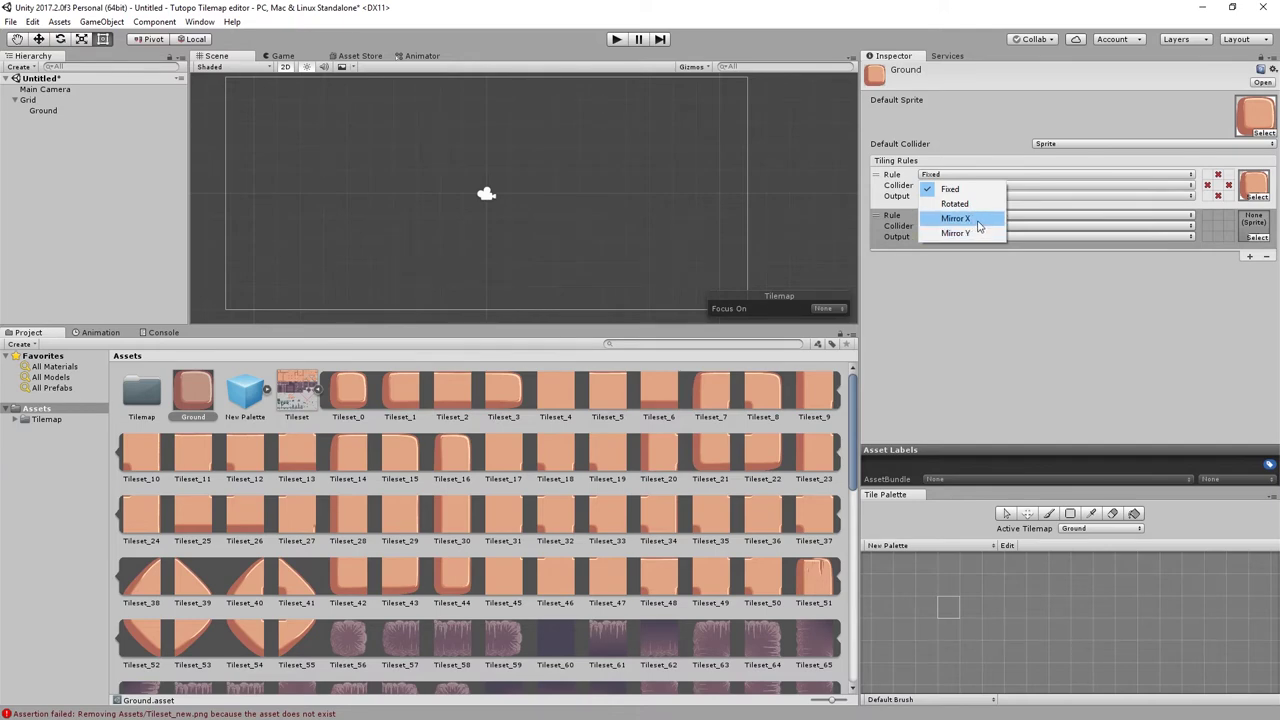
left_click(985, 279)
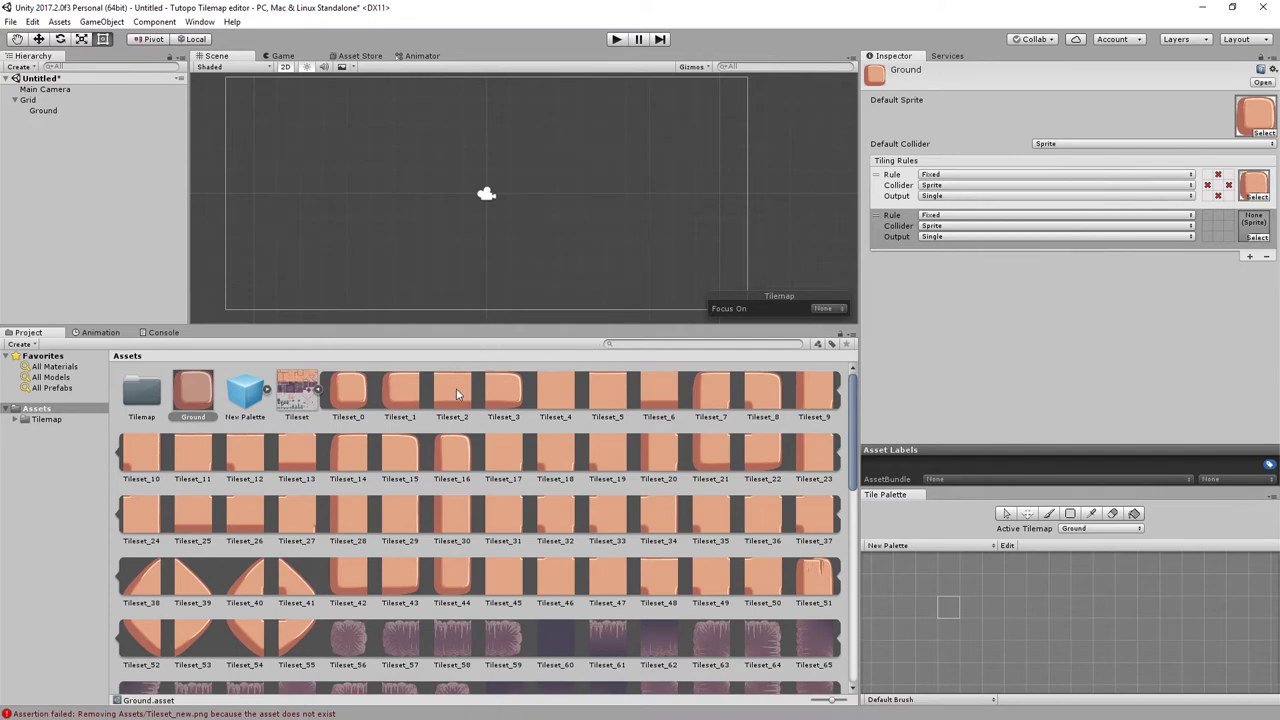
- Give the second rule Tileset_2, type Rotated, with neighbours left and right and none below
left_click_drag(453, 400, 1254, 228)
left_click(1219, 226)
left_click(1219, 226)
left_click(1218, 229)
left_click(1218, 237)
left_click(1229, 226)
left_click(1207, 226)
left_click(1049, 515)
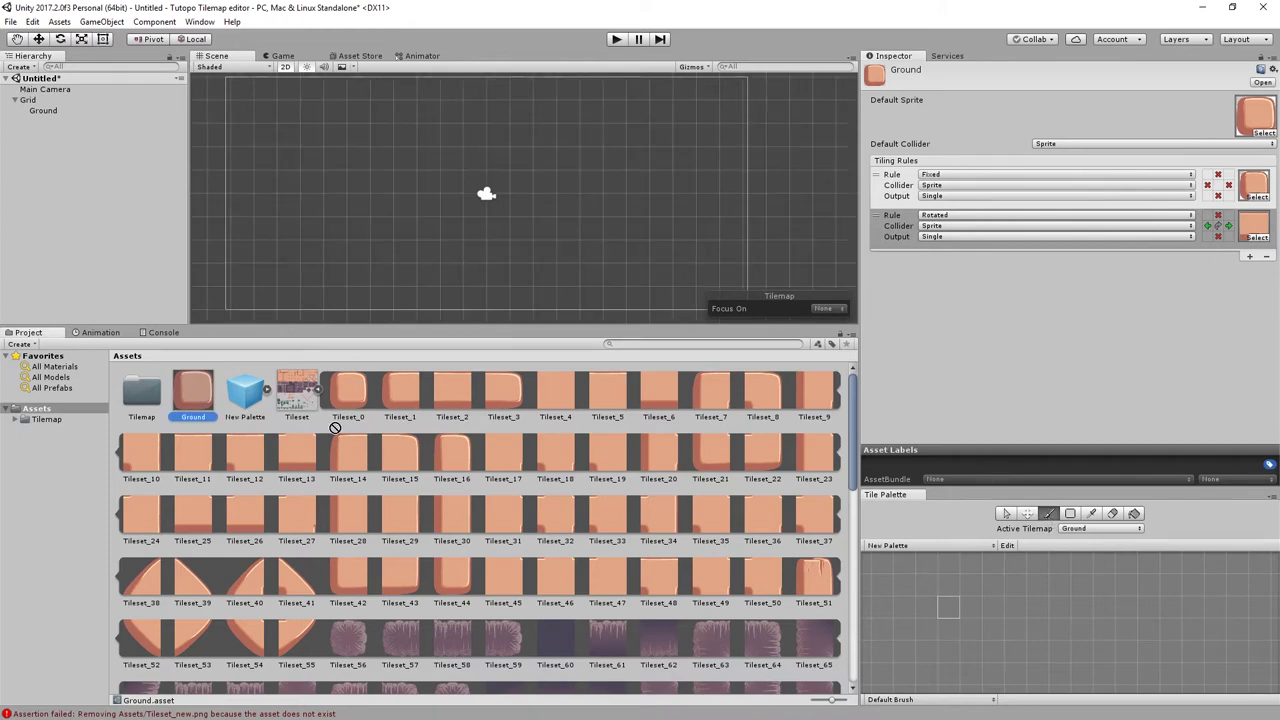
- Add the Ground rule tile to the palette and paint a cross of Ground tiles
left_click_drag(983, 603, 949, 602)
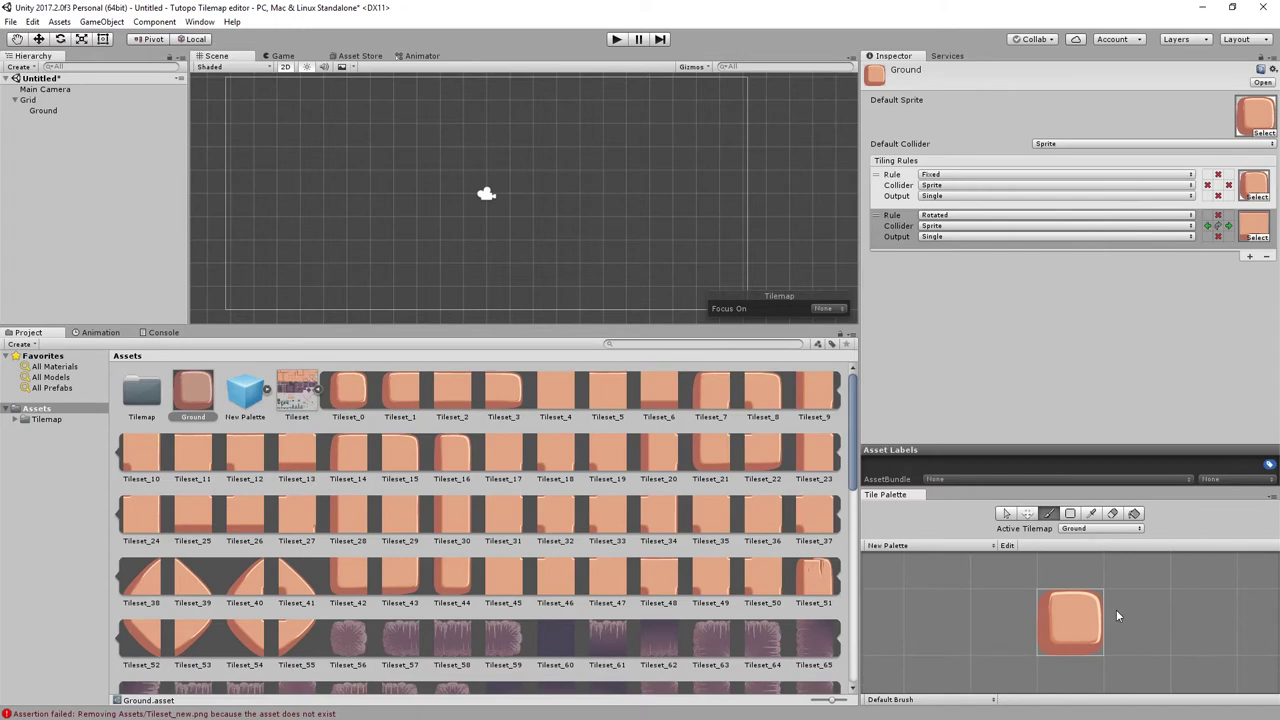
middle_click_drag(1130, 597, 1032, 592)
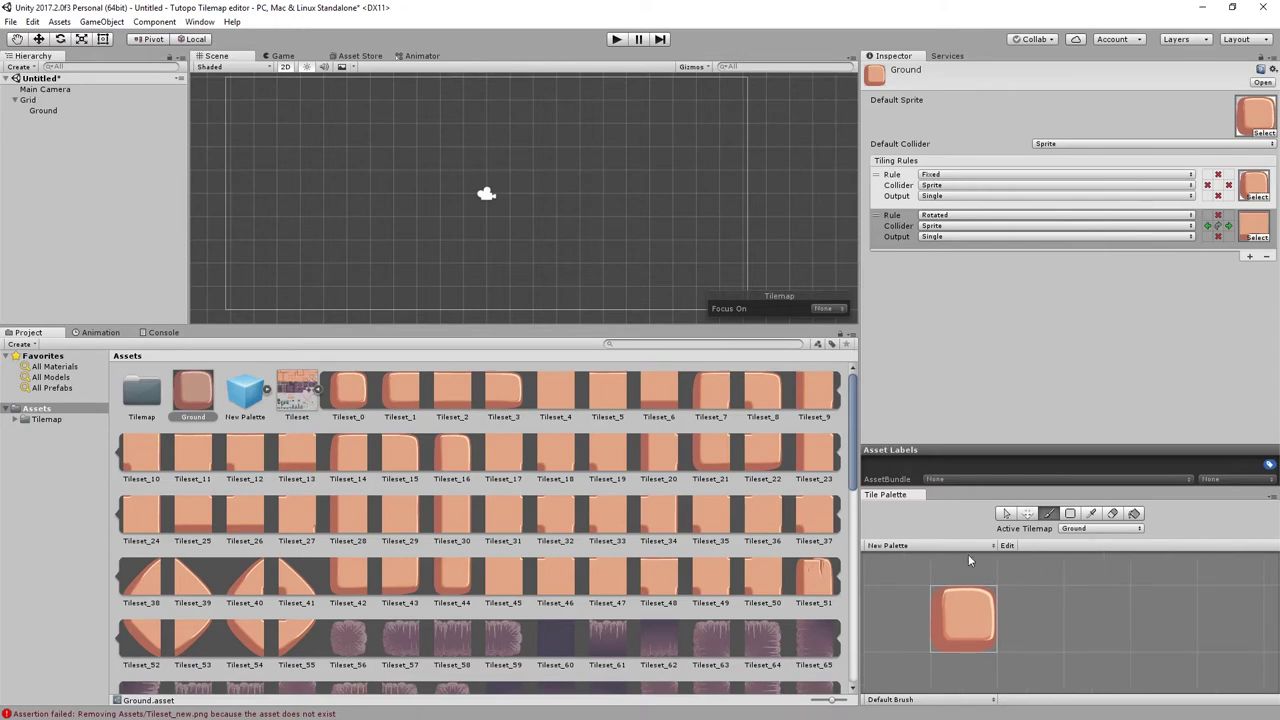
left_click(971, 622)
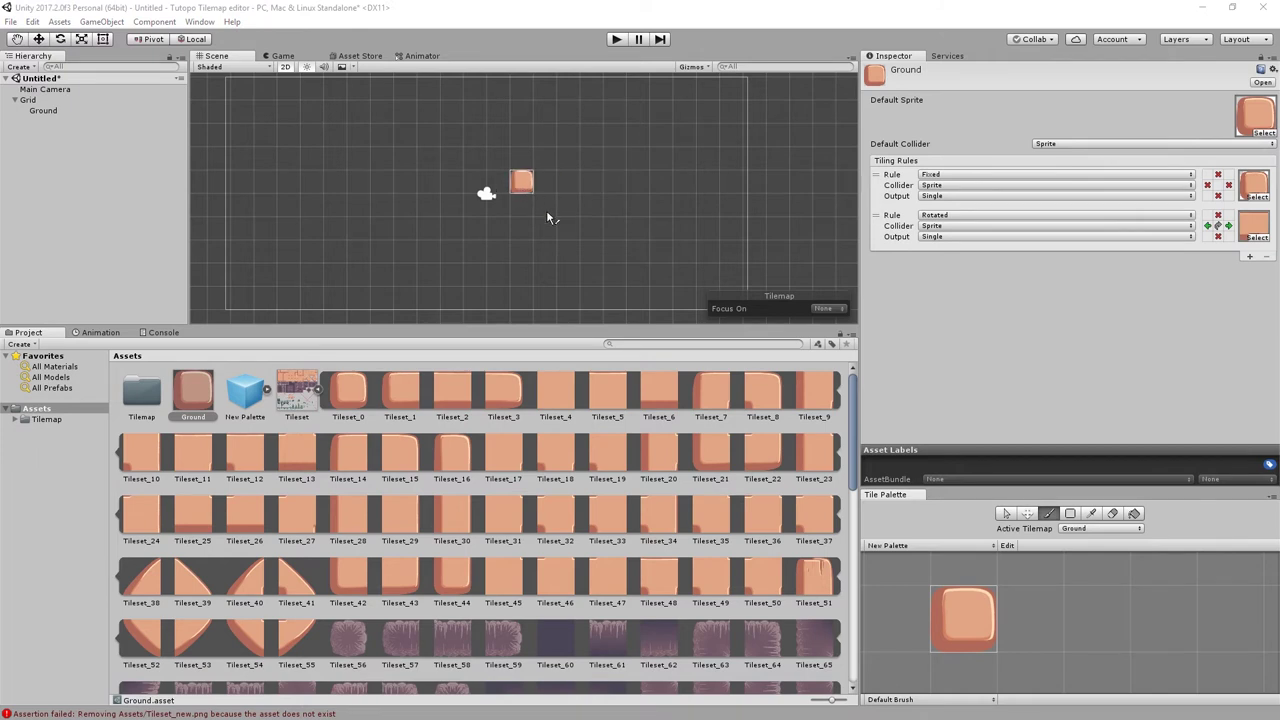
mouse_move(568, 134)
left_mouse_down()
mouse_move(568, 160)
mouse_move(521, 157)
mouse_move(615, 157)
left_mouse_up()
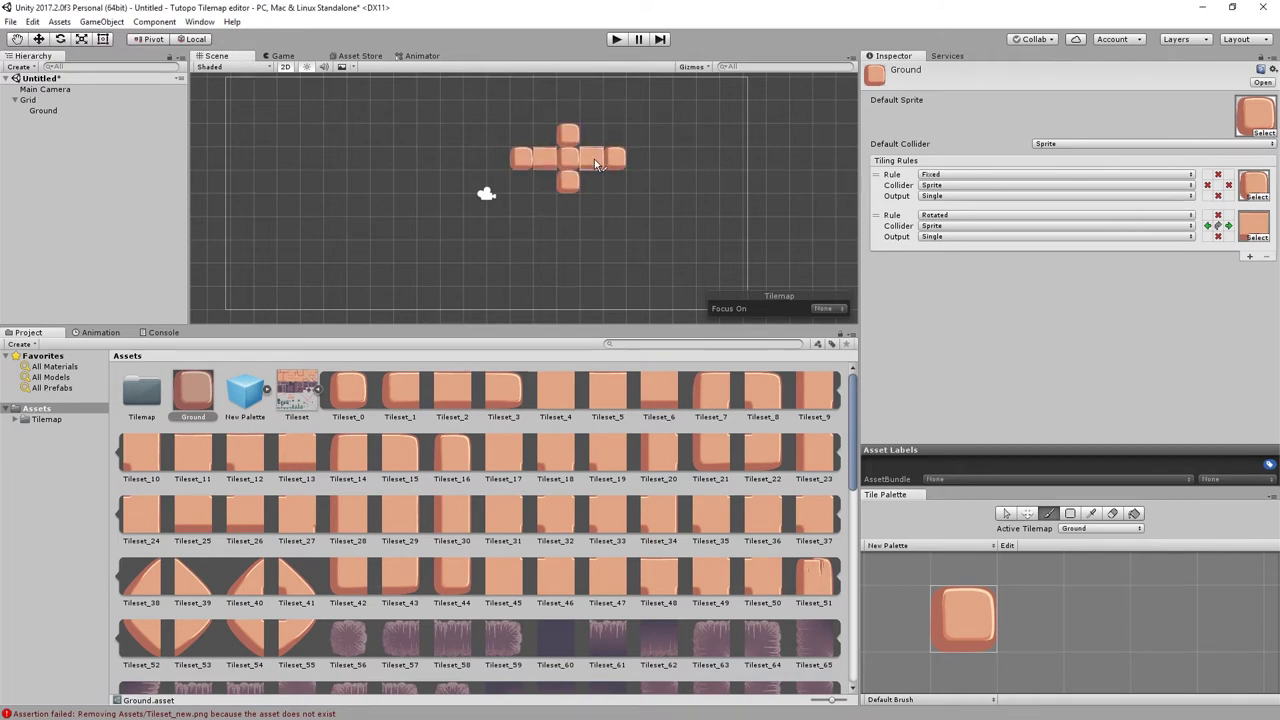
left_click_drag(573, 204, 566, 250)
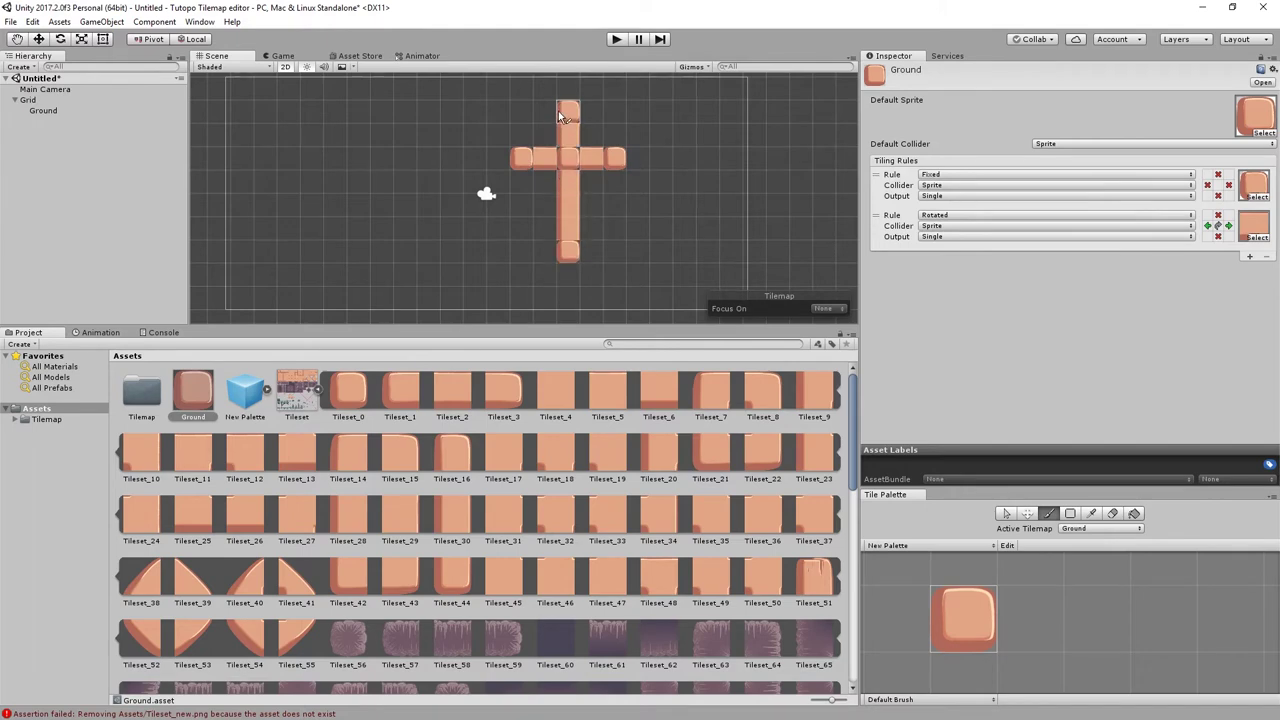
left_click(563, 109)
- Rework the second rule's neighbour grid, remove a stray tile, and set its transform to Mirror X
left_click(1229, 226)
left_click(1208, 225)
left_click(1218, 215)
left_click(1218, 236)
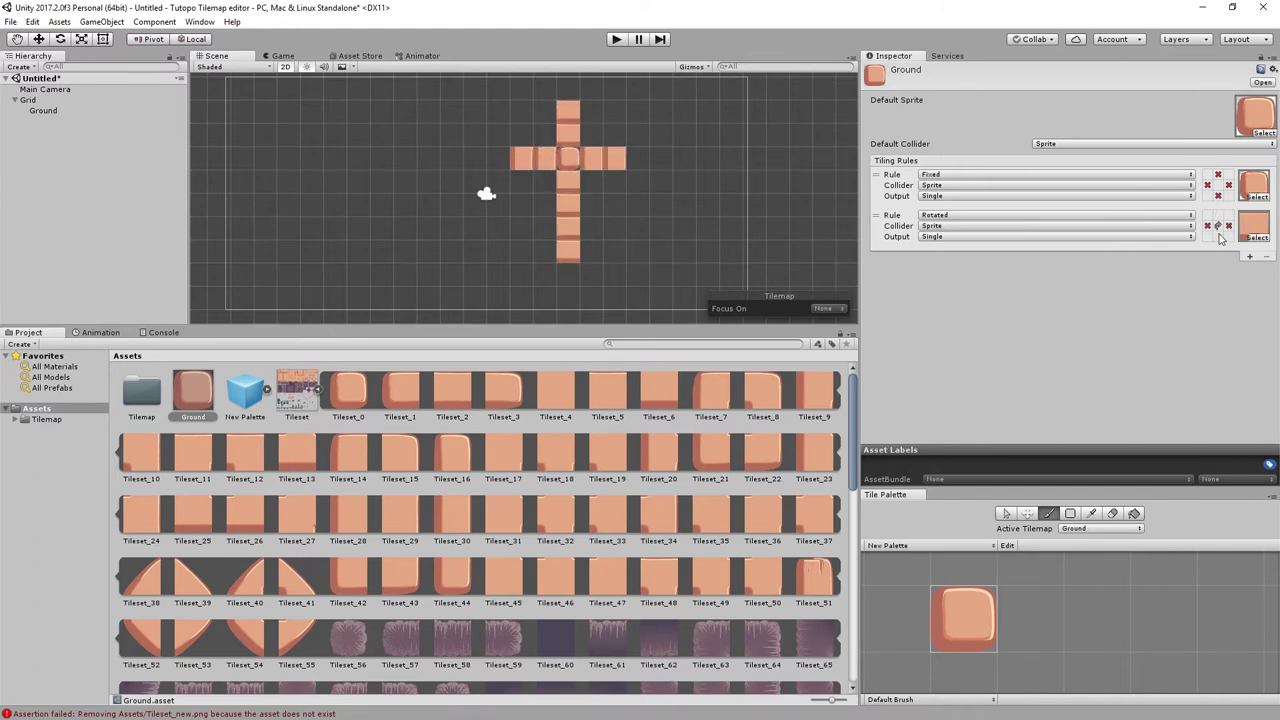
left_click(1218, 236)
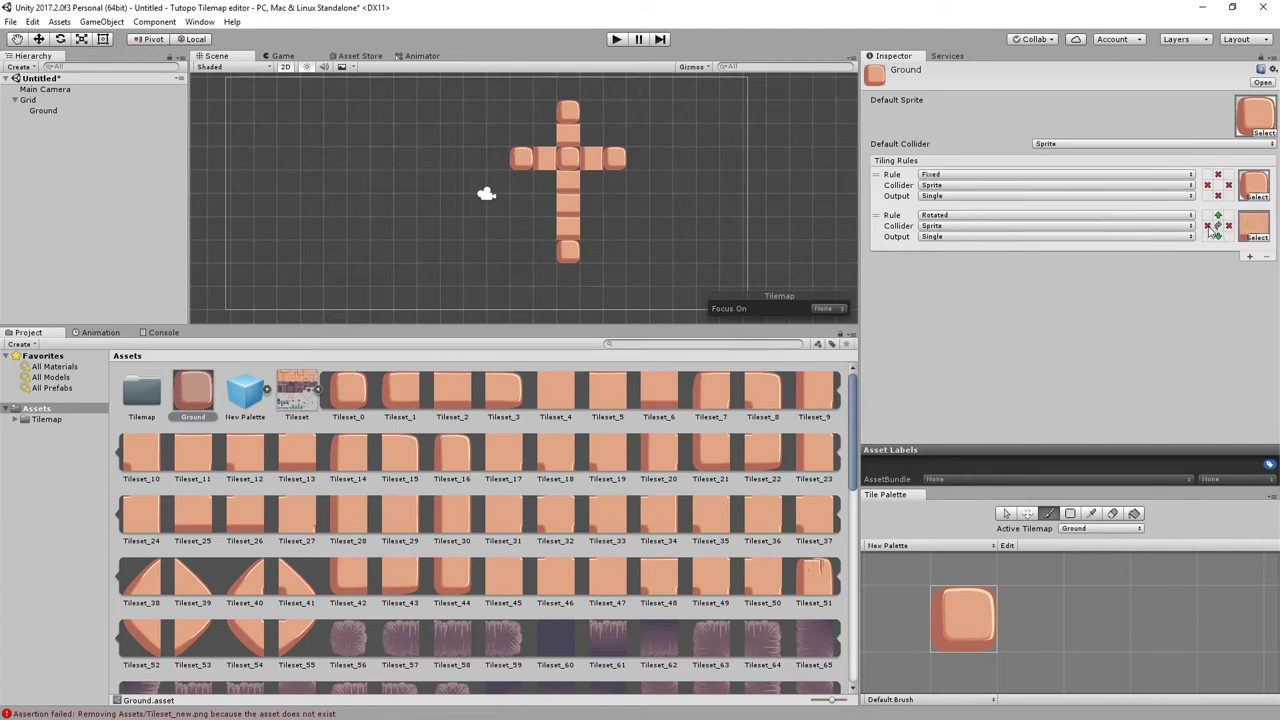
left_click(1208, 228)
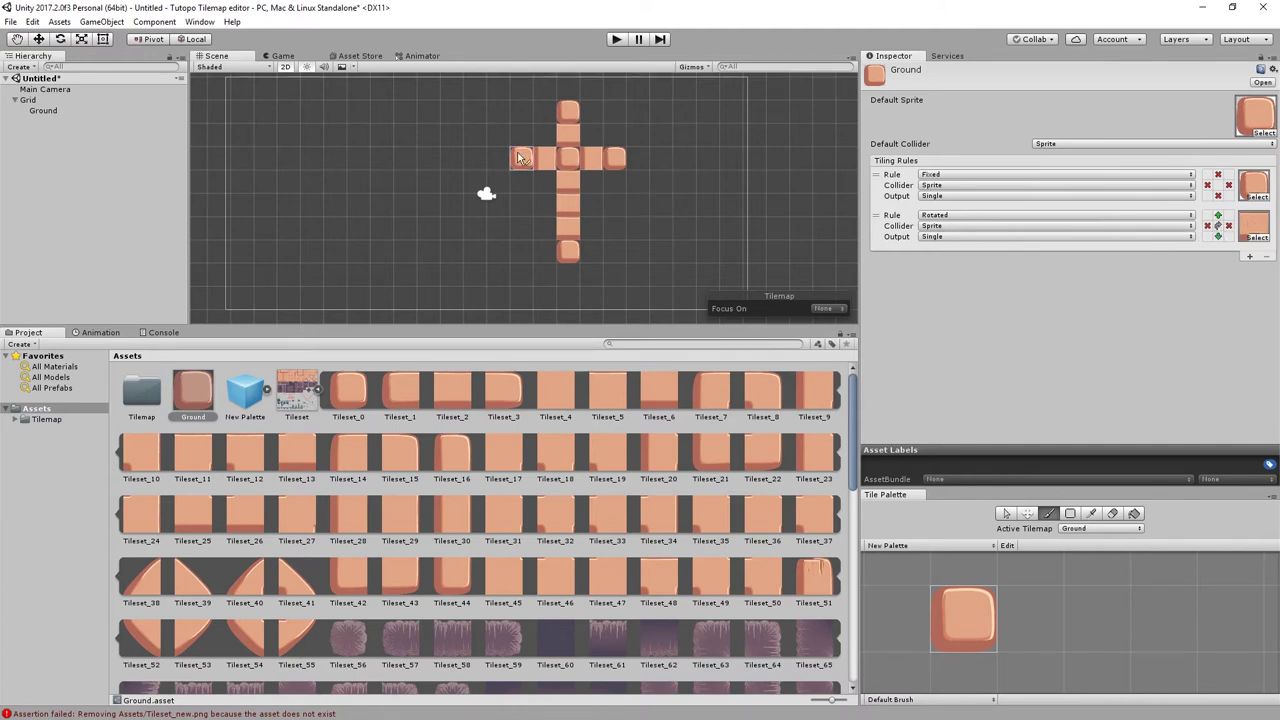
left_click(1208, 227)
left_click(1218, 216)
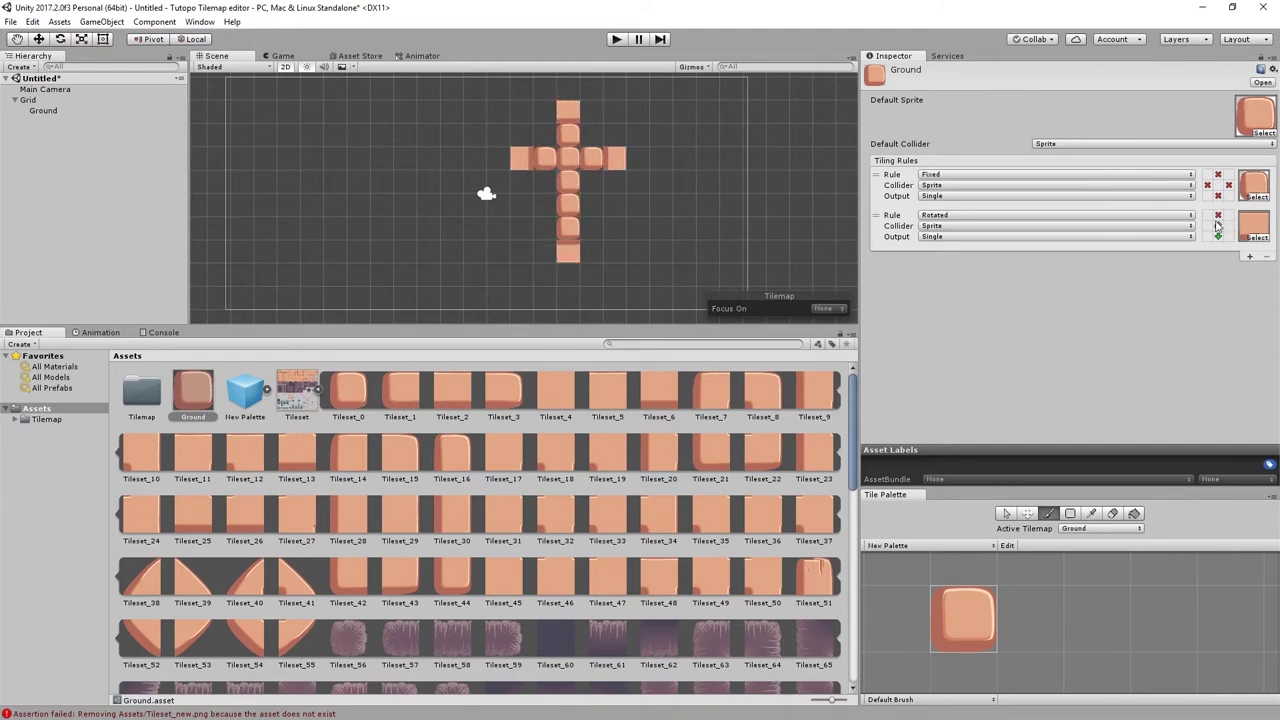
left_click(1229, 226)
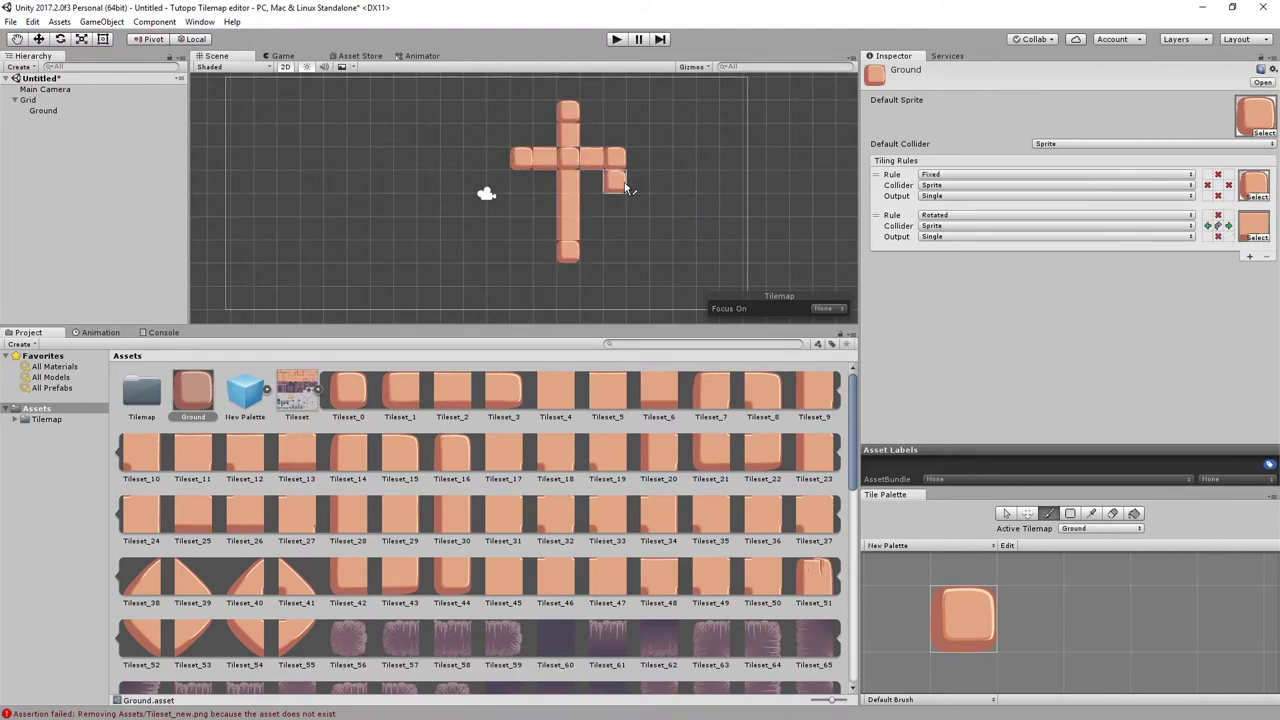
left_click(596, 207, "shift")
left_click(1218, 226)
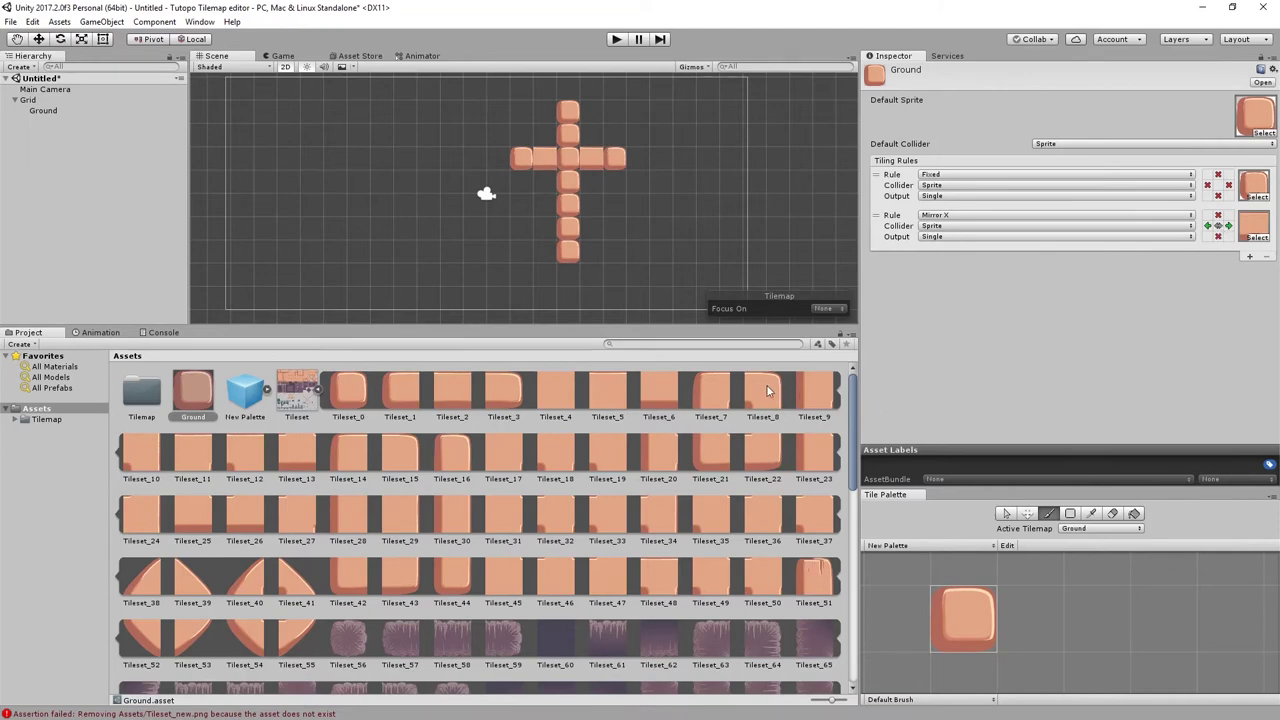
- Give the second rule a new sprite and corner neighbours (top-right empty, below required), testing with painted tiles
mouse_move(193, 390)
left_mouse_down()
mouse_move(1100, 365)
mouse_move(1254, 226)
left_mouse_up()
left_click(694, 228)
left_click(712, 250)
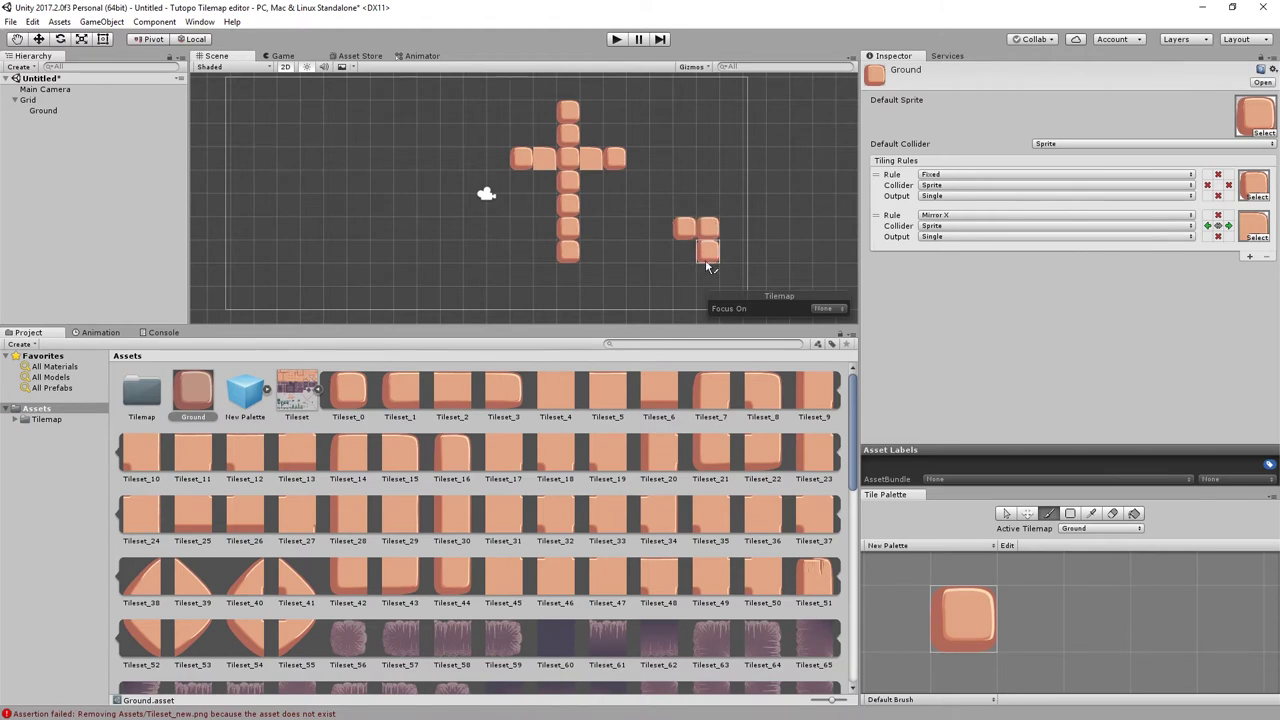
left_click(1229, 215)
left_click(1229, 226)
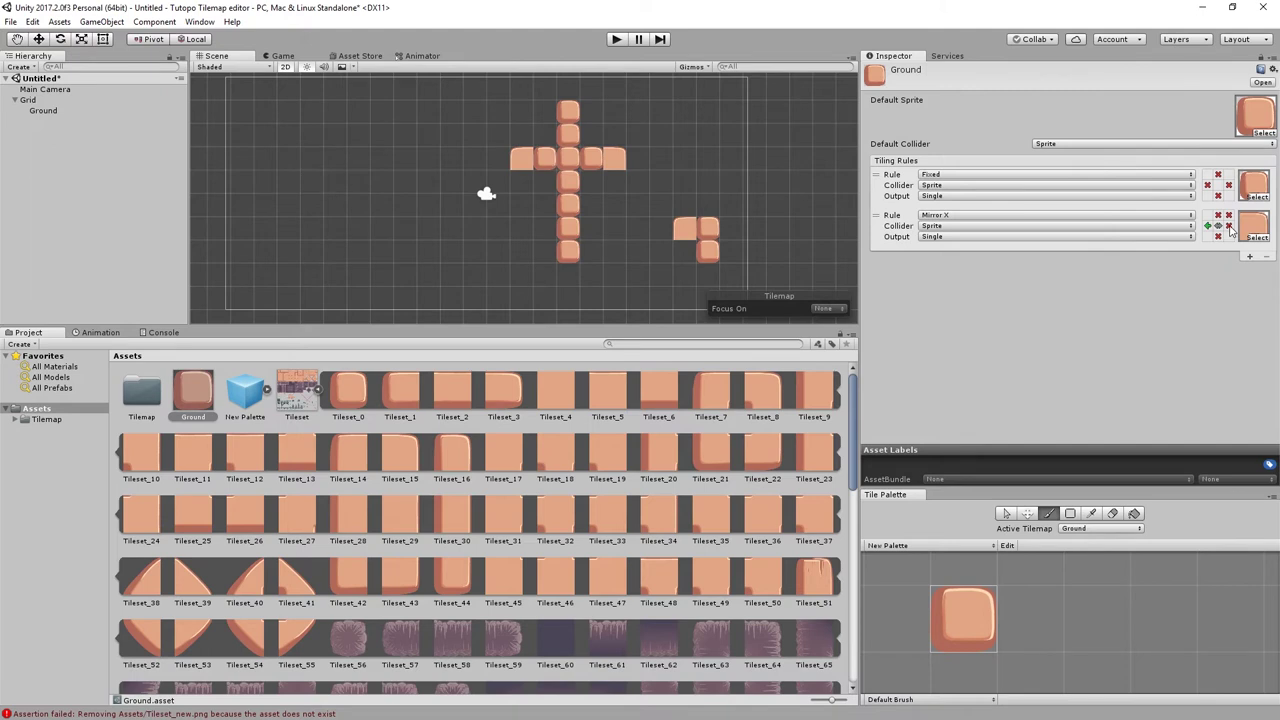
left_click(1218, 236)
left_click(1218, 236)
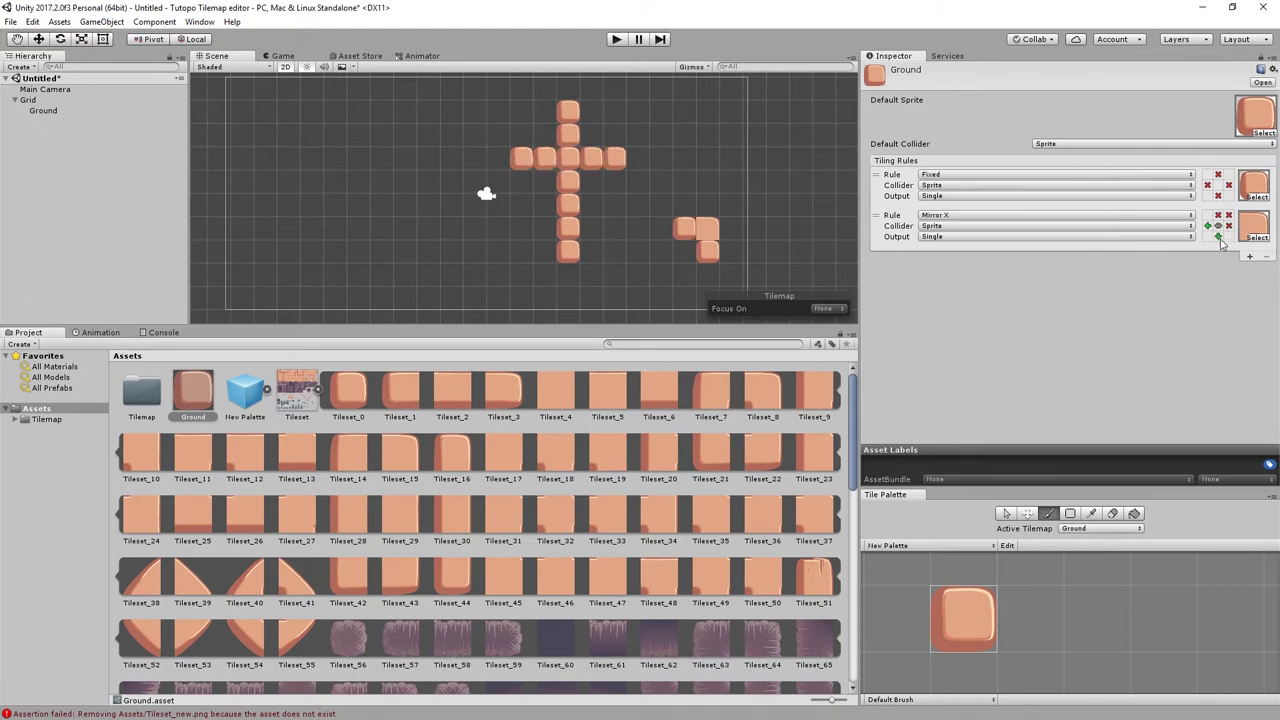
left_click_drag(685, 227, 640, 252)
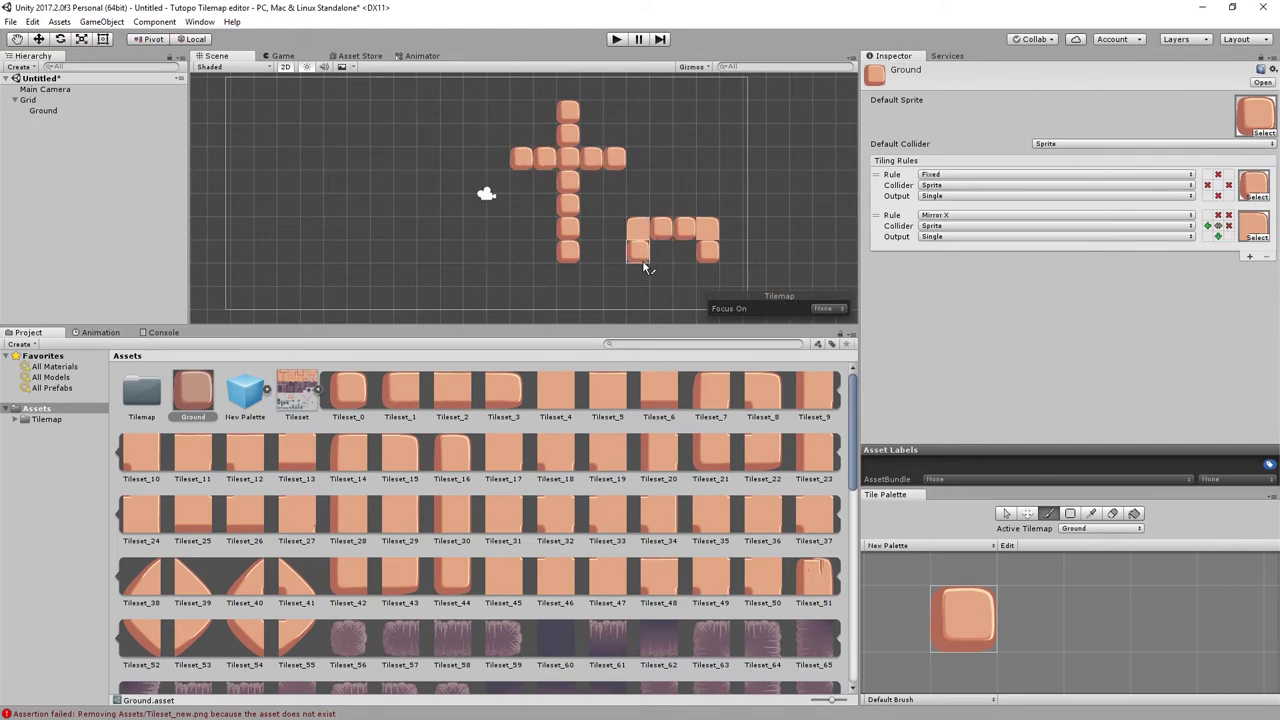
left_click(706, 248)
- Try Mirror Y and Tileset_1 on the second rule, keeping only a right-neighbour condition
left_click(1218, 229)
mouse_move(400, 390)
left_mouse_down()
mouse_move(1272, 277)
mouse_move(1254, 226)
left_mouse_up()
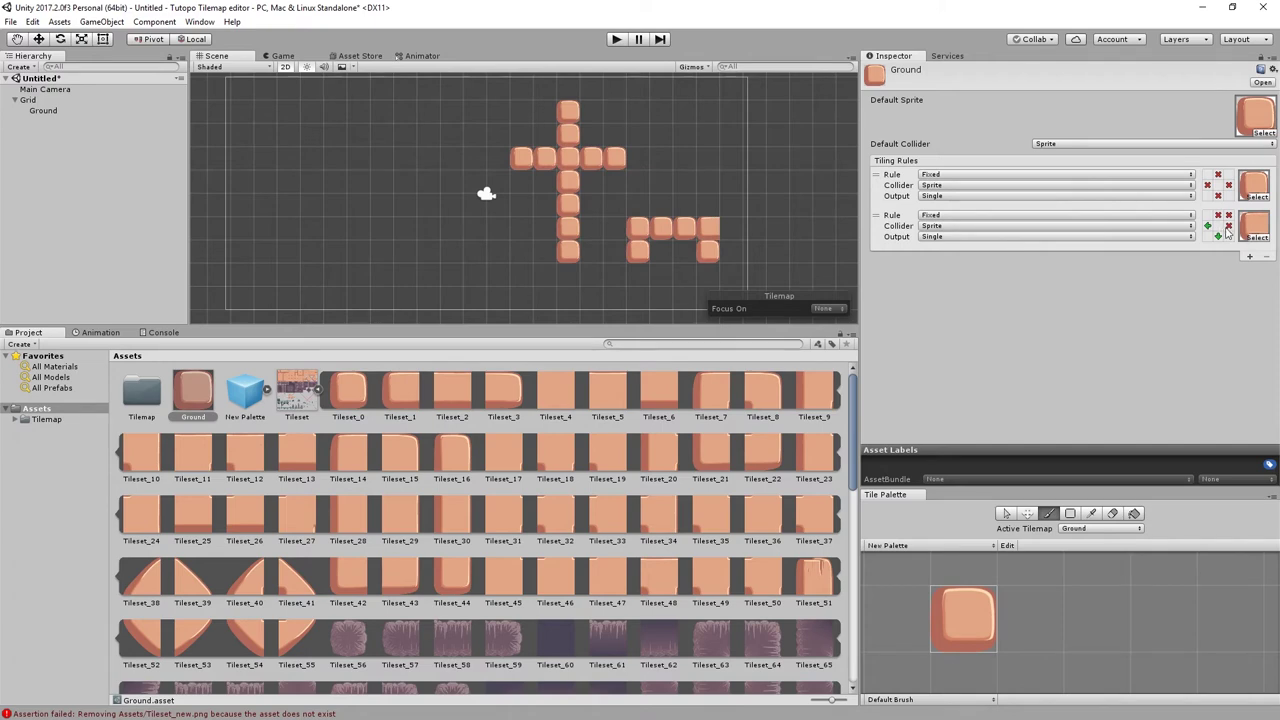
left_click(1207, 226)
left_click(1218, 236)
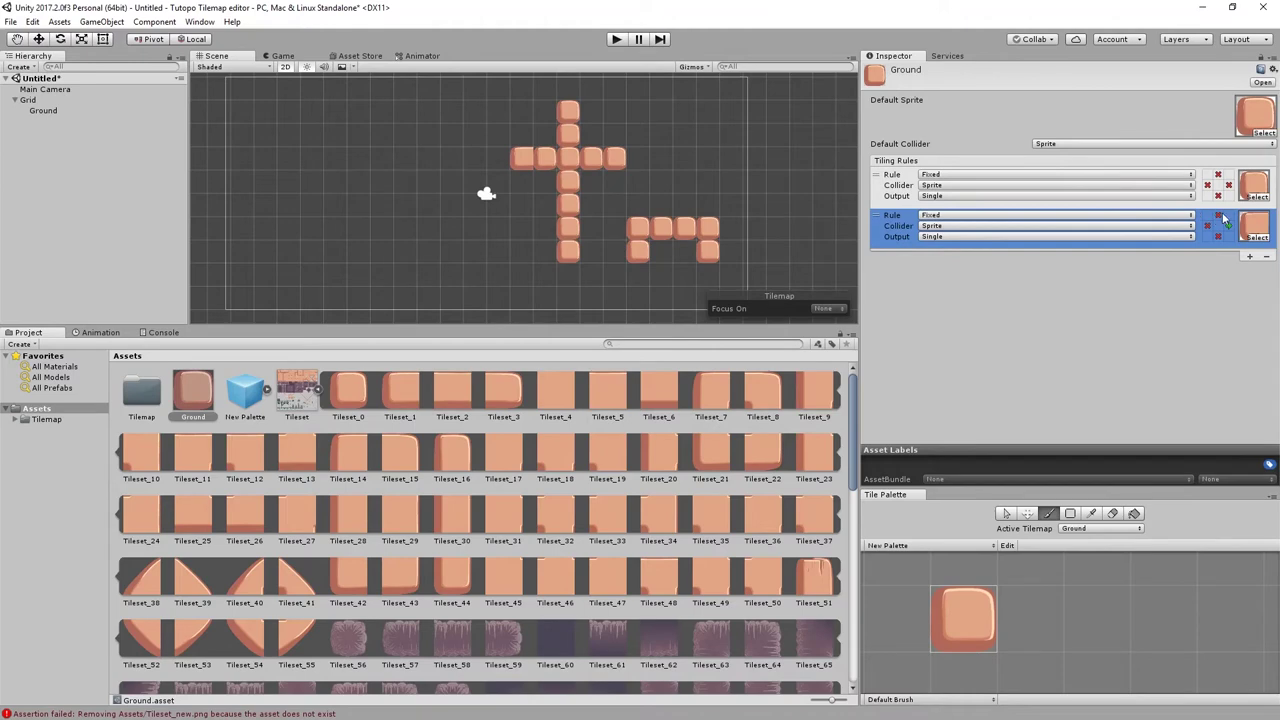
left_click(1226, 230)
- Paint an L-shaped run, a left-side strip and a middle cluster of Ground tiles
left_click(518, 159)
mouse_move(360, 134)
left_mouse_down()
mouse_move(301, 186)
mouse_move(340, 195)
left_mouse_up()
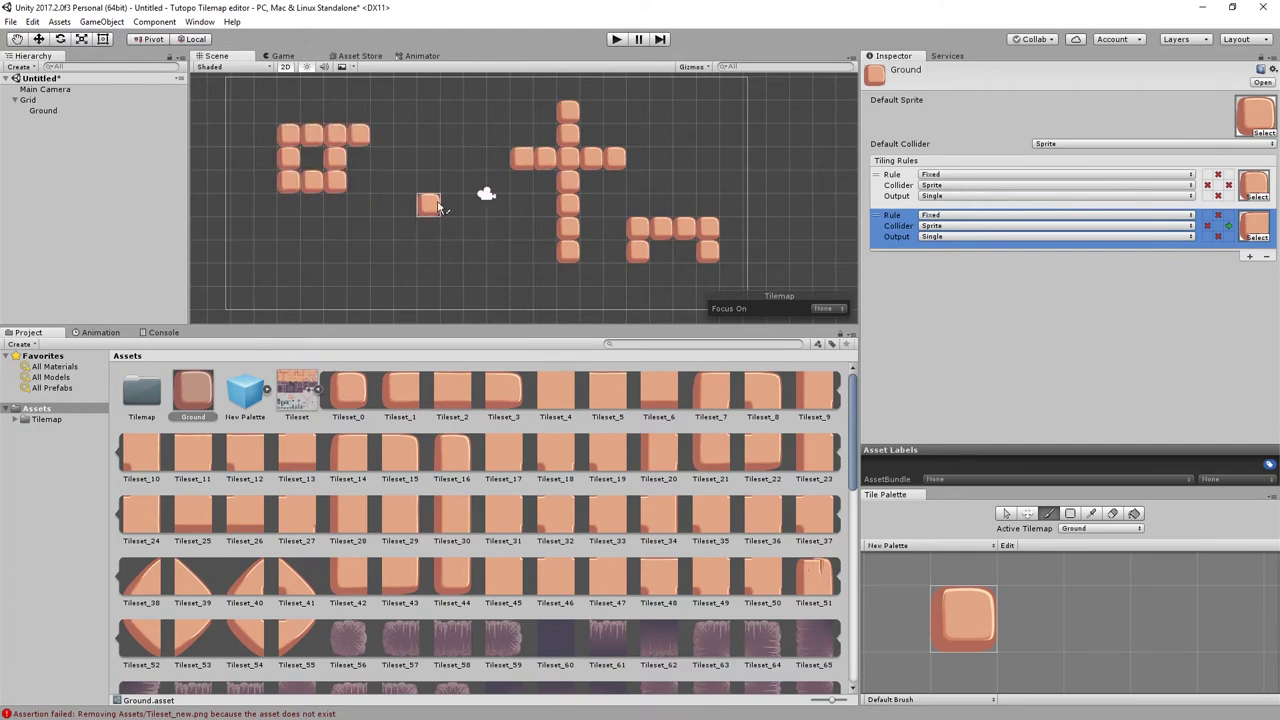
left_click_drag(393, 233, 521, 273)
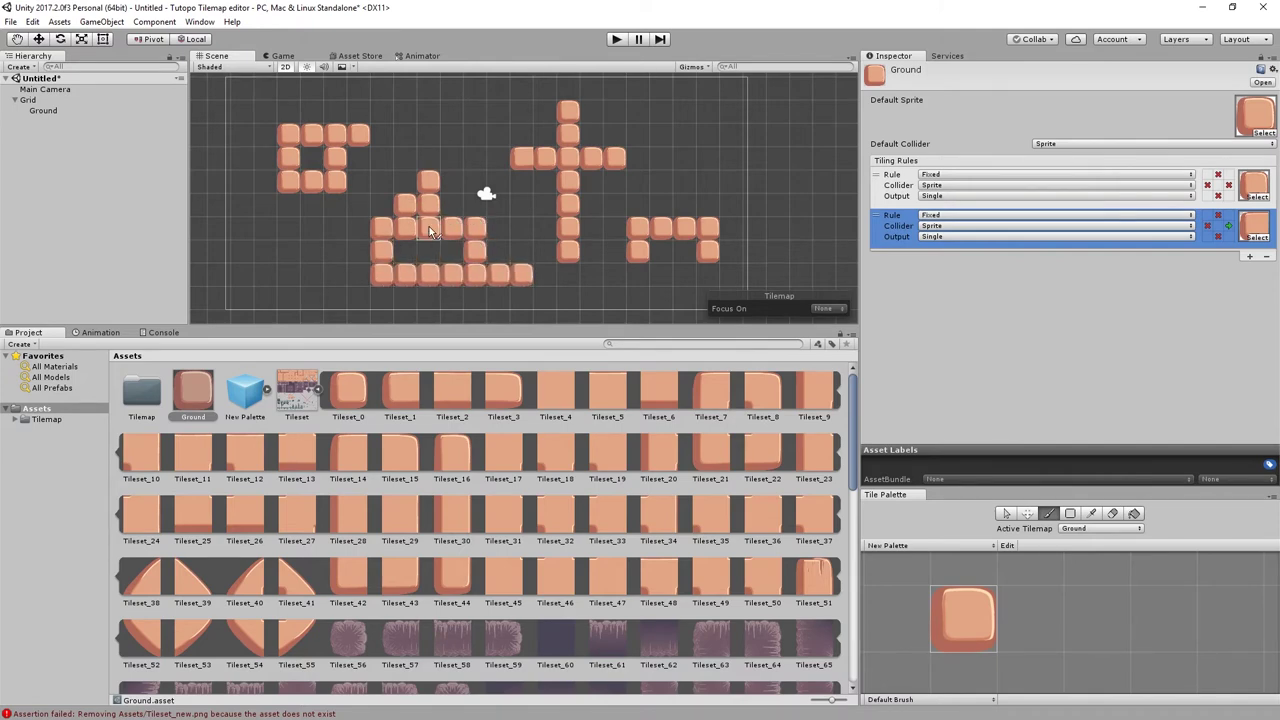
left_click_drag(429, 226, 522, 261)
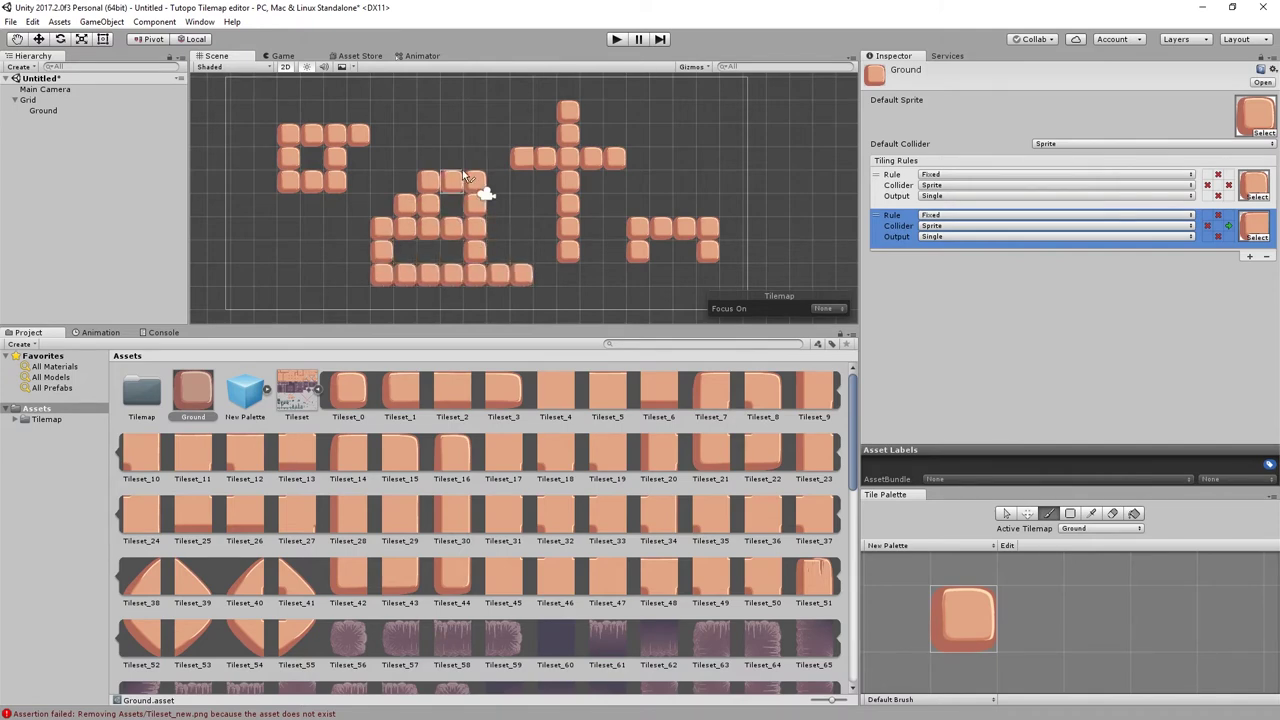
left_click(537, 273)
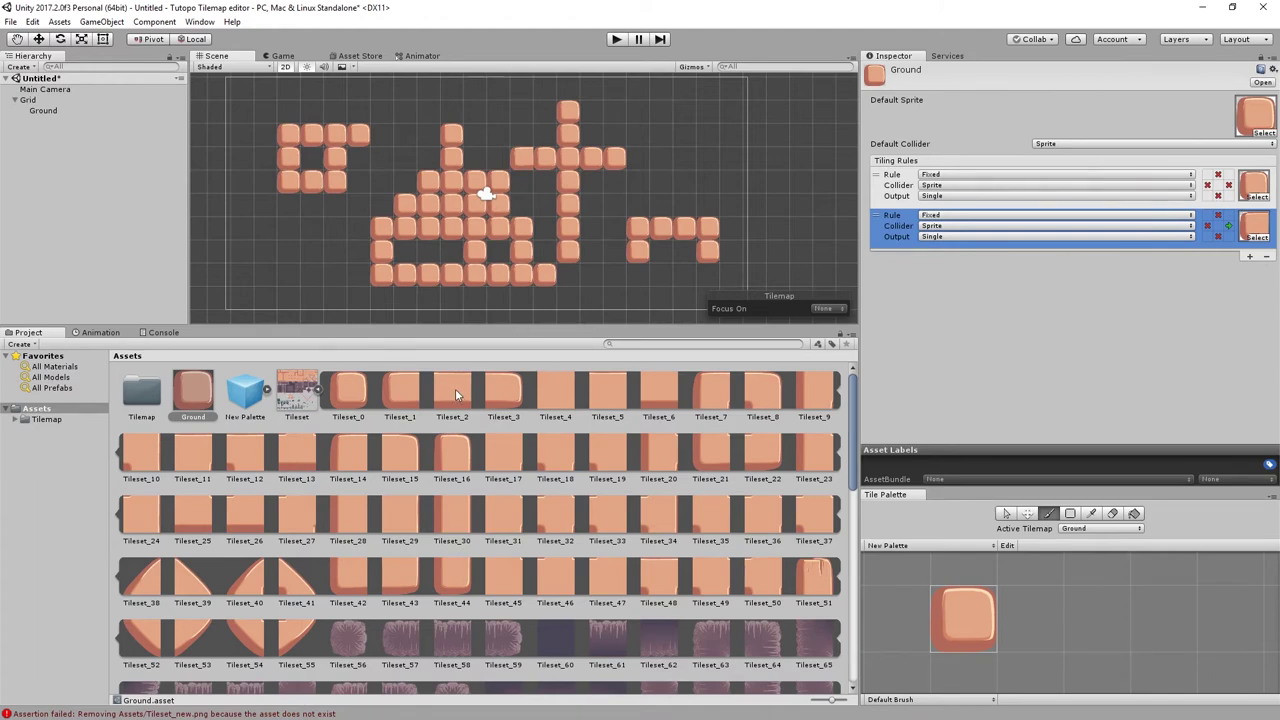
- Add a third rule with Tileset_4, requiring side neighbours and none above or below
left_click(1249, 256)
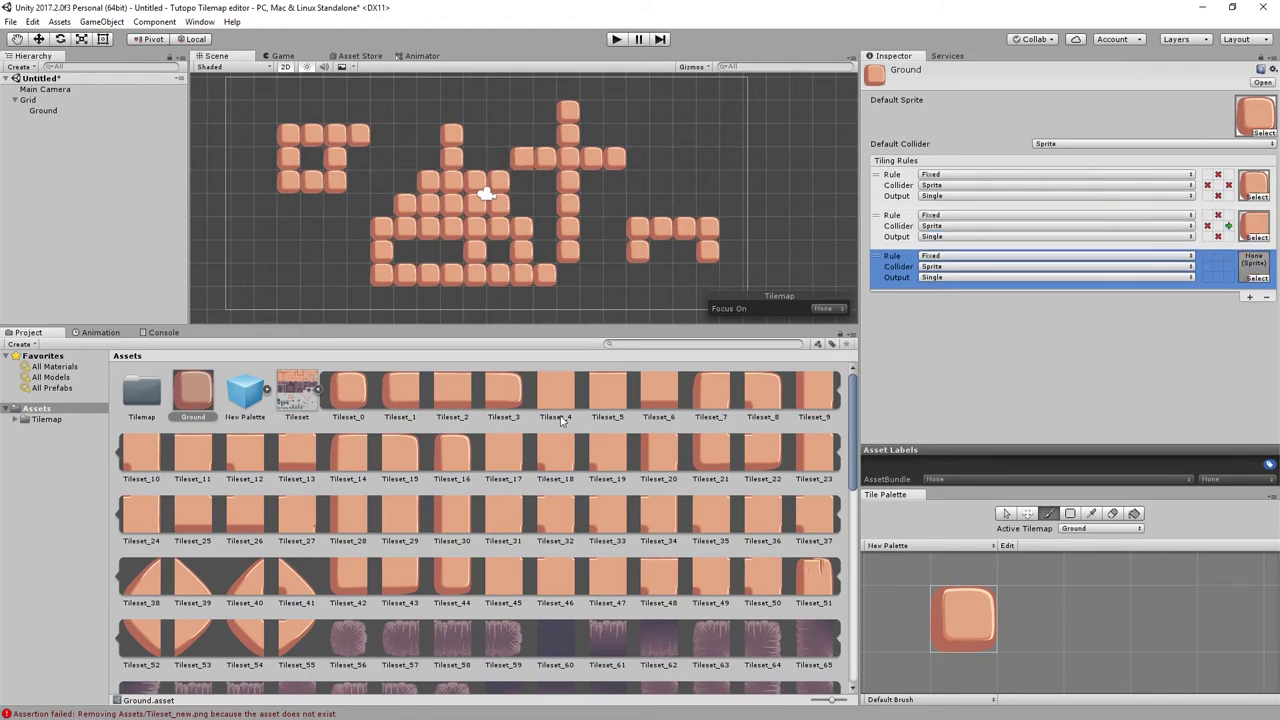
left_click_drag(561, 421, 1241, 262)
left_click(1217, 256)
left_click(1217, 256)
left_click(1218, 277)
left_click(1218, 277)
left_click(1228, 266)
left_click(1207, 266)
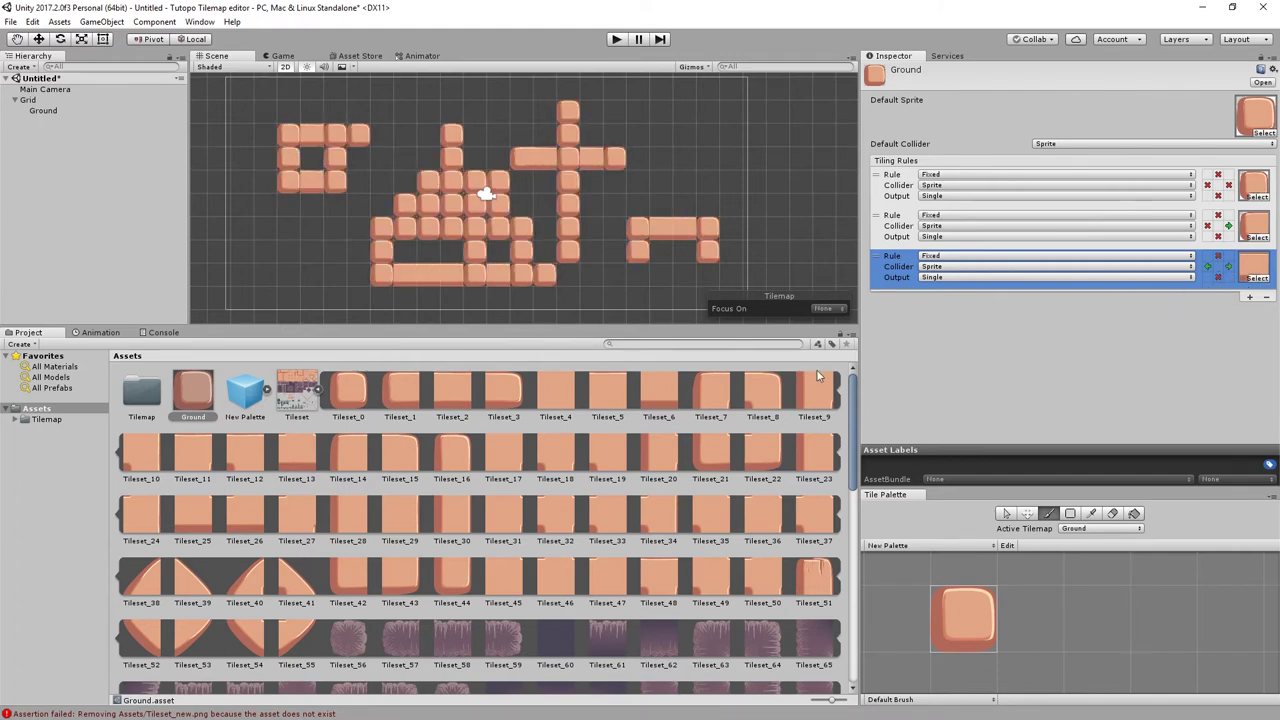
- Add a fourth rule with Tileset_3, setting its top, right and left neighbour conditions
left_click_drag(504, 400, 512, 396)
left_click(1249, 297)
left_click(503, 400)
left_click_drag(503, 400, 1255, 312)
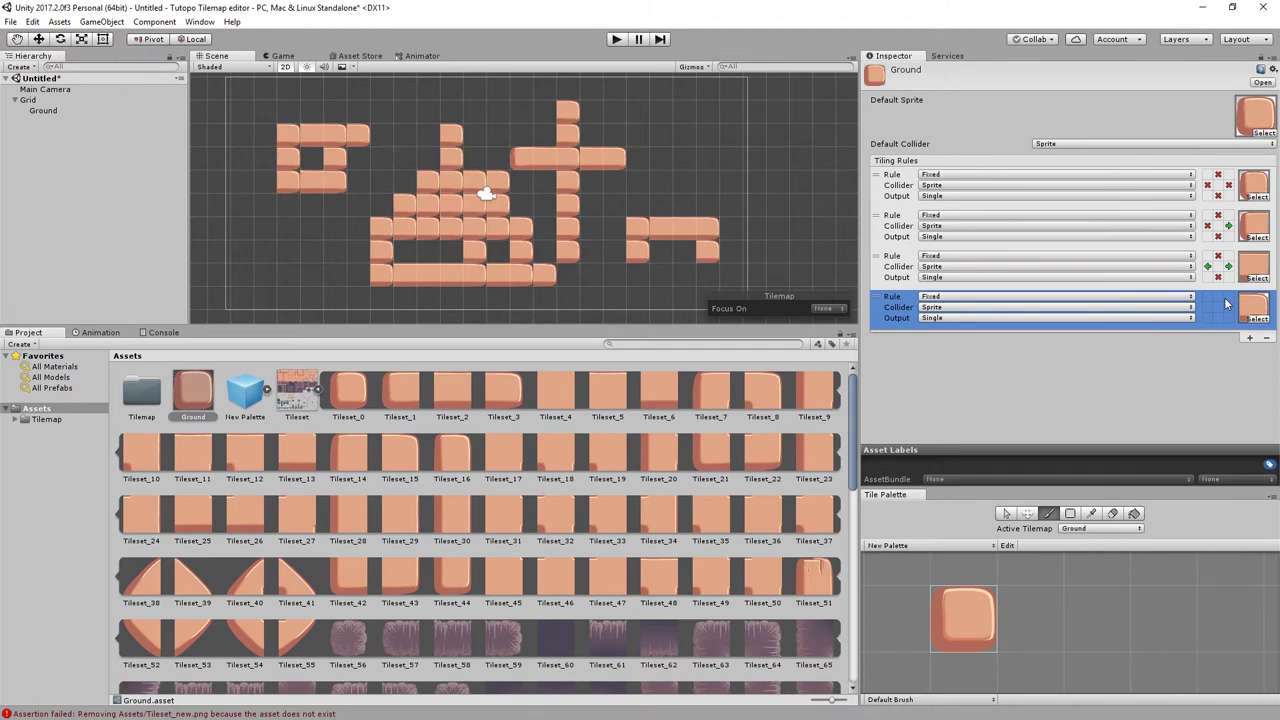
left_click(1229, 308)
left_click(1218, 297)
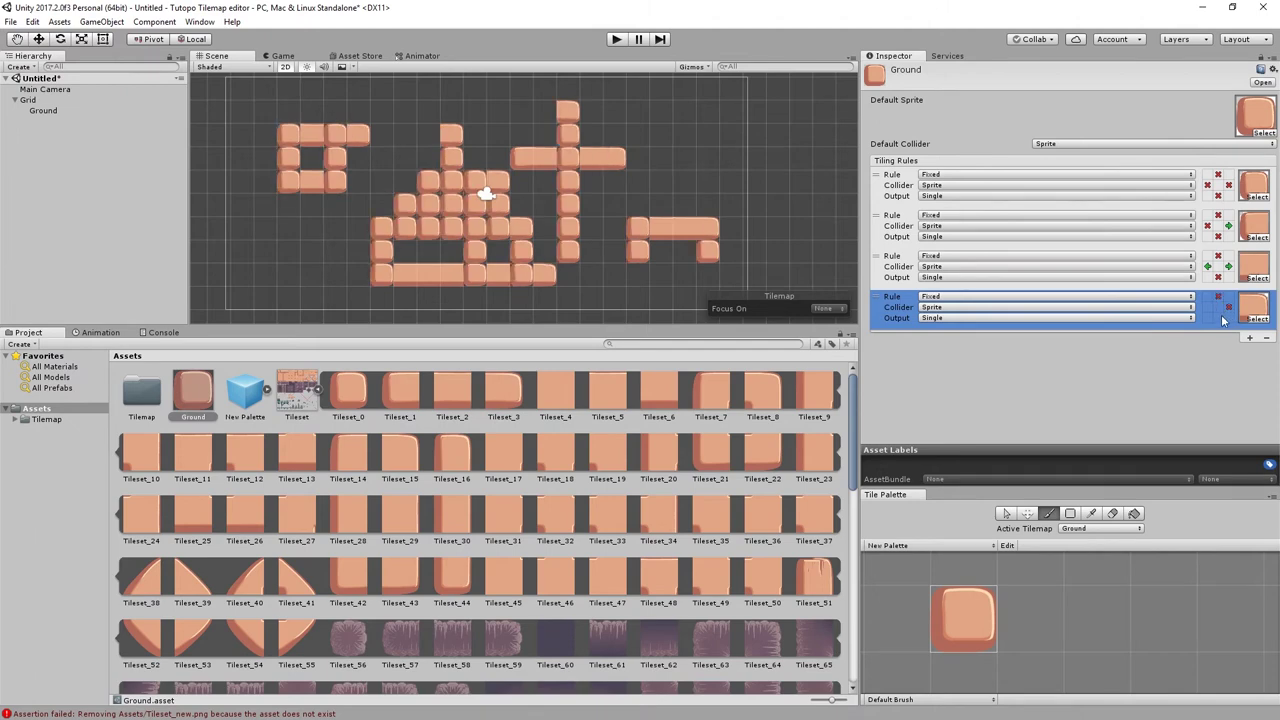
left_click(1208, 309)
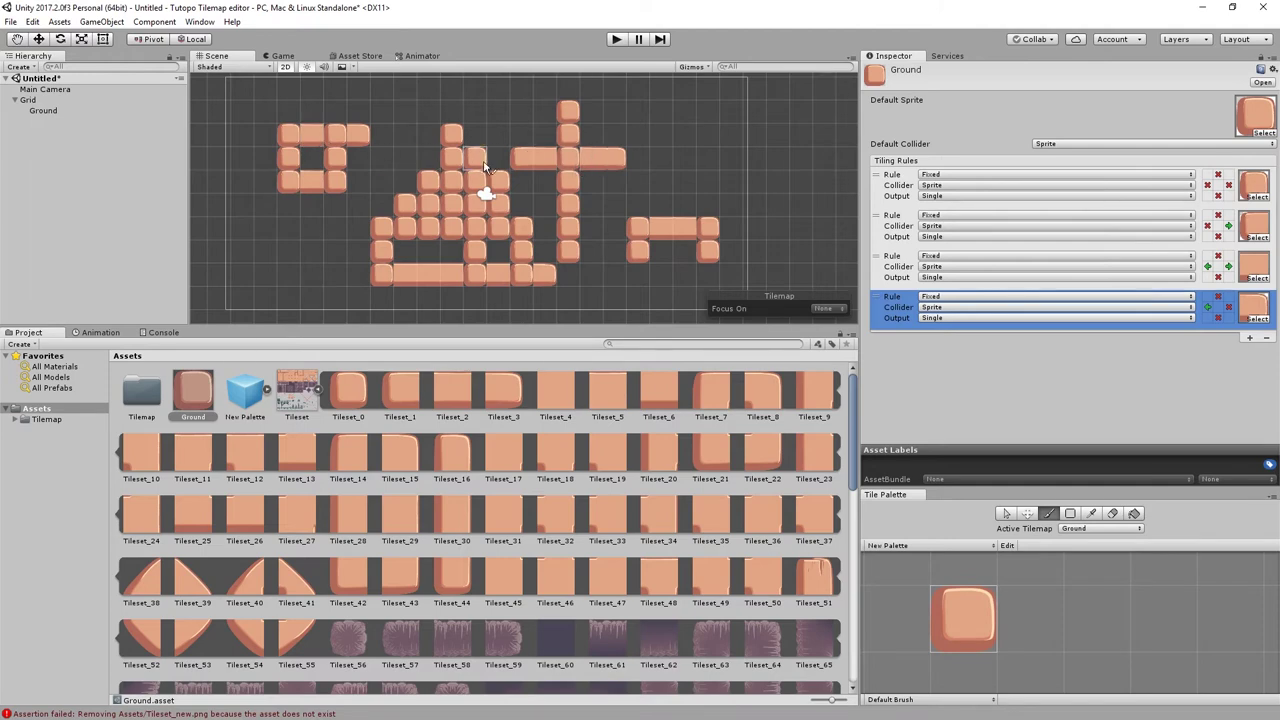
- Add a fifth rule with a tile sprite, requiring neighbours above, right, below and left
left_click(1248, 338)
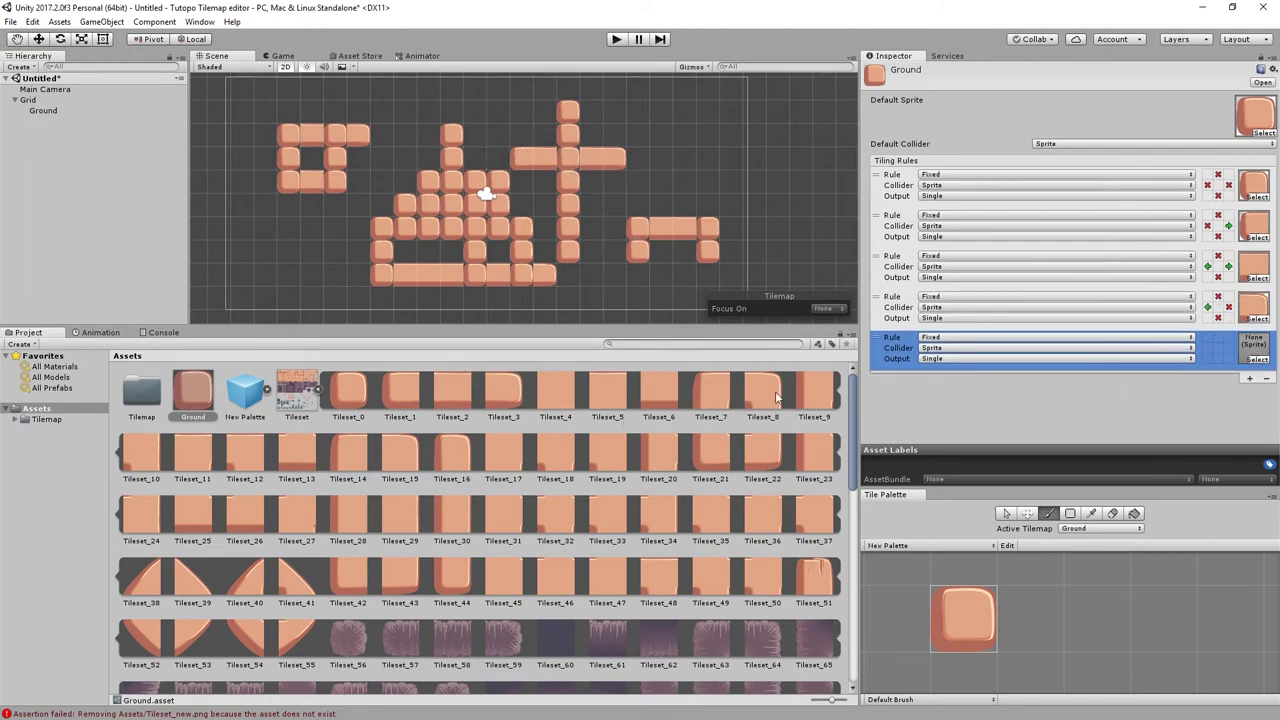
mouse_move(571, 191)
left_mouse_down("shift")
mouse_move(712, 272)
mouse_move(584, 289)
left_mouse_up("shift")
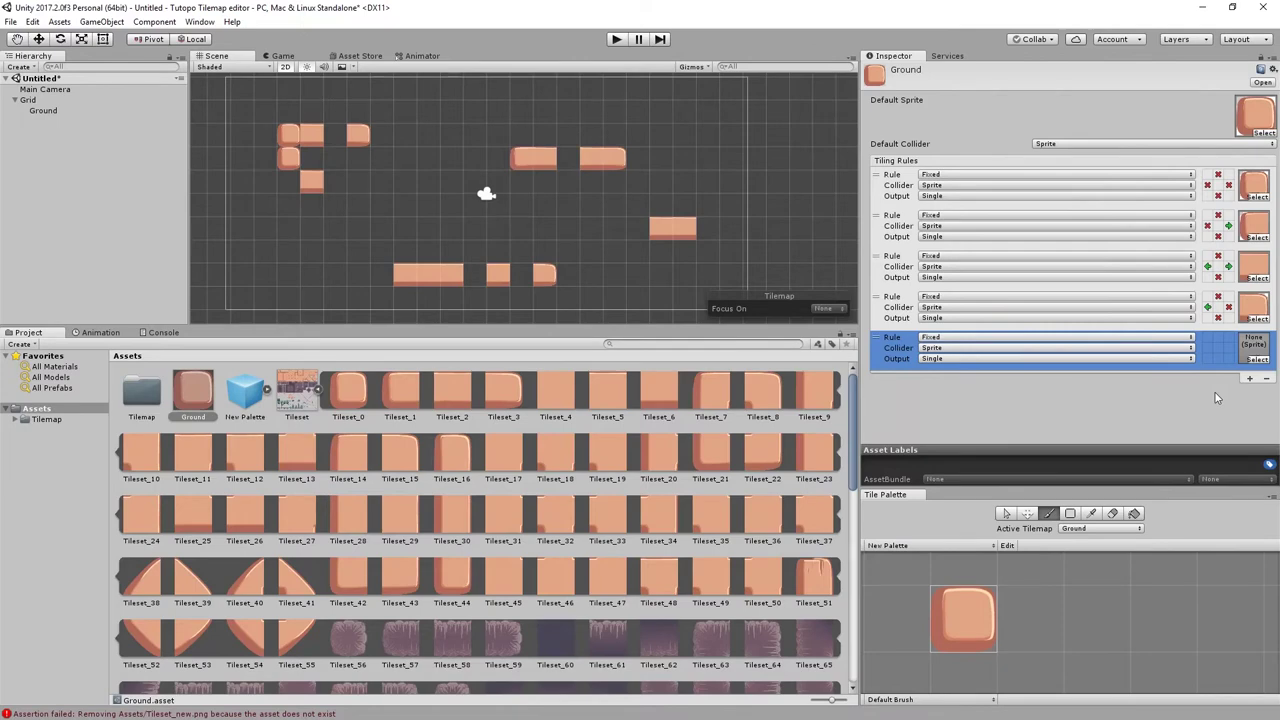
left_click_drag(575, 383, 1252, 350)
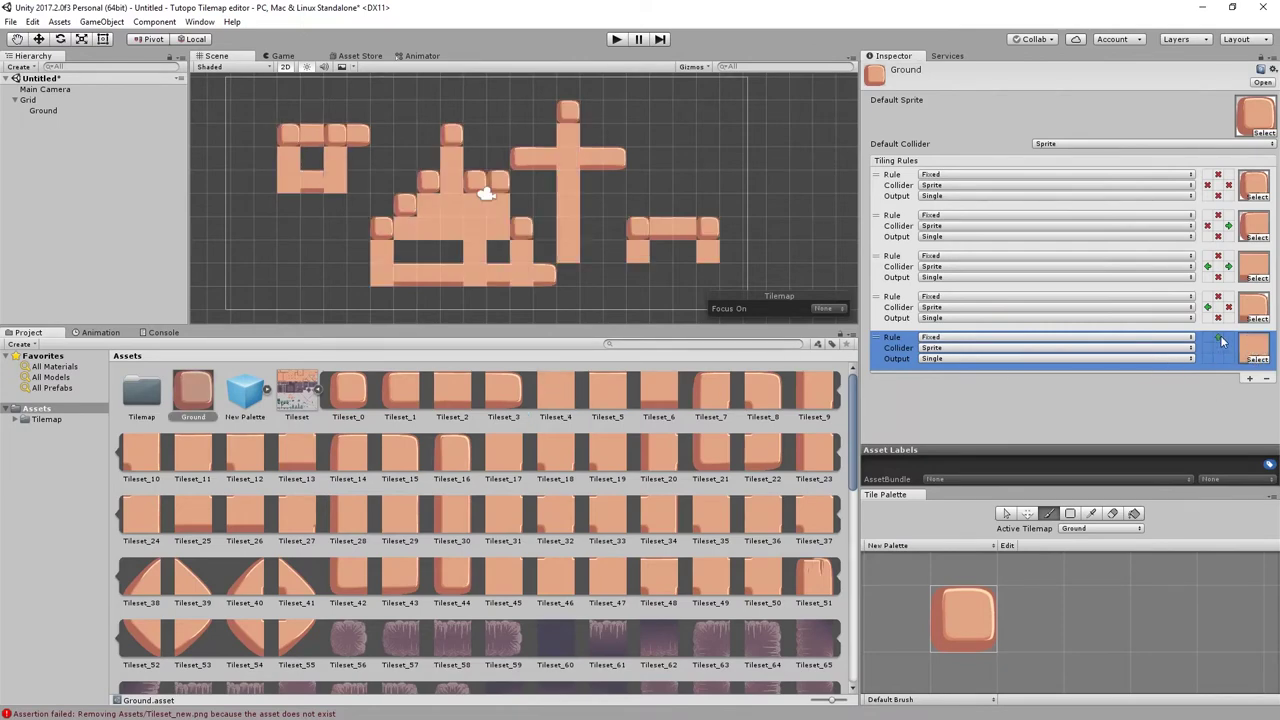
left_click(1218, 337)
left_click(1229, 347)
left_click(1218, 358)
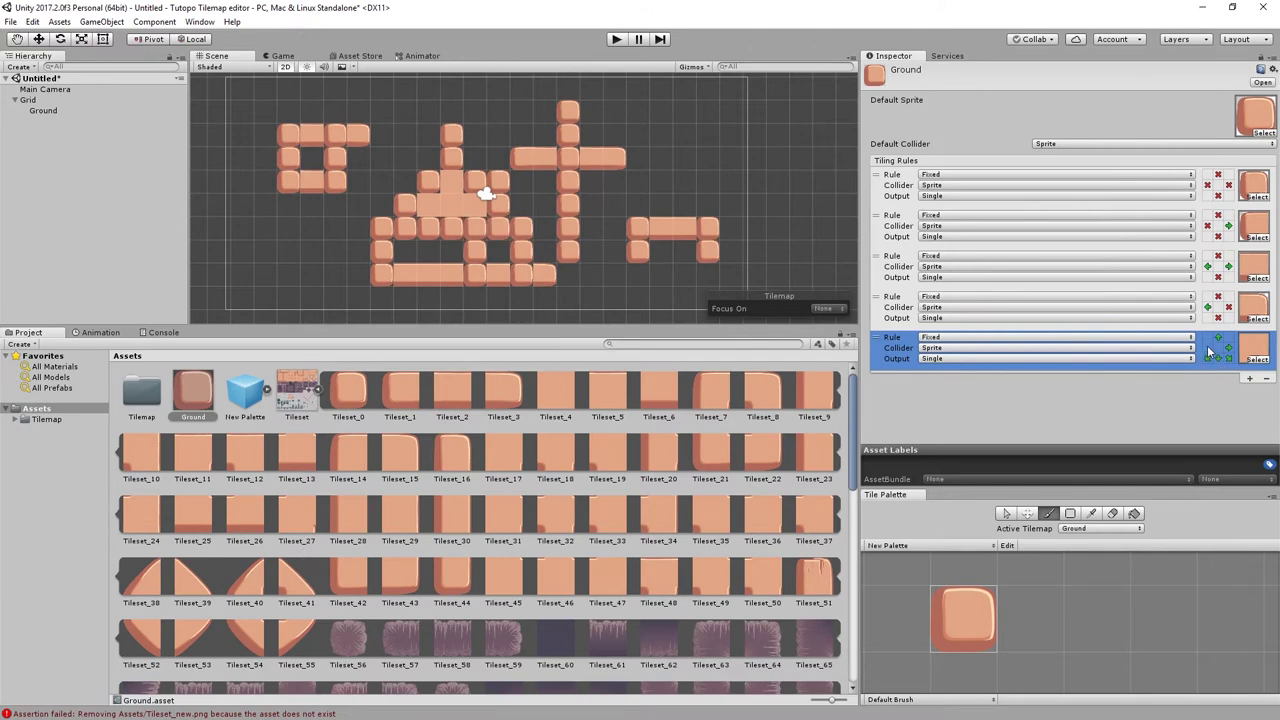
left_click(1207, 347)
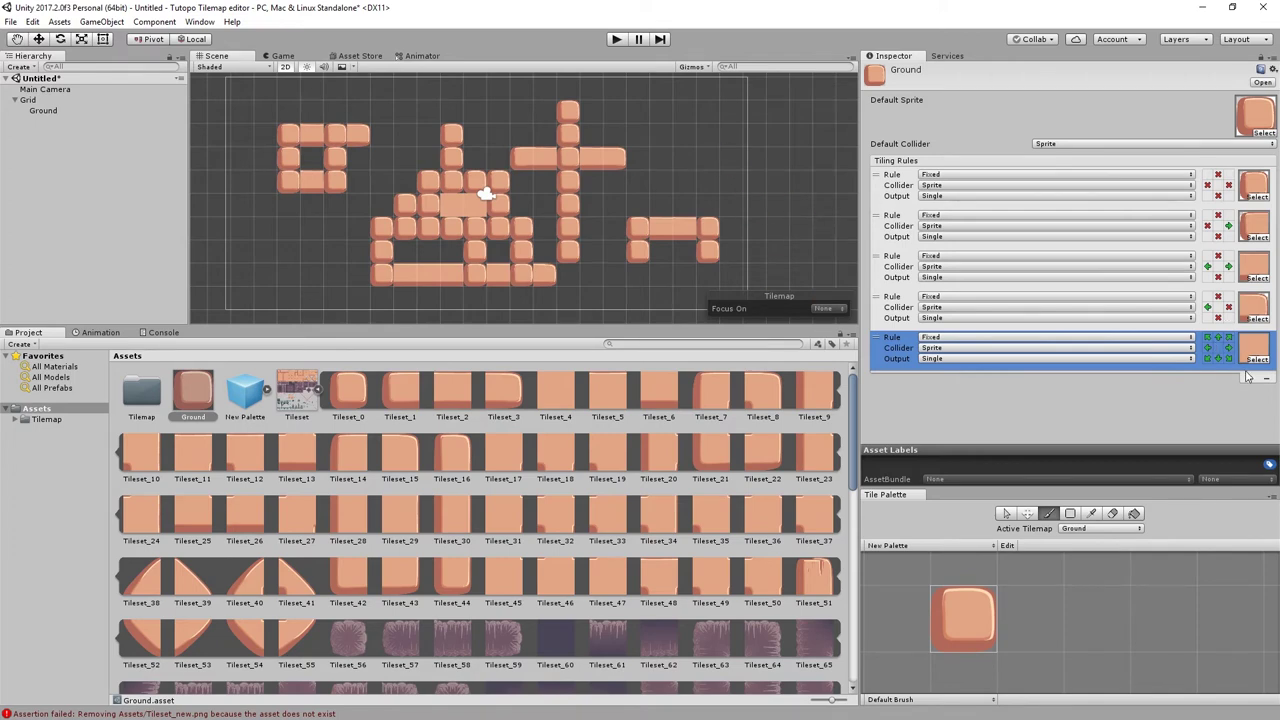
left_click(1250, 378)
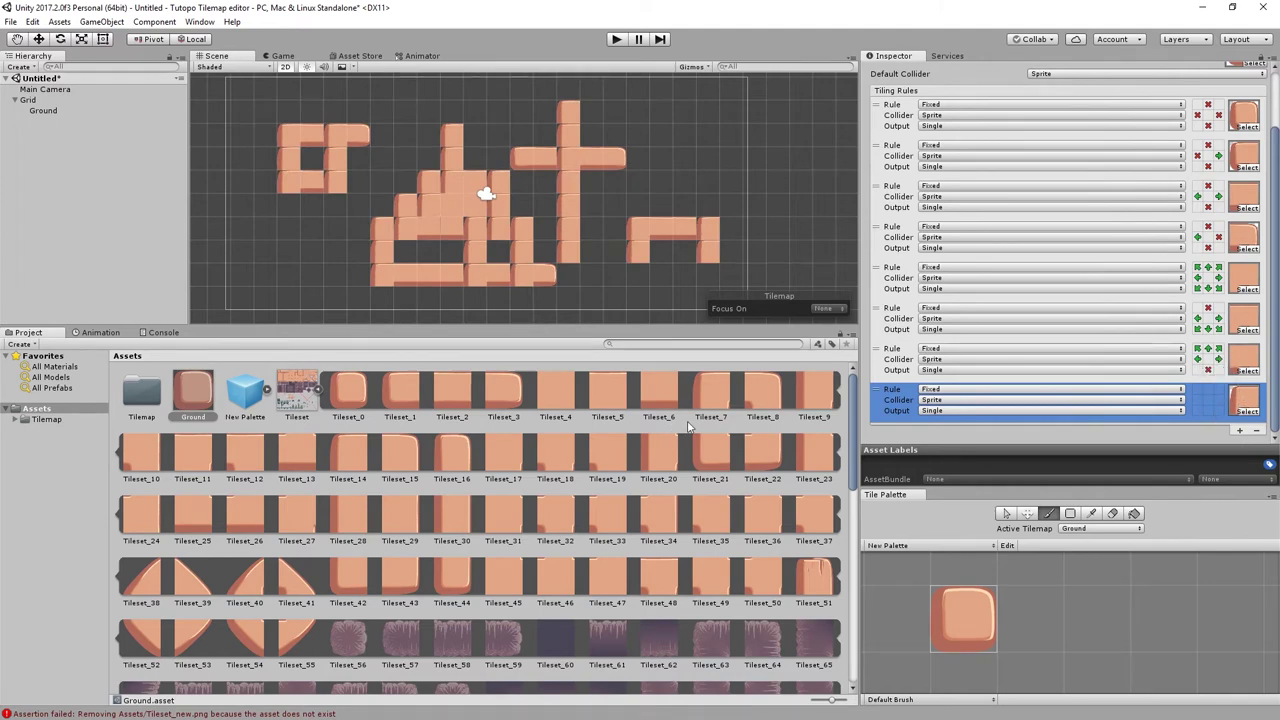
- Make the last rule output Random, with no tile above or left and one below
left_click(1112, 411)
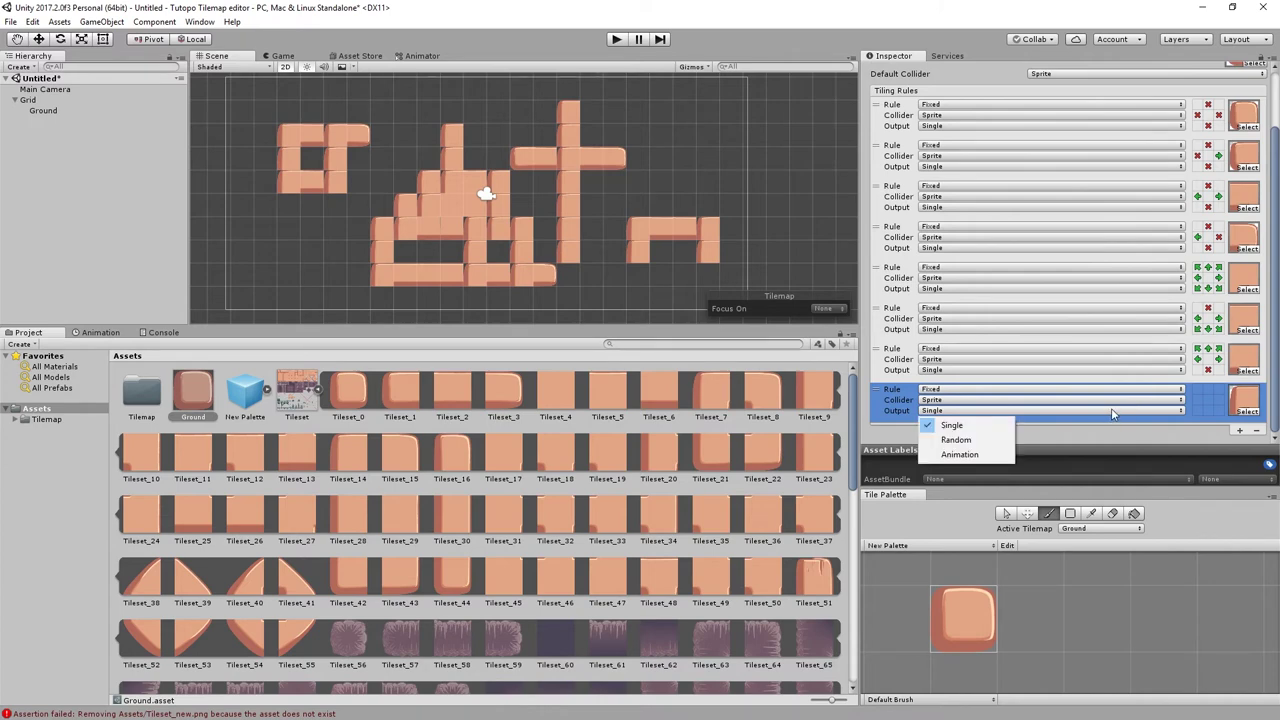
left_click(980, 440)
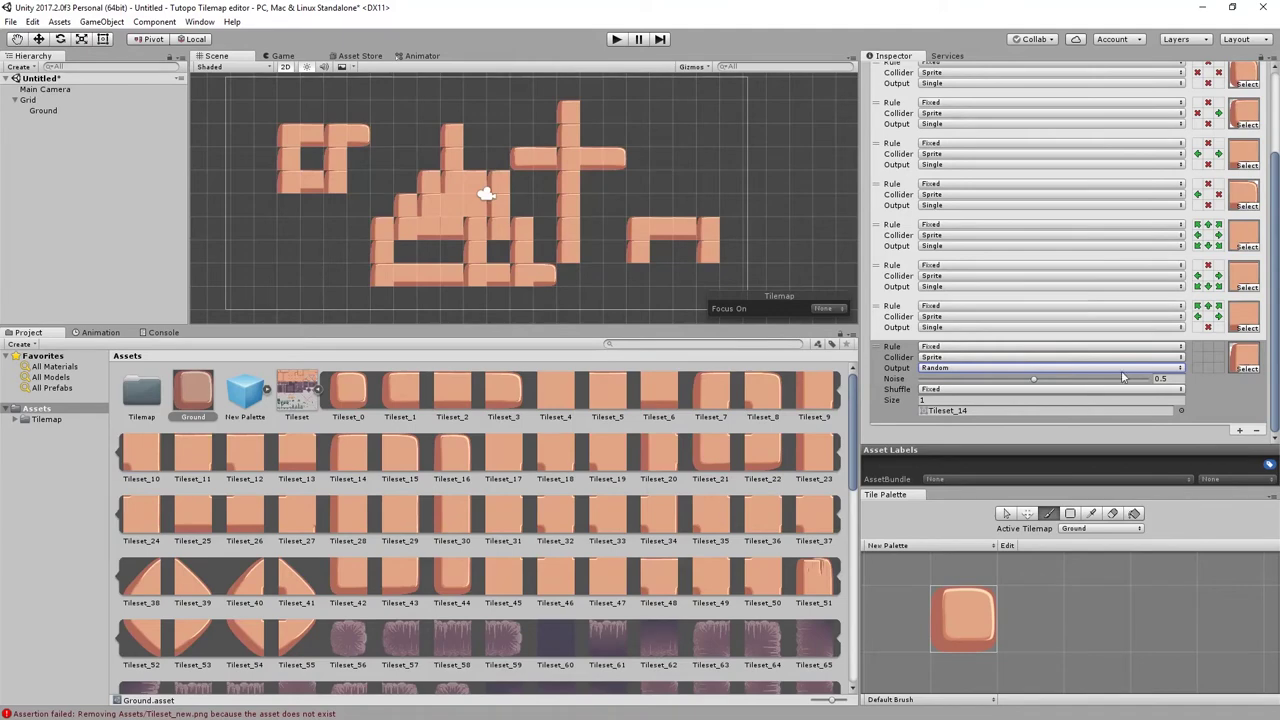
left_click(1209, 348)
left_click(1209, 347)
left_click(1199, 358)
left_click(1199, 358)
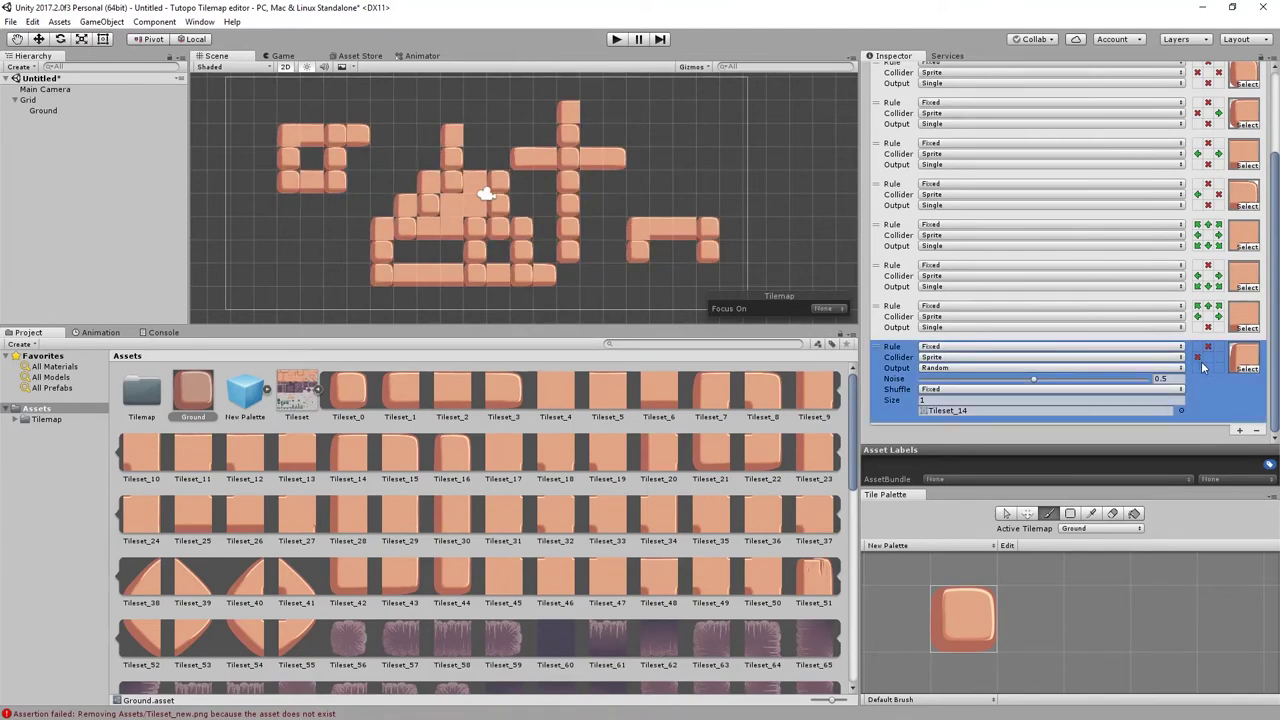
left_click(1208, 368)
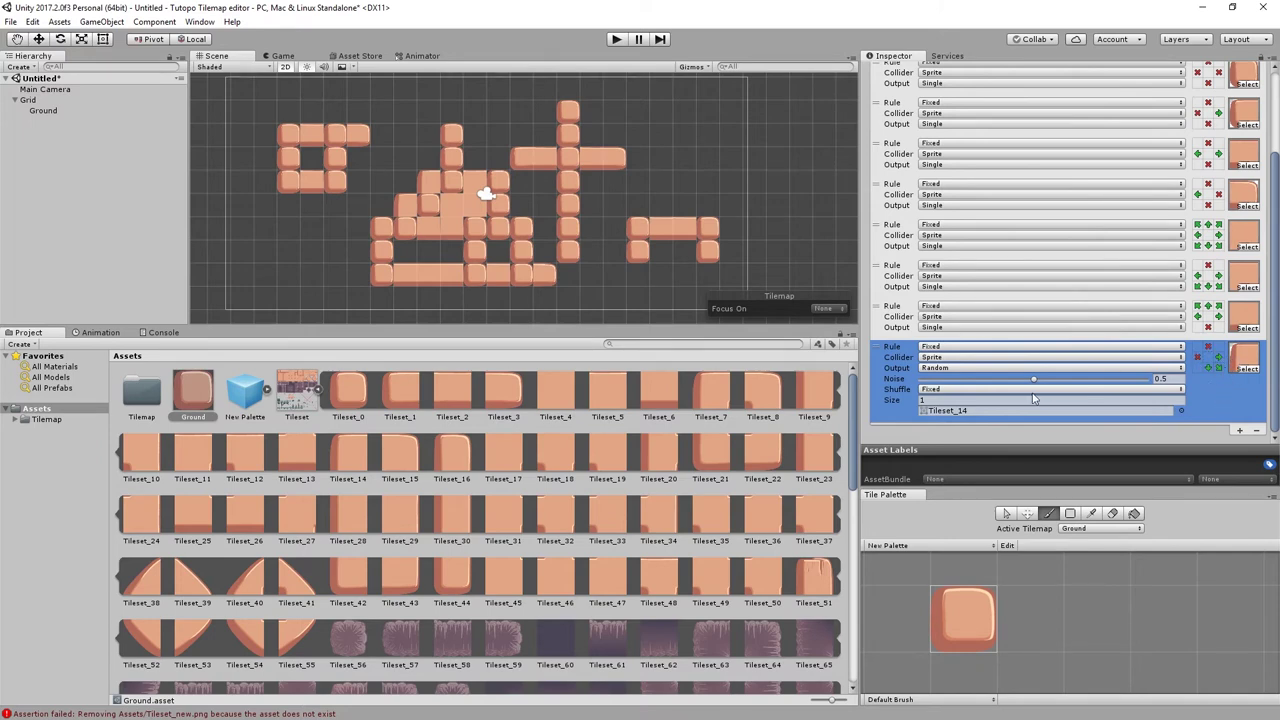
- Give the Random output Size 2 with Tileset_38 added, and paint test tiles in the centre shape
left_click(947, 368)
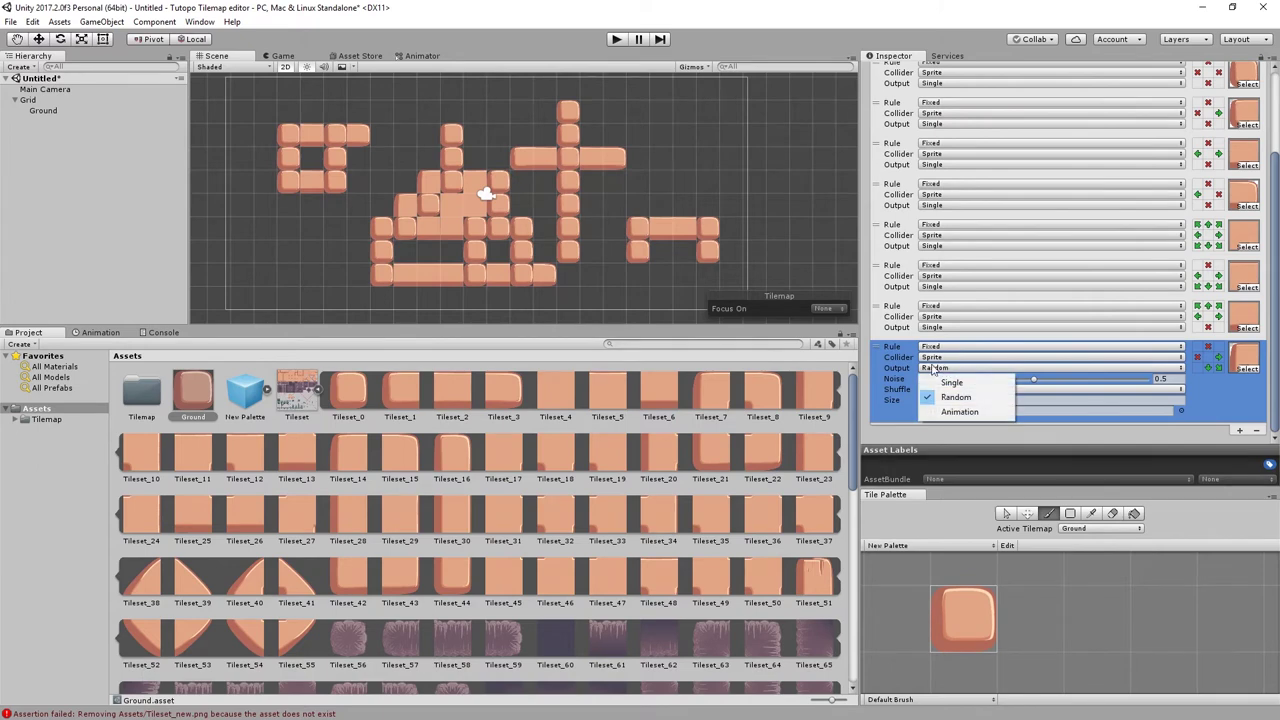
left_click(1249, 402)
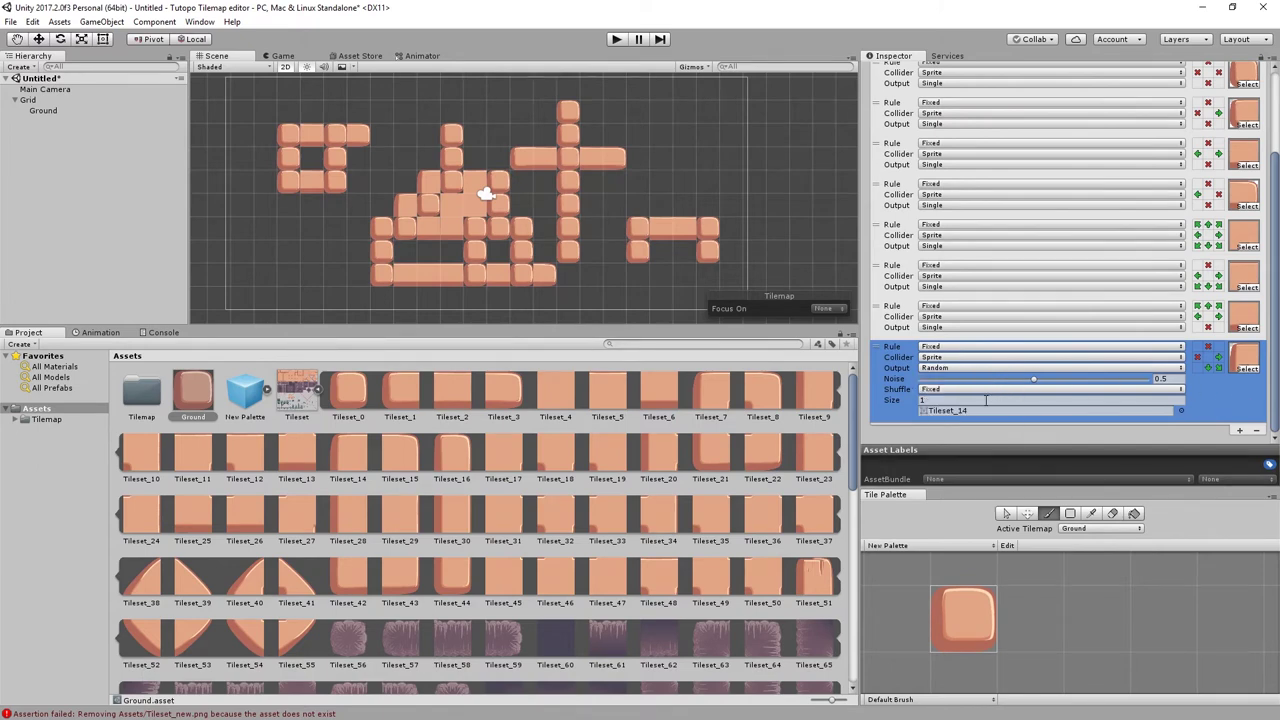
left_click(930, 400)
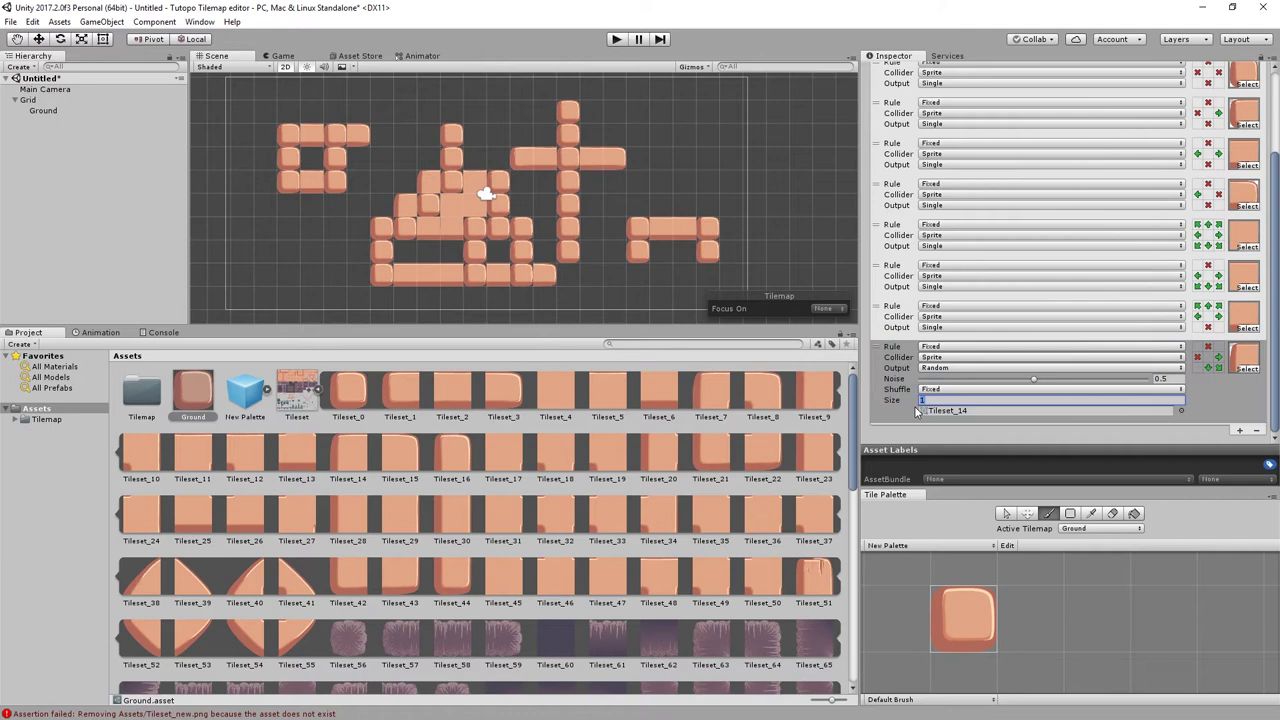
type("2")
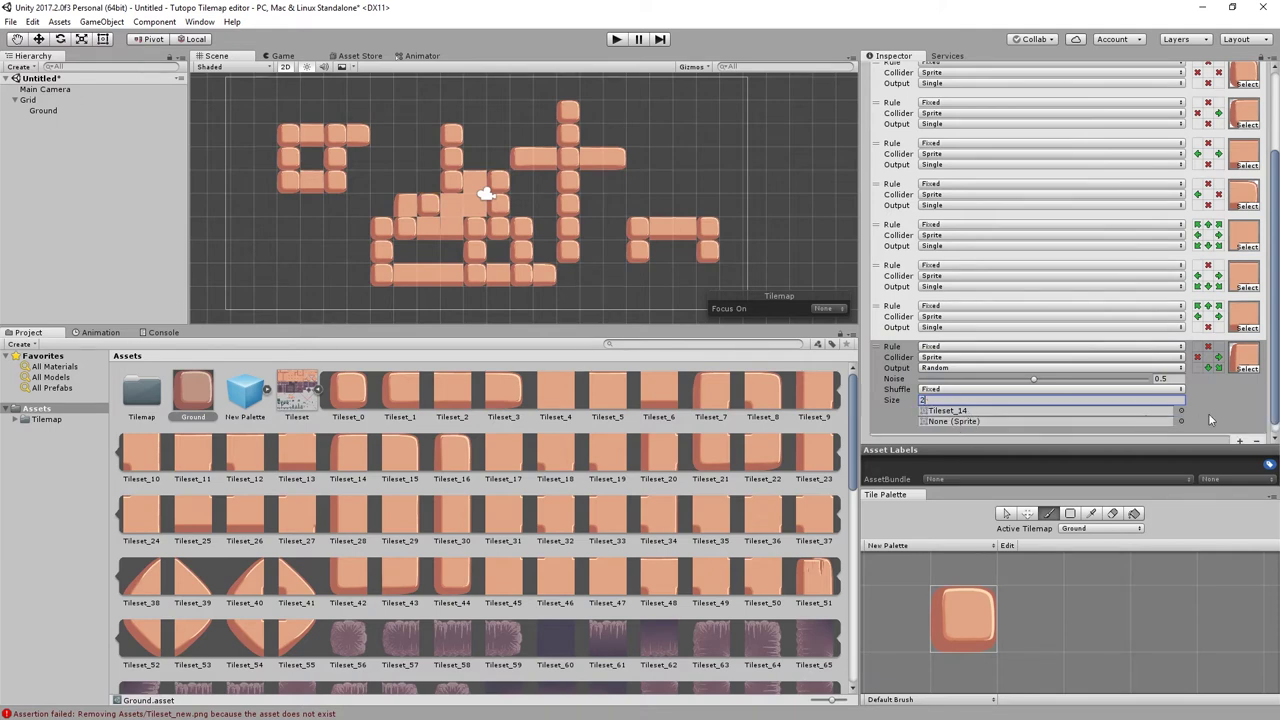
left_click(1210, 420)
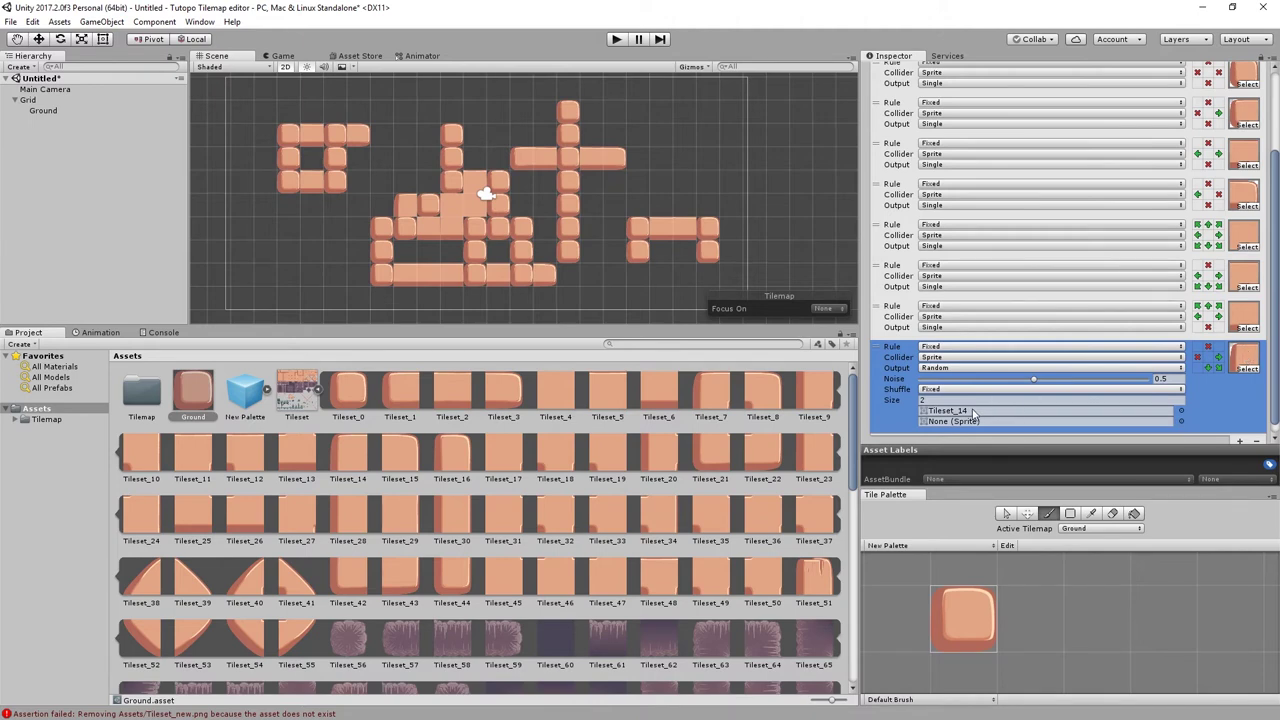
mouse_move(141, 578)
left_mouse_down()
mouse_move(876, 507)
mouse_move(977, 413)
left_mouse_up()
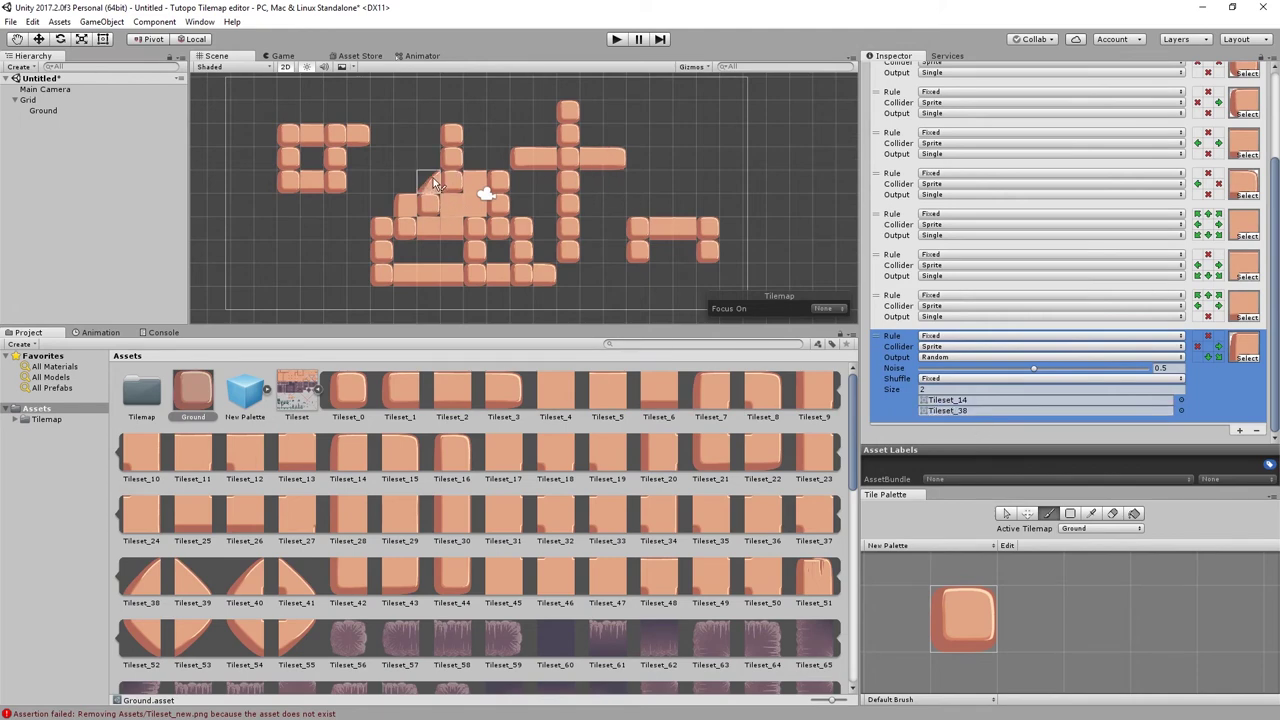
left_click_drag(437, 182, 397, 208)
left_click(408, 205)
left_click_drag(408, 208, 428, 186)
- Set the rule's random Noise to 0.5
mouse_move(1035, 372)
left_mouse_down()
mouse_move(1062, 373)
mouse_move(979, 373)
left_mouse_up()
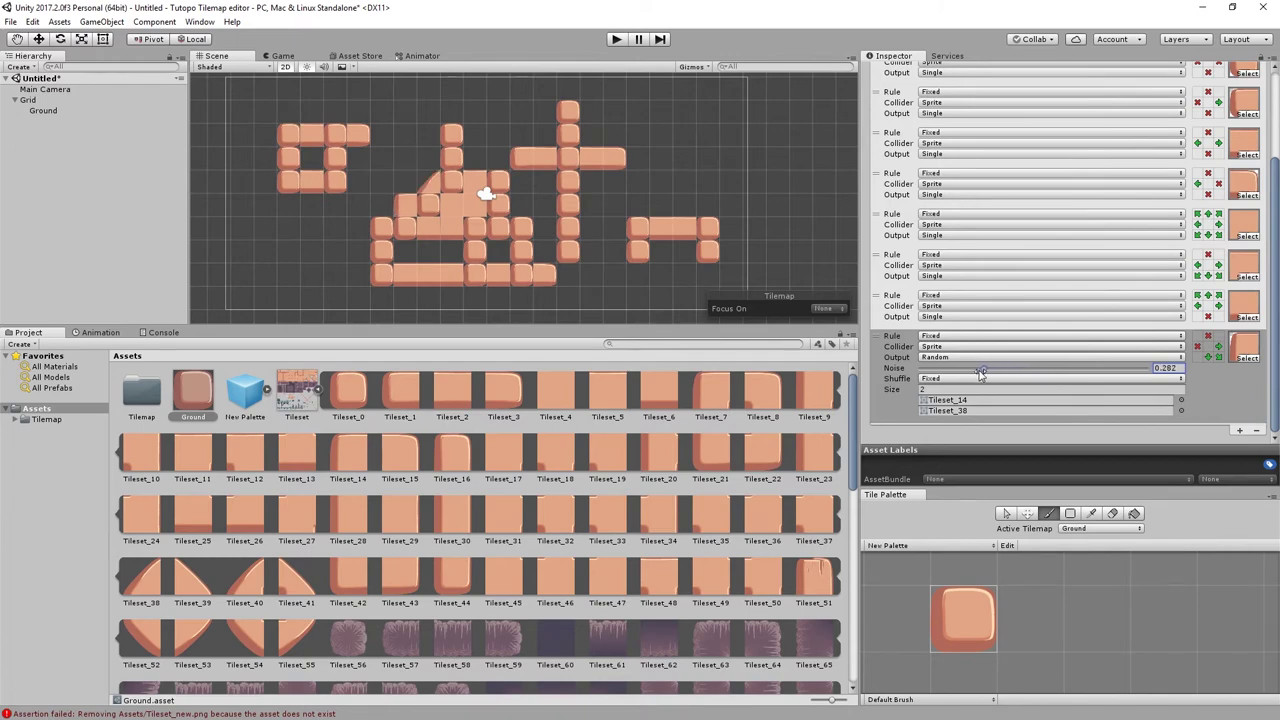
left_click_drag(976, 372, 969, 370)
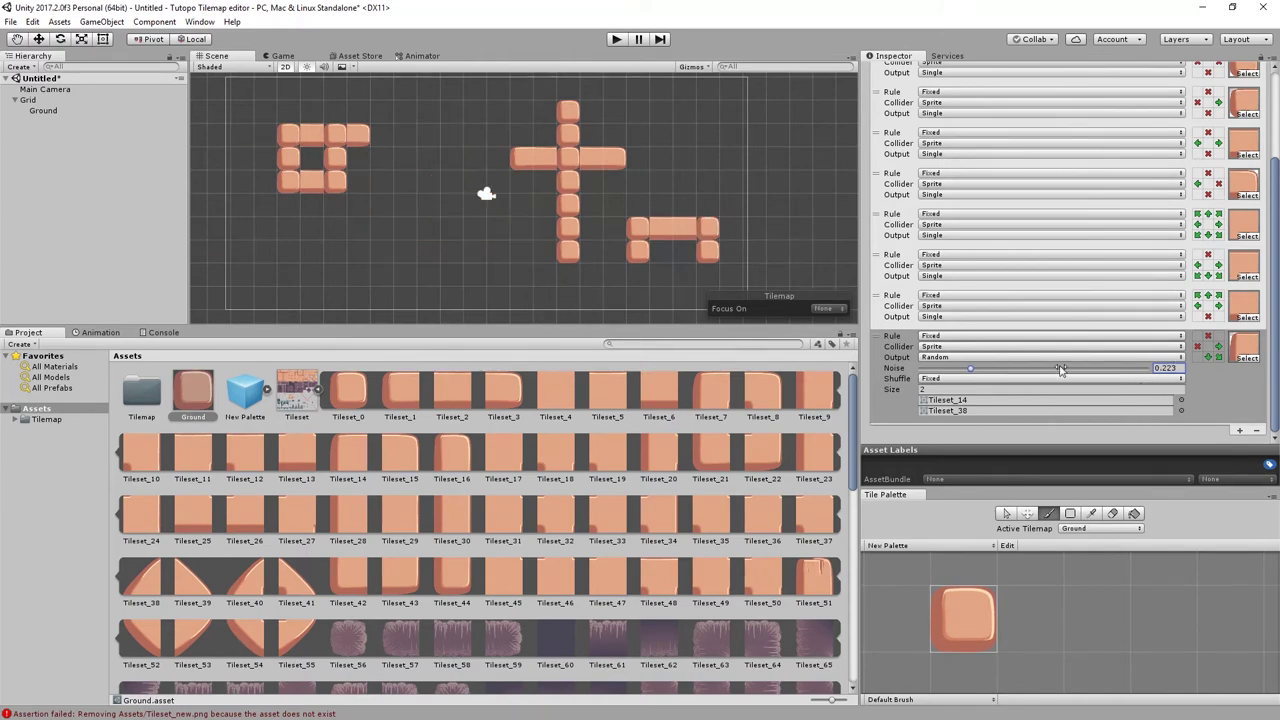
left_click(1164, 389)
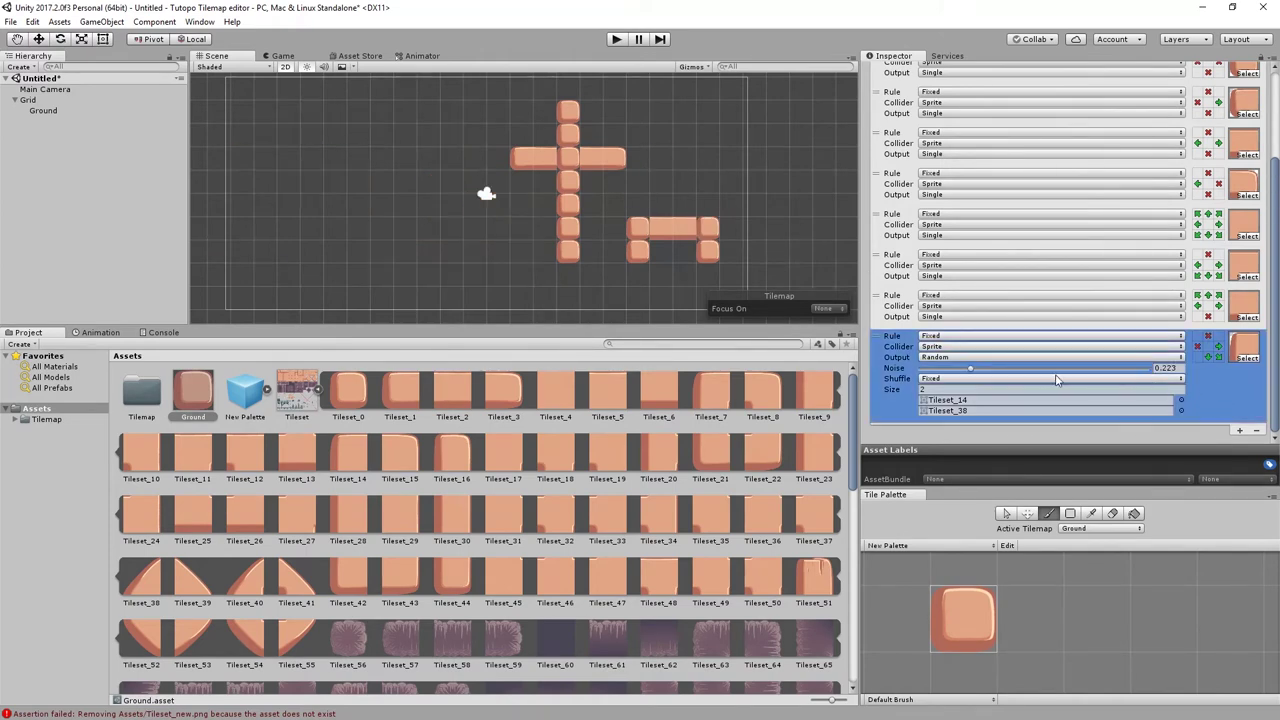
left_click_drag(976, 372, 1026, 370)
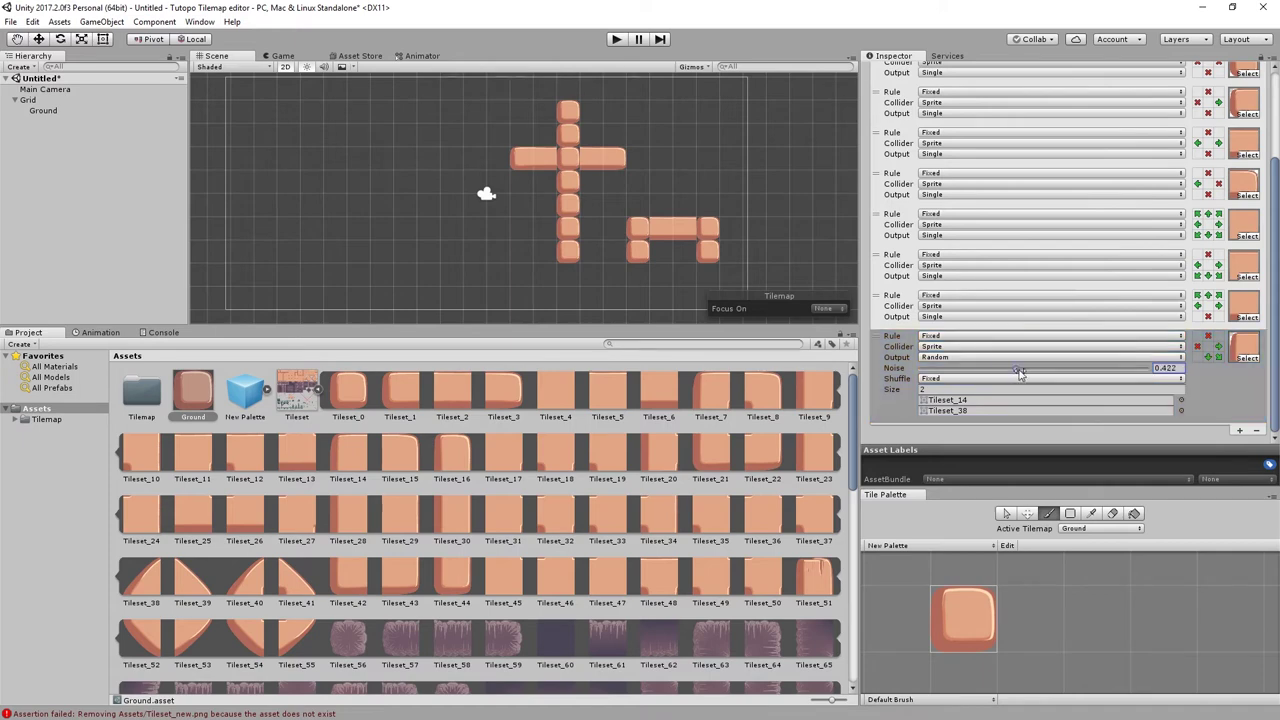
left_click(1164, 367)
type("0.5")
- Paint more Ground tiles left of centre, at top-left, and above the centre shape
mouse_move(437, 237)
left_mouse_down()
mouse_move(400, 297)
mouse_move(496, 273)
mouse_move(462, 274)
mouse_move(452, 245)
left_mouse_up()
left_click_drag(294, 121, 312, 175)
left_click(312, 134)
left_click(430, 112)
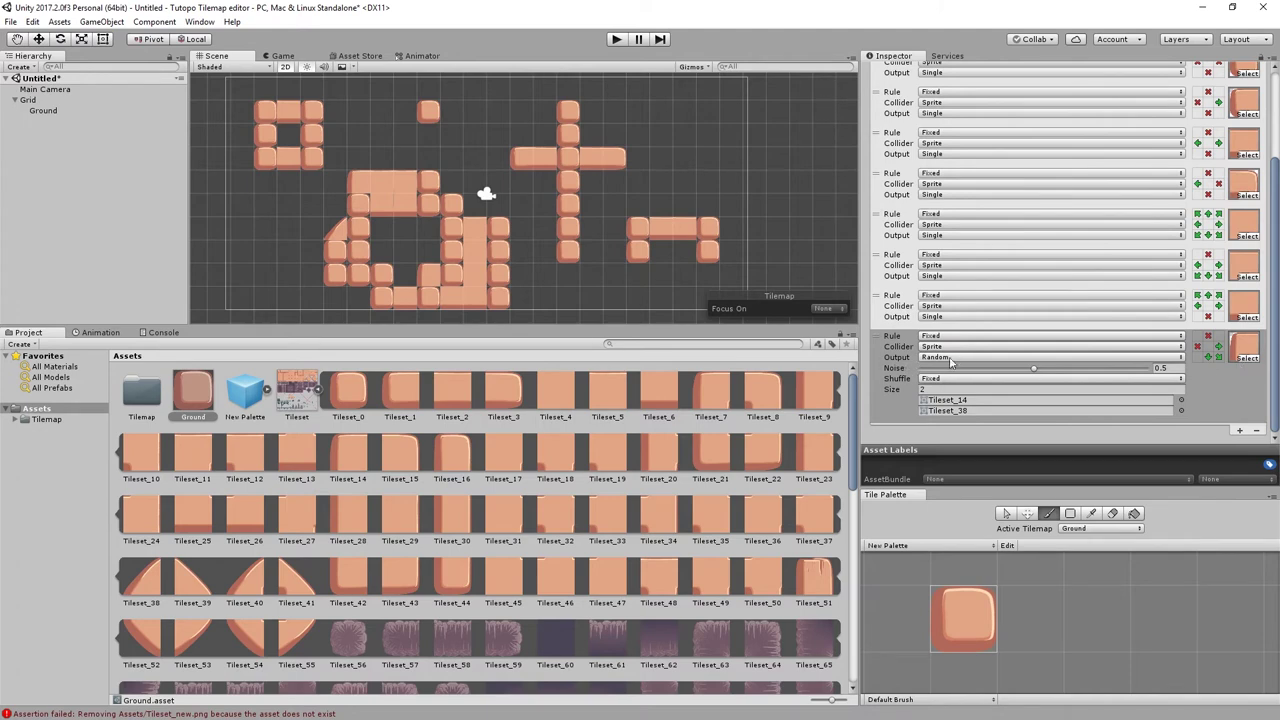
left_click(1239, 430)
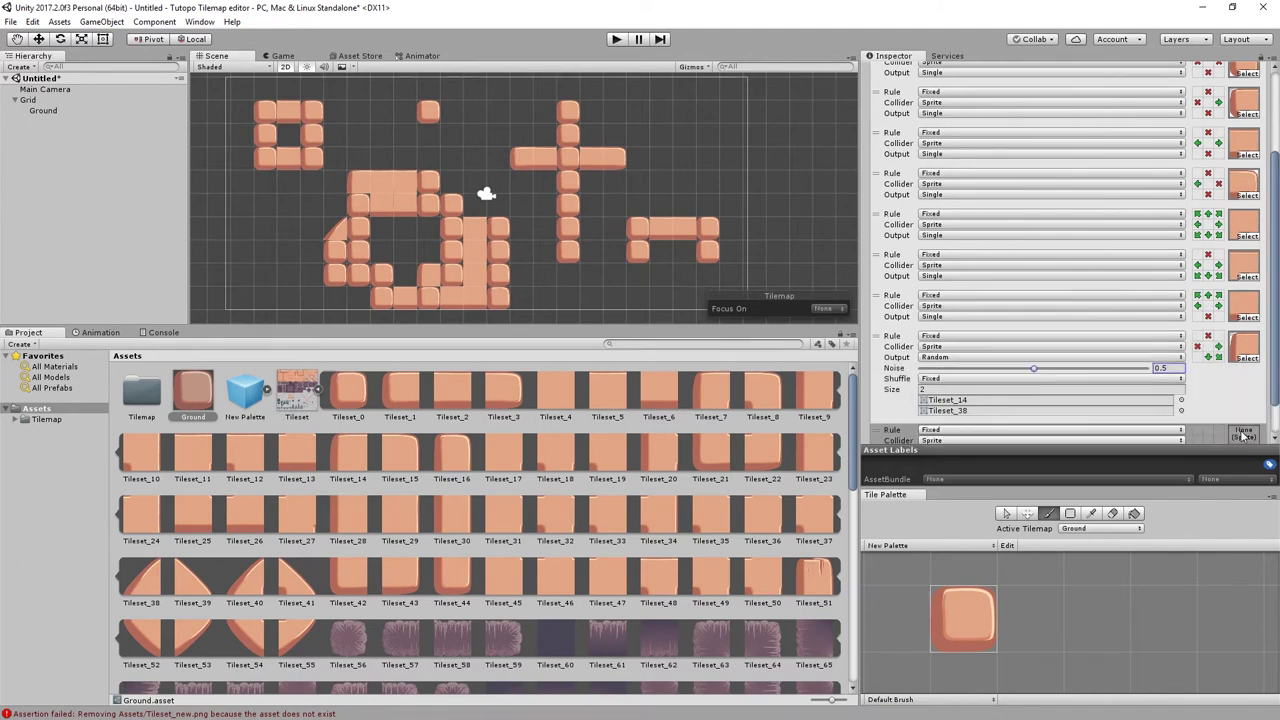
- Give the new rule Tileset_15 with Random output and set its neighbours, none to the right
scroll(1220, 360, "down", 2)
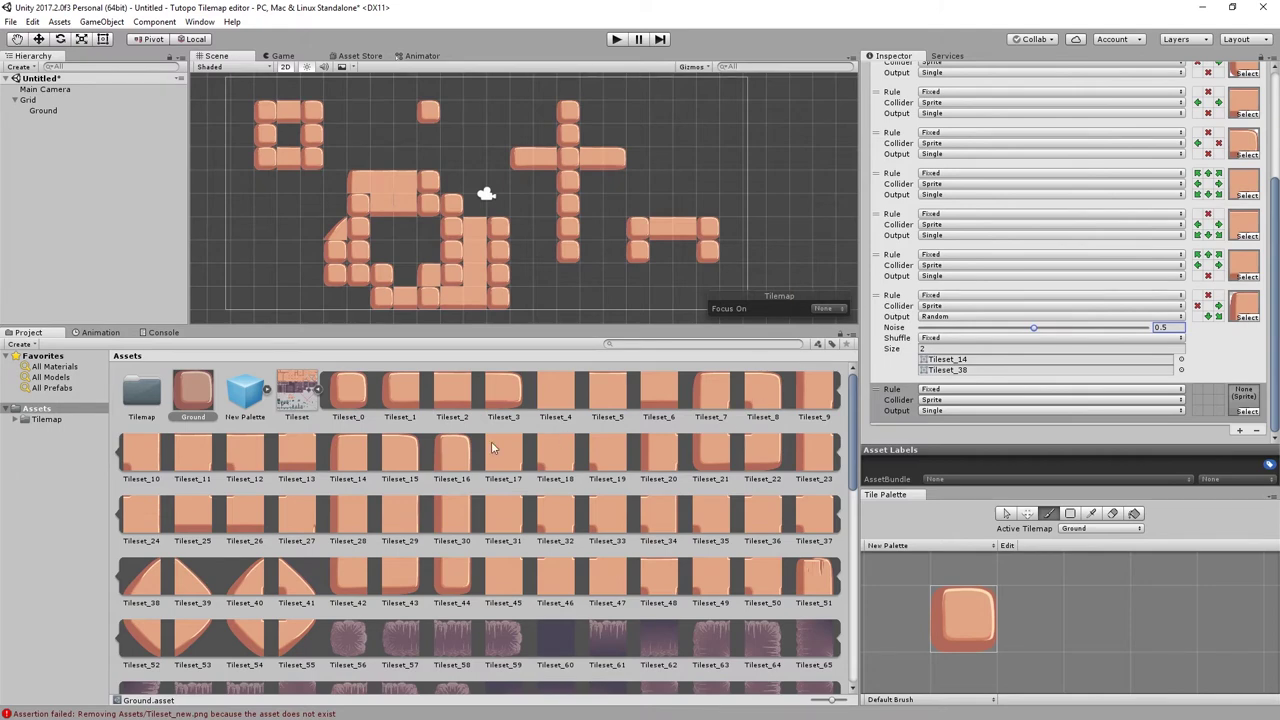
left_click_drag(1273, 425, 1240, 404)
left_click(1065, 411)
key("Down")
key("Return")
left_click(1197, 389)
left_click(1197, 389)
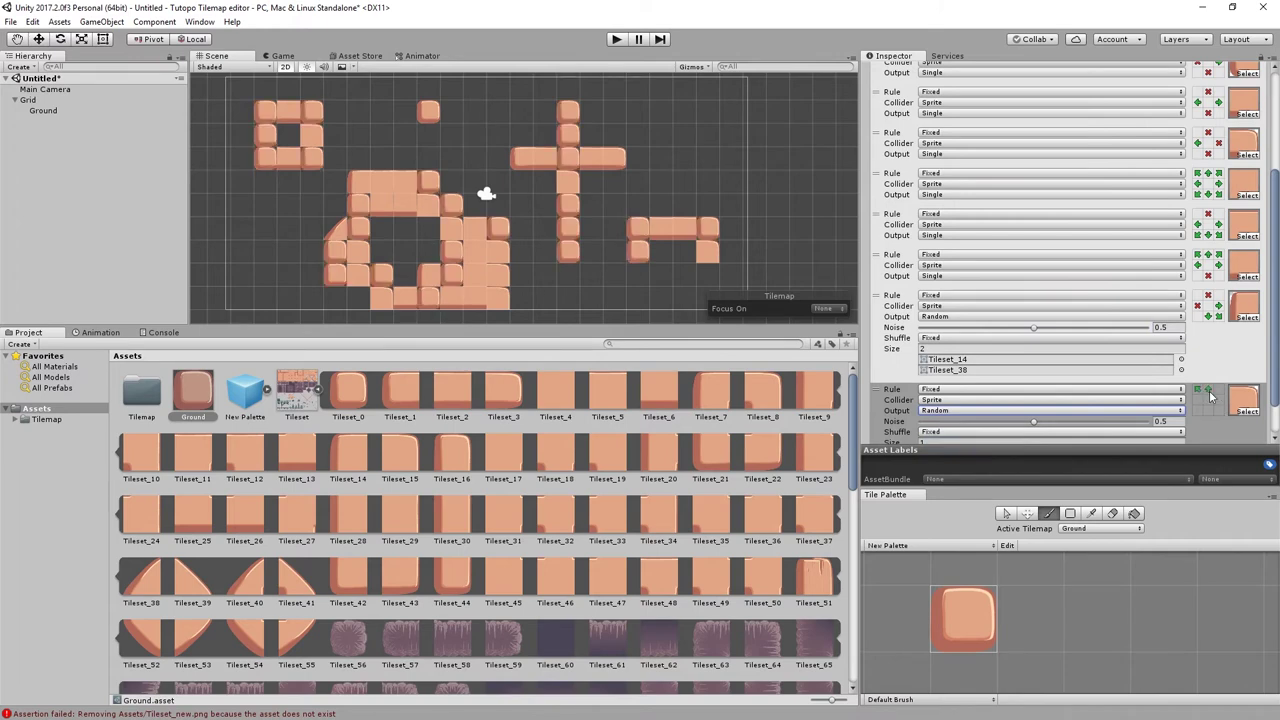
left_click(1208, 389)
left_click(1208, 389)
left_click(1218, 400)
left_click(1217, 402)
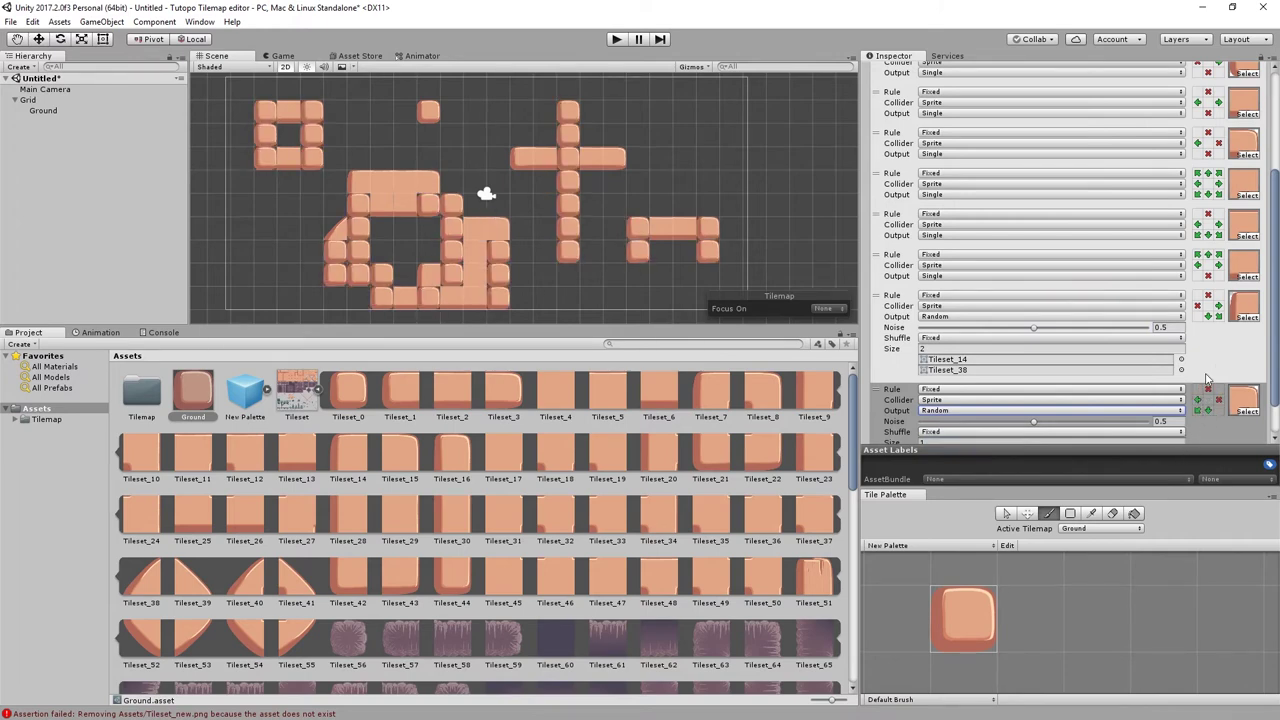
- Set its random sprite count to 2 with Tileset_39 as the second sprite, then paint a test tile
scroll(1220, 342, "down", 2)
left_click(931, 401)
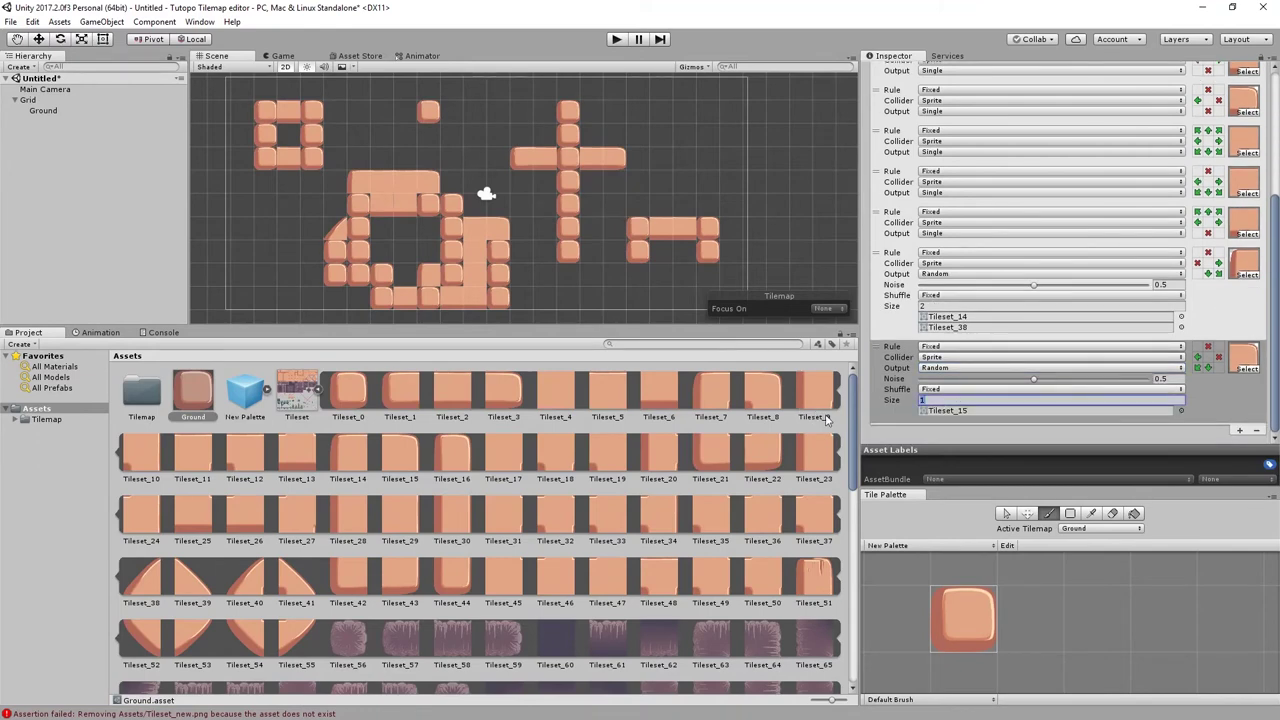
type("2")
key("Return")
left_click_drag(193, 582, 1001, 420)
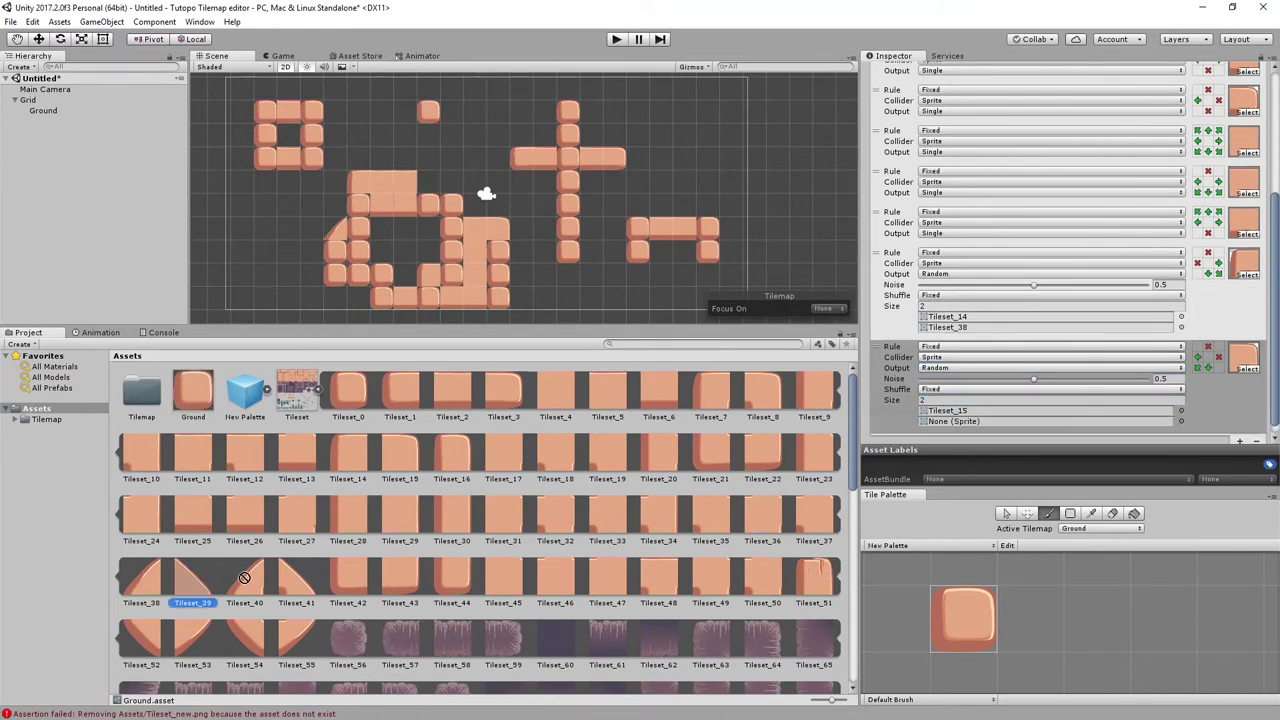
left_click(524, 230)
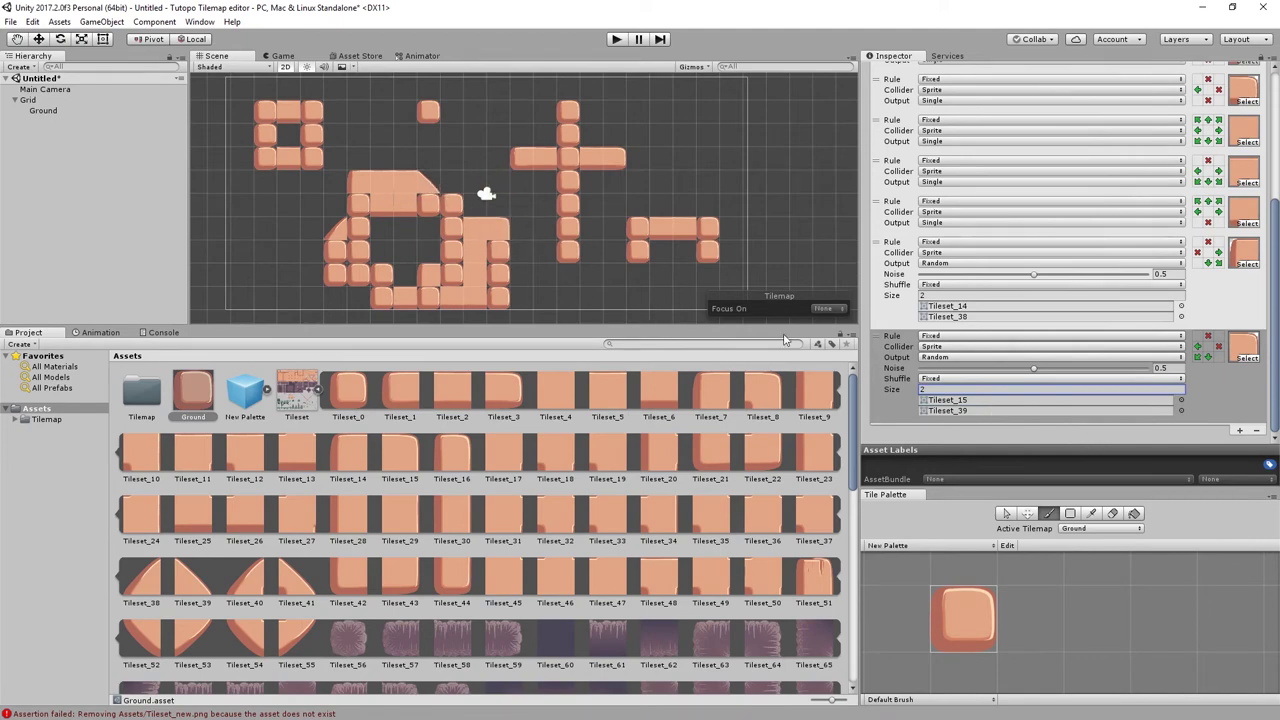
- Add another Random rule pairing Tileset_16 with Tileset_51
left_click(1242, 432)
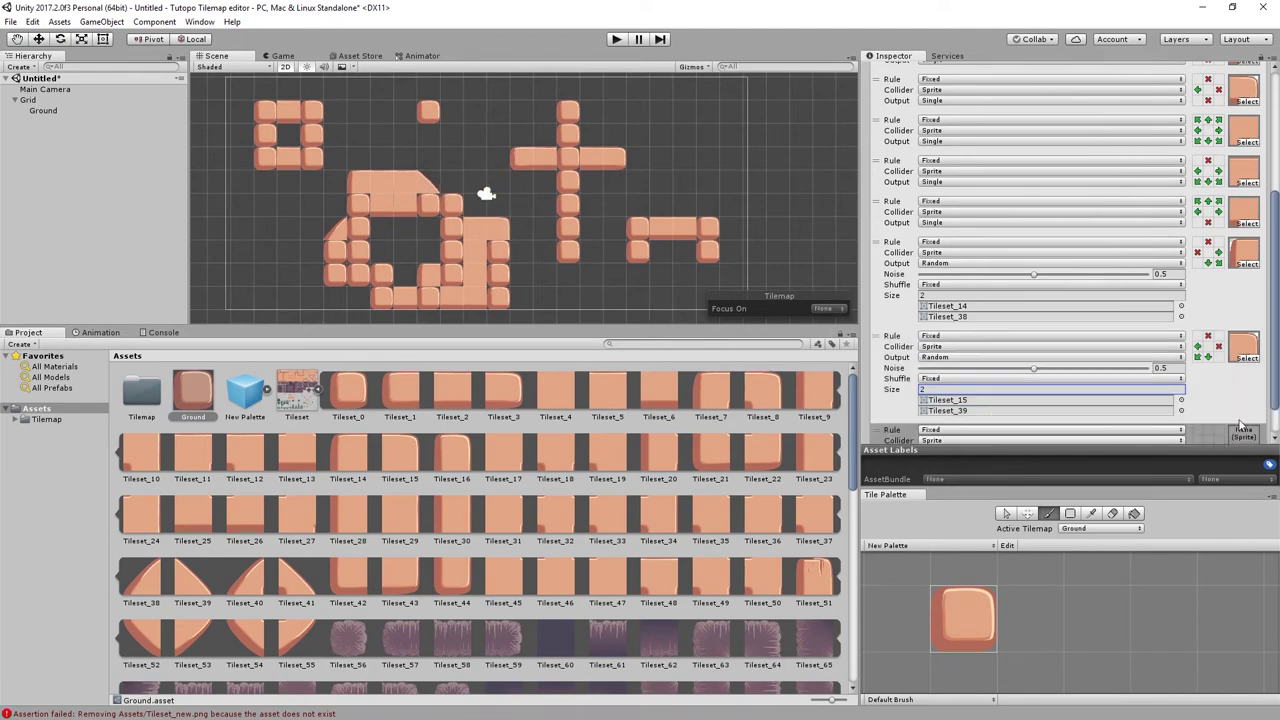
left_click(1000, 411)
left_click(956, 440)
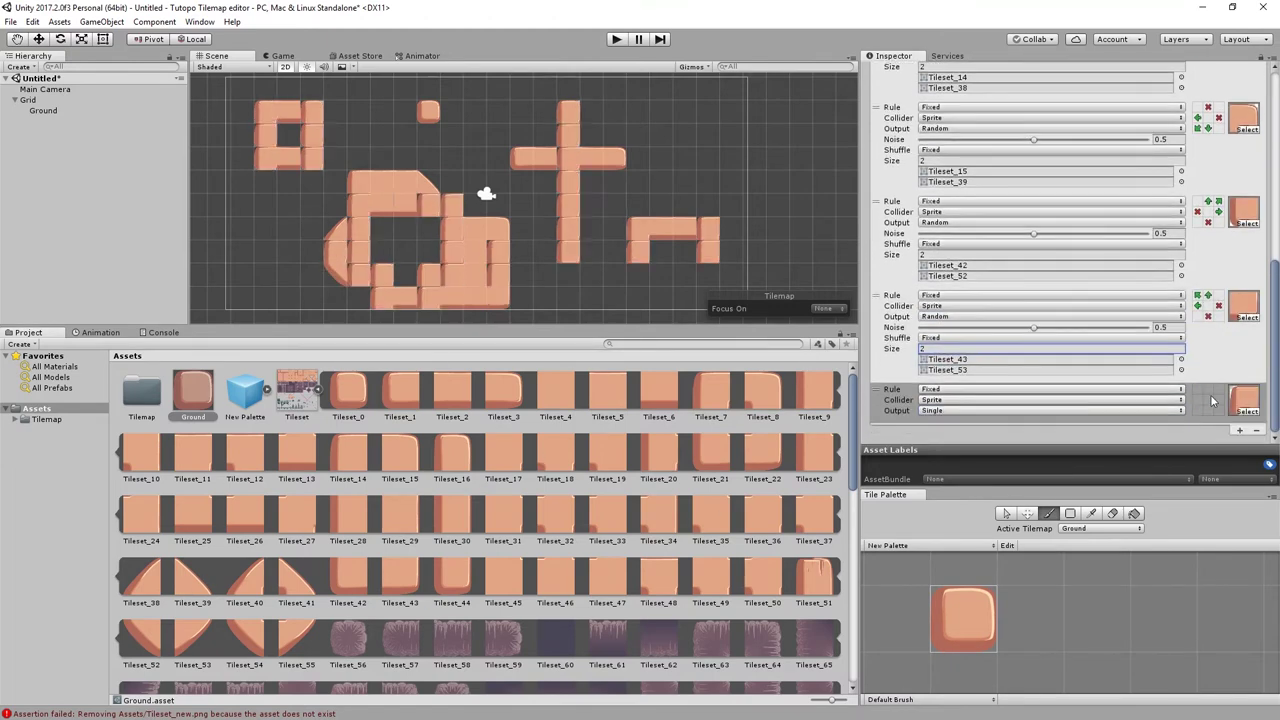
left_click_drag(1203, 403, 1240, 400)
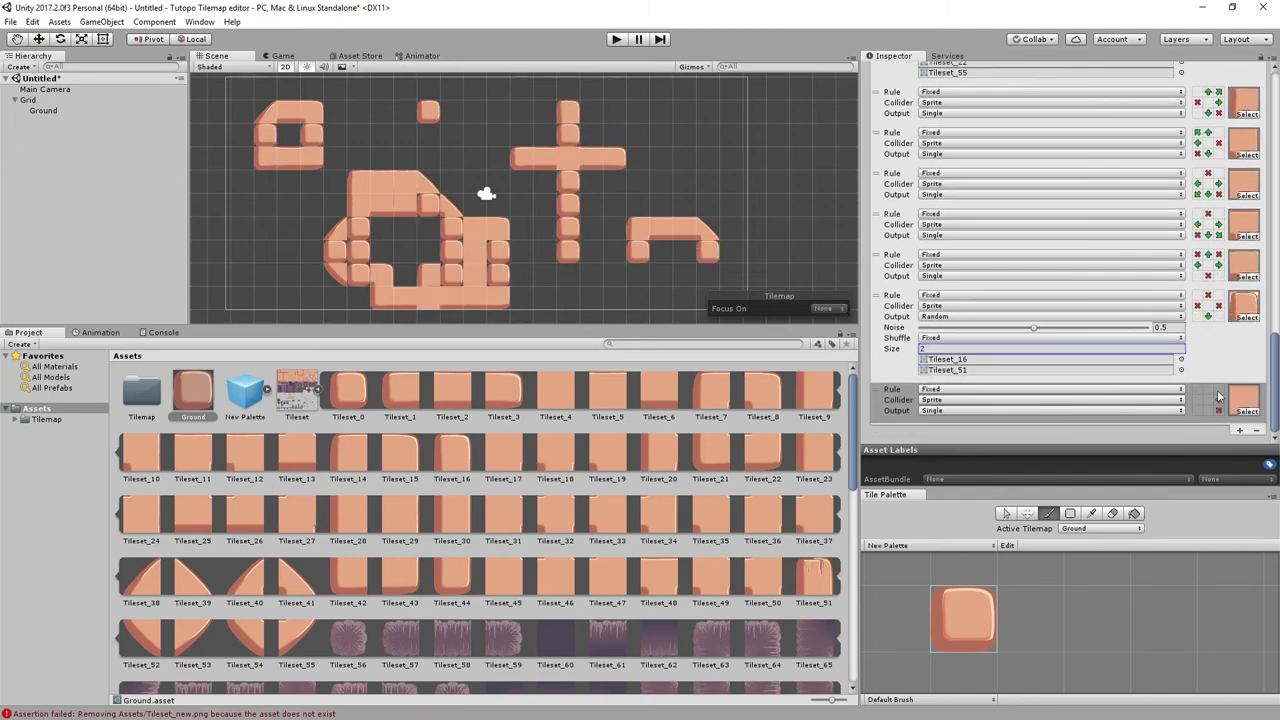
left_click(1056, 412)
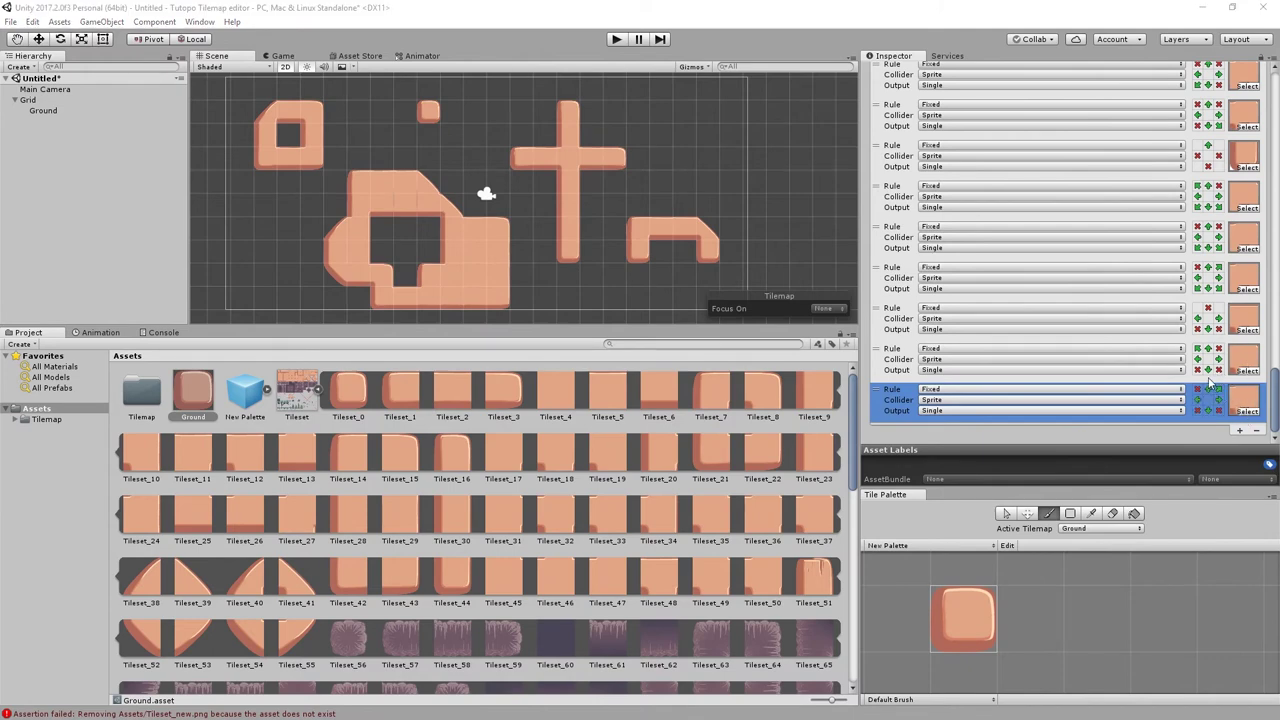
- Paint an L-shaped run at upper right, extending it right, down and along the bottom
scroll(1210, 383, "up", 2)
scroll(1210, 383, "up", 2)
scroll(1210, 383, "up", 2)
scroll(1211, 384, "up", 2)
scroll(1210, 383, "up", 2)
scroll(1210, 383, "up", 2)
scroll(1210, 383, "up", 2)
scroll(1211, 383, "up", 2)
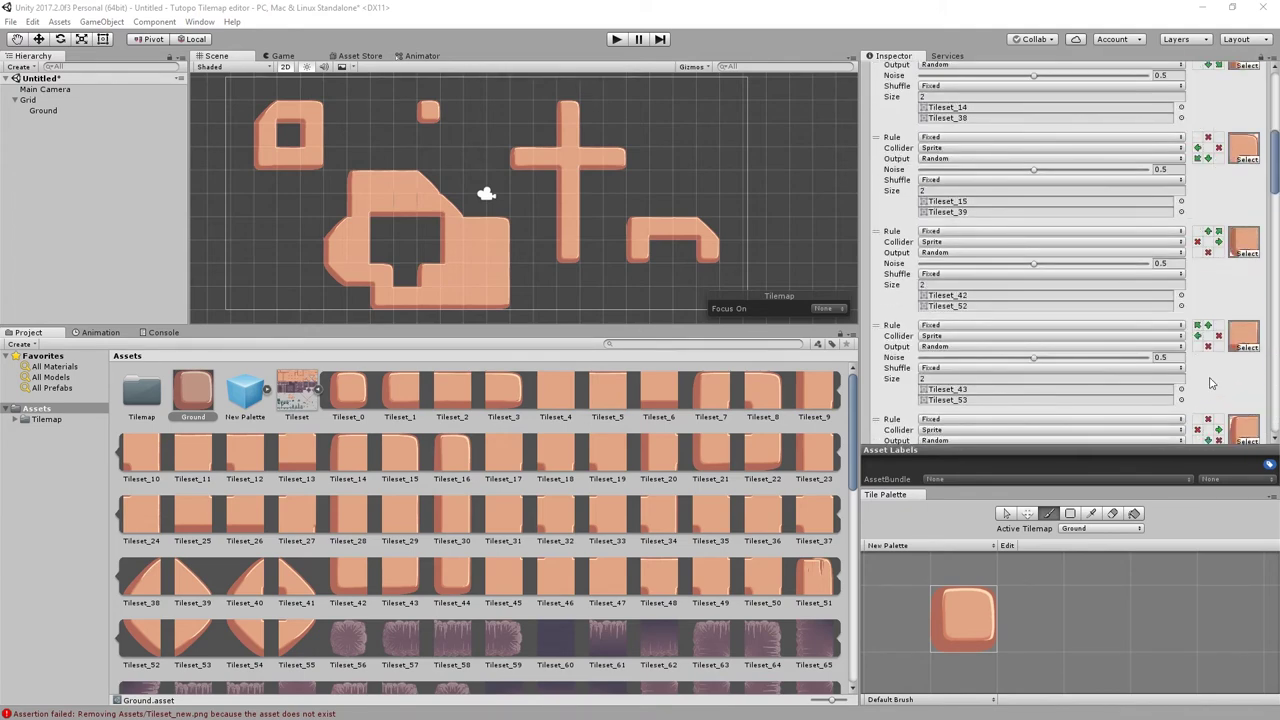
scroll(1210, 383, "up", 3)
scroll(1210, 383, "up", 3)
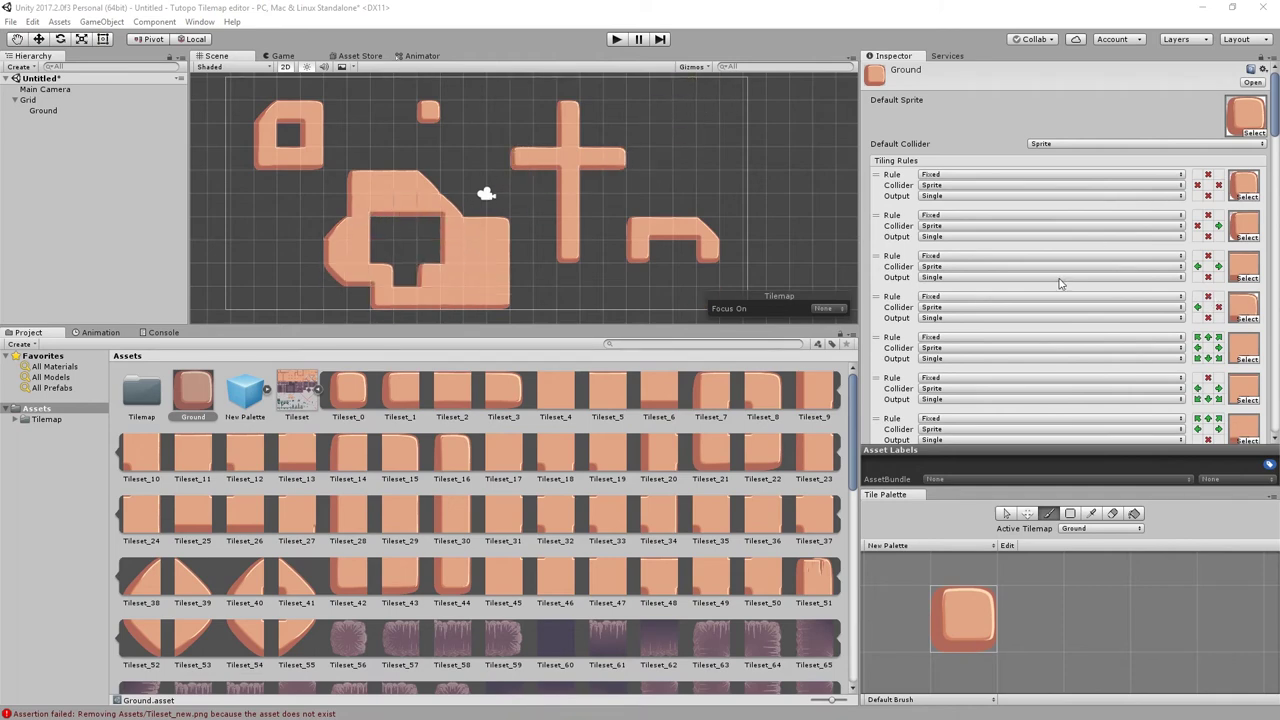
left_click_drag(708, 135, 658, 111)
mouse_move(658, 192)
left_mouse_down()
mouse_move(704, 205)
mouse_move(625, 236)
mouse_move(571, 283)
left_mouse_up()
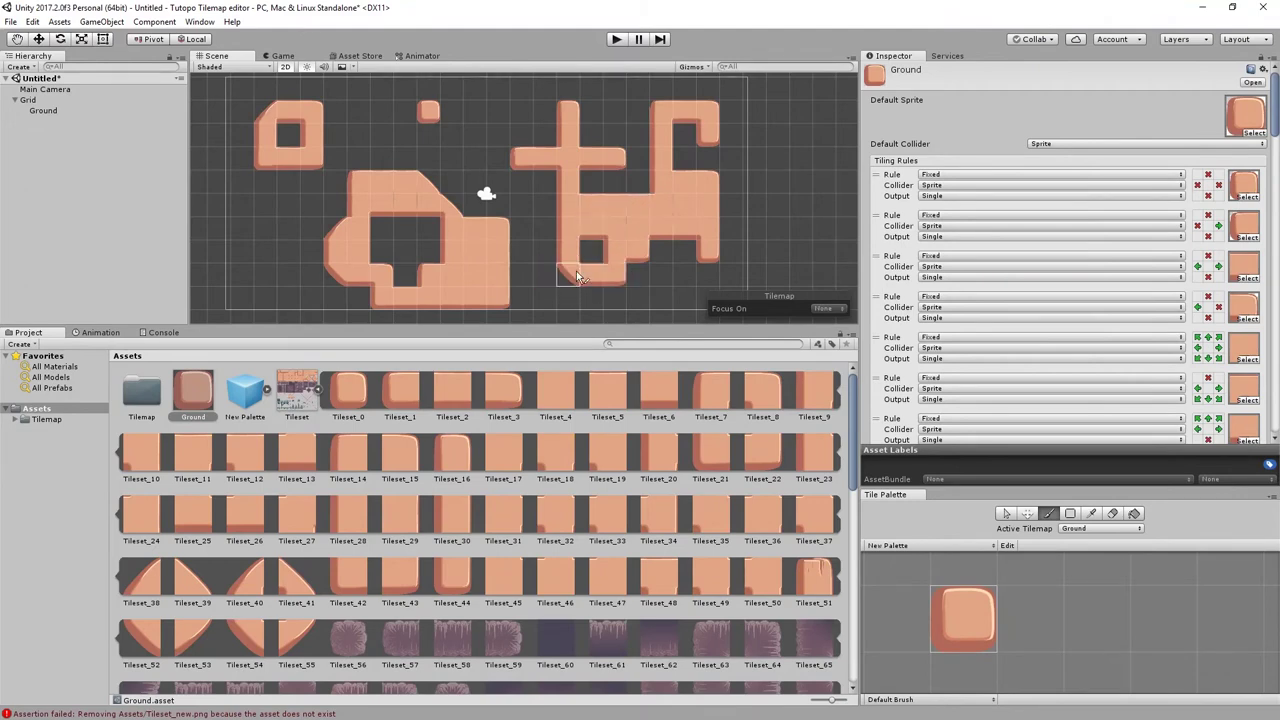
left_click_drag(589, 286, 662, 245)
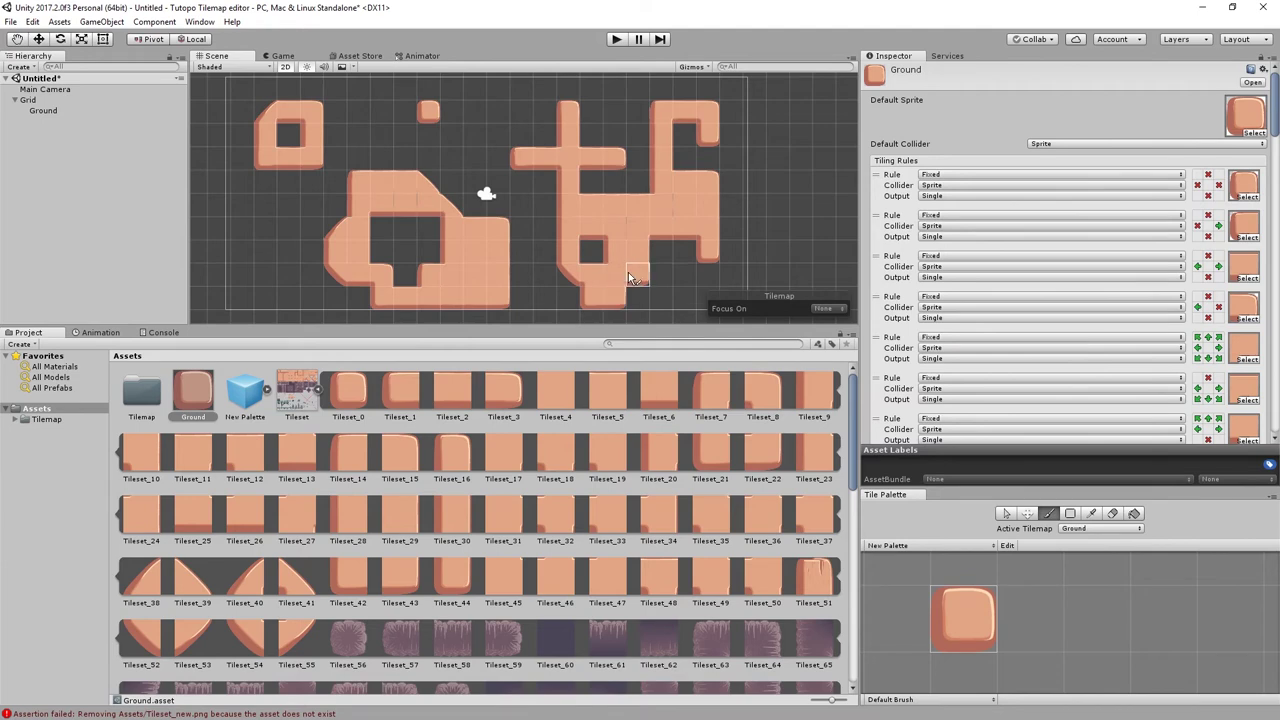
left_click_drag(691, 248, 700, 272)
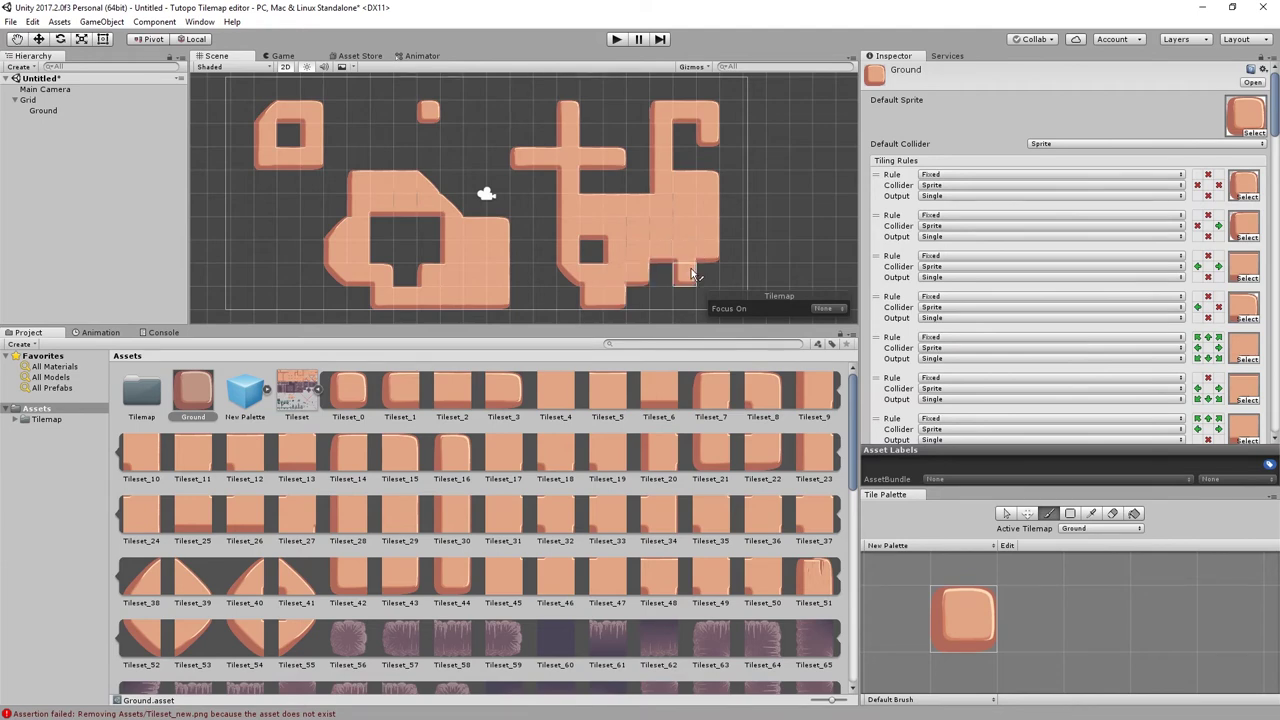
- Add upward prongs to the cross and join the left loop to the lower blob
left_click_drag(590, 178, 571, 104)
left_click(517, 116)
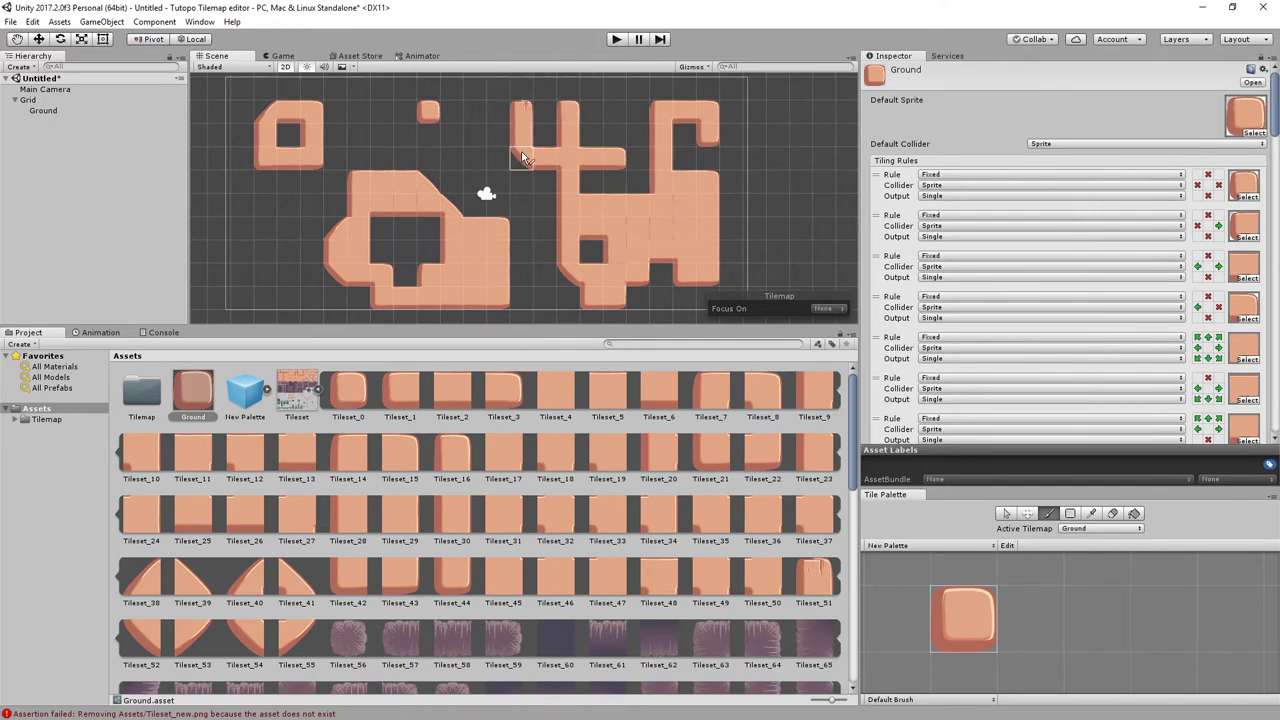
left_click_drag(473, 158, 472, 109)
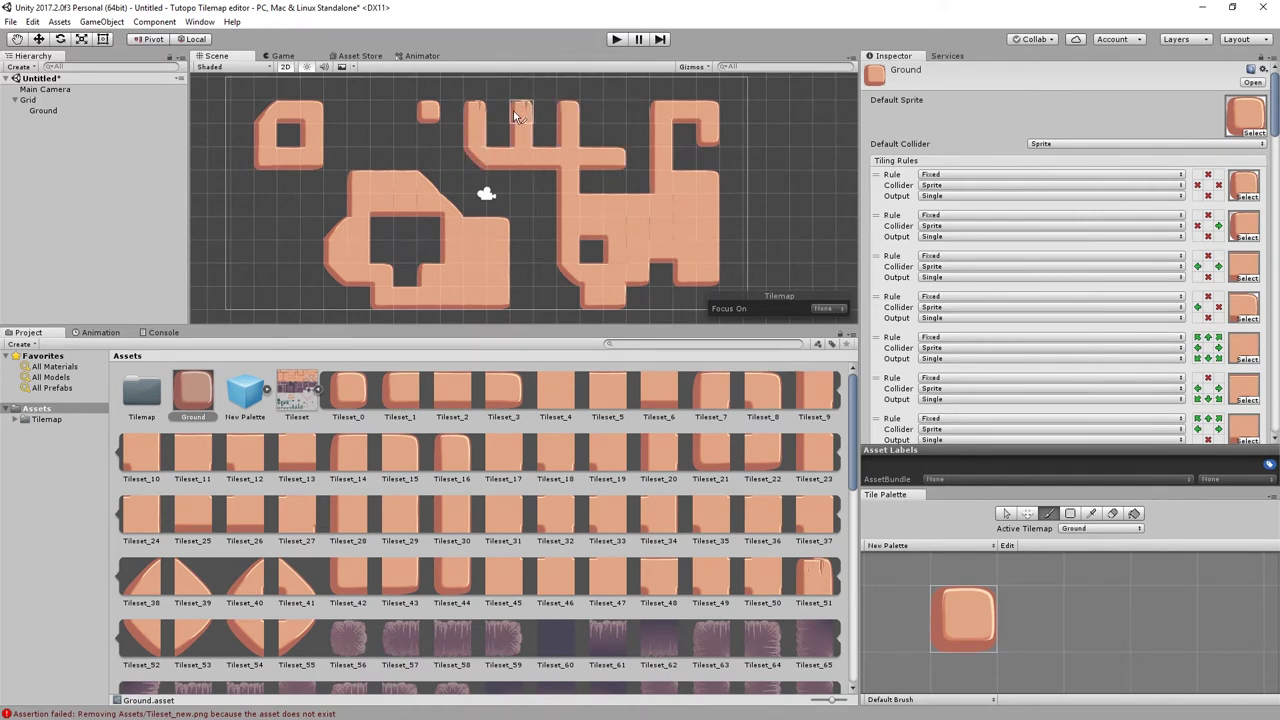
left_click(330, 162)
left_click(365, 165)
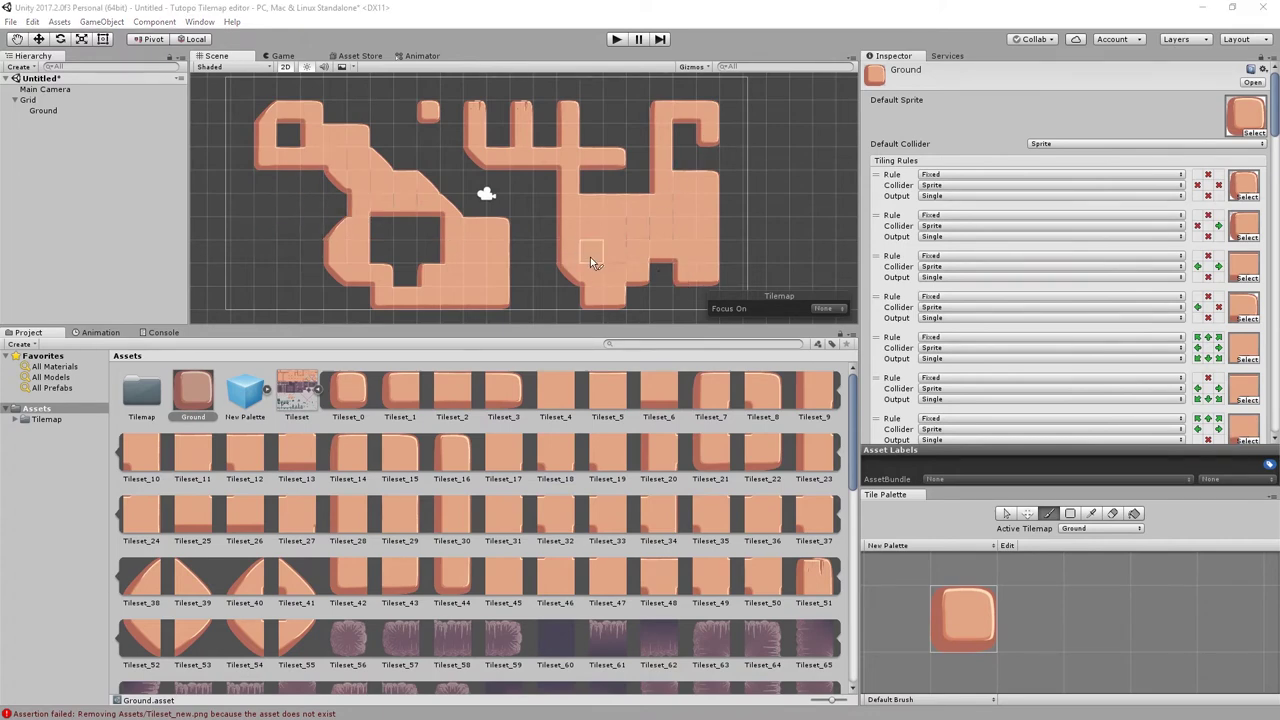
middle_click_drag(622, 223, 648, 225)
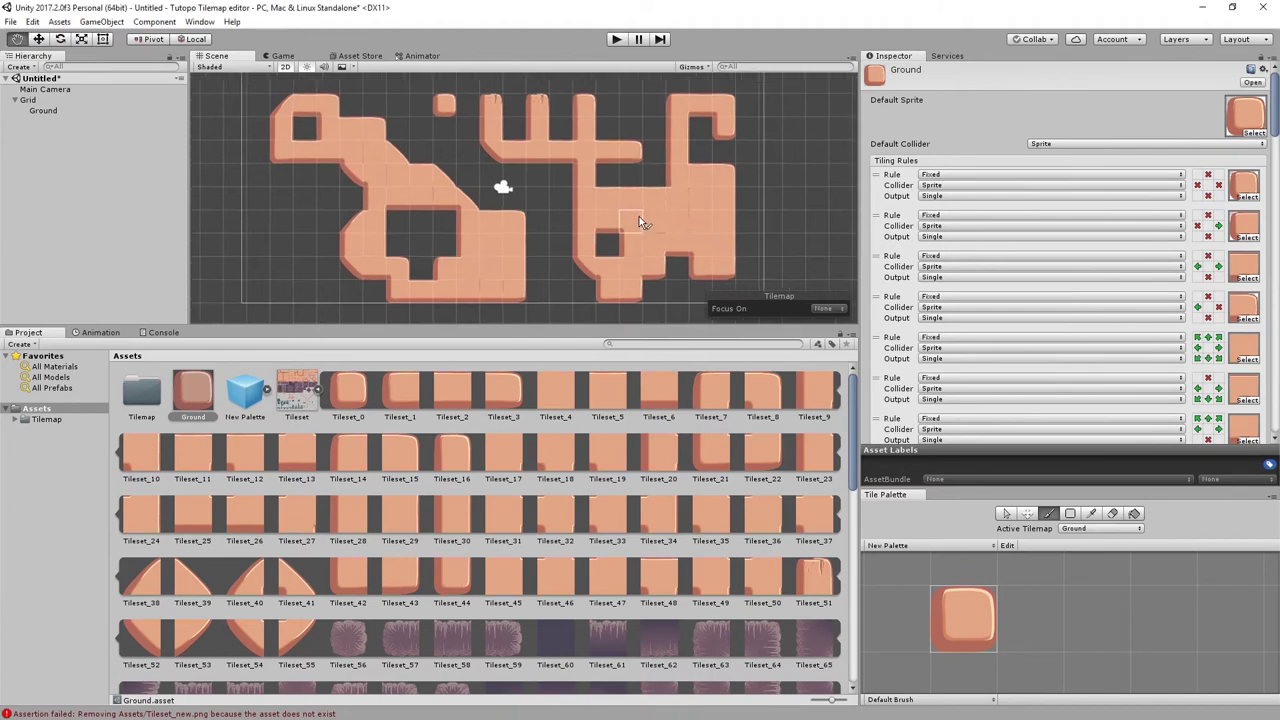
mouse_move(632, 326)
left_mouse_down()
mouse_move(632, 511)
mouse_move(560, 545)
left_mouse_up()
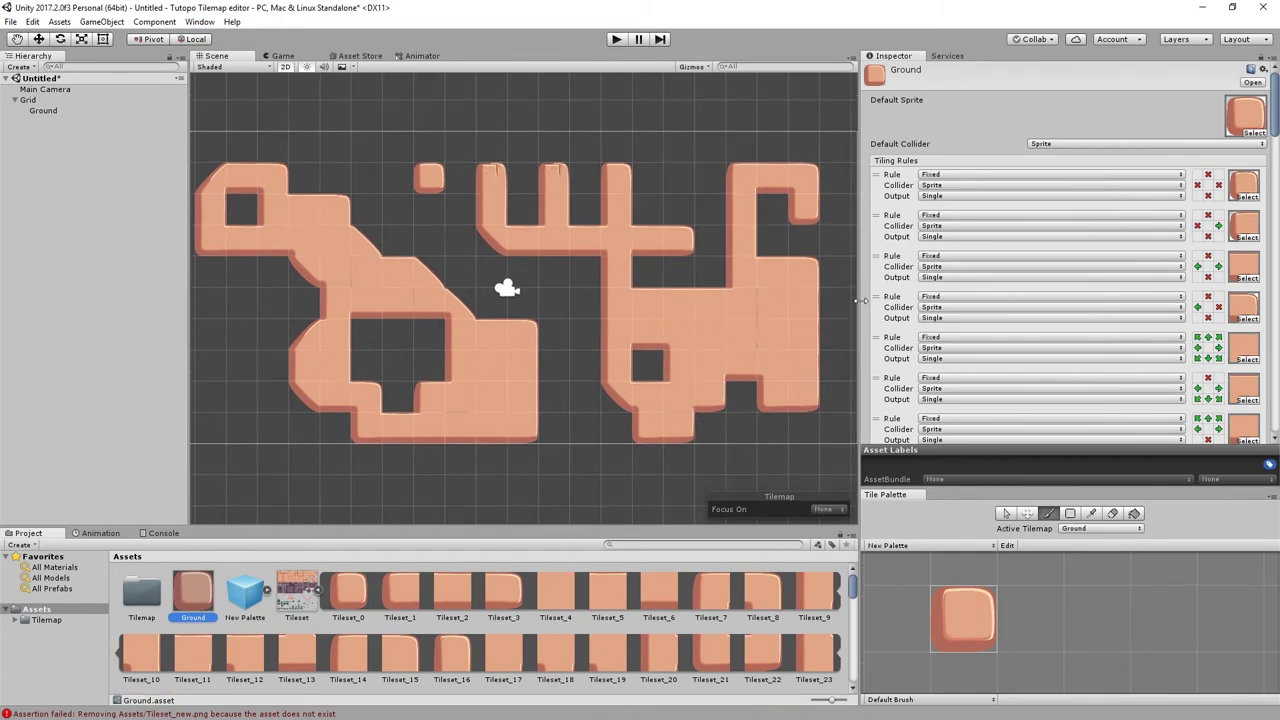
- Widen the Scene view, stop painting, and zoom and pan around the painted tilemap
left_click_drag(860, 291, 1013, 291)
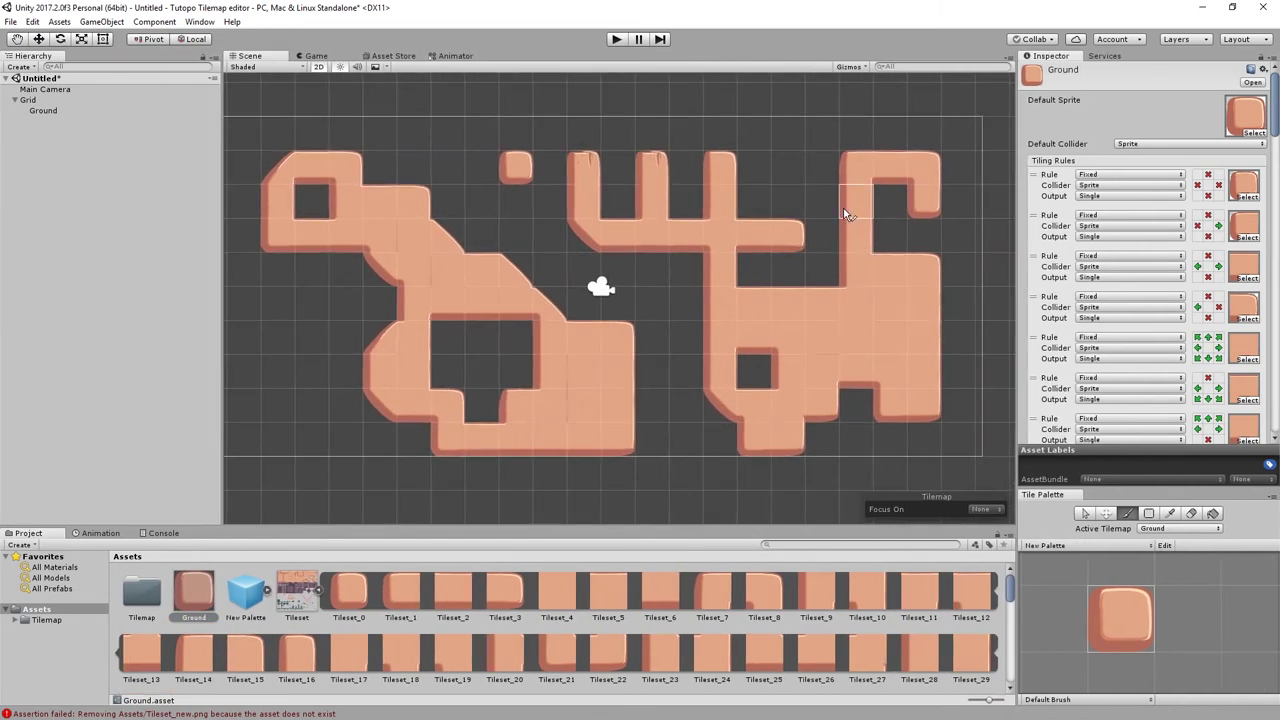
scroll(808, 351, "up", 2)
scroll(771, 349, "up", 3)
scroll(819, 350, "up", 2)
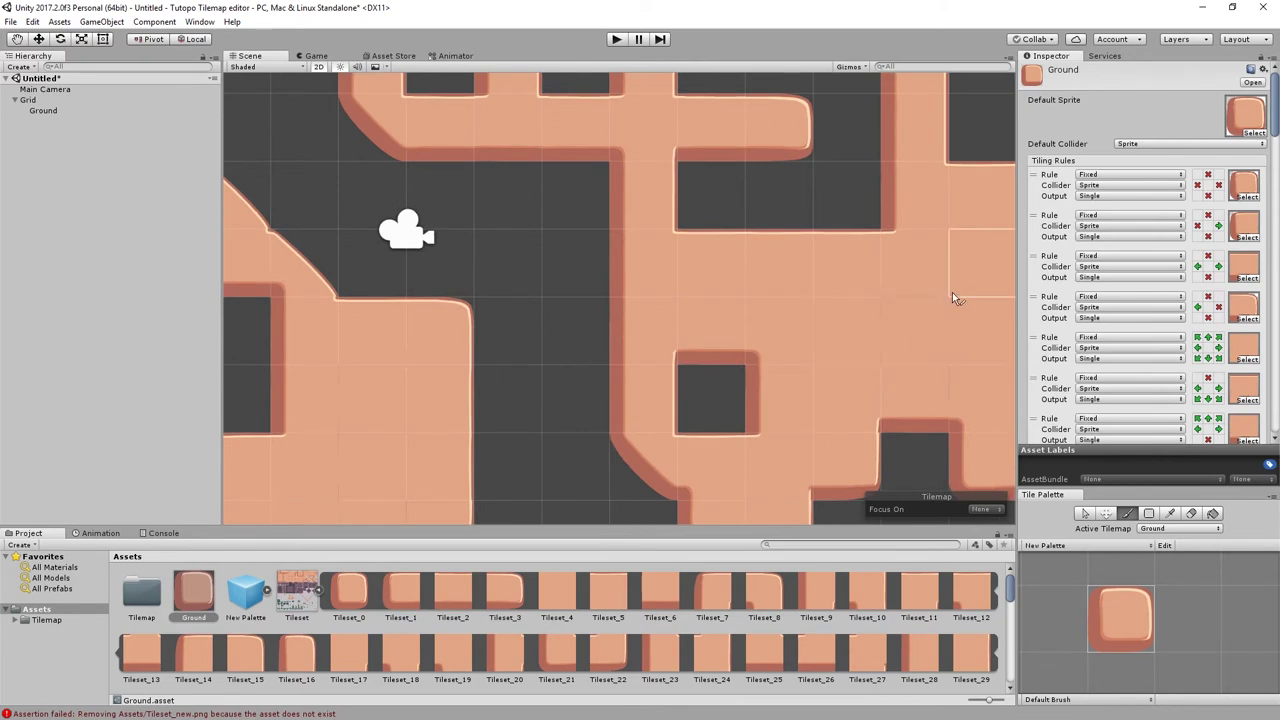
left_click(1127, 513)
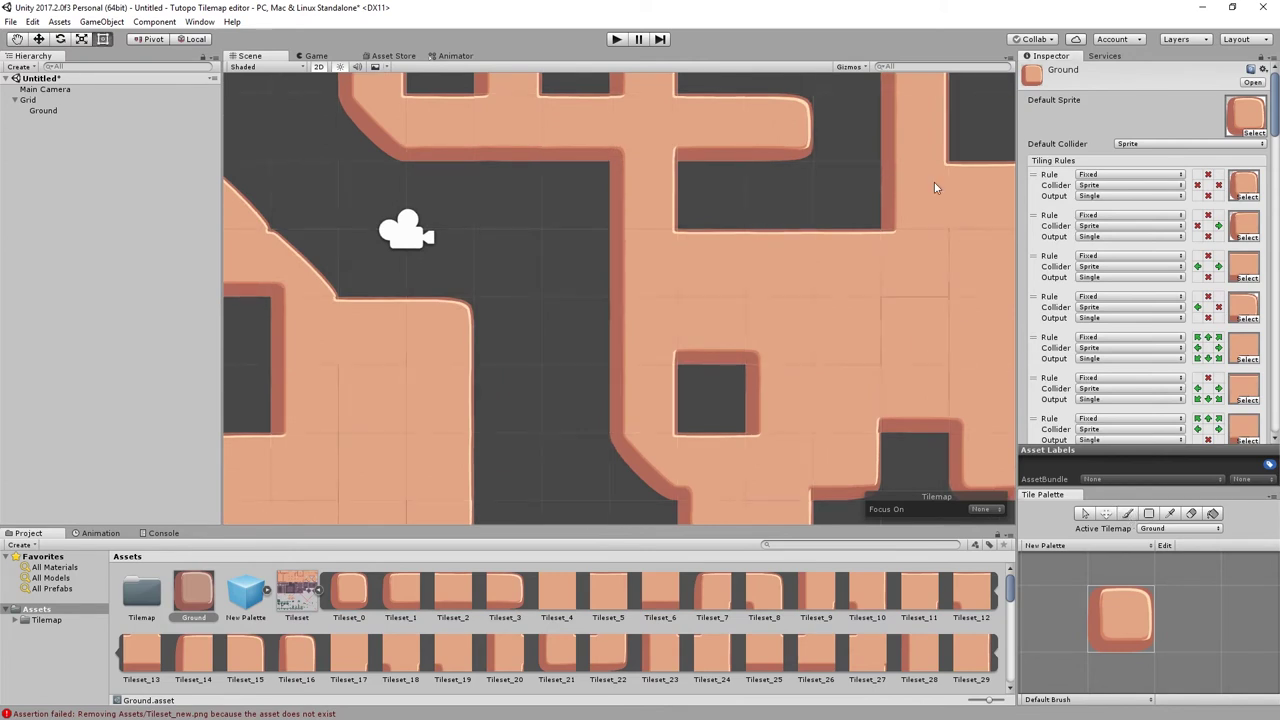
mouse_move(923, 316)
middle_mouse_down()
mouse_move(656, 260)
mouse_move(880, 270)
middle_mouse_up()
mouse_move(485, 293)
middle_mouse_down()
mouse_move(721, 277)
mouse_move(736, 320)
middle_mouse_up()
scroll(736, 320, "down", 3)
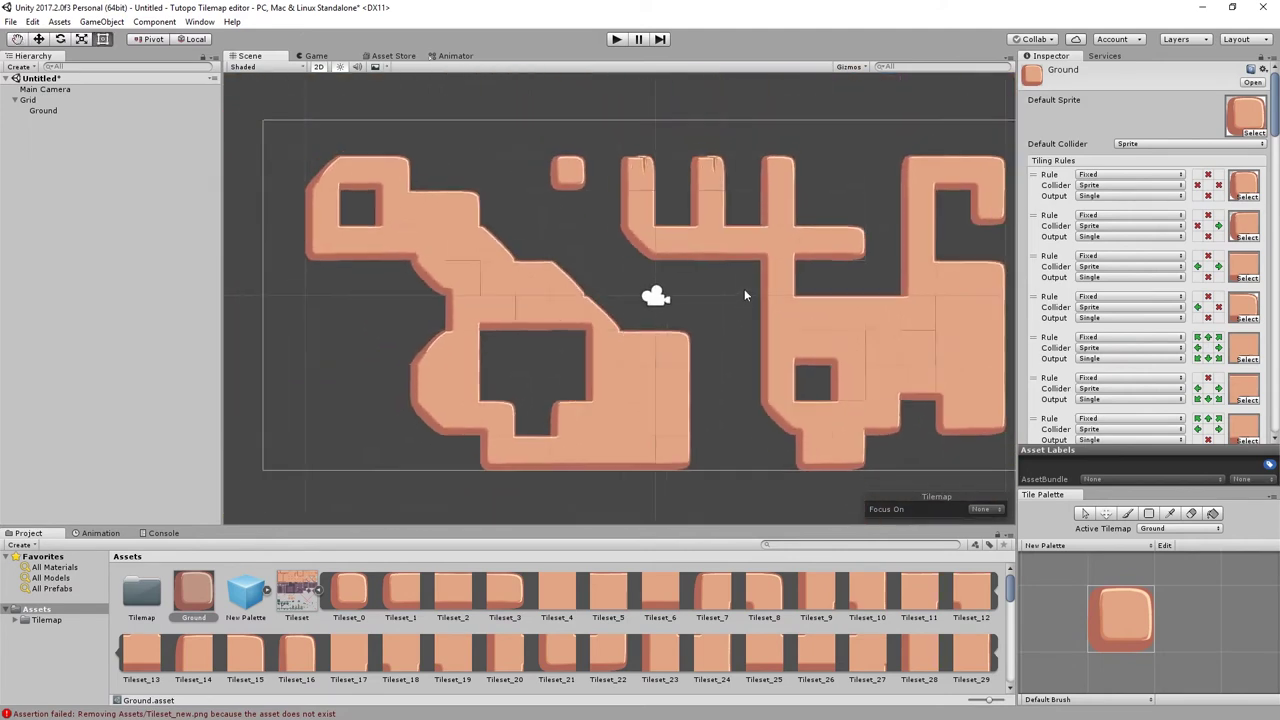
- Preview the tilemap in Play mode, resizing the Game and Project panels, then stop
left_click(617, 38)
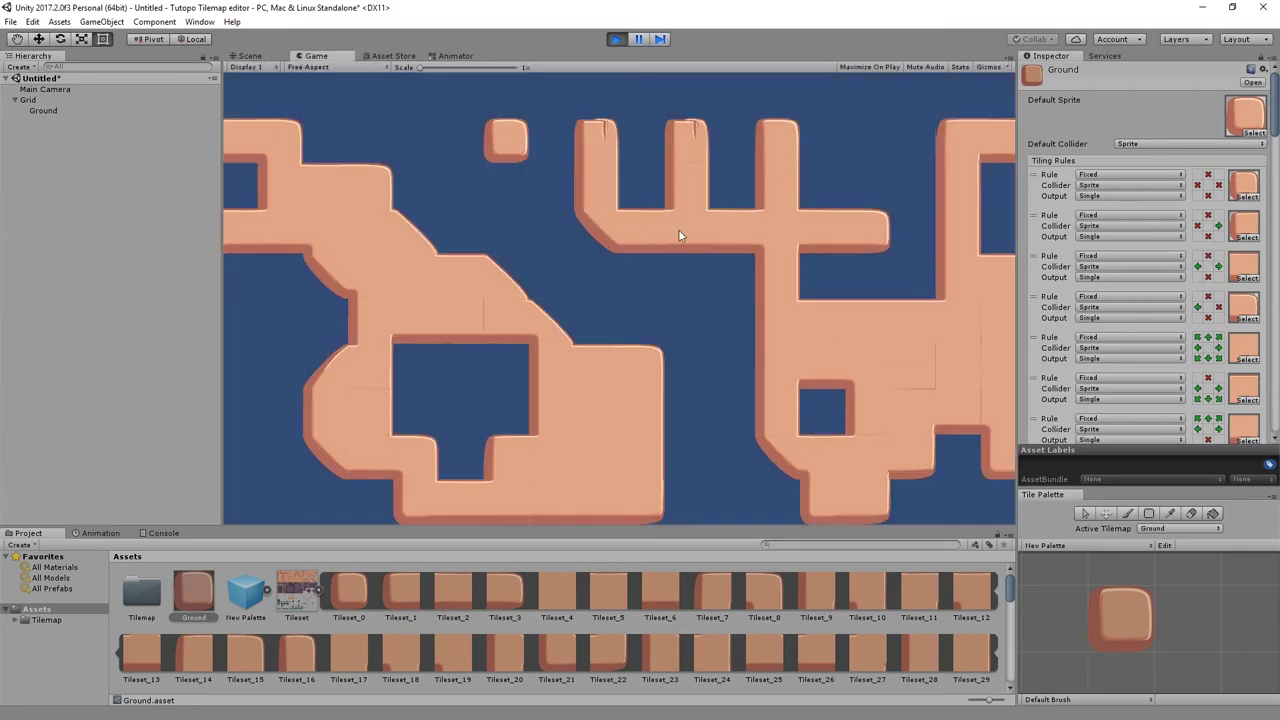
mouse_move(755, 524)
left_mouse_down()
mouse_move(754, 245)
mouse_move(692, 462)
mouse_move(680, 366)
left_mouse_up()
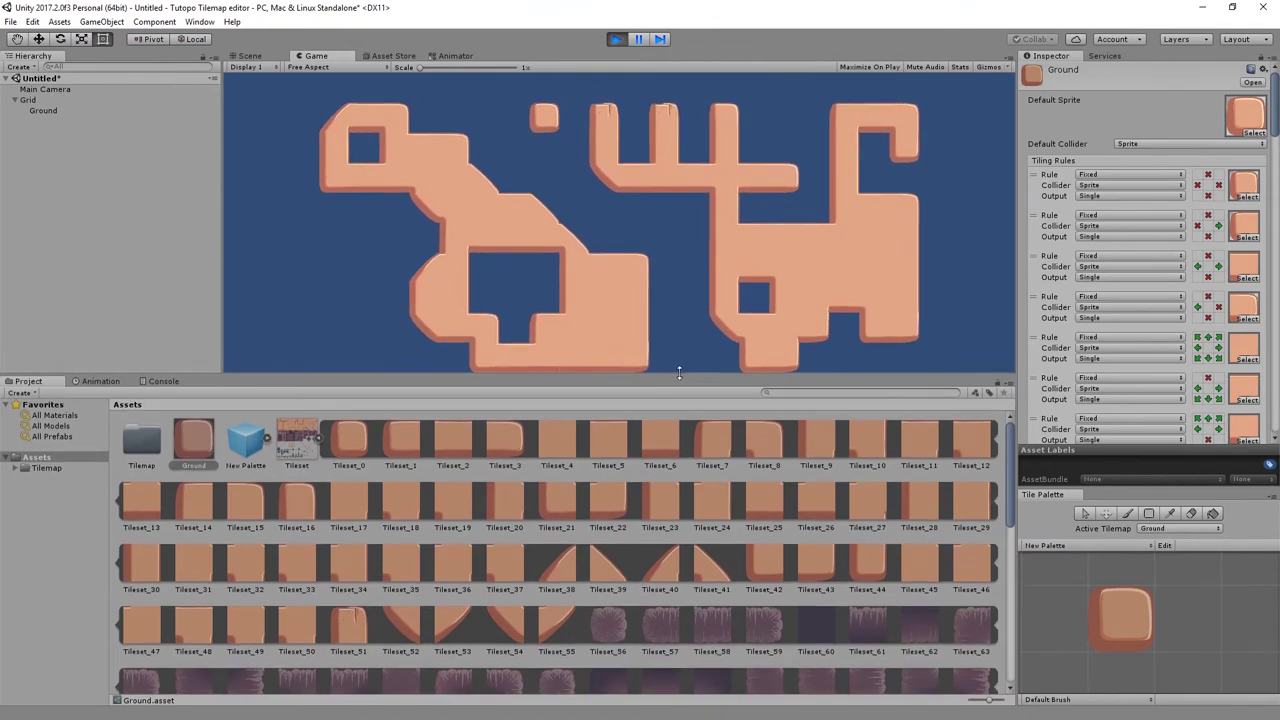
left_click_drag(680, 366, 672, 485)
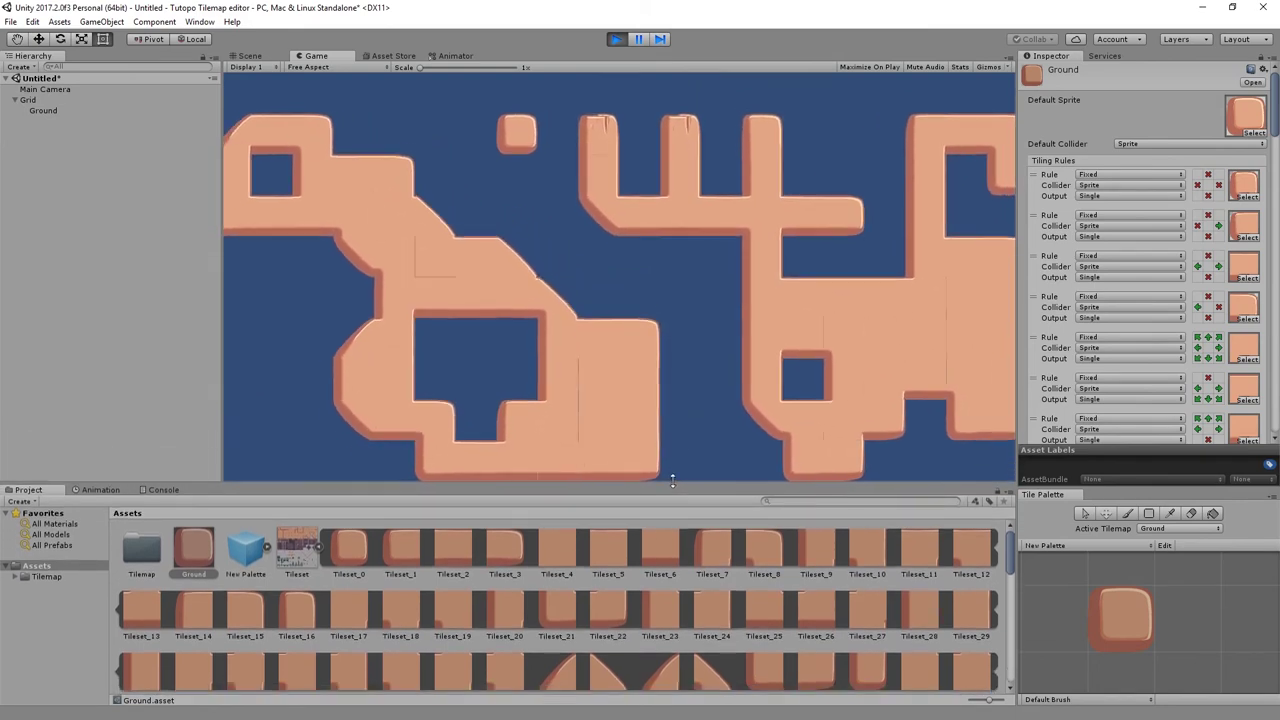
left_click(617, 40)
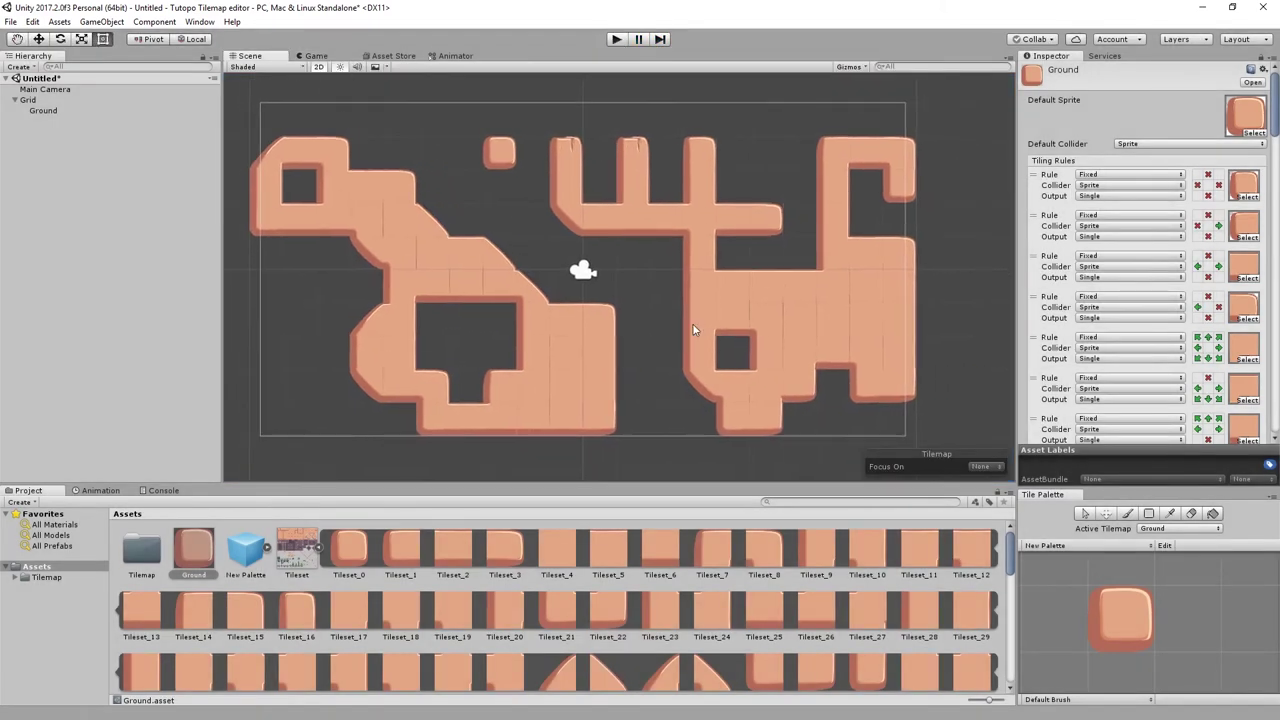
- Create a new Sprite Atlas asset named 'TilesetAtlas' in Assets
left_click(319, 549)
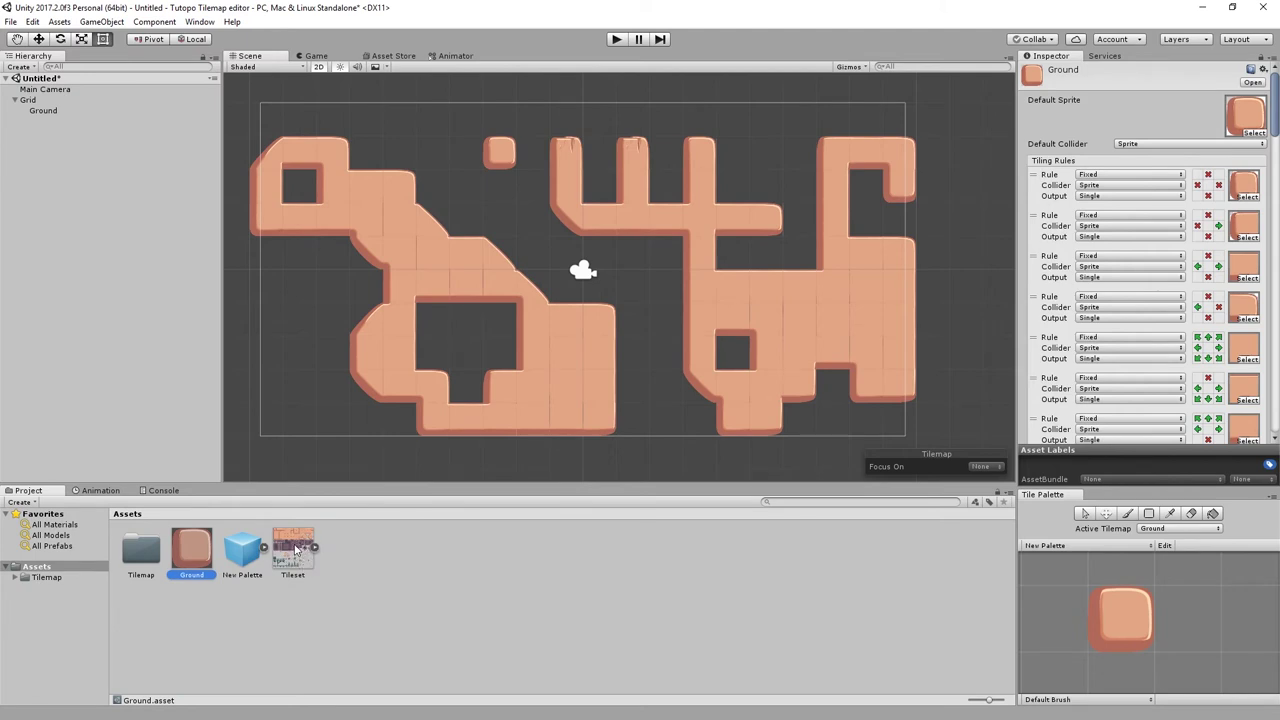
right_click(362, 576)
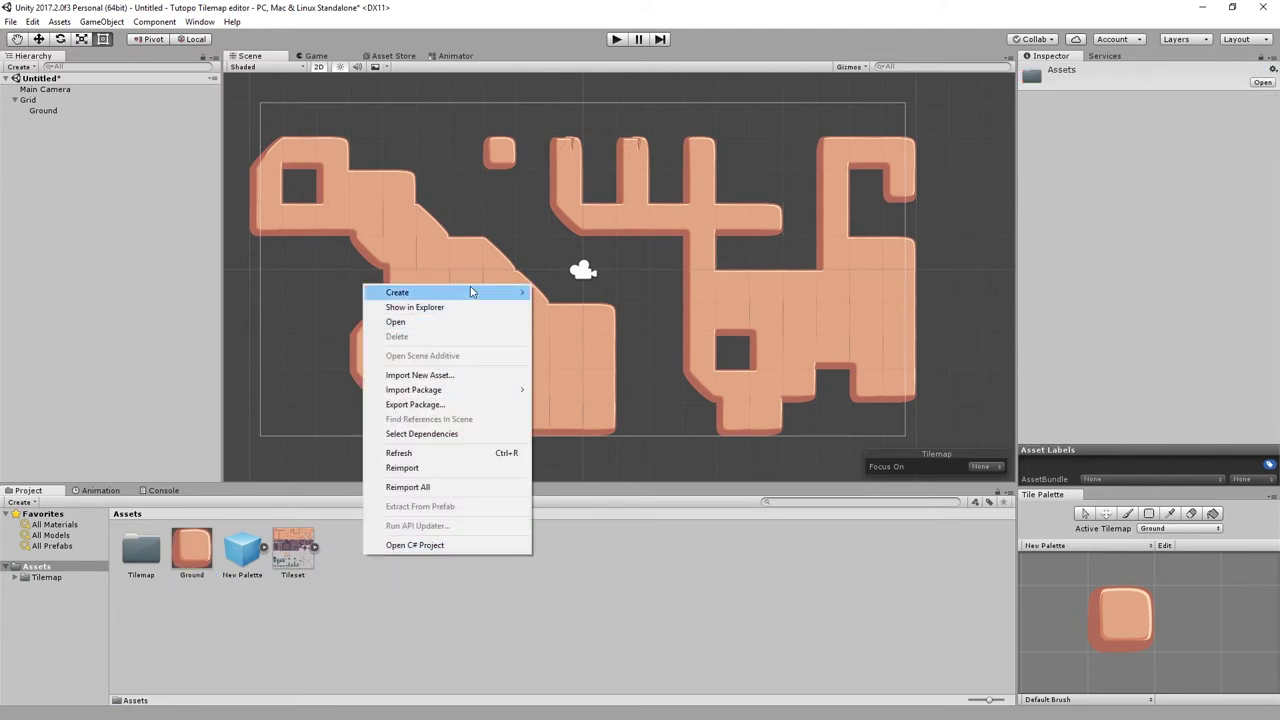
mouse_move(472, 292)
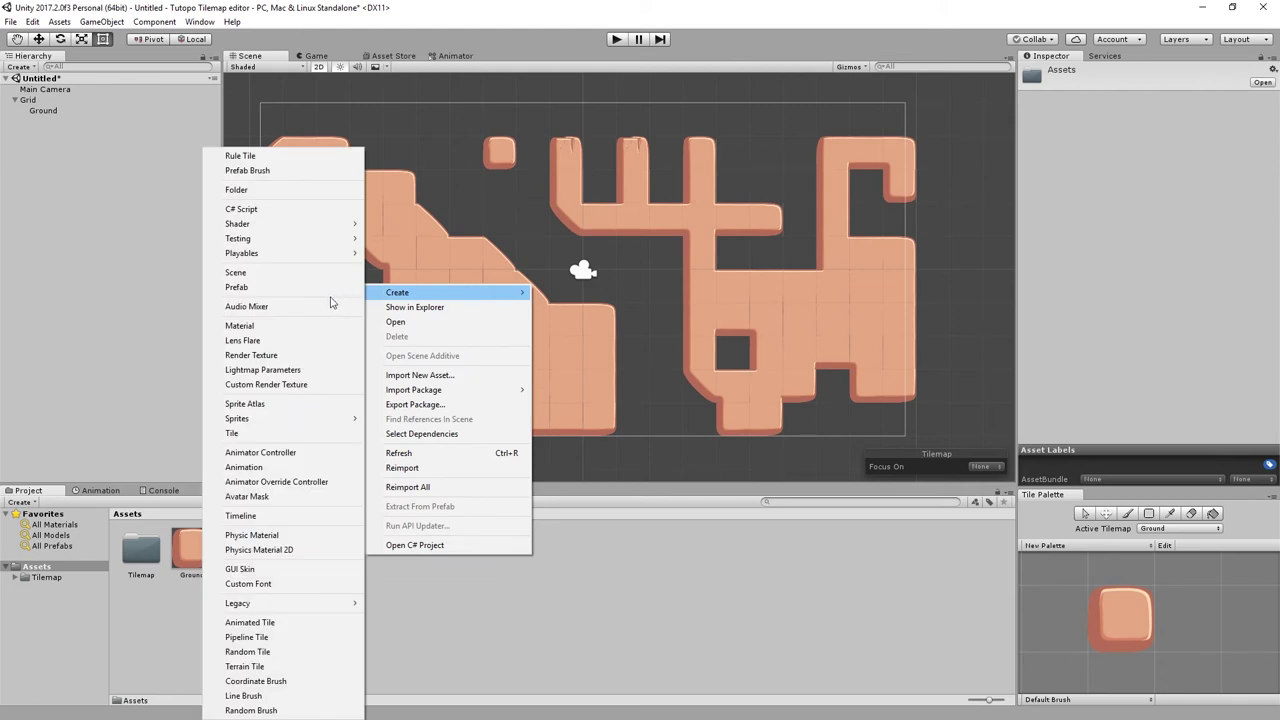
left_click(261, 404)
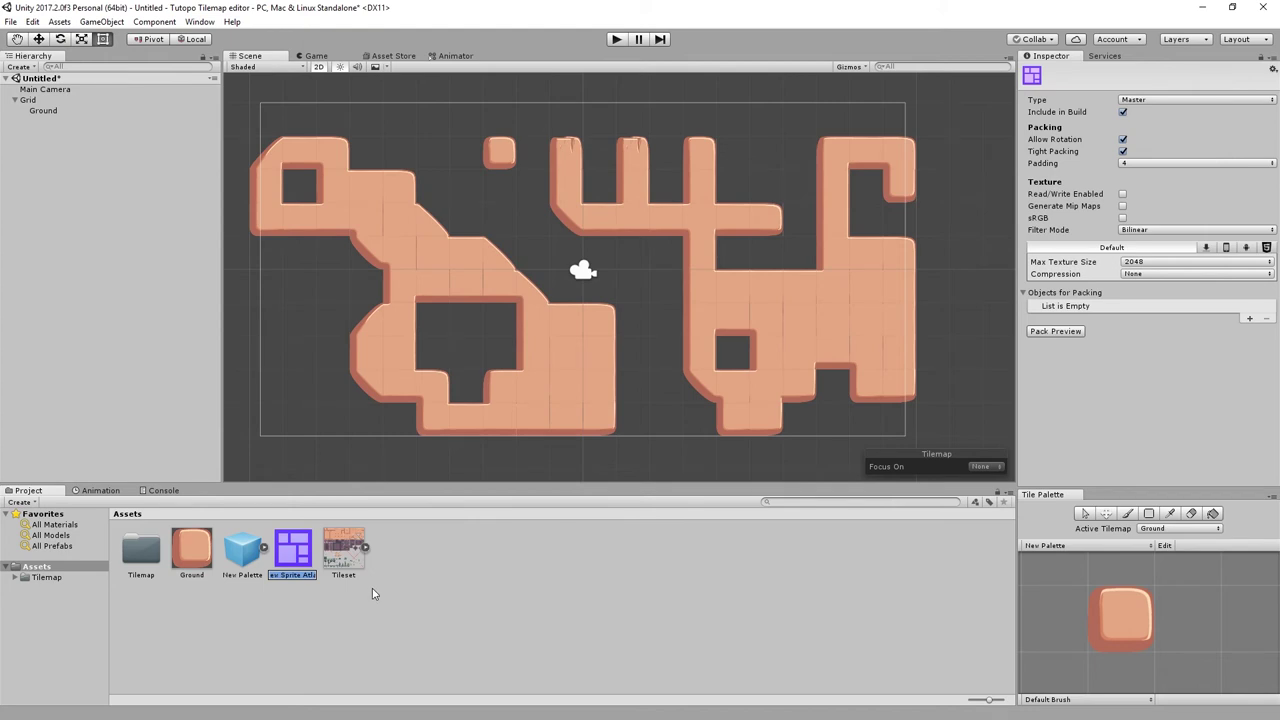
type("TilesetAtlas")
key("Return")
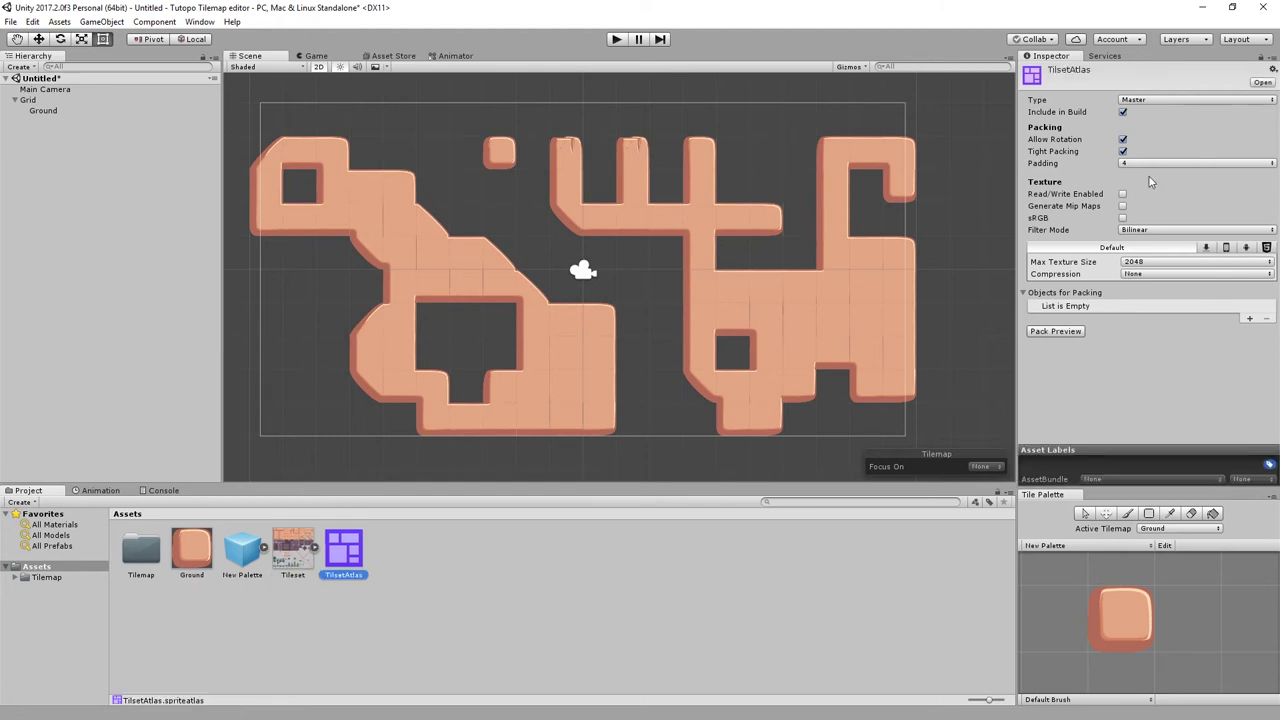
- Add the Tileset texture to the atlas's Objects for Packing and set Filter Mode to Point
left_click(1249, 320)
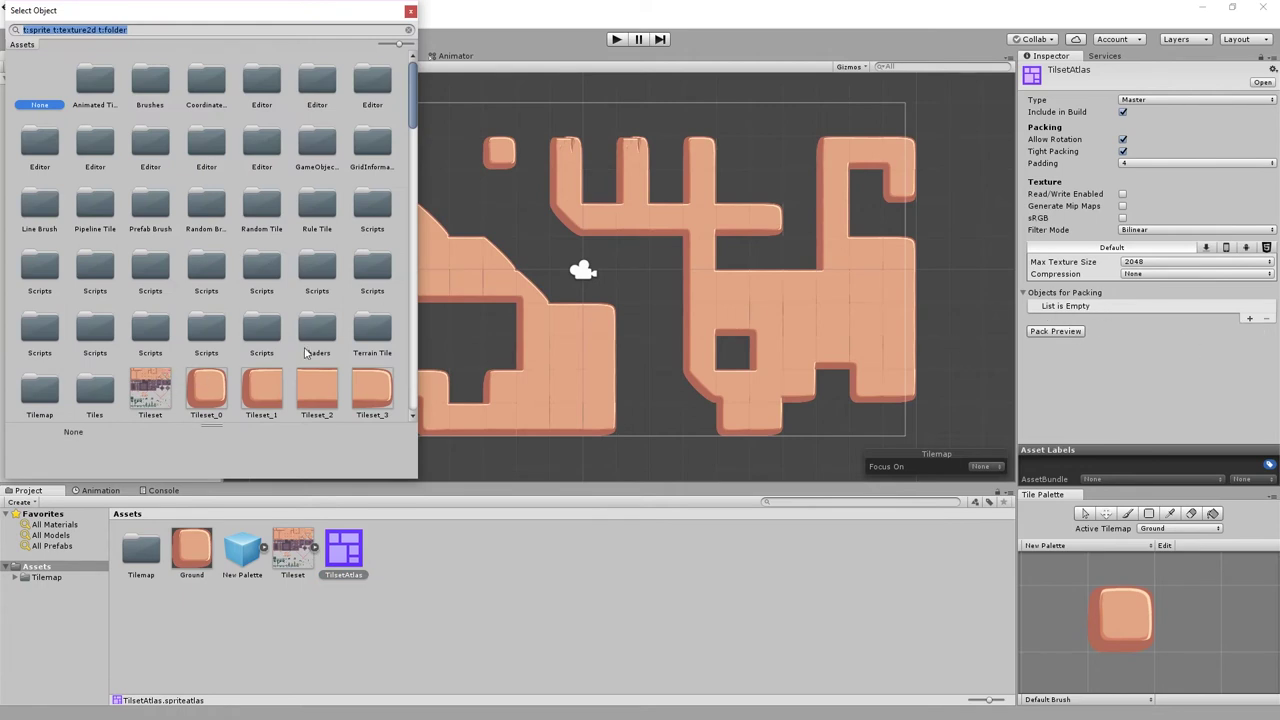
left_click(152, 392)
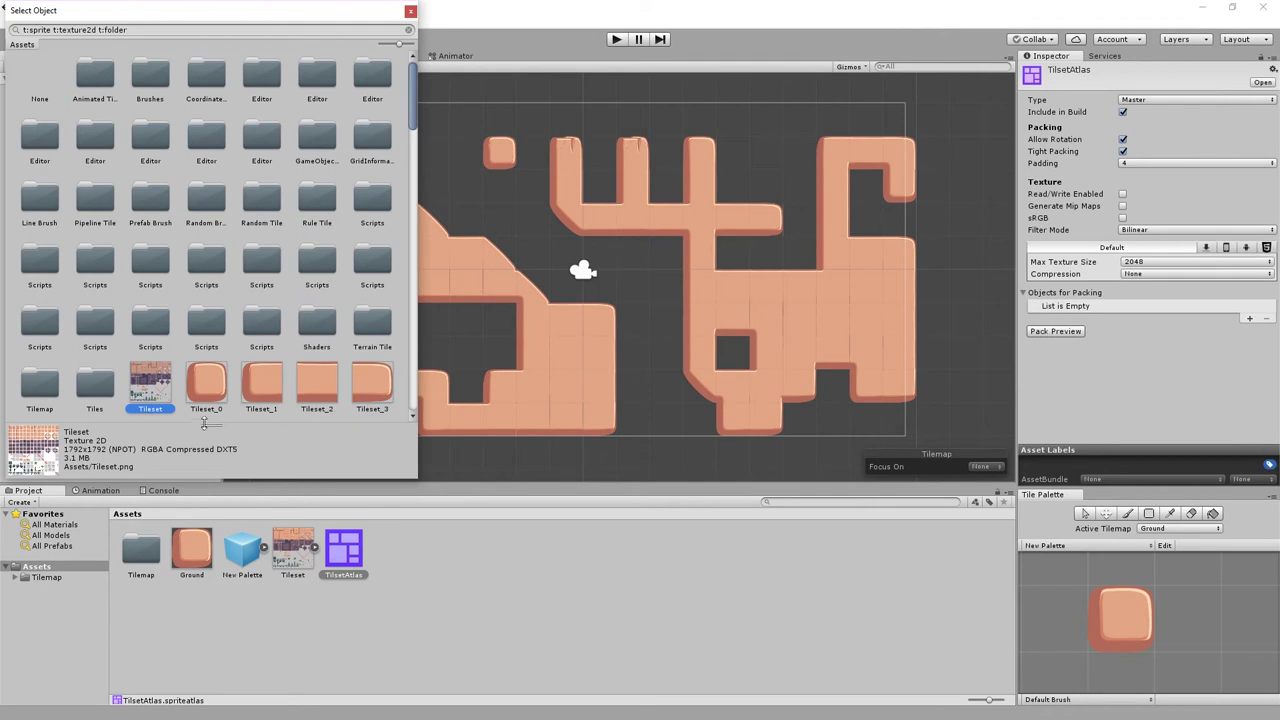
double_click(152, 386)
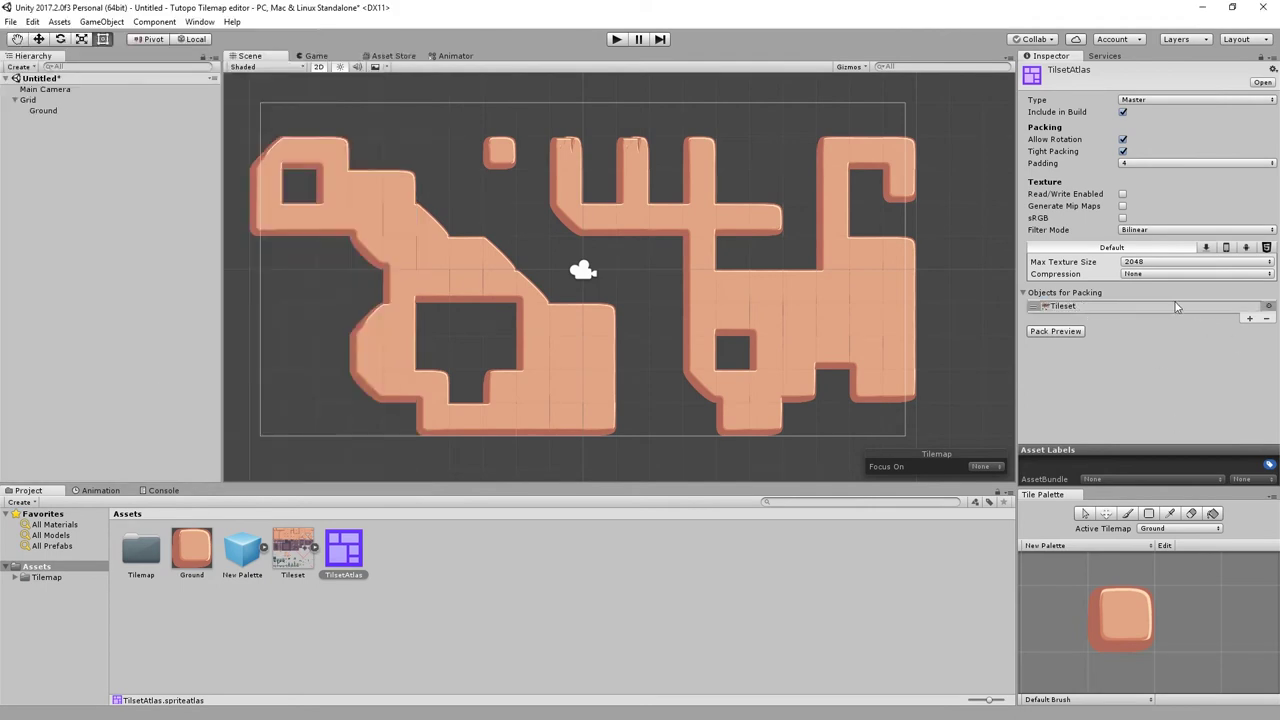
left_click(1148, 232)
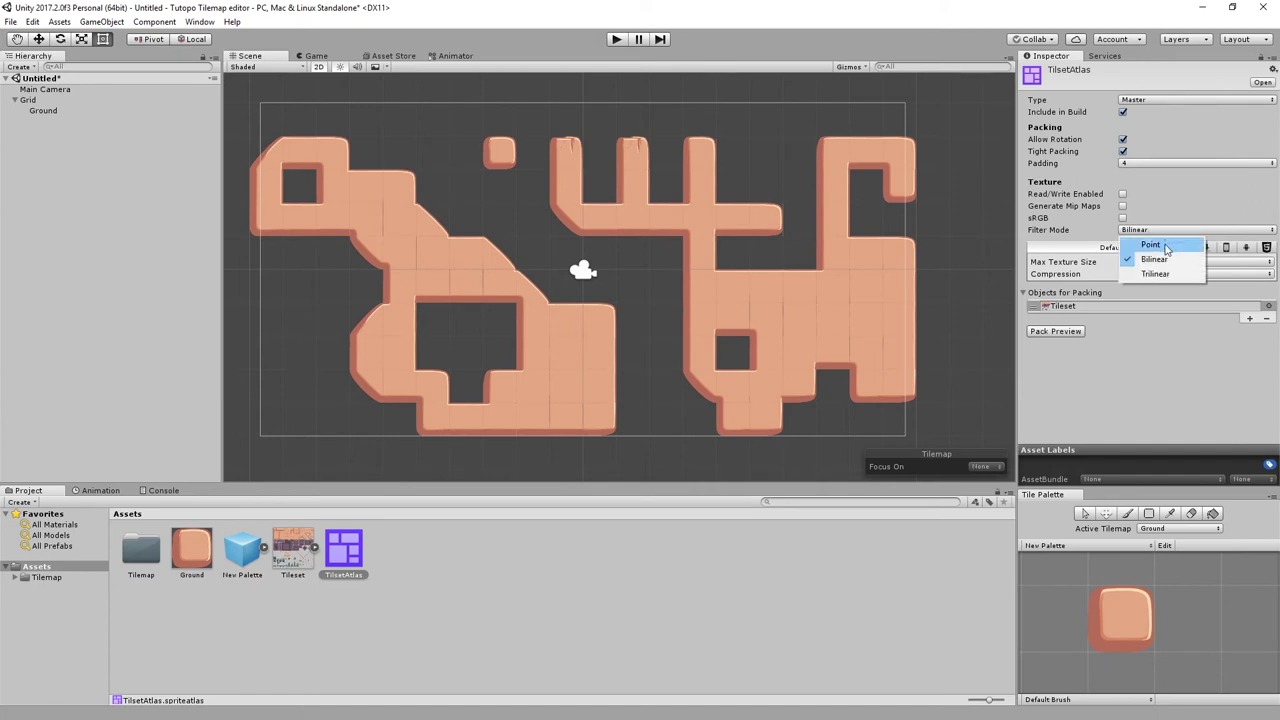
left_click(1166, 246)
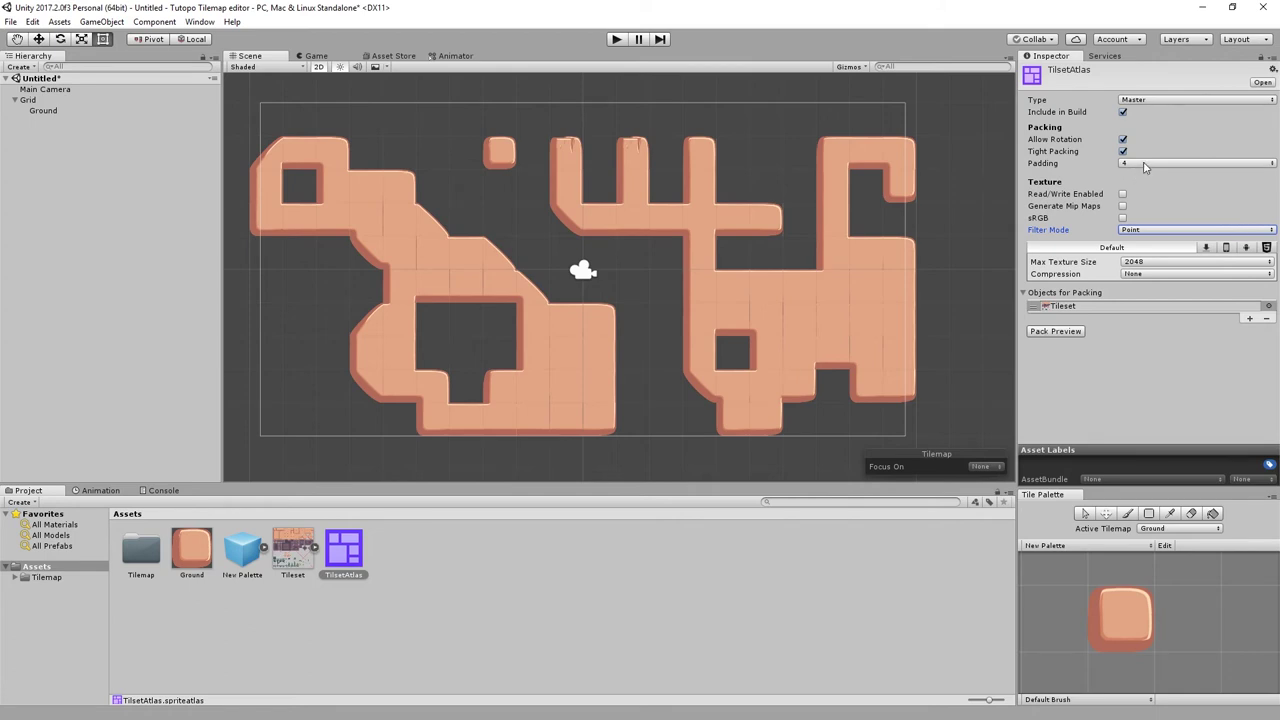
- Pack the TilsetAtlas sprite atlas with padding 4 and enlarge its packed texture preview
left_click(1140, 167)
left_click(1230, 195)
left_click(1058, 333)
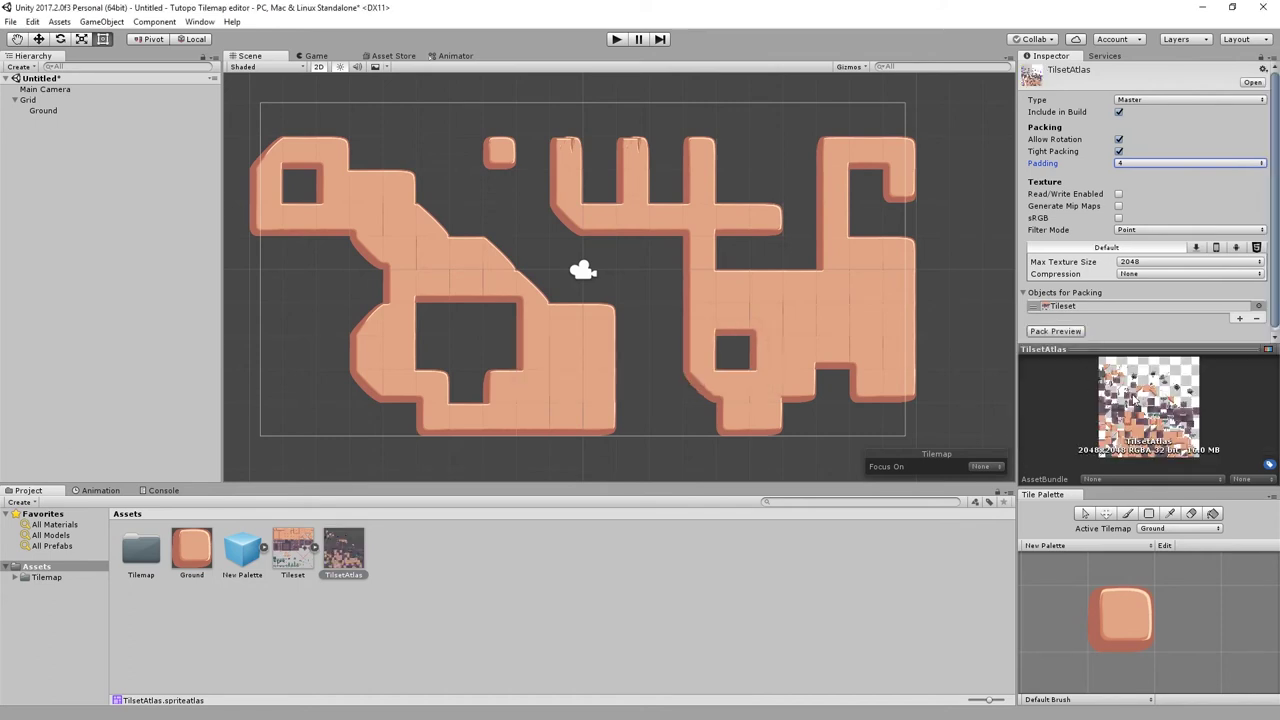
left_click_drag(1152, 349, 1150, 212)
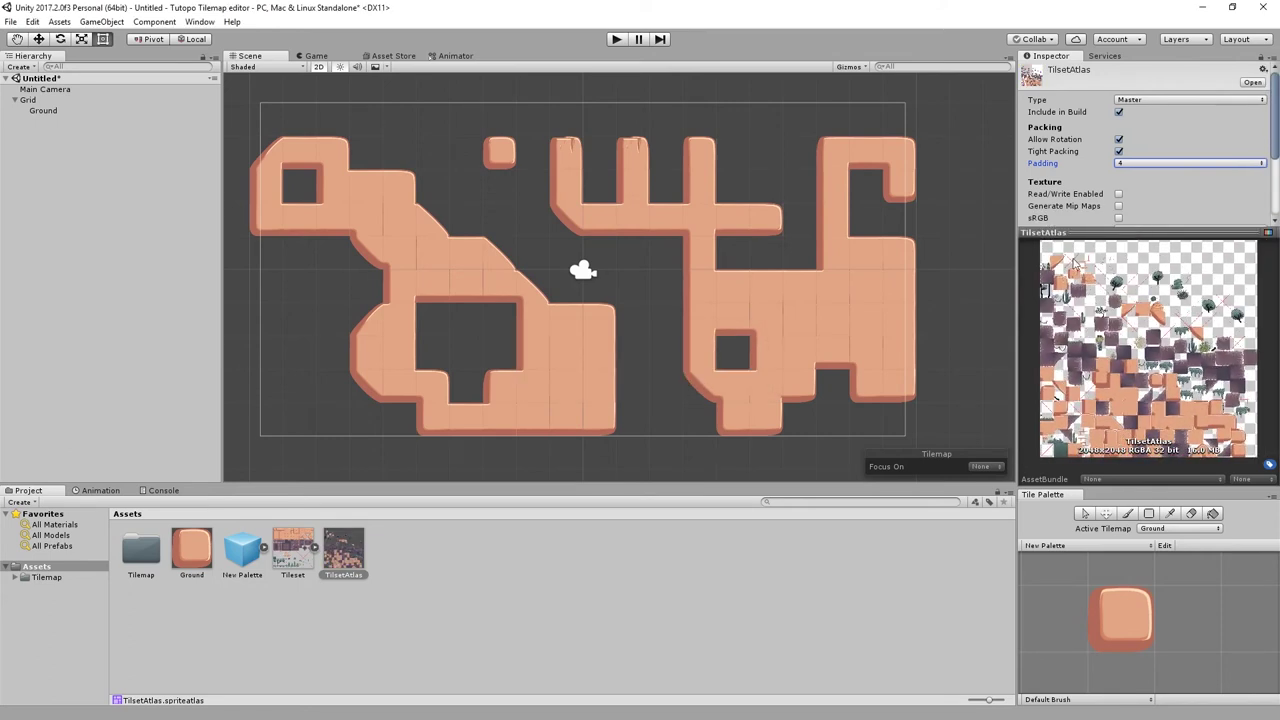
left_click_drag(1018, 280, 318, 308)
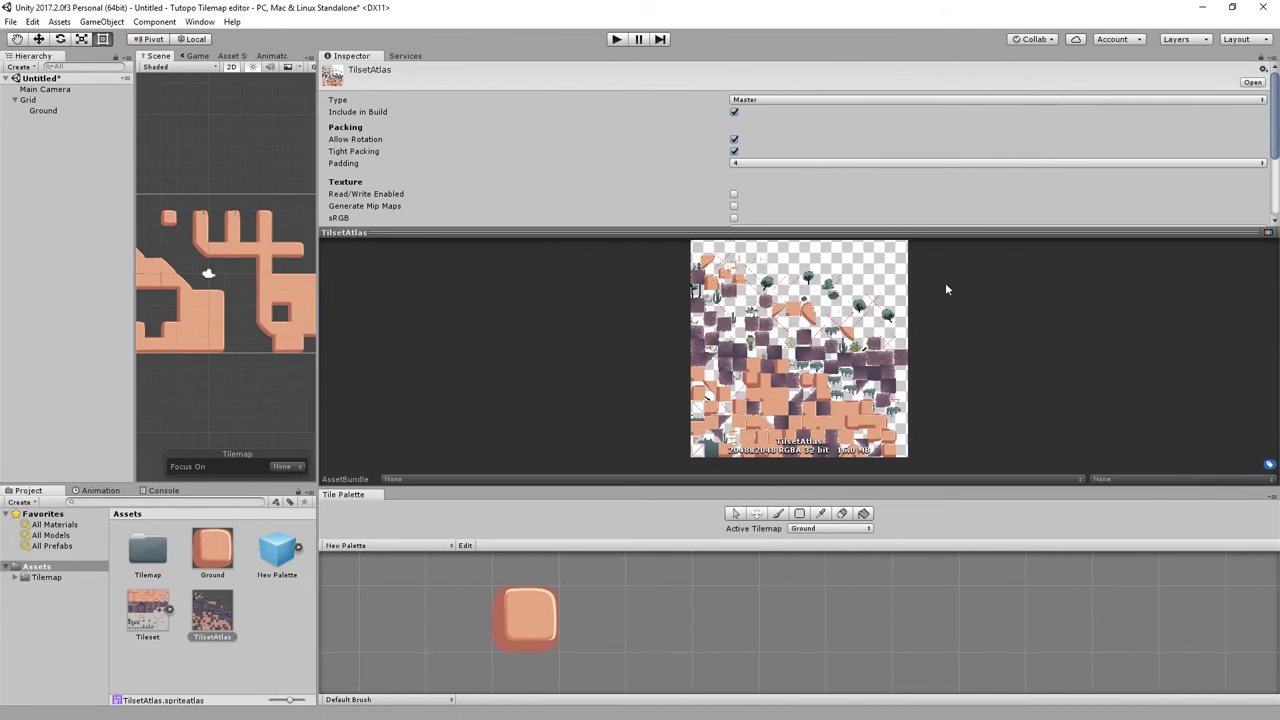
left_click_drag(820, 229, 804, 76)
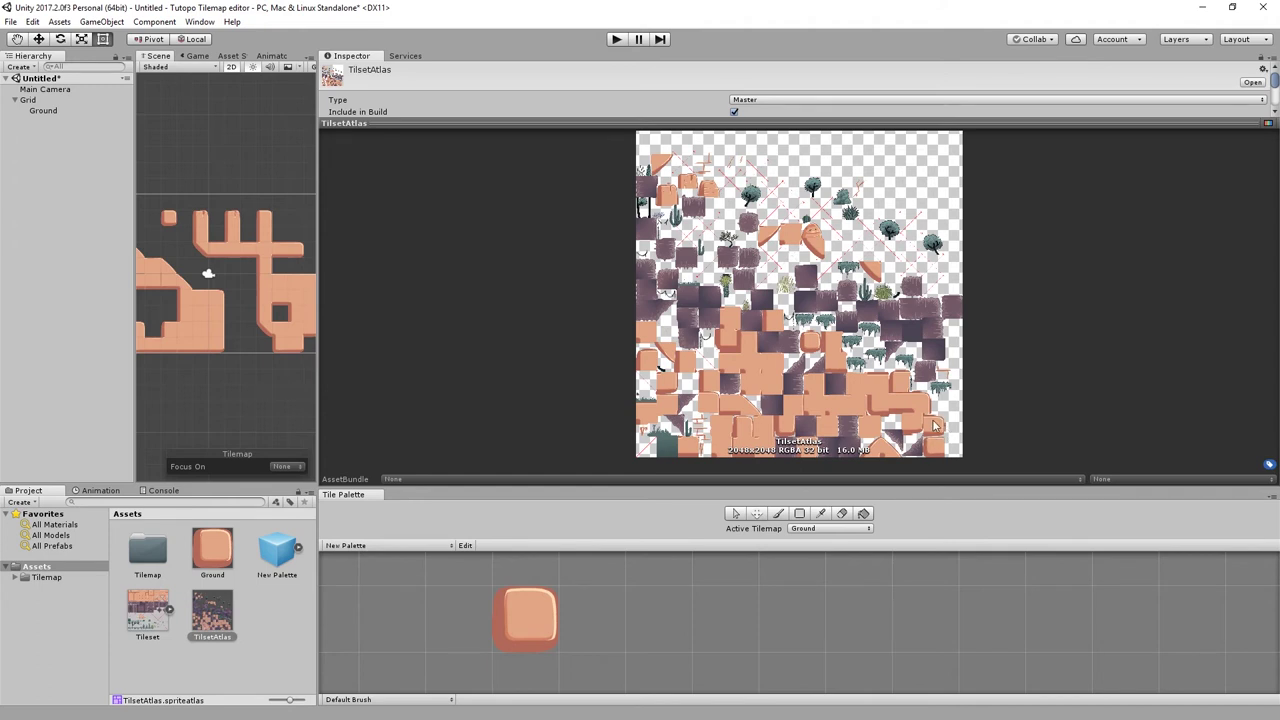
mouse_move(320, 170)
left_mouse_down()
mouse_move(736, 197)
mouse_move(724, 197)
left_mouse_up()
mouse_move(1002, 122)
left_mouse_down()
mouse_move(1006, 377)
mouse_move(1006, 345)
left_mouse_up()
left_click_drag(744, 244, 926, 241)
left_click_drag(387, 235, 170, 228)
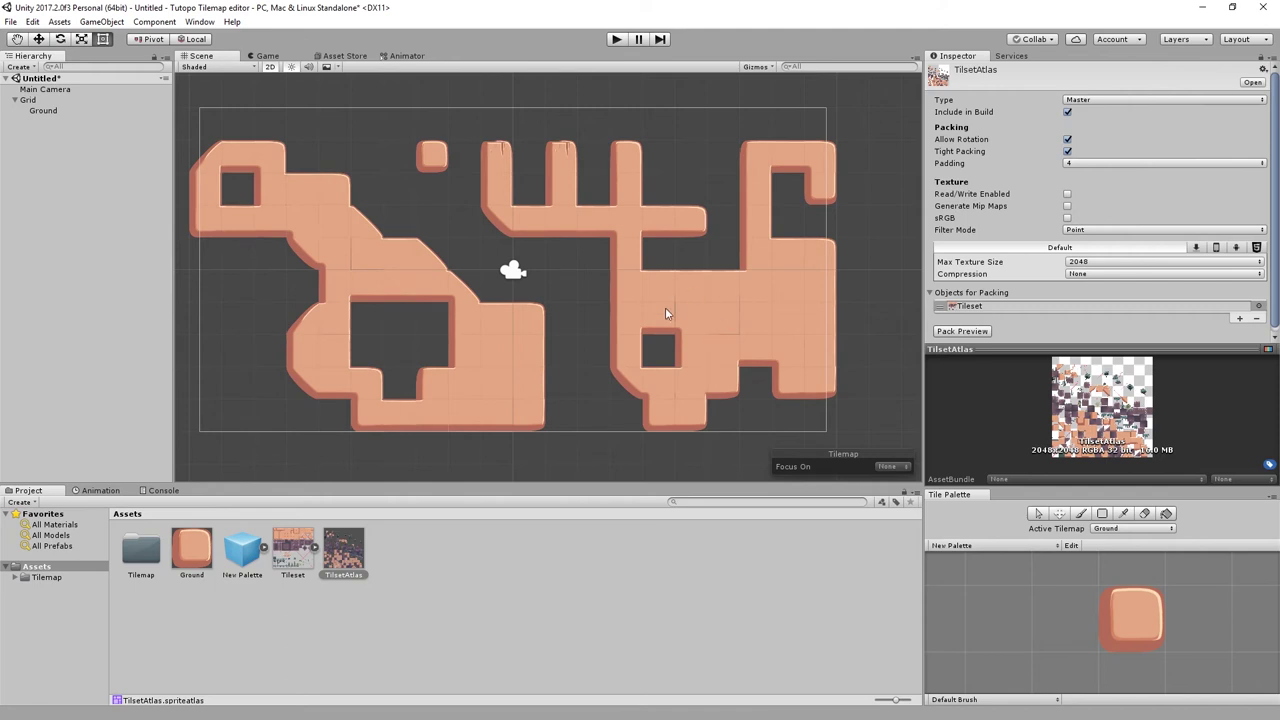
left_click(616, 39)
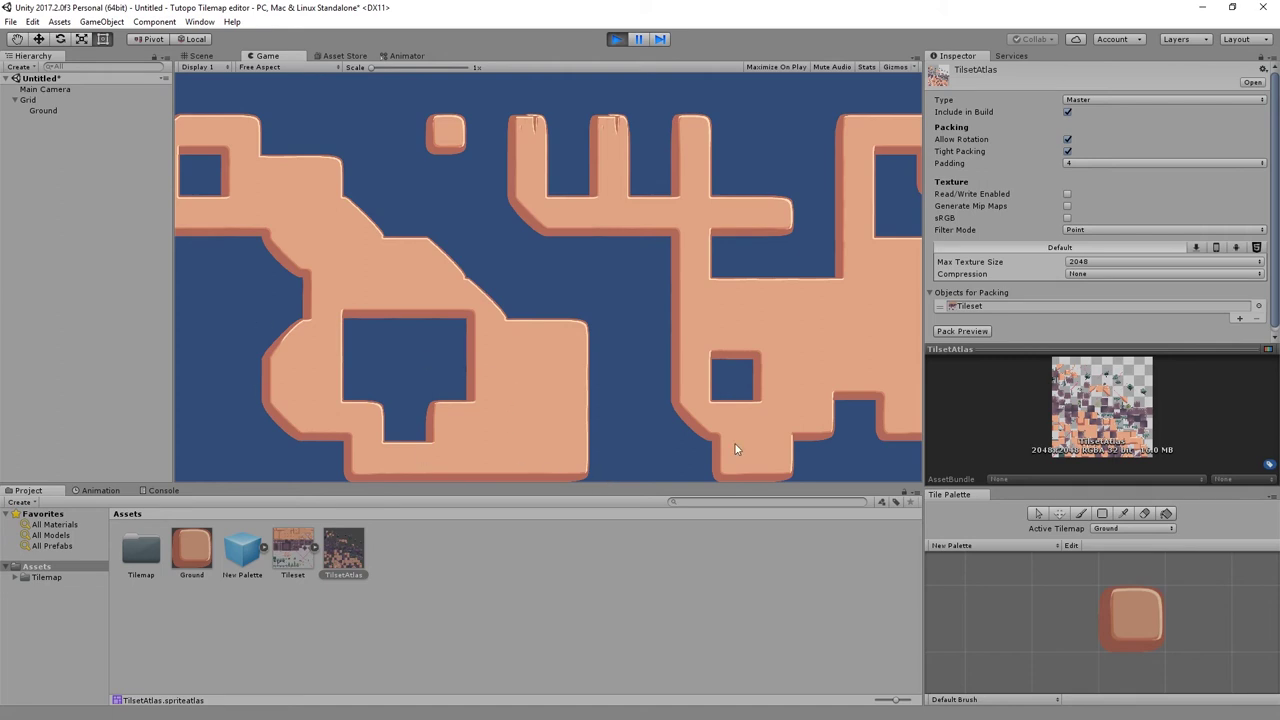
left_click_drag(616, 484, 622, 282)
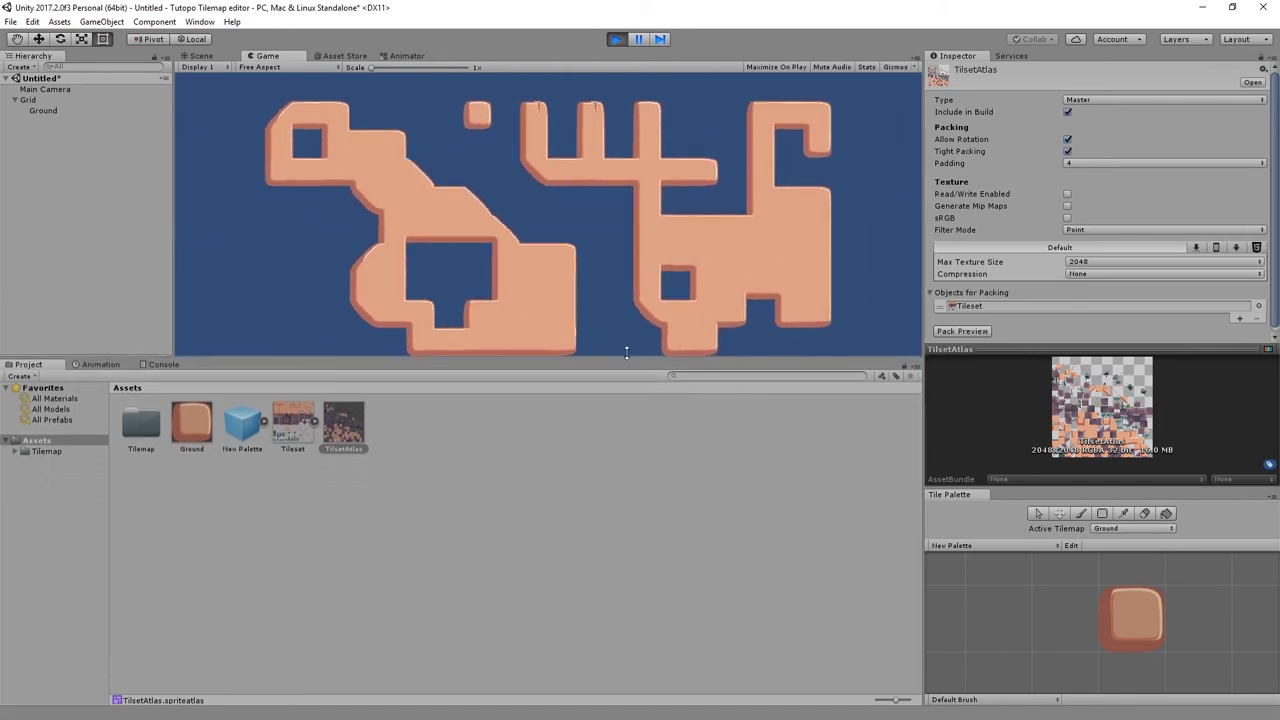
mouse_move(622, 280)
left_mouse_down()
mouse_move(588, 553)
mouse_move(551, 362)
left_mouse_up()
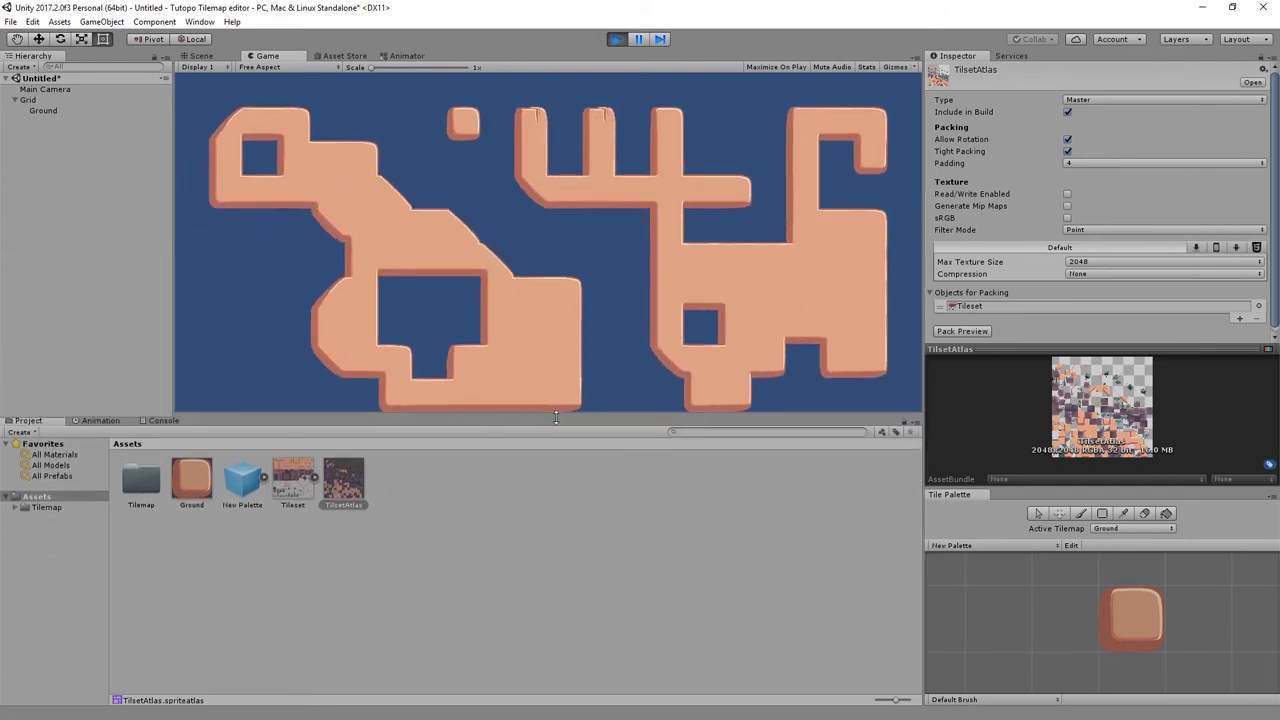
left_click_drag(551, 362, 549, 412)
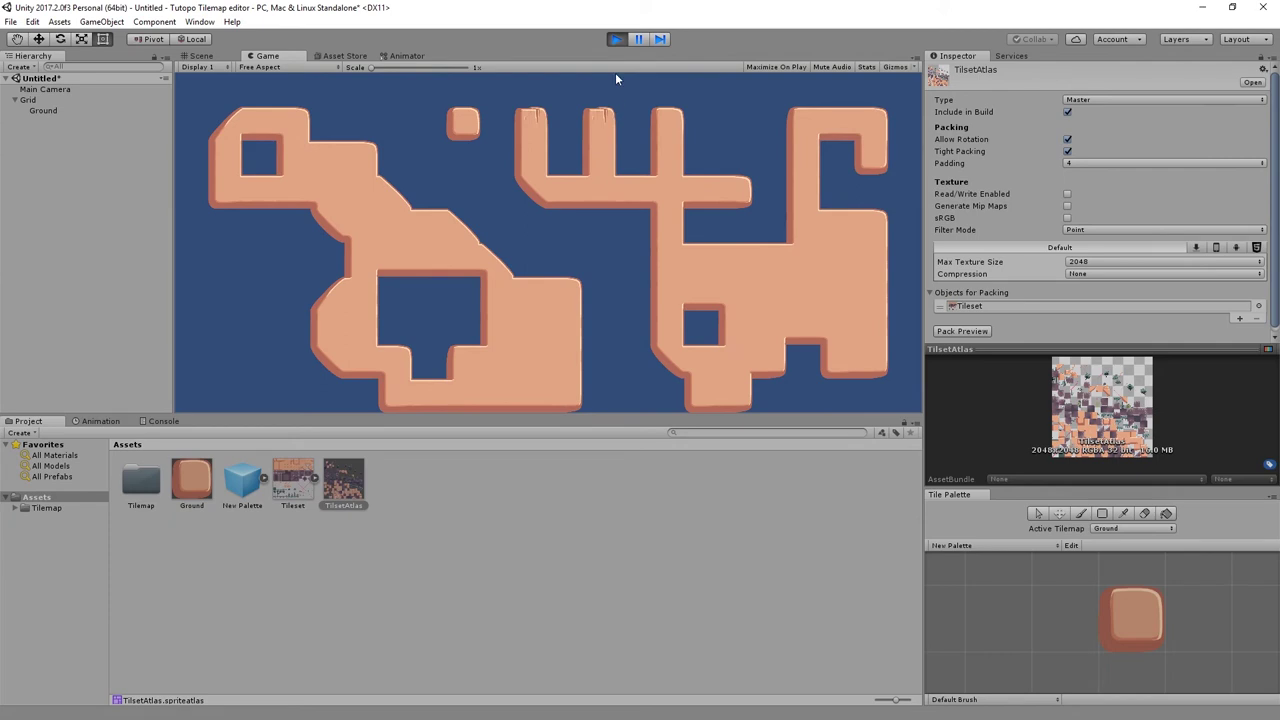
left_click(615, 40)
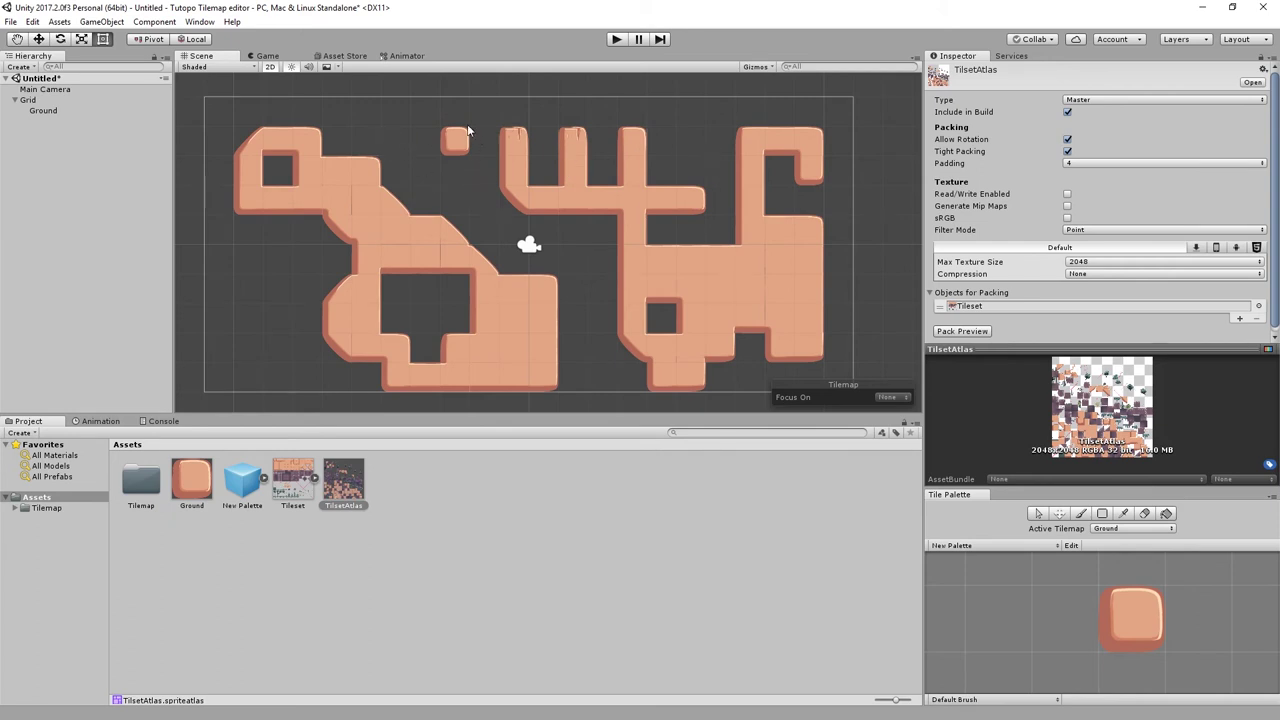
left_click(43, 112)
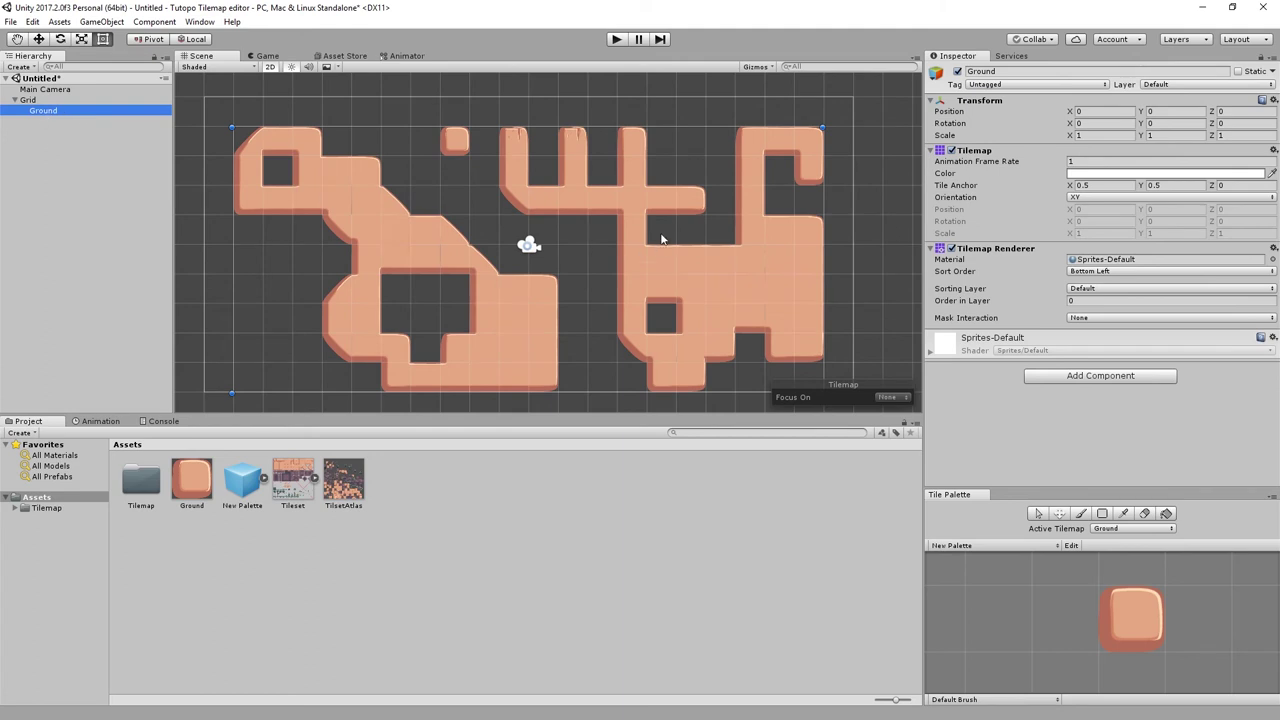
- Add a Tilemap Collider 2D component to Ground through the 'til' component search
middle_click_drag(660, 241, 657, 231)
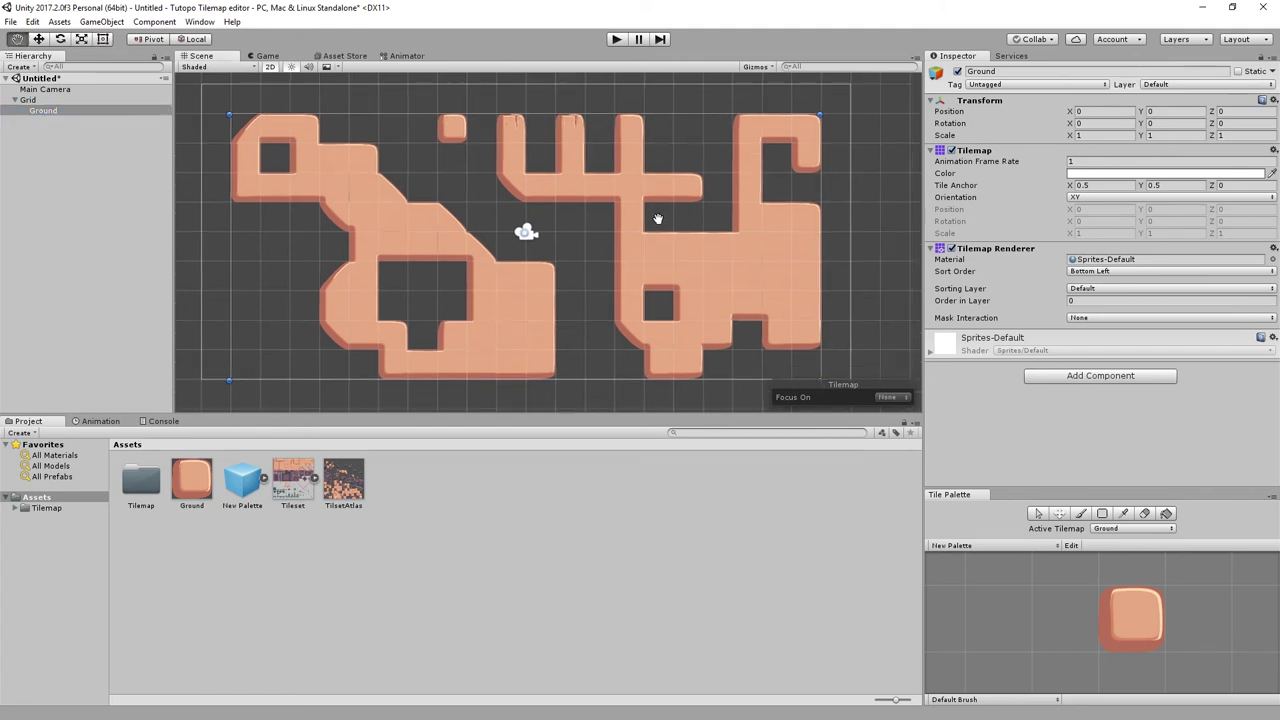
left_click(1108, 384)
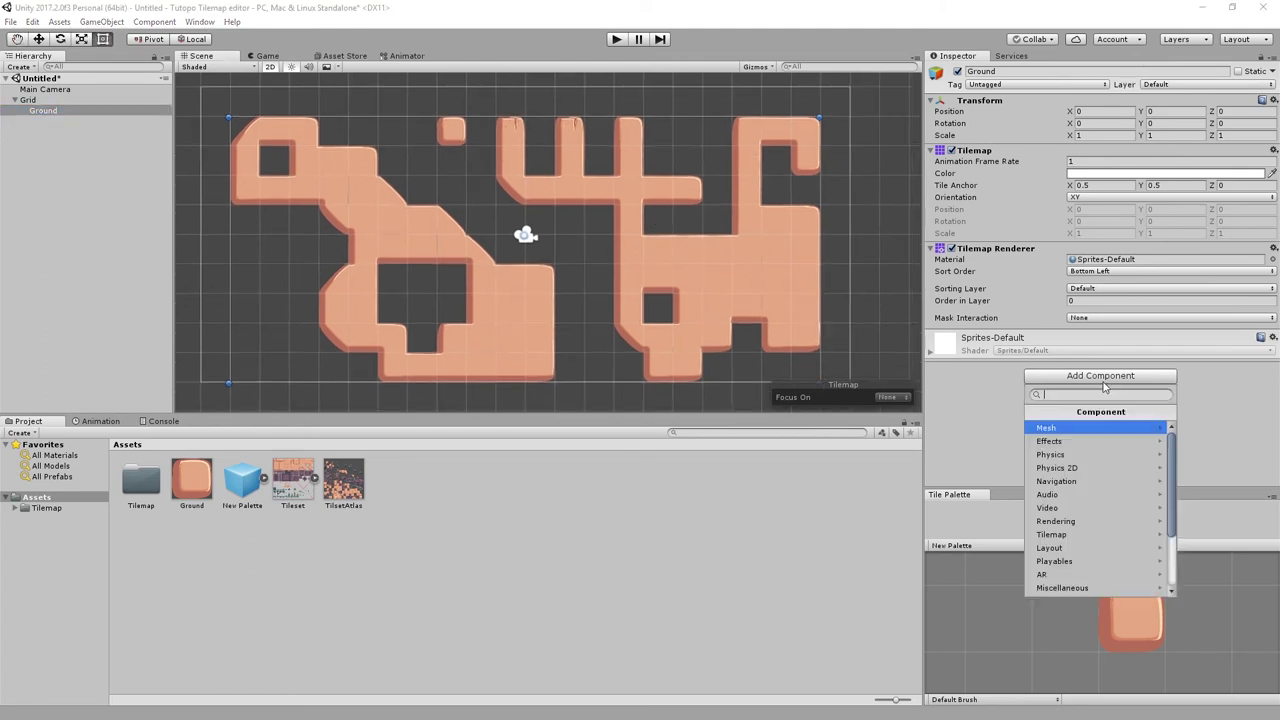
type("til")
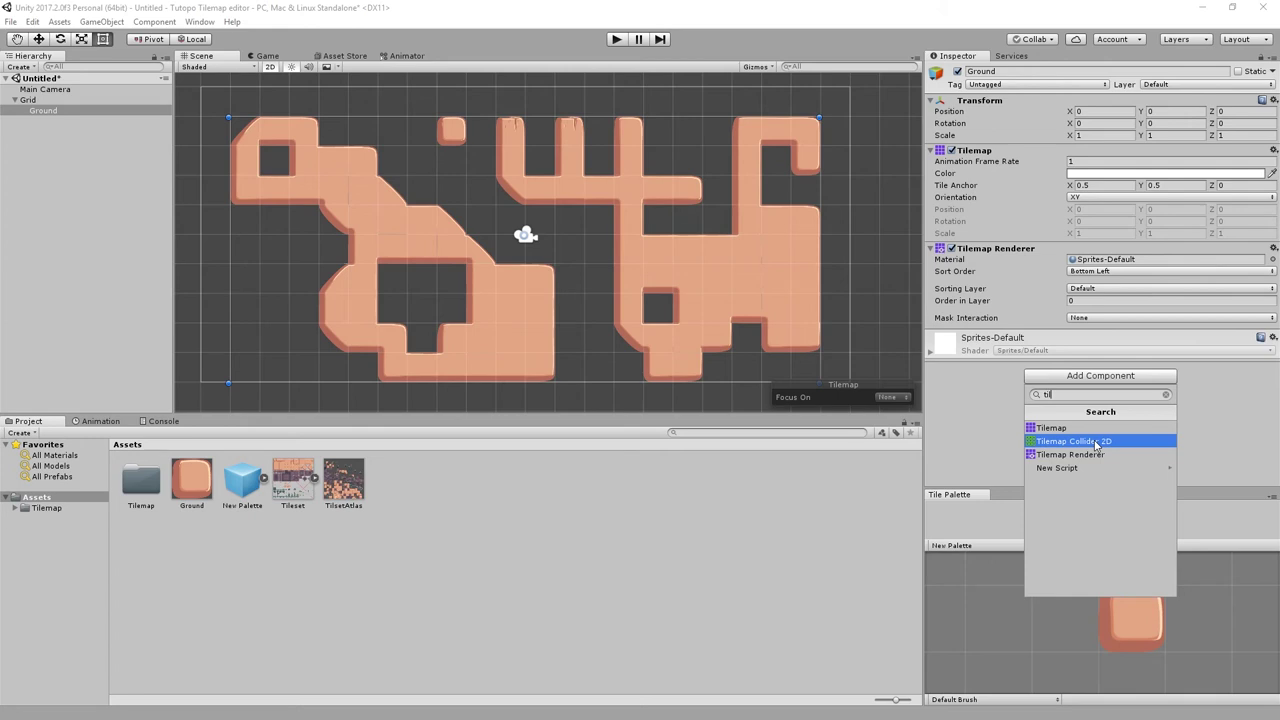
left_click(1097, 444)
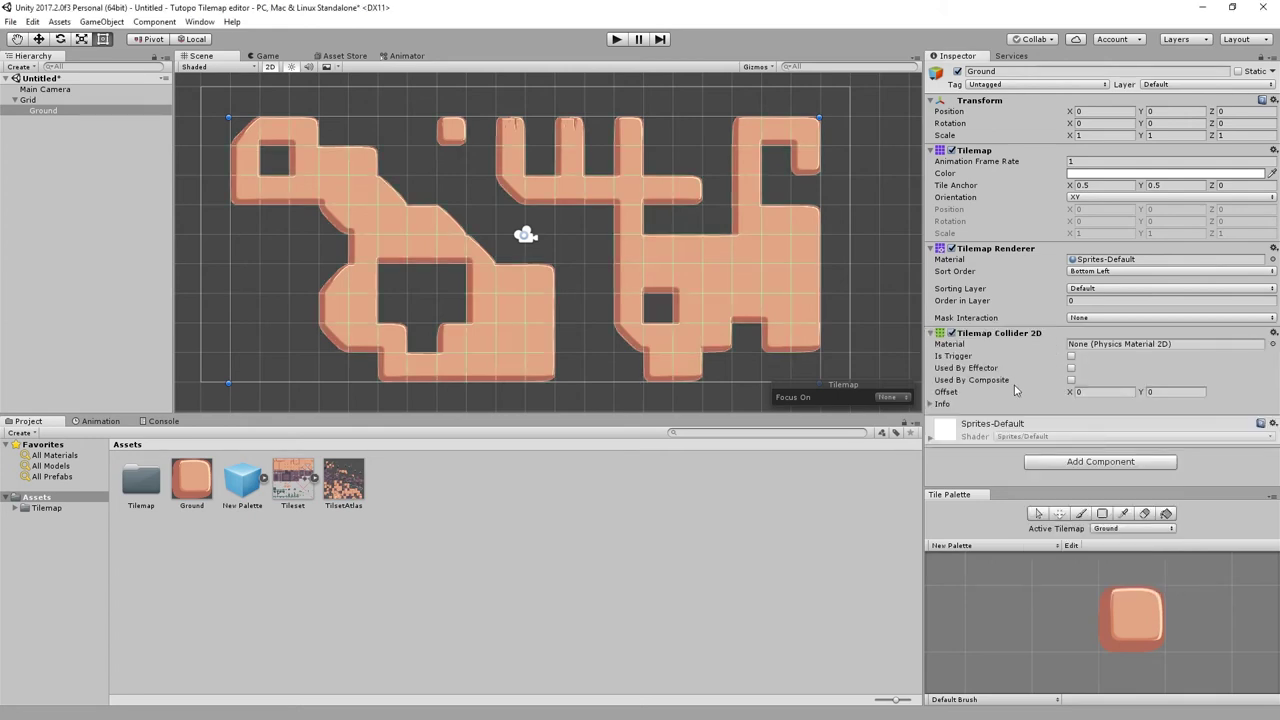
- Zoom into the block with the square hole to inspect the new tile collider outlines
middle_click_drag(551, 245, 631, 229)
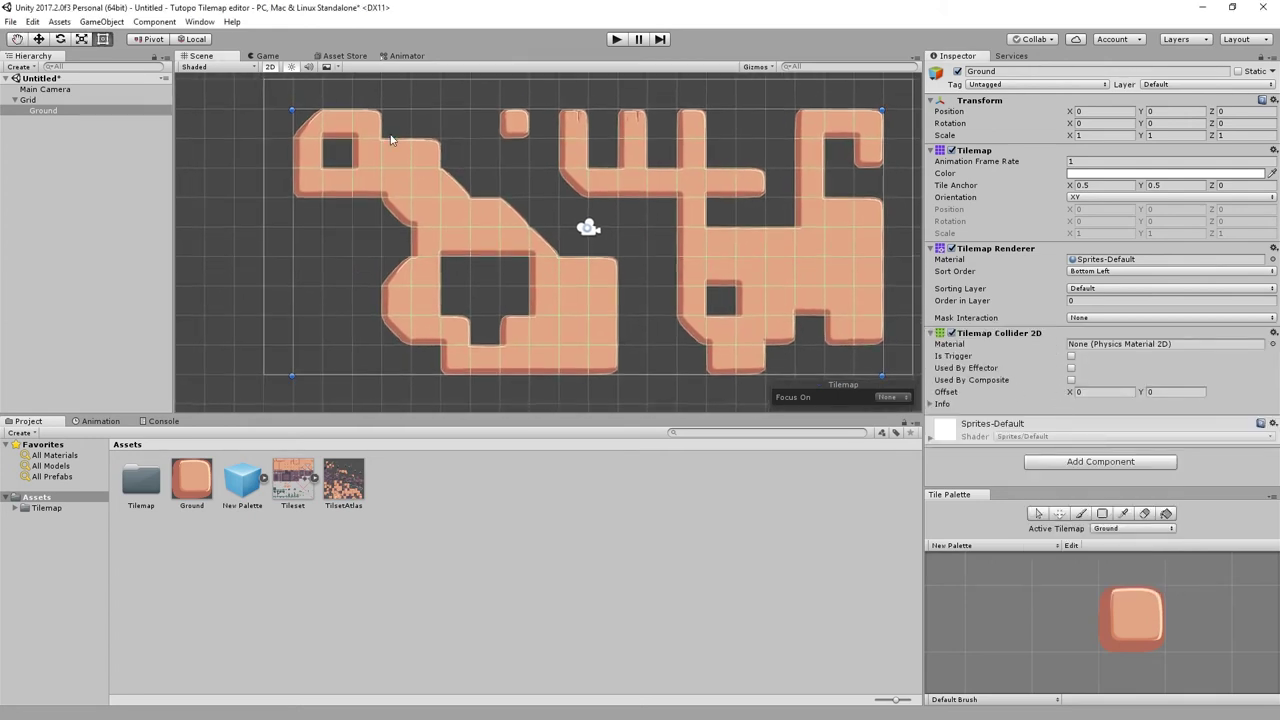
scroll(371, 166, "up", 3)
scroll(369, 160, "up", 2)
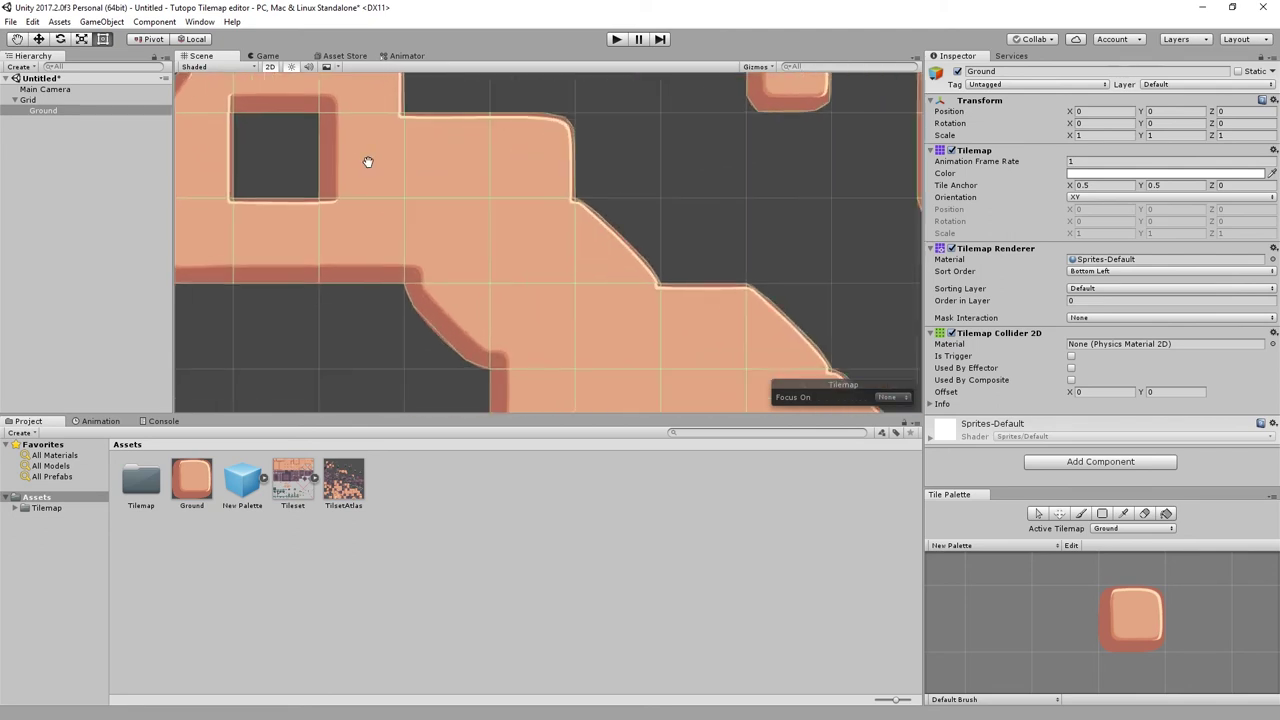
middle_click_drag(369, 160, 563, 271)
scroll(531, 250, "up", 1)
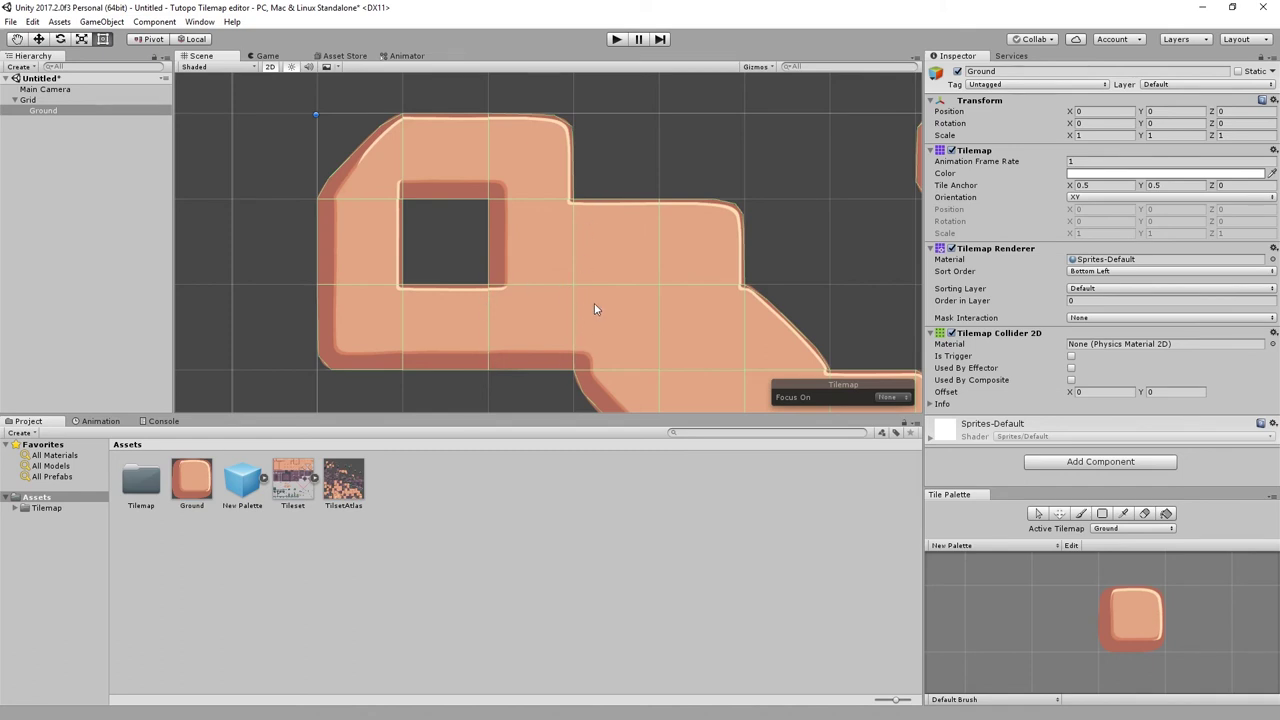
middle_click_drag(594, 309, 540, 280)
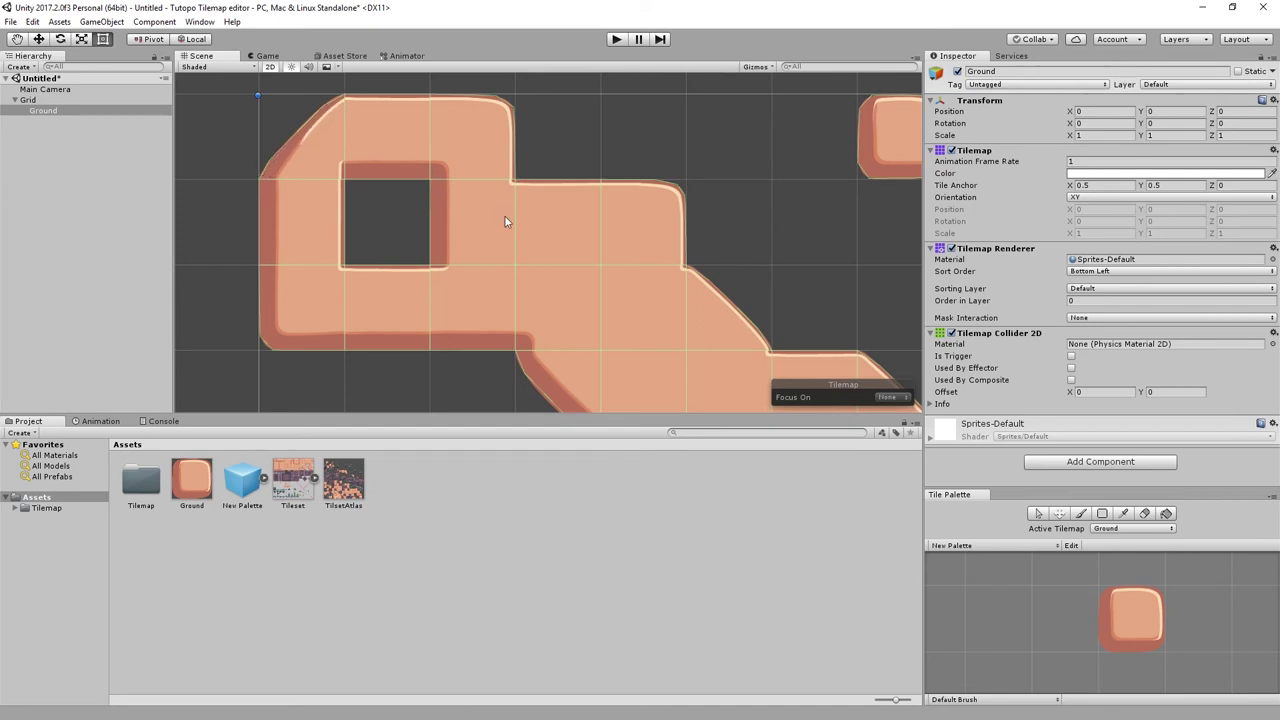
scroll(463, 211, "down", 2)
scroll(667, 240, "down", 1)
scroll(733, 253, "down", 1)
scroll(810, 277, "down", 1)
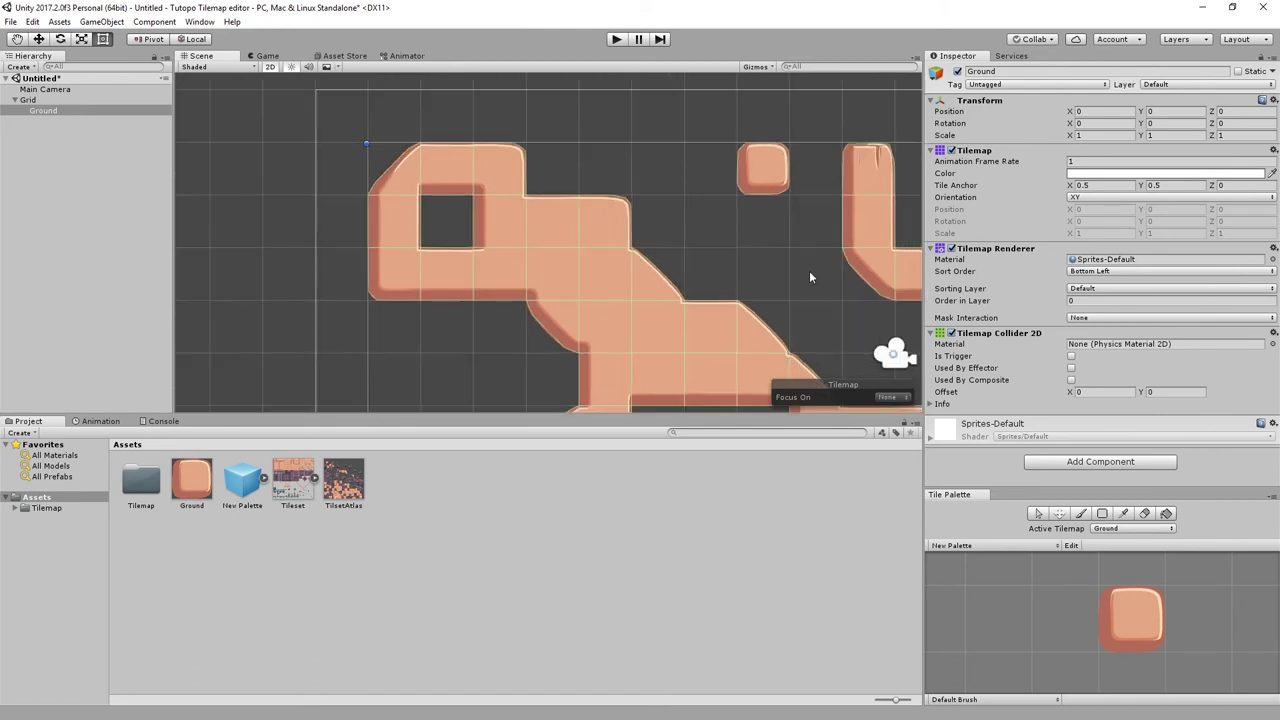
middle_click_drag(810, 277, 577, 191)
scroll(660, 214, "down", 2)
middle_click_drag(666, 226, 625, 249)
scroll(625, 249, "up", 1)
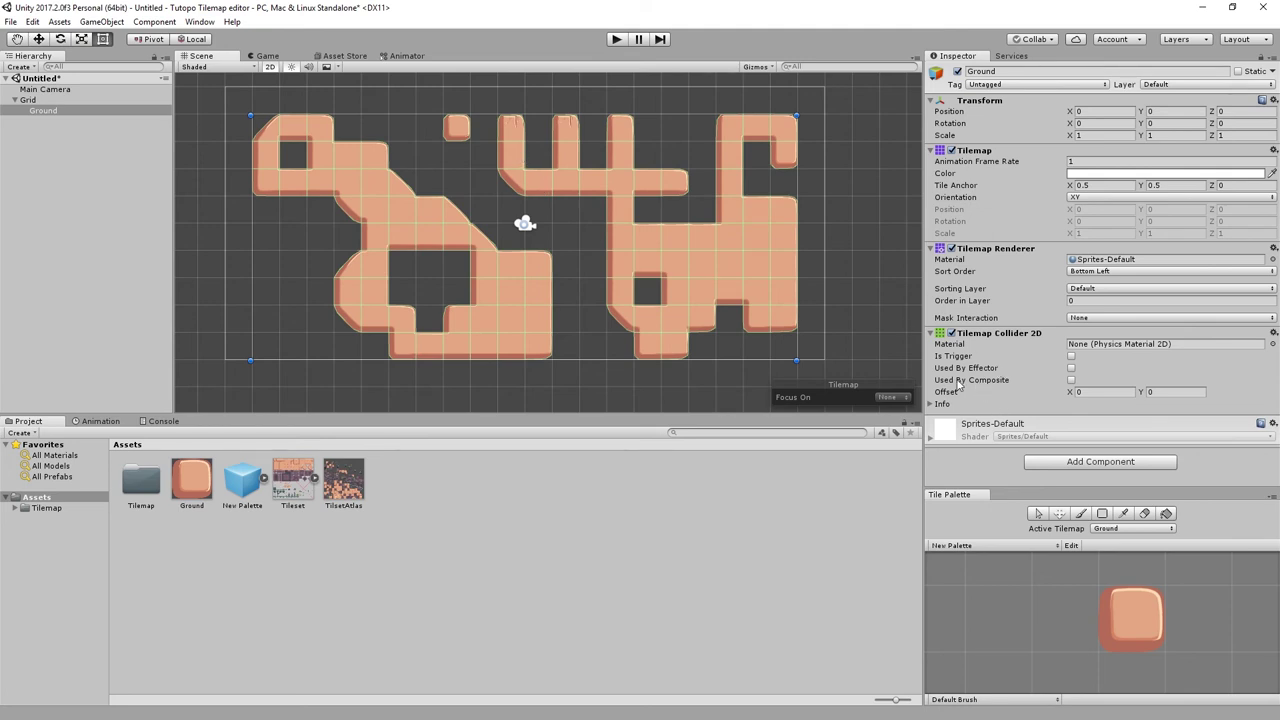
left_click(1071, 380)
left_click(1124, 458)
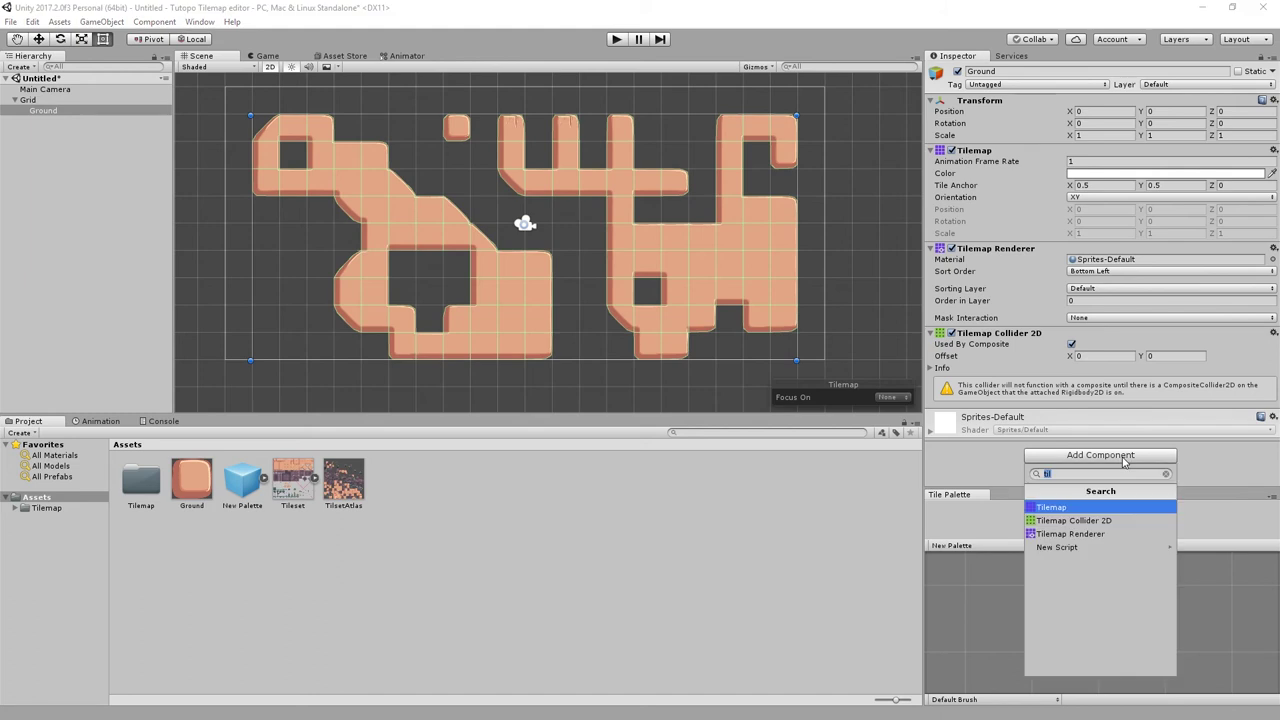
type("compo")
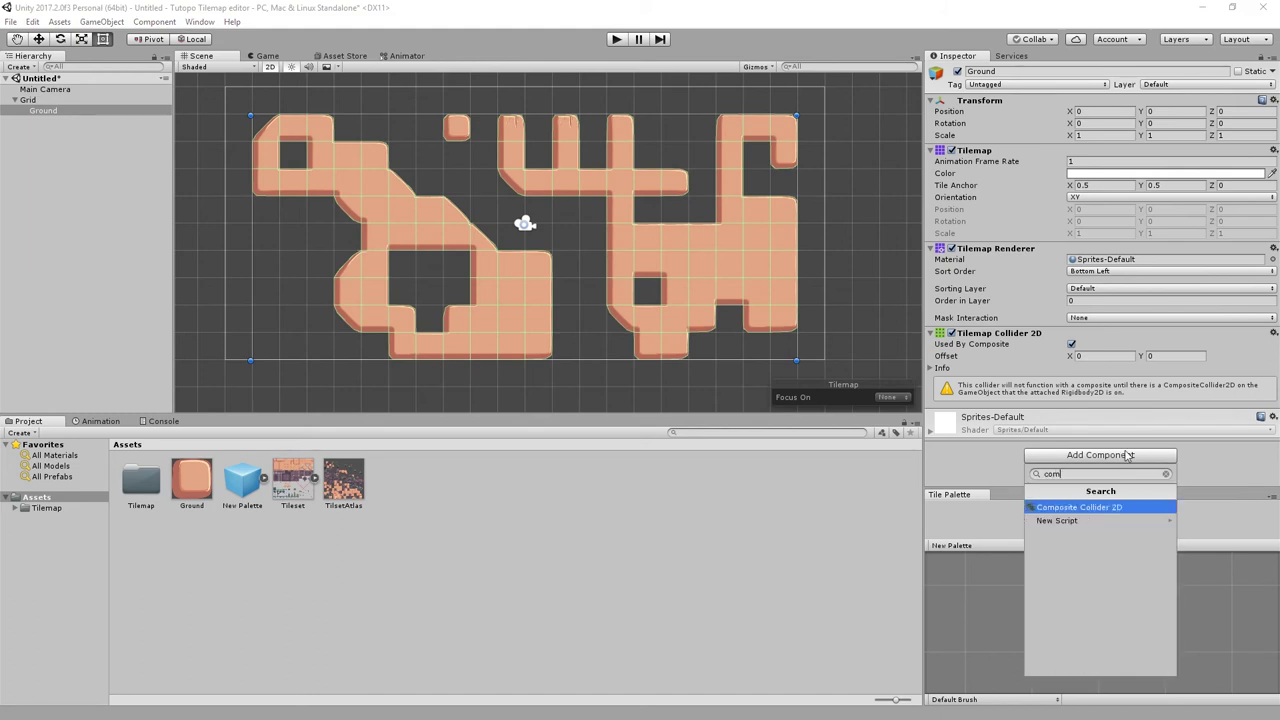
left_click(1112, 508)
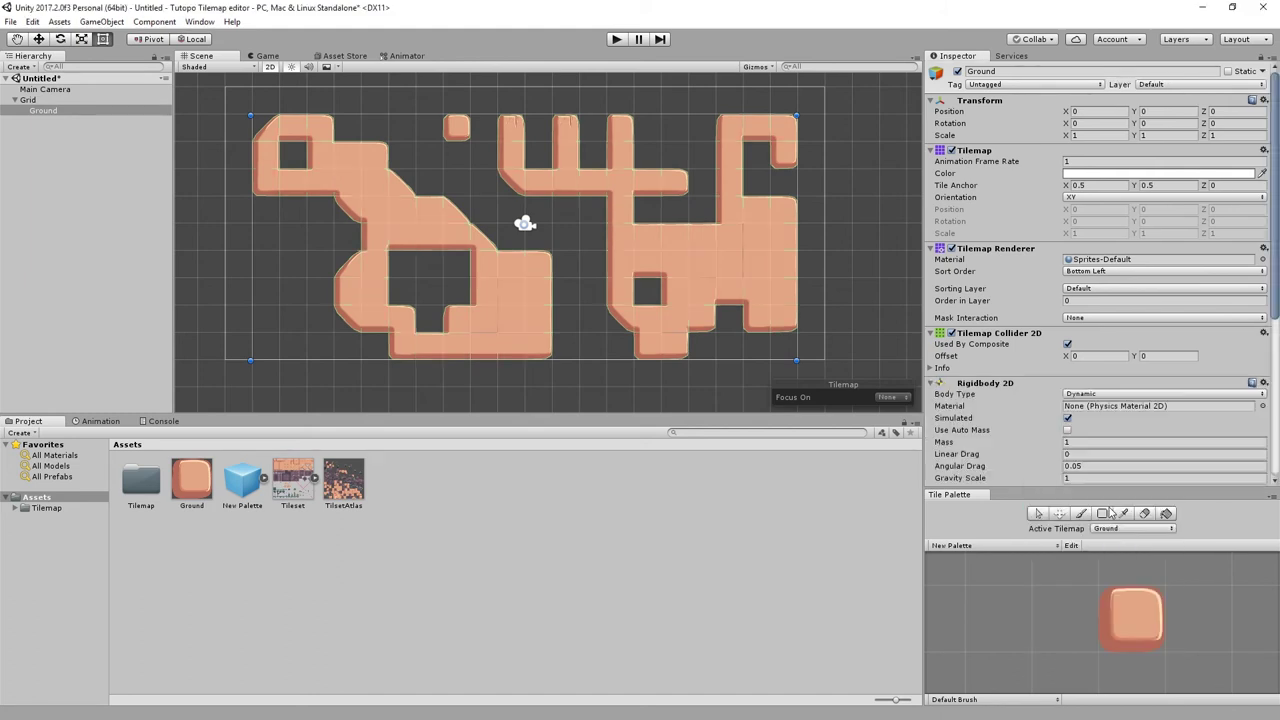
scroll(1020, 355, "down", 1)
scroll(1025, 350, "down", 2)
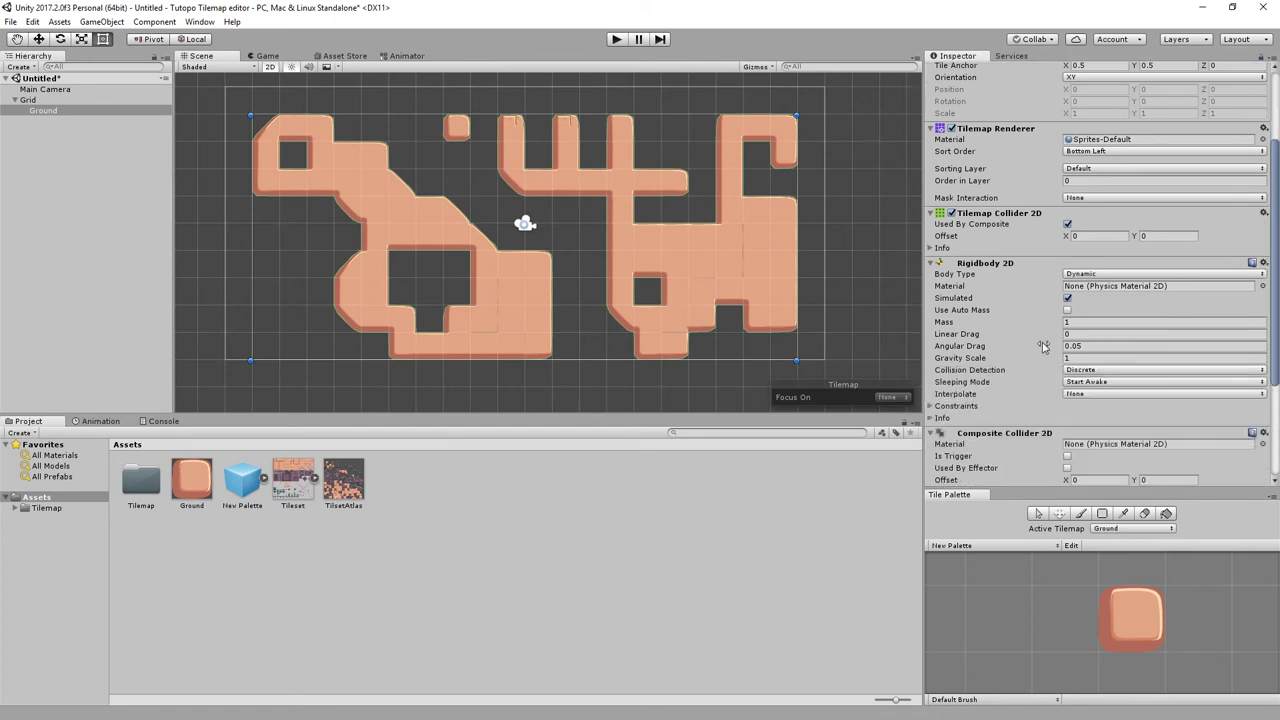
scroll(600, 250, "up", 2)
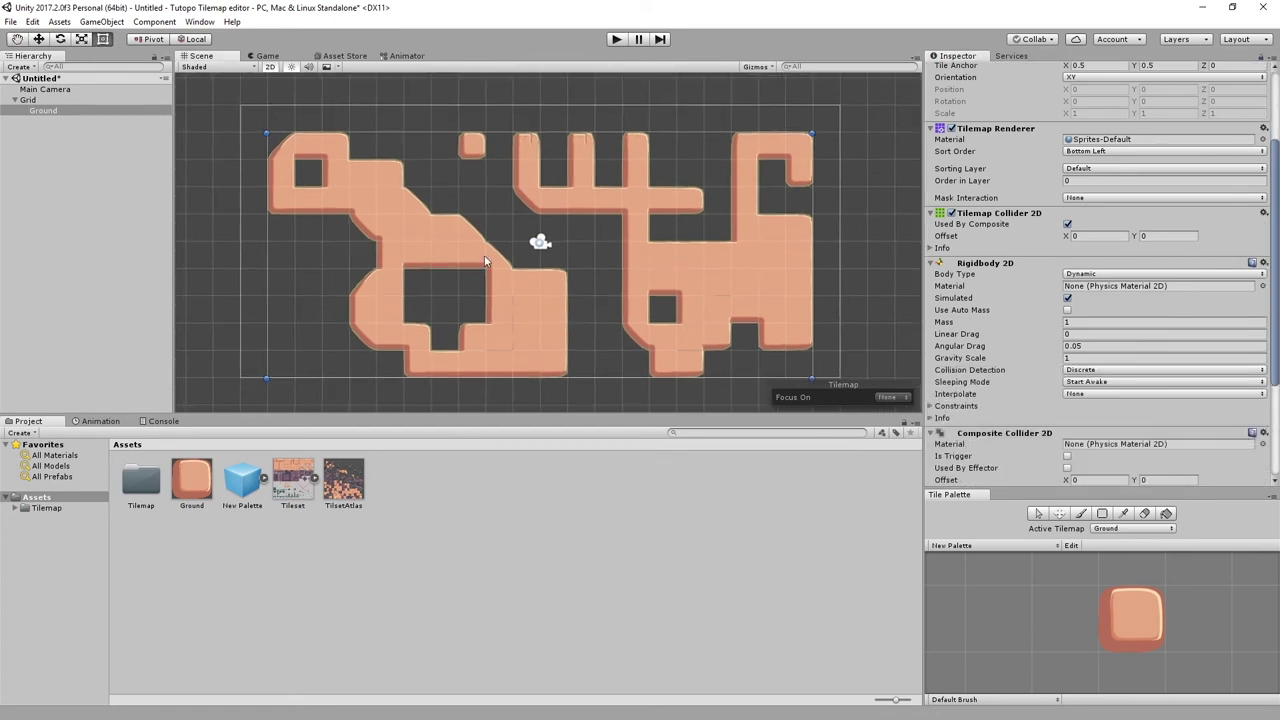
scroll(443, 243, "up", 2)
scroll(366, 223, "up", 2)
scroll(588, 249, "up", 2)
scroll(580, 254, "up", 1)
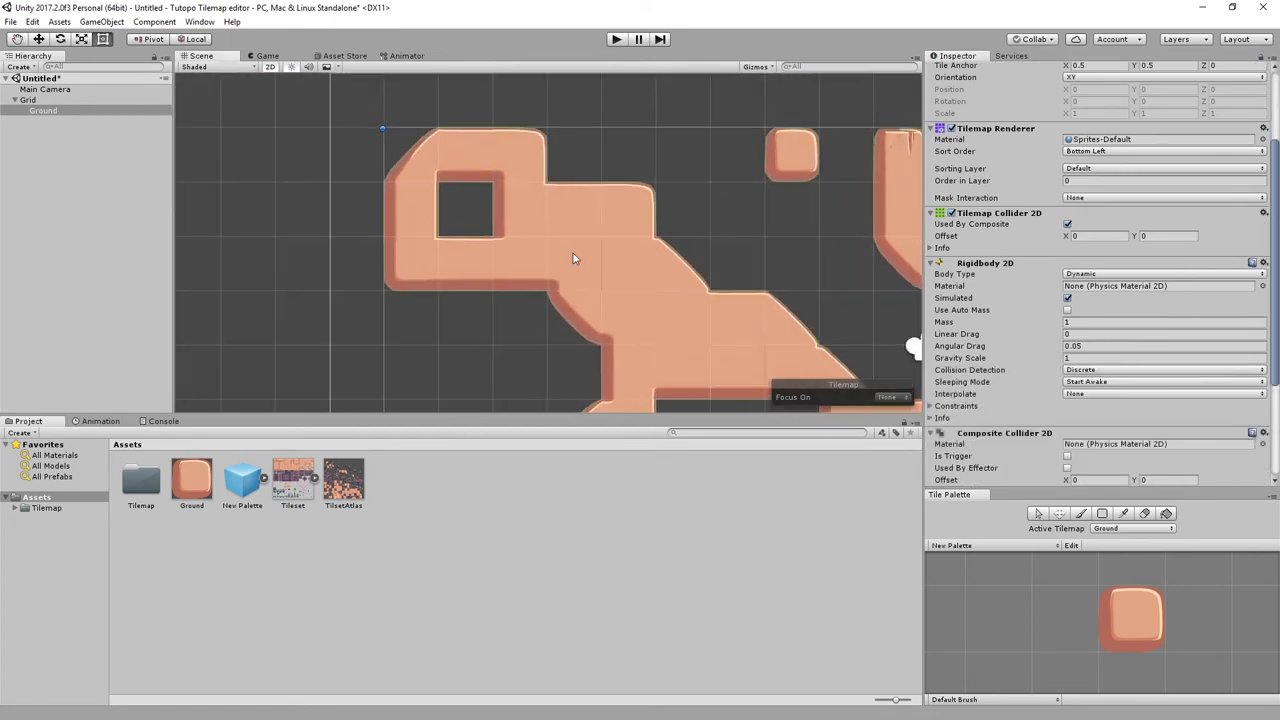
scroll(575, 258, "up", 1)
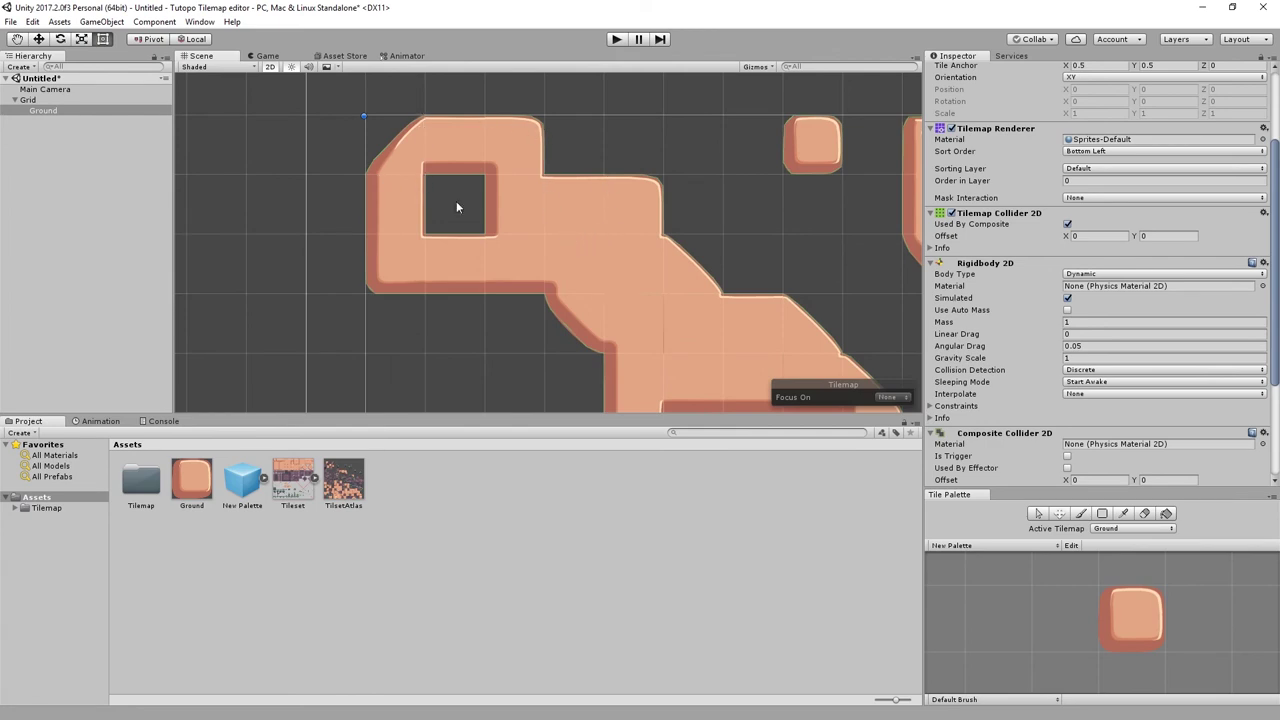
scroll(551, 229, "down", 2)
scroll(591, 234, "down", 2)
scroll(716, 288, "down", 2)
scroll(803, 327, "down", 2)
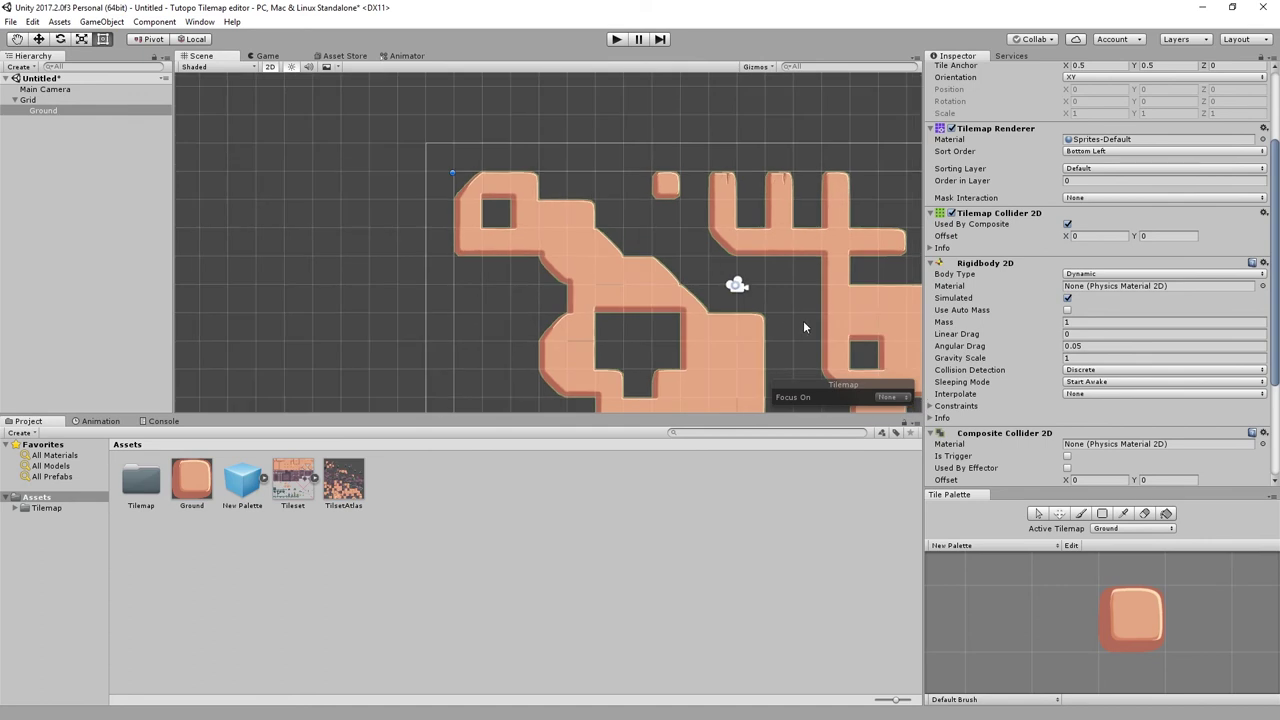
scroll(803, 327, "down", 2)
scroll(805, 327, "down", 1)
scroll(808, 328, "down", 1)
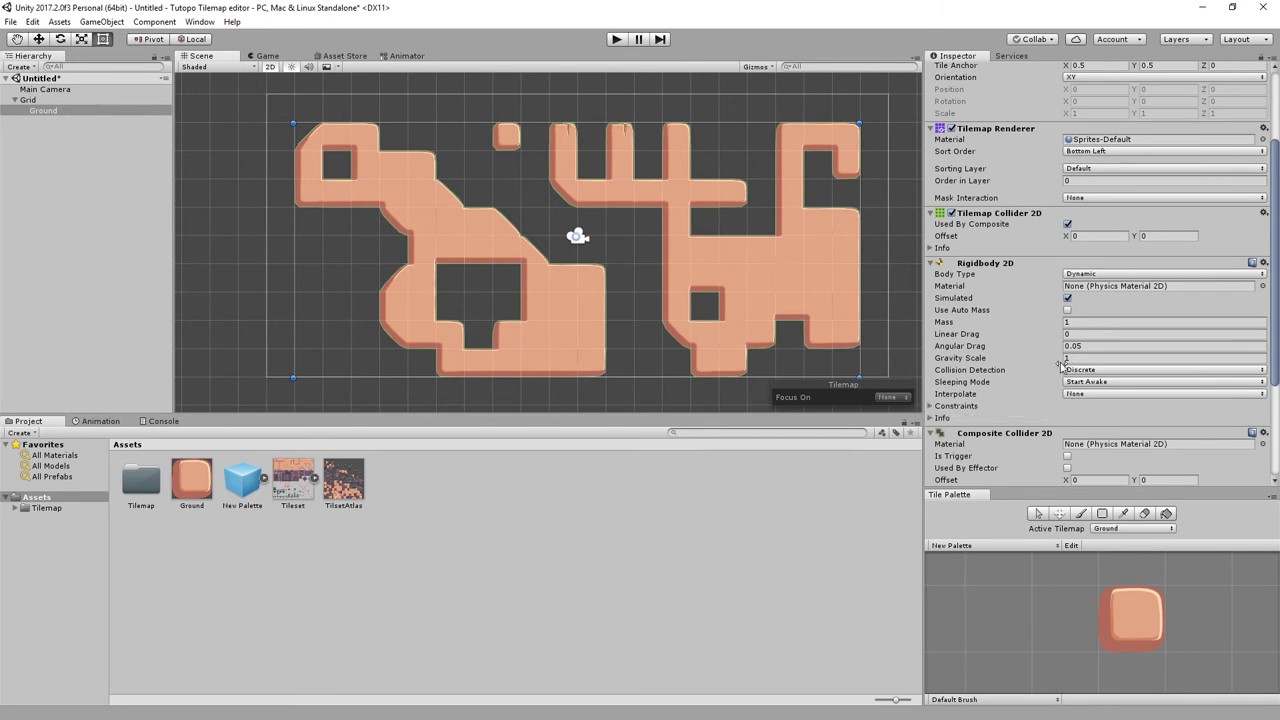
scroll(1060, 360, "down", 4)
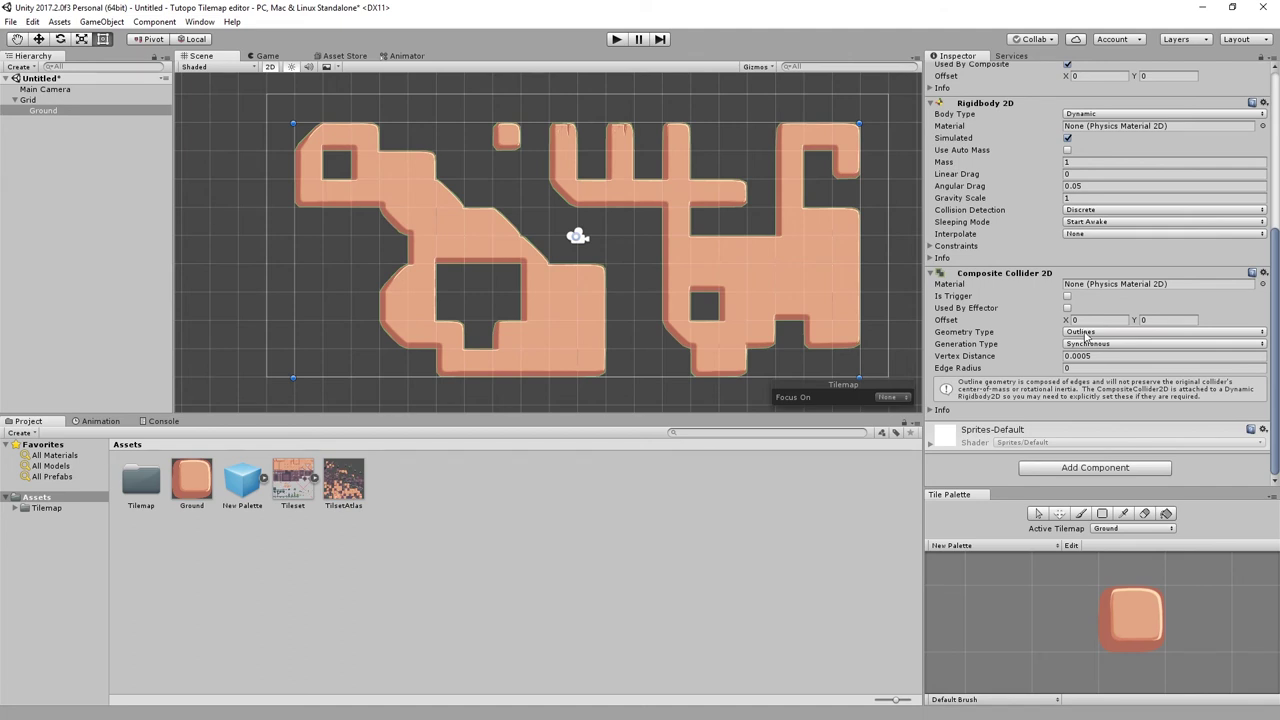
- Keep the Composite Collider 2D geometry as Outlines and set its Edge Radius to 0.02
left_click(1100, 333)
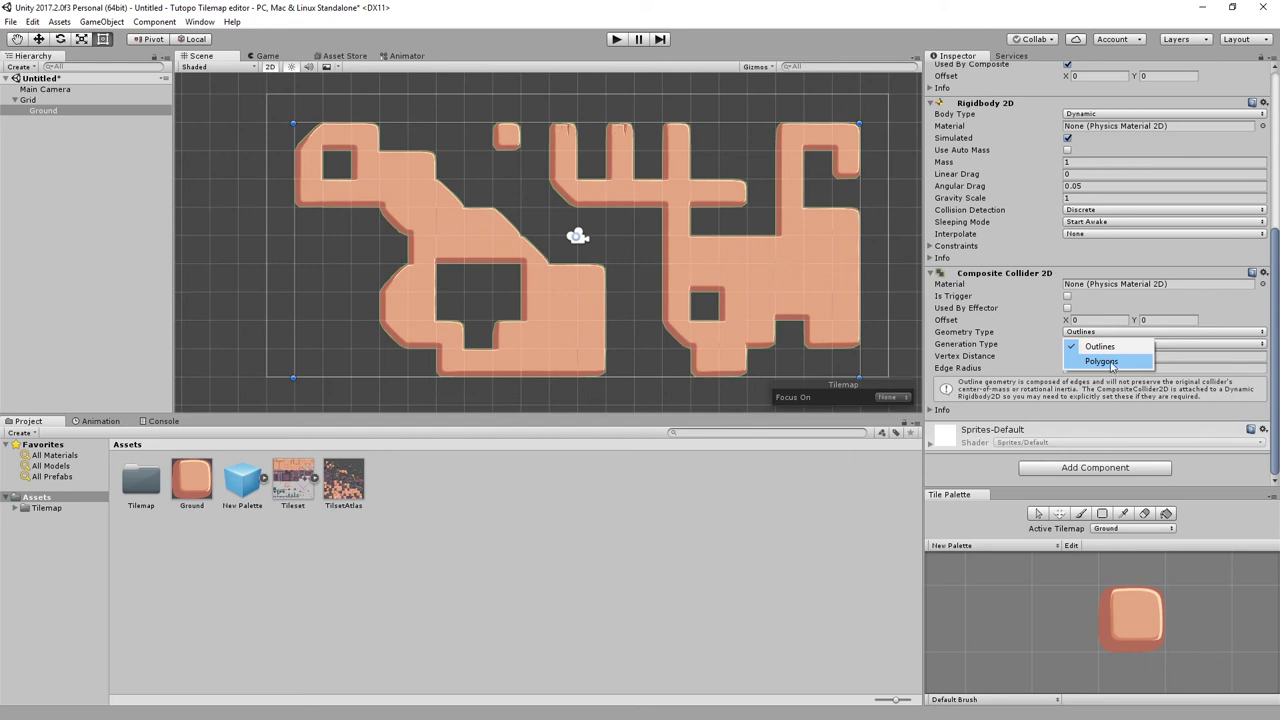
left_click(1092, 336)
left_click(1088, 337)
left_click(1050, 327)
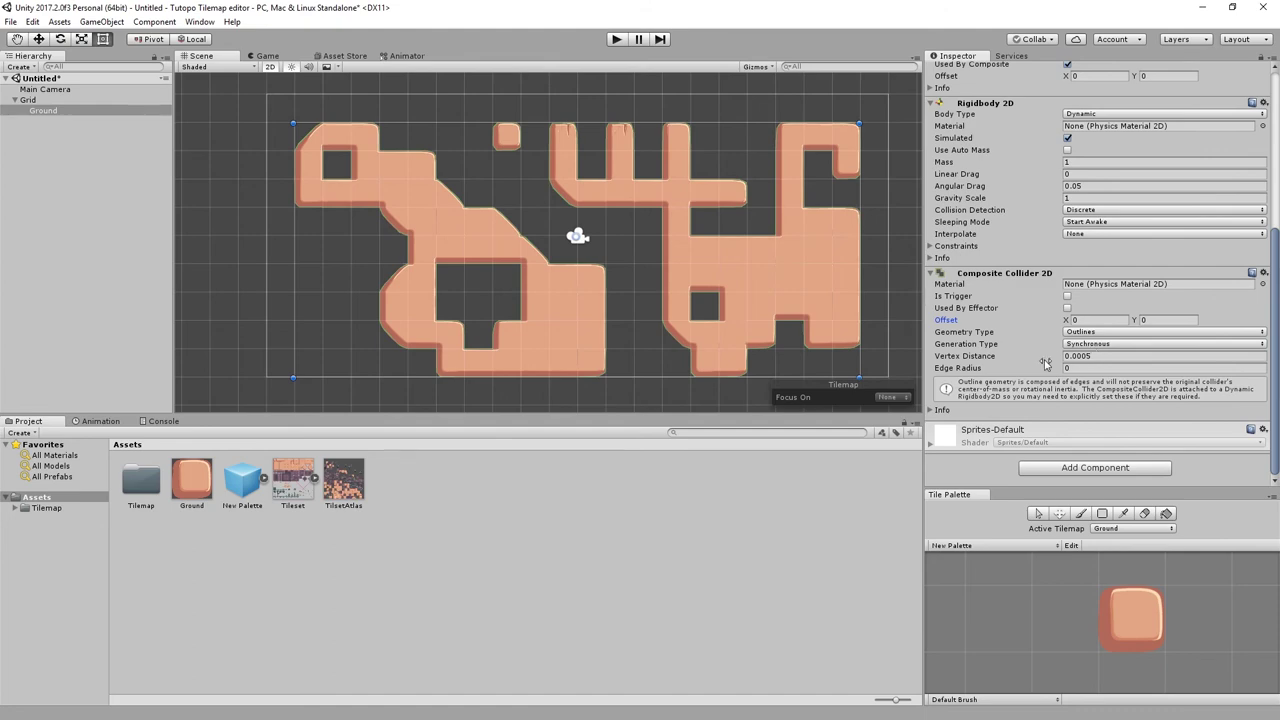
left_click(975, 369)
left_click_drag(975, 369, 982, 369)
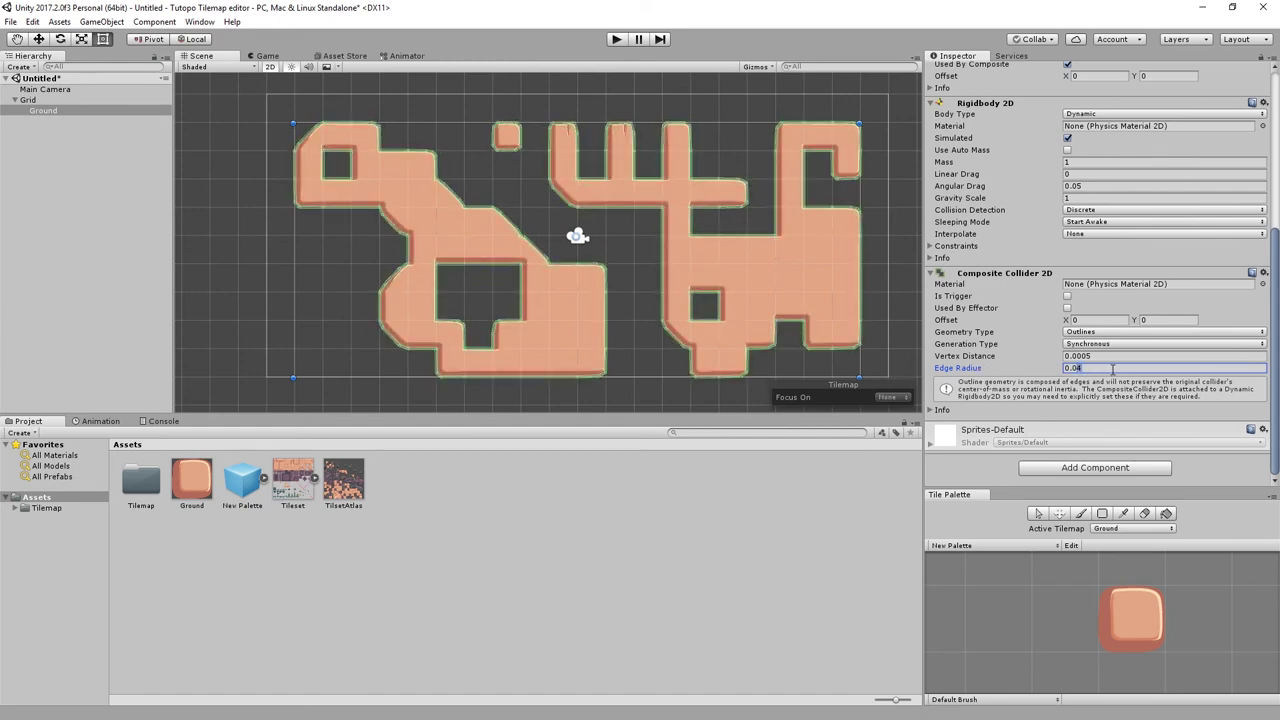
type("0.03")
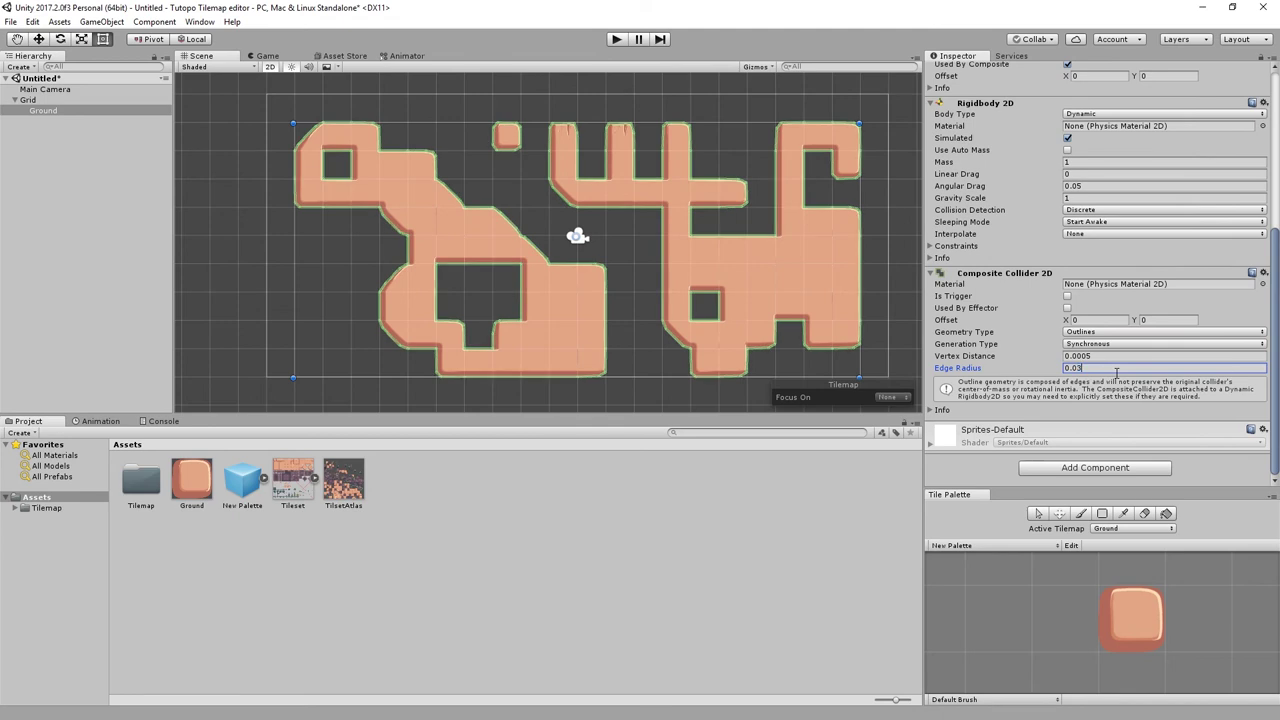
key("BackSpace")
type("2")
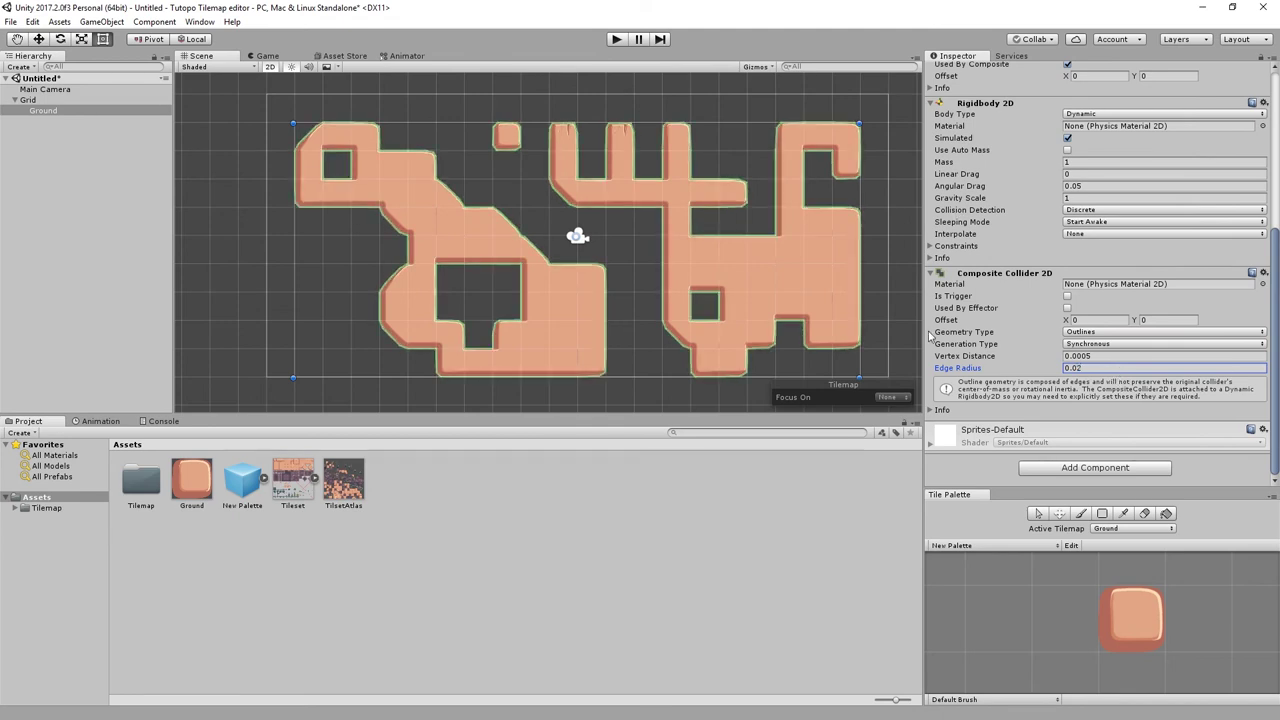
- Compare Polygons geometry on the tilemap, then switch the collider geometry back to Outlines
middle_click_drag(769, 256, 747, 278)
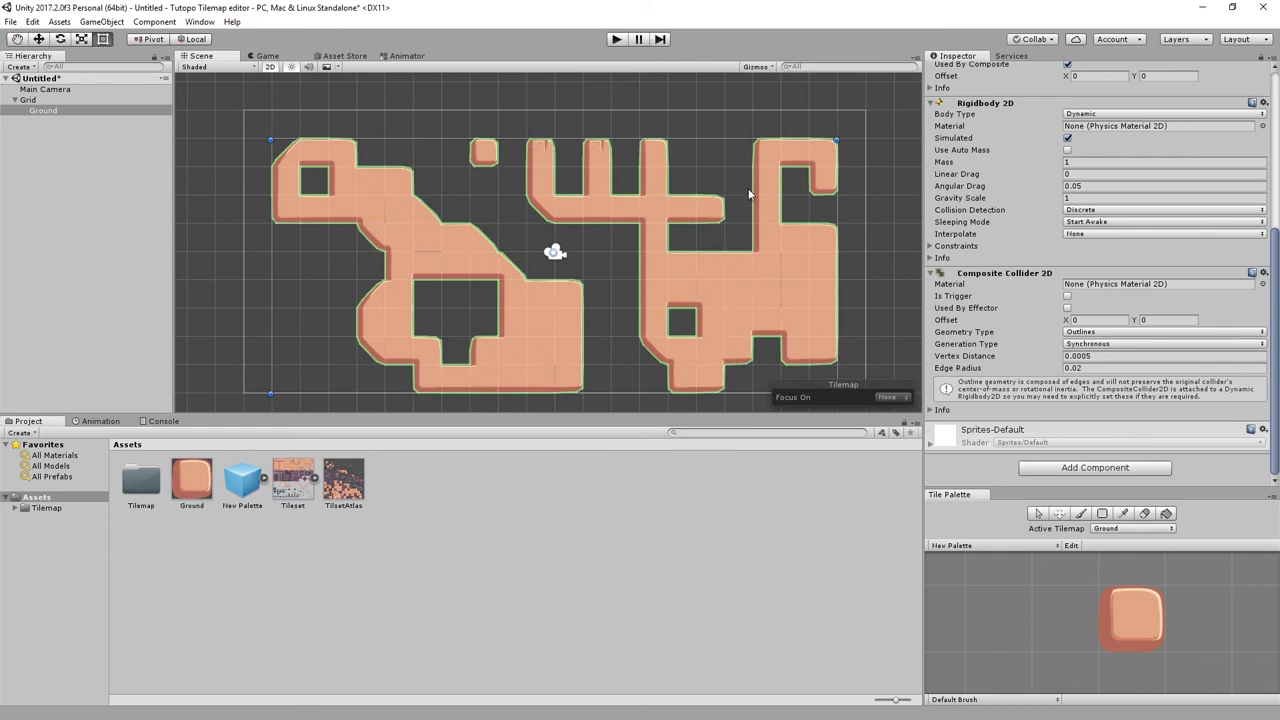
left_click(1091, 336)
left_click(1085, 350)
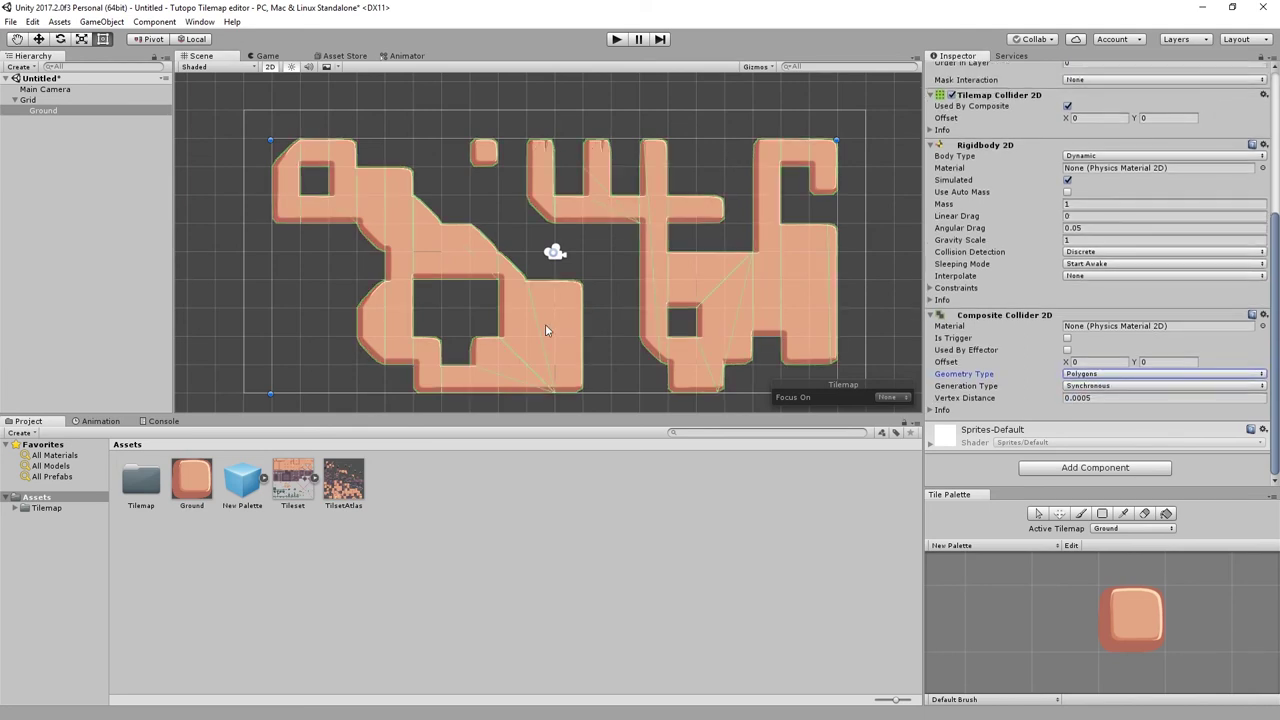
scroll(545, 330, "up", 1)
scroll(551, 271, "up", 2)
scroll(554, 234, "up", 2)
scroll(550, 232, "up", 2)
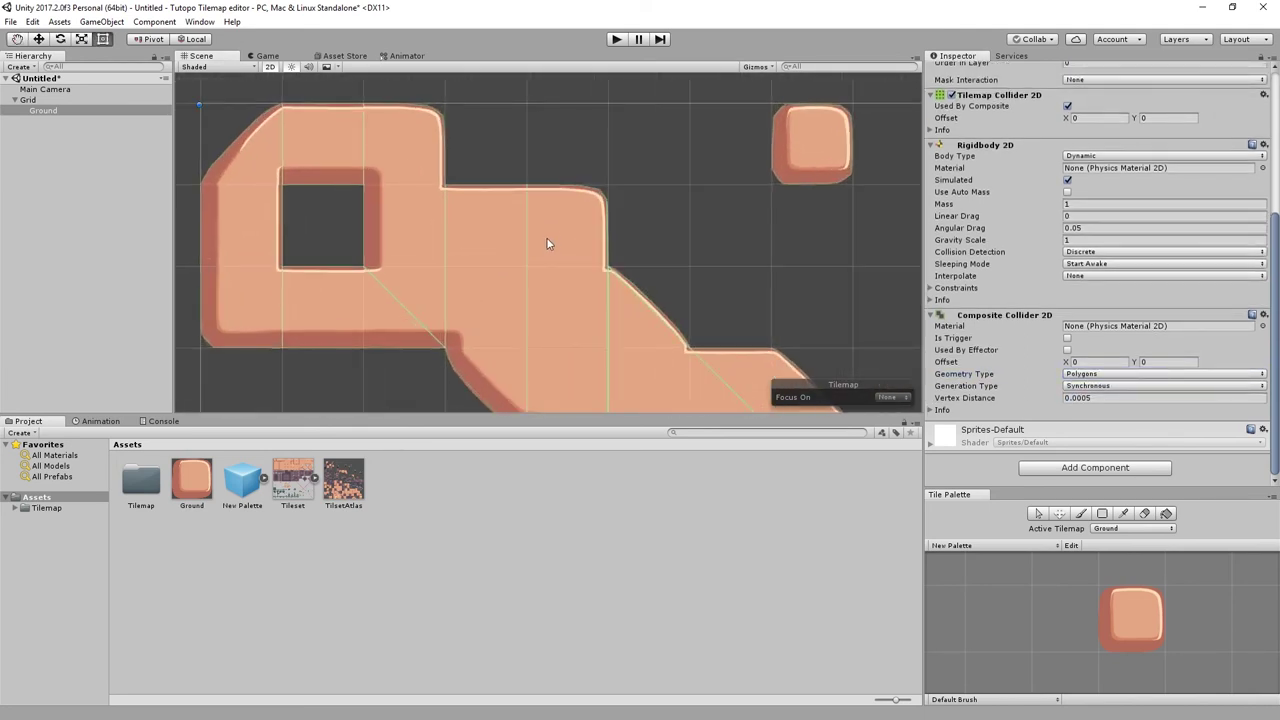
scroll(590, 215, "up", 2)
scroll(640, 210, "down", 5)
scroll(720, 230, "down", 2)
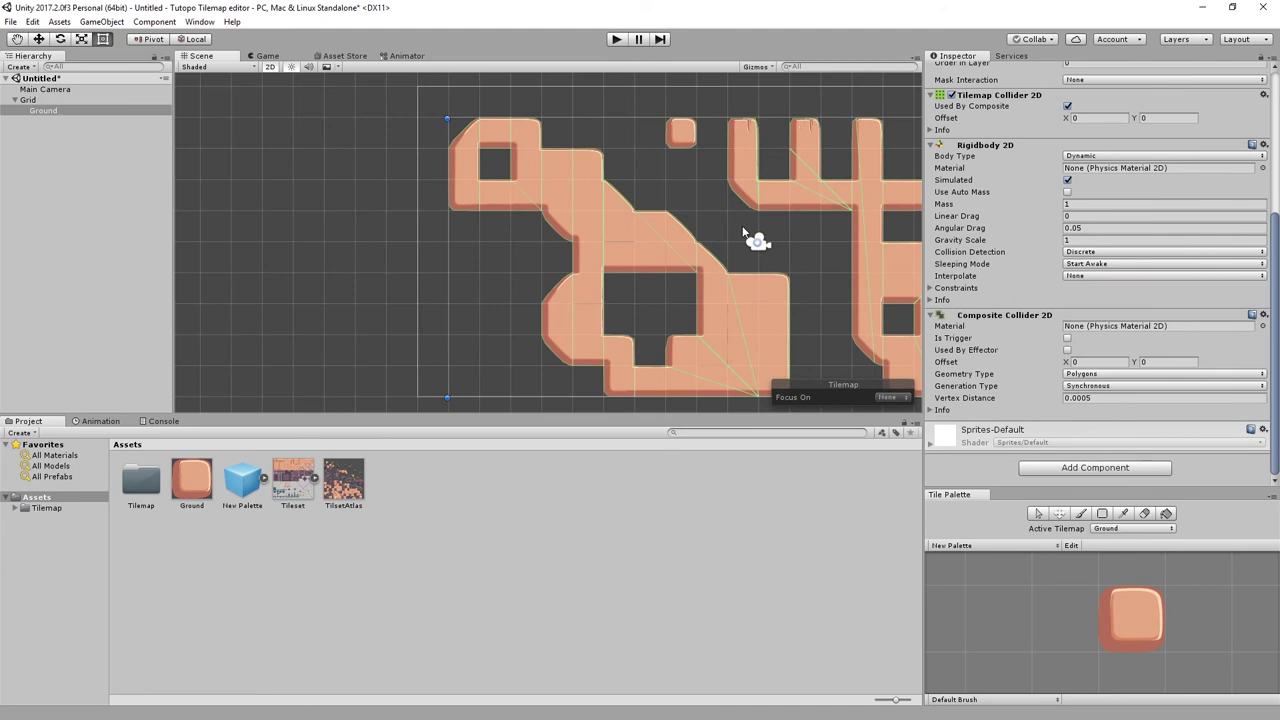
middle_click_drag(743, 233, 560, 214)
scroll(650, 225, "down", 1)
middle_click_drag(720, 224, 706, 228)
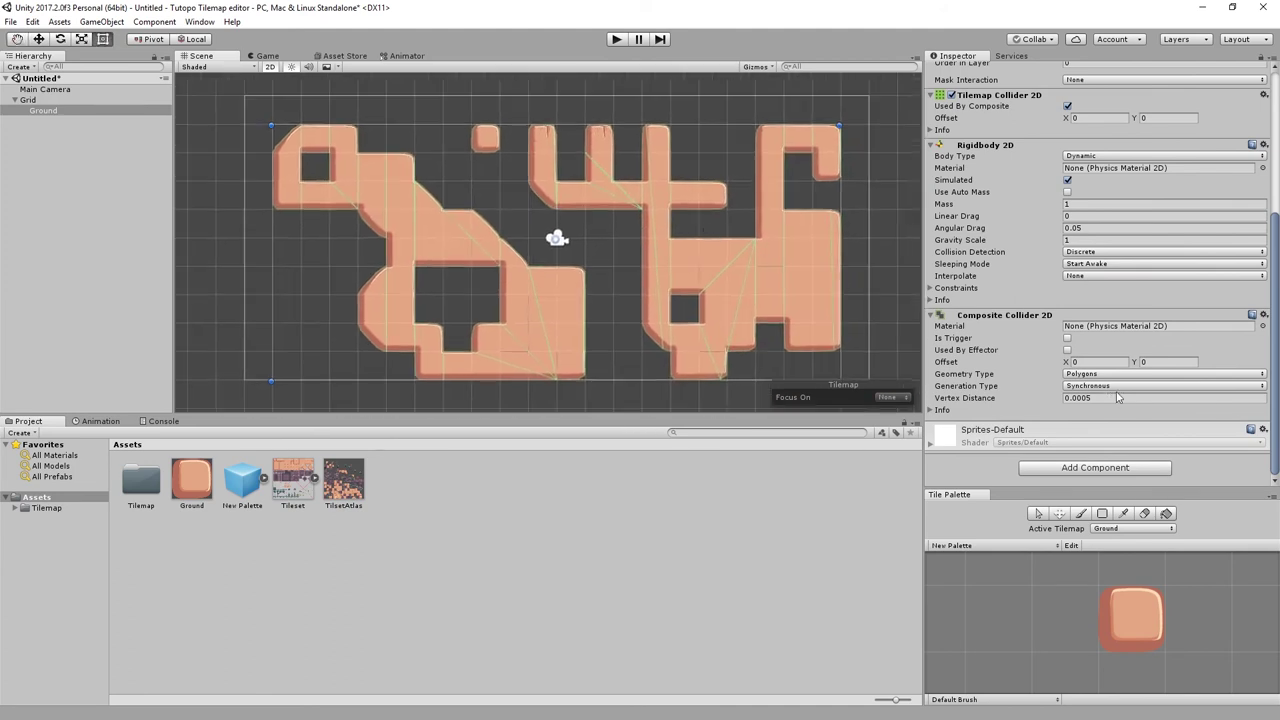
left_click(1103, 374)
left_click(1090, 388)
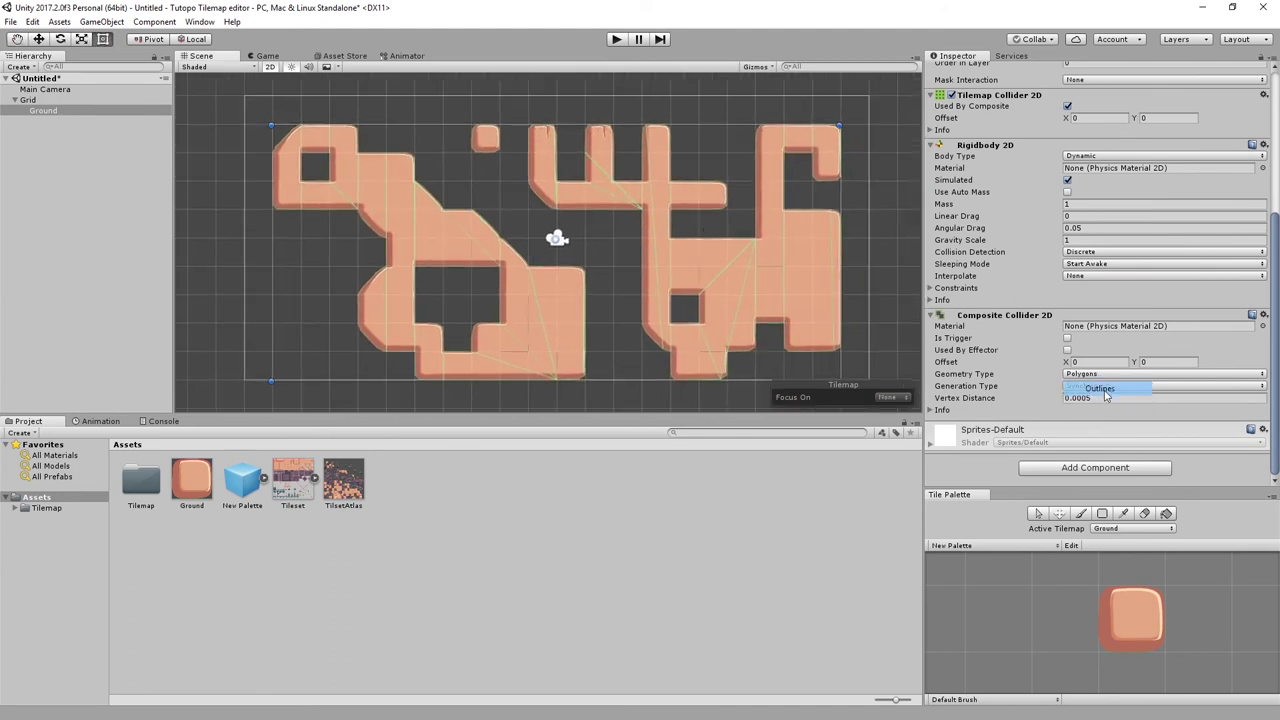
- Preview shifting the collider offset, then set the offset back to 0
scroll(1018, 371, "down", 2)
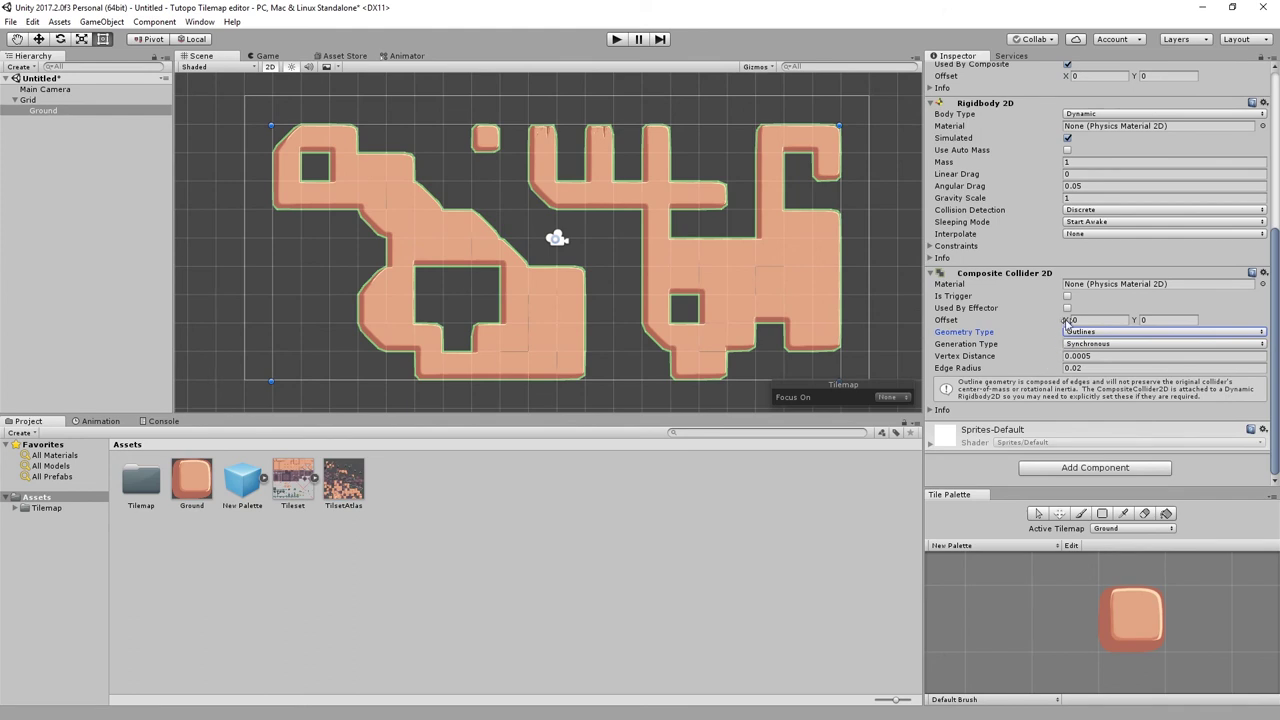
left_click_drag(1066, 320, 1058, 323)
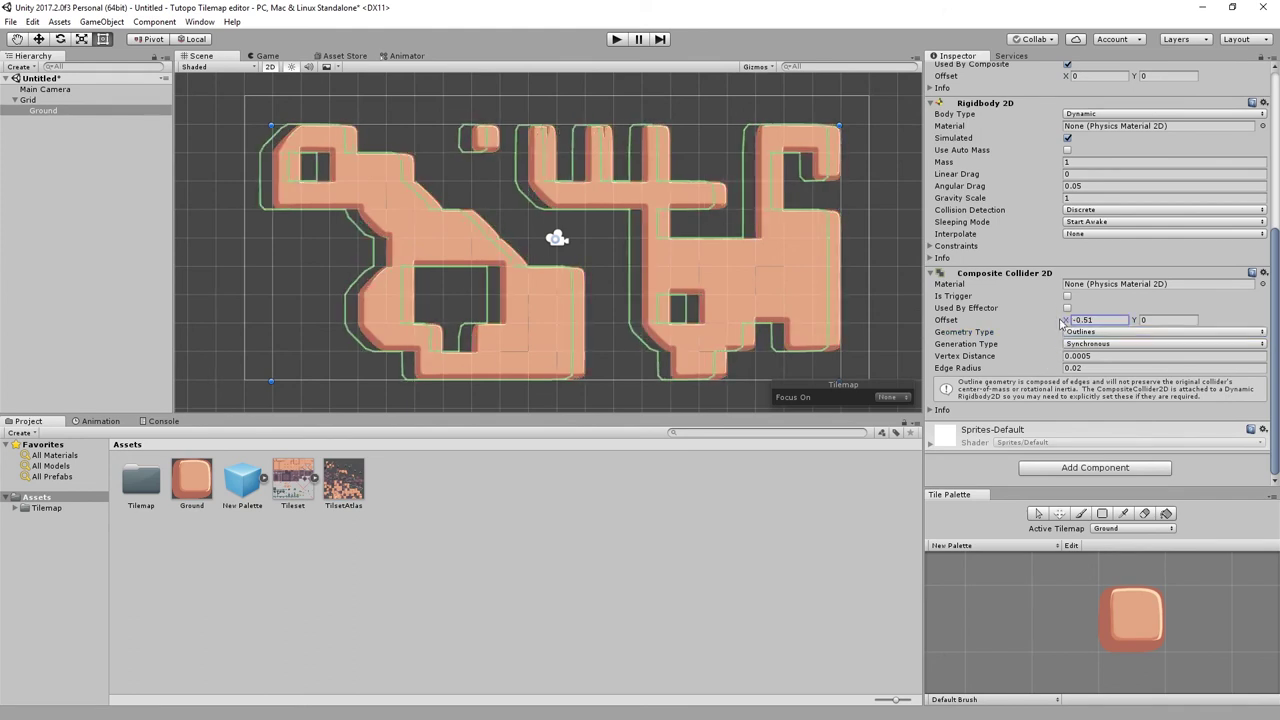
left_click_drag(1058, 323, 1063, 322)
type("0")
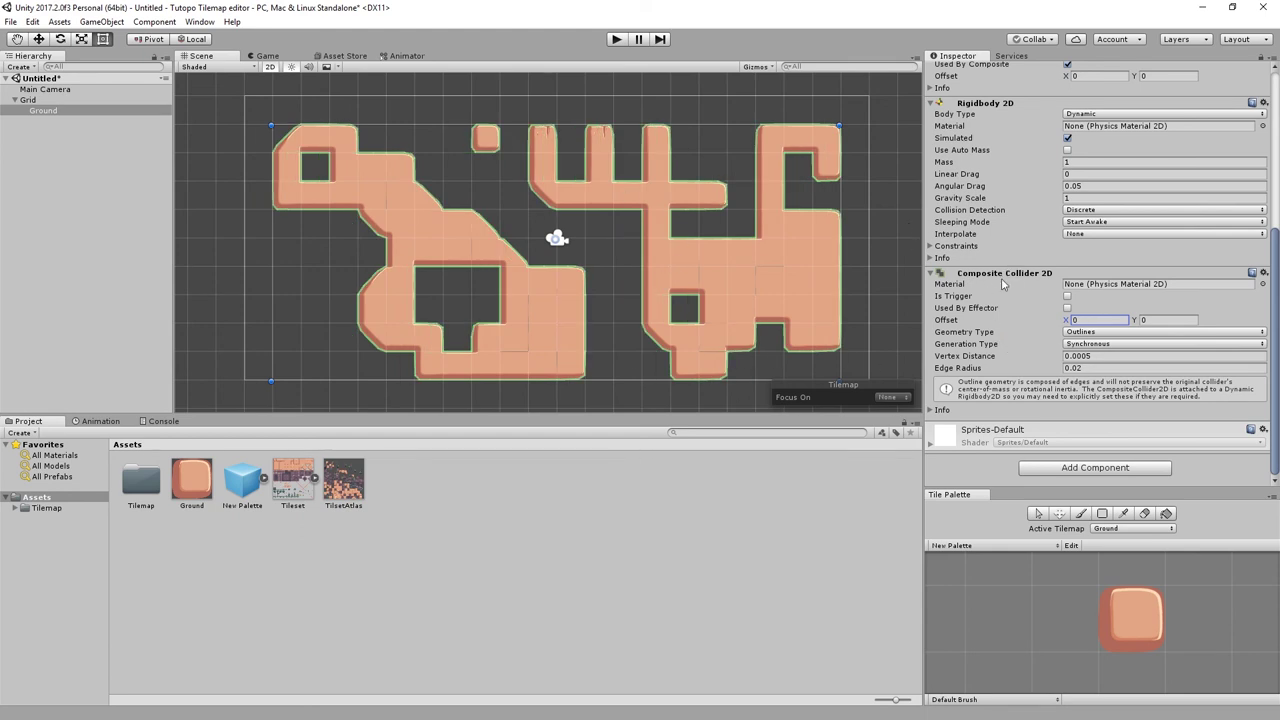
- Make Ground's Rigidbody 2D body type Static and pick the ground Paint Brush
left_click(1085, 113)
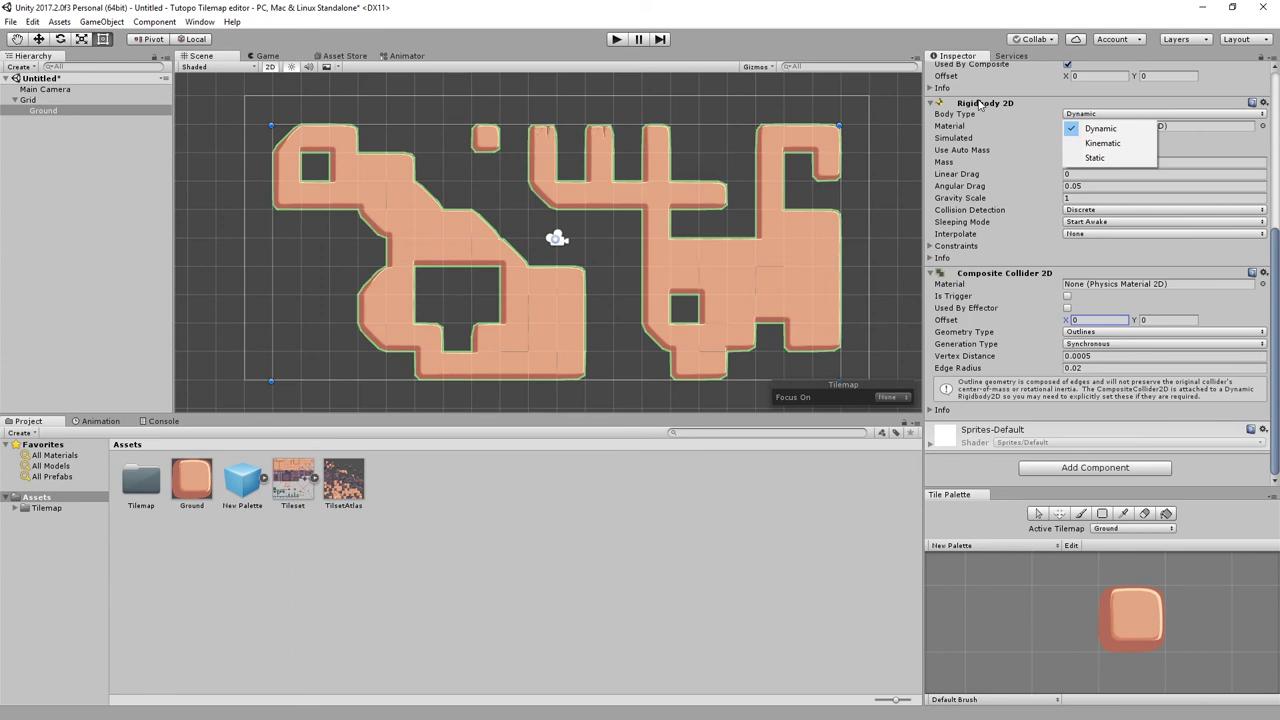
left_click(1095, 159)
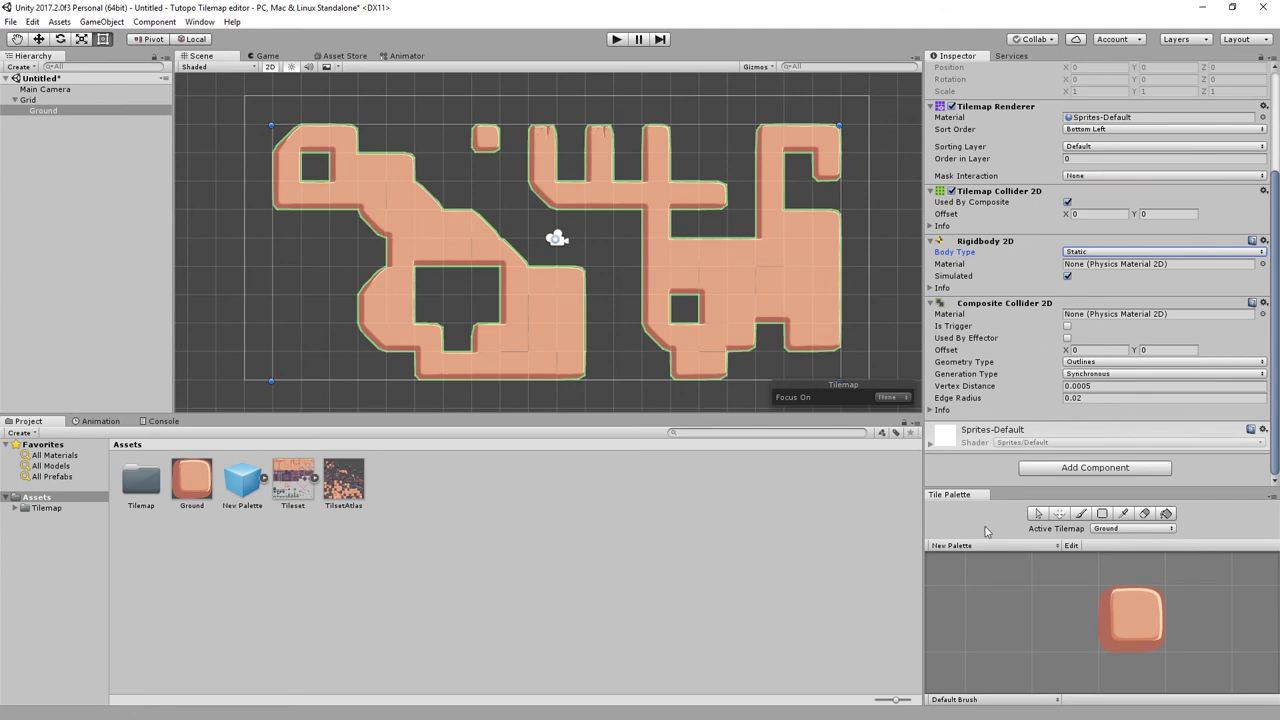
left_click(109, 113)
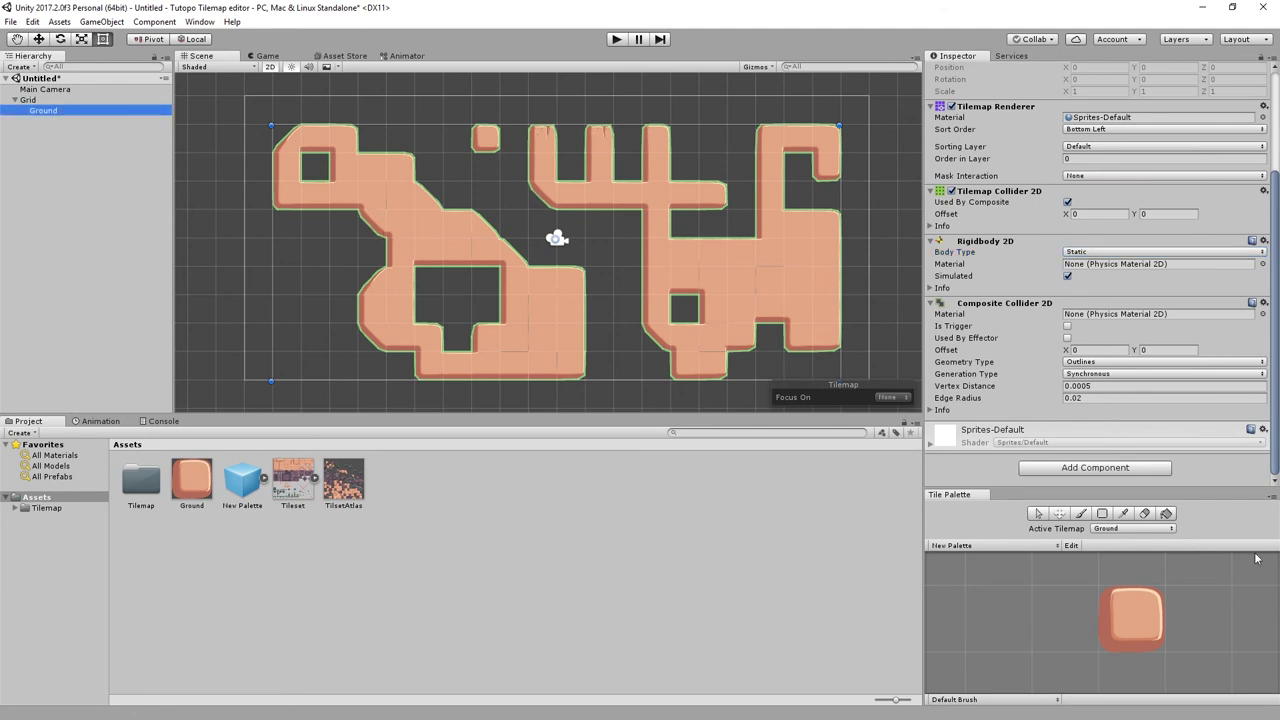
left_click(1082, 515)
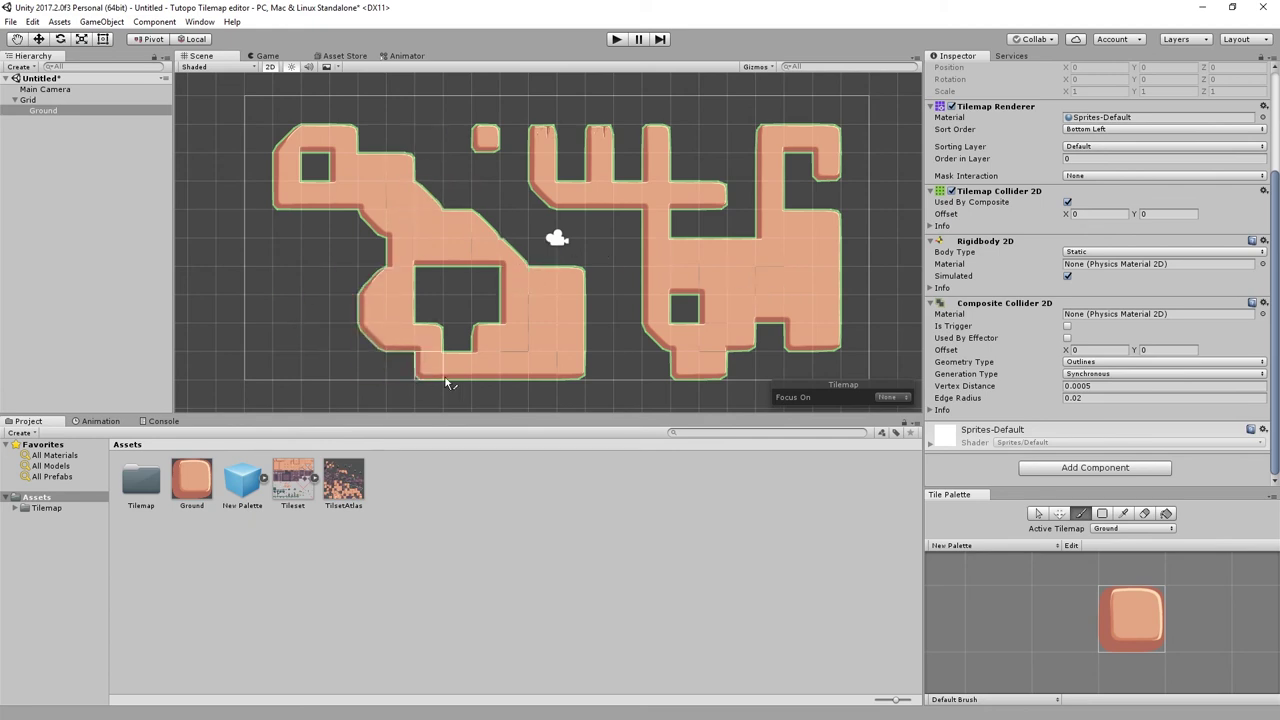
- Paint extra ground tiles along the diagonal edge, the lower-left edge and the centre
mouse_move(585, 278)
left_mouse_down()
mouse_move(500, 223)
mouse_move(377, 215)
left_mouse_up()
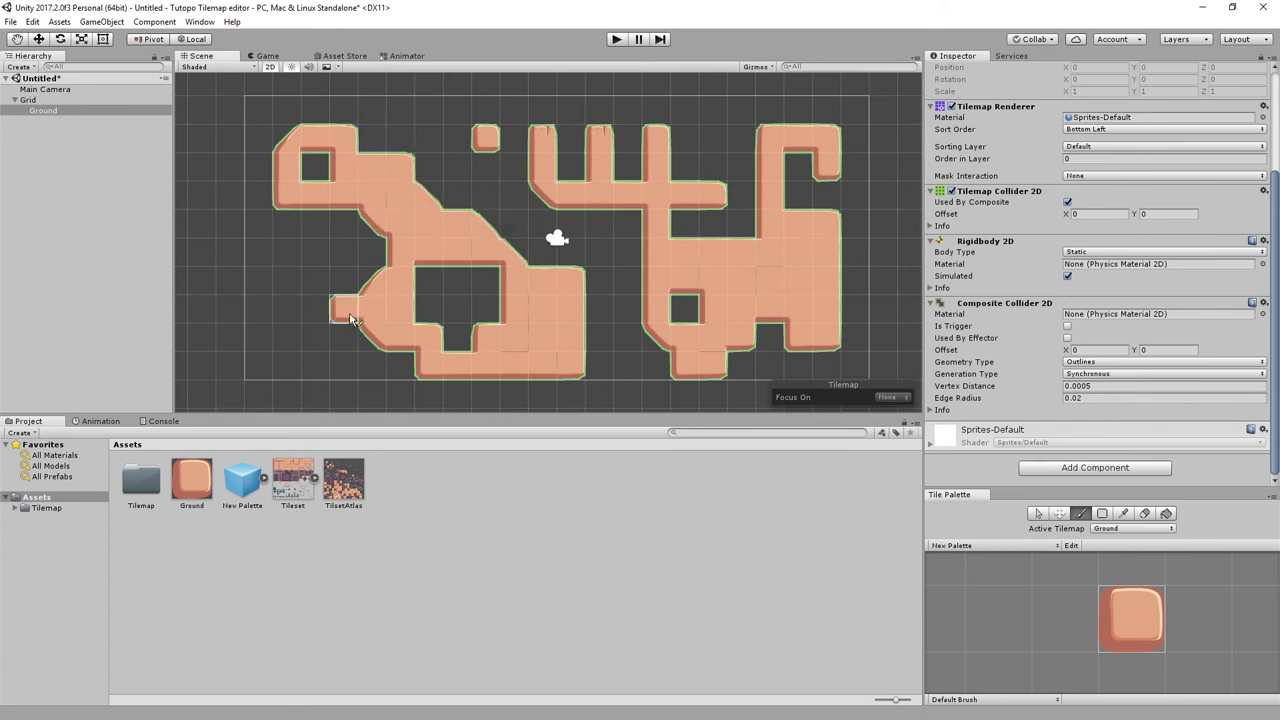
mouse_move(345, 310)
left_mouse_down()
mouse_move(315, 310)
mouse_move(287, 338)
left_mouse_up()
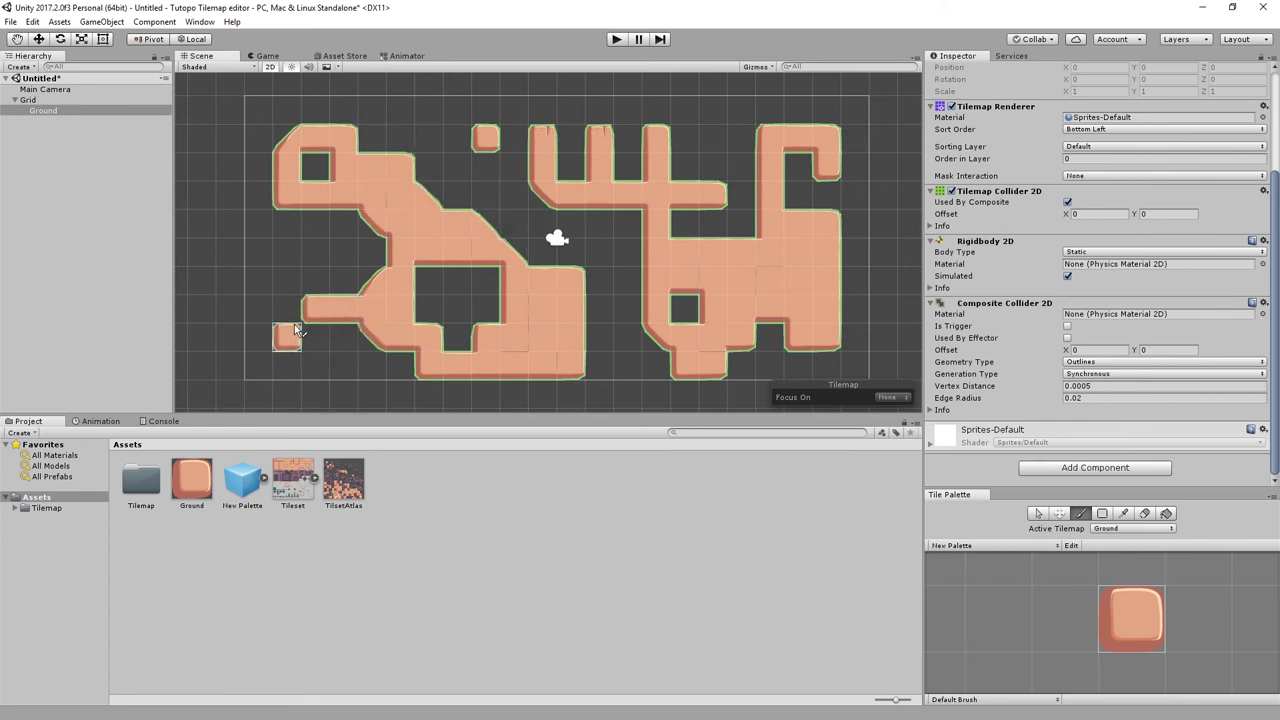
mouse_move(372, 222)
left_mouse_down()
mouse_move(355, 320)
mouse_move(400, 365)
mouse_move(335, 365)
left_mouse_up()
left_click(333, 365)
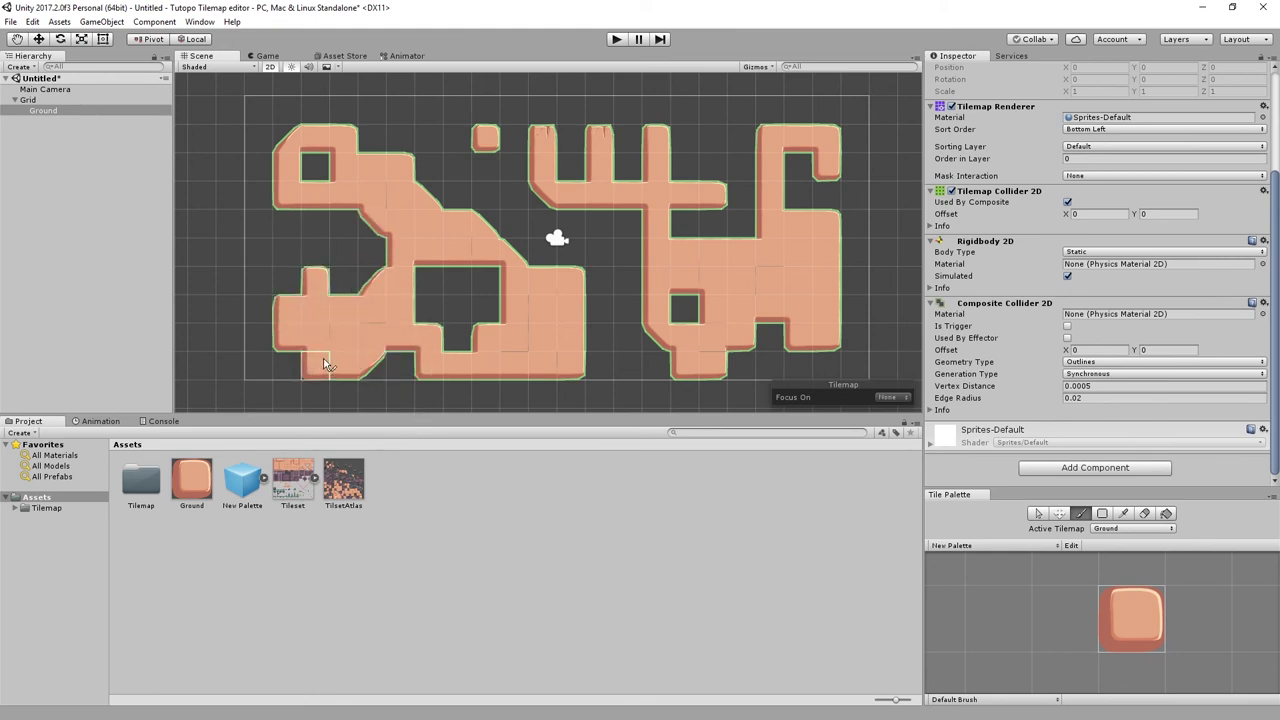
left_click_drag(374, 259, 374, 282, "shift")
mouse_move(600, 340)
left_mouse_down()
mouse_move(597, 276)
mouse_move(512, 250)
left_mouse_up()
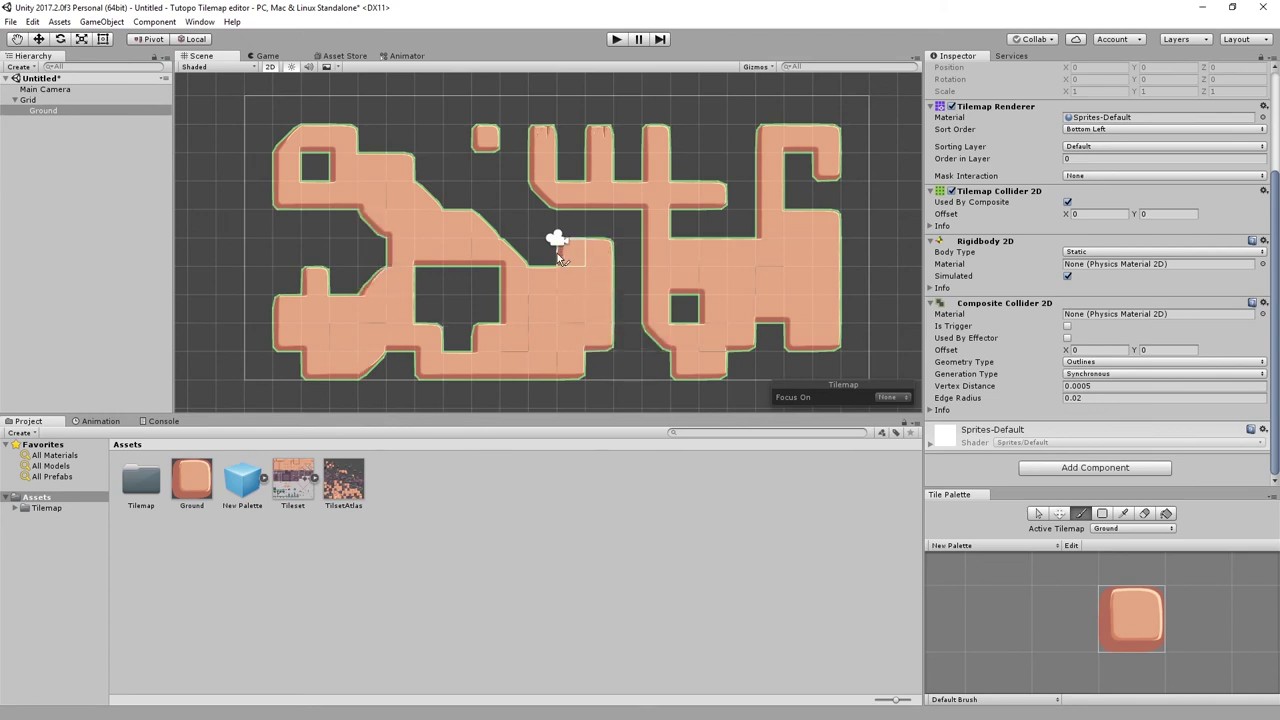
- Erase the unwanted new tile row, column and lower-left tiles, then return to the transform tool
left_click(1144, 513)
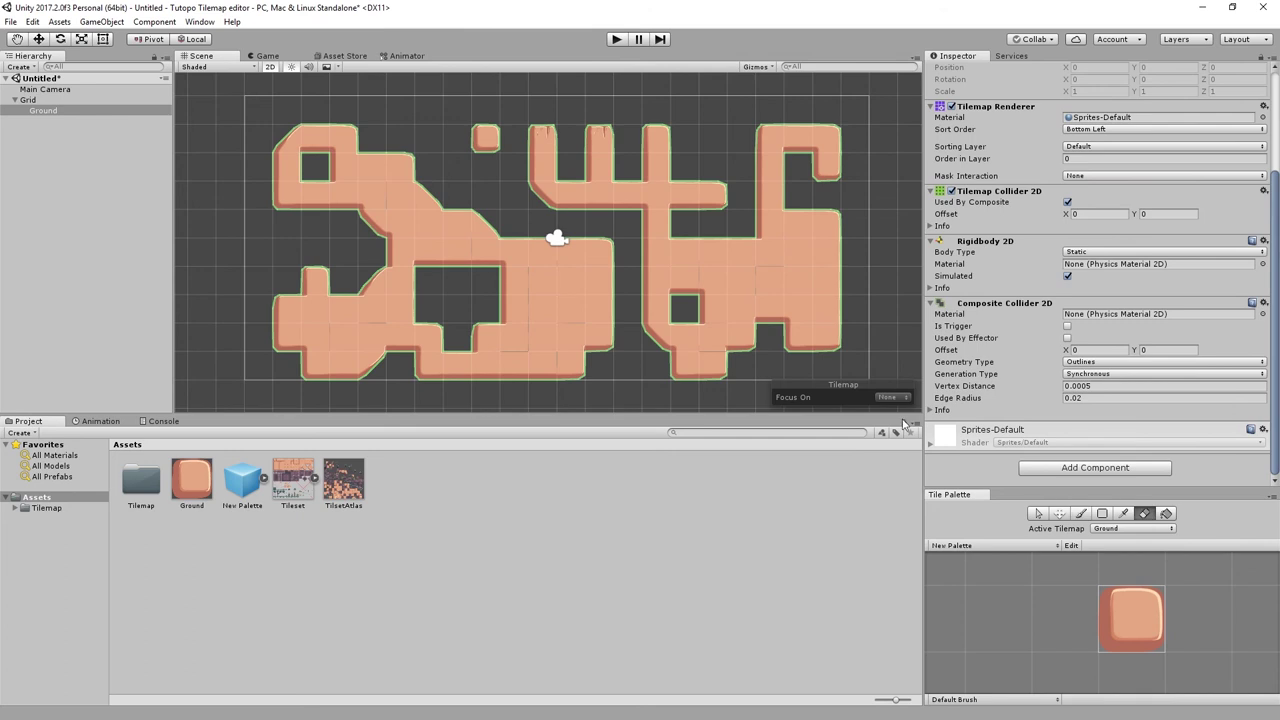
left_click_drag(569, 249, 600, 292)
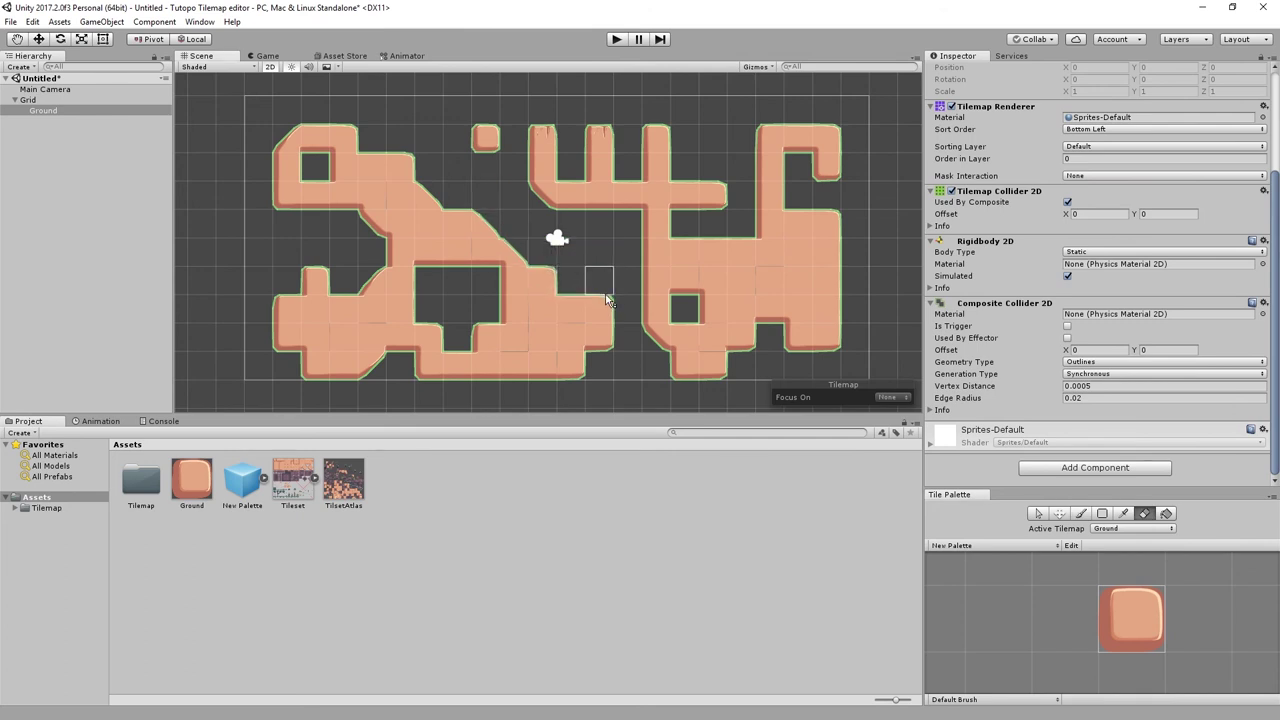
left_click_drag(333, 281, 325, 311)
key("t")
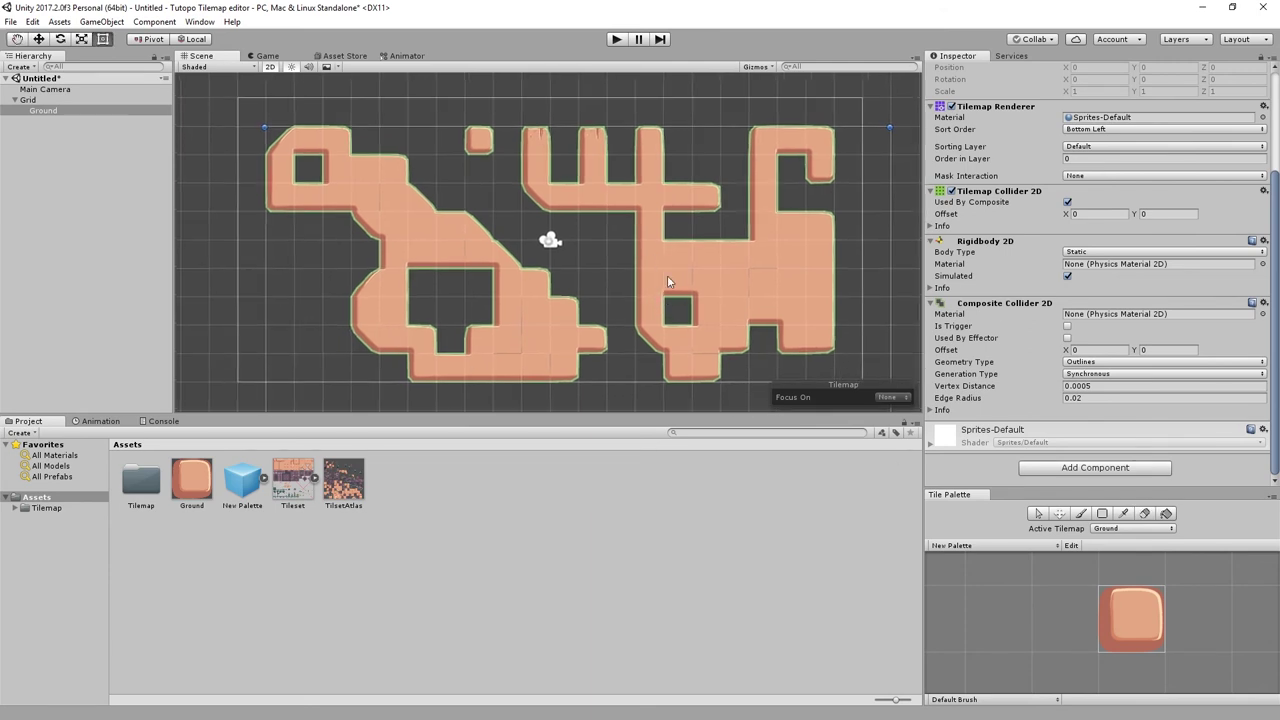
- Select the Tileset texture in Project and expand it to list its sliced sprites
middle_click_drag(668, 291, 660, 285)
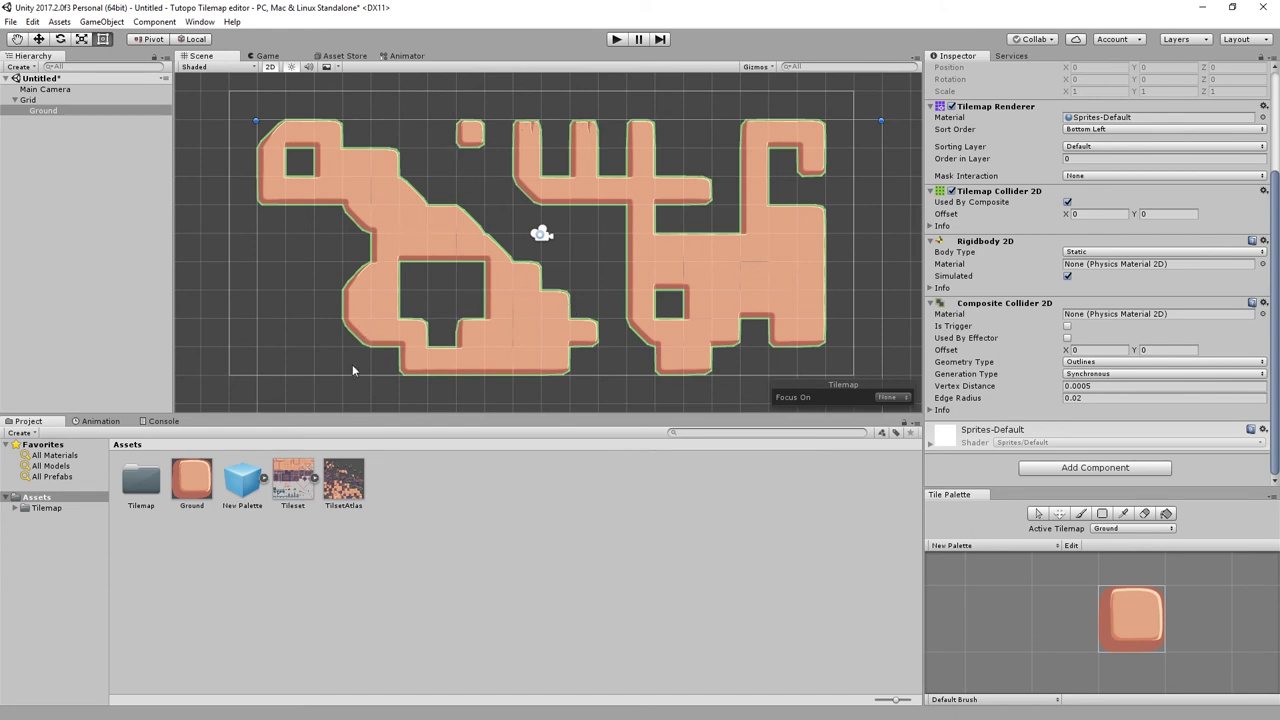
left_click(309, 484)
left_click(313, 479)
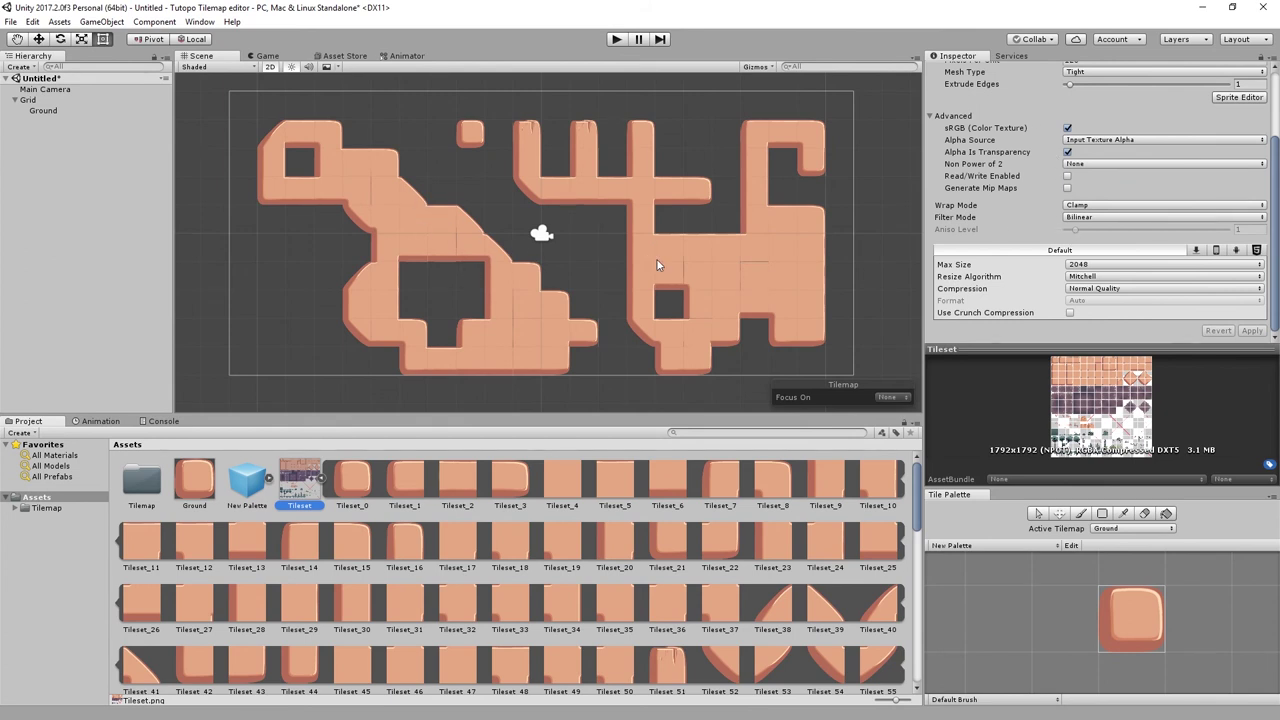
- Open the Tileset in the Sprite Editor's Edit Physics Shape mode and select the large rounded tile
left_click(1238, 98)
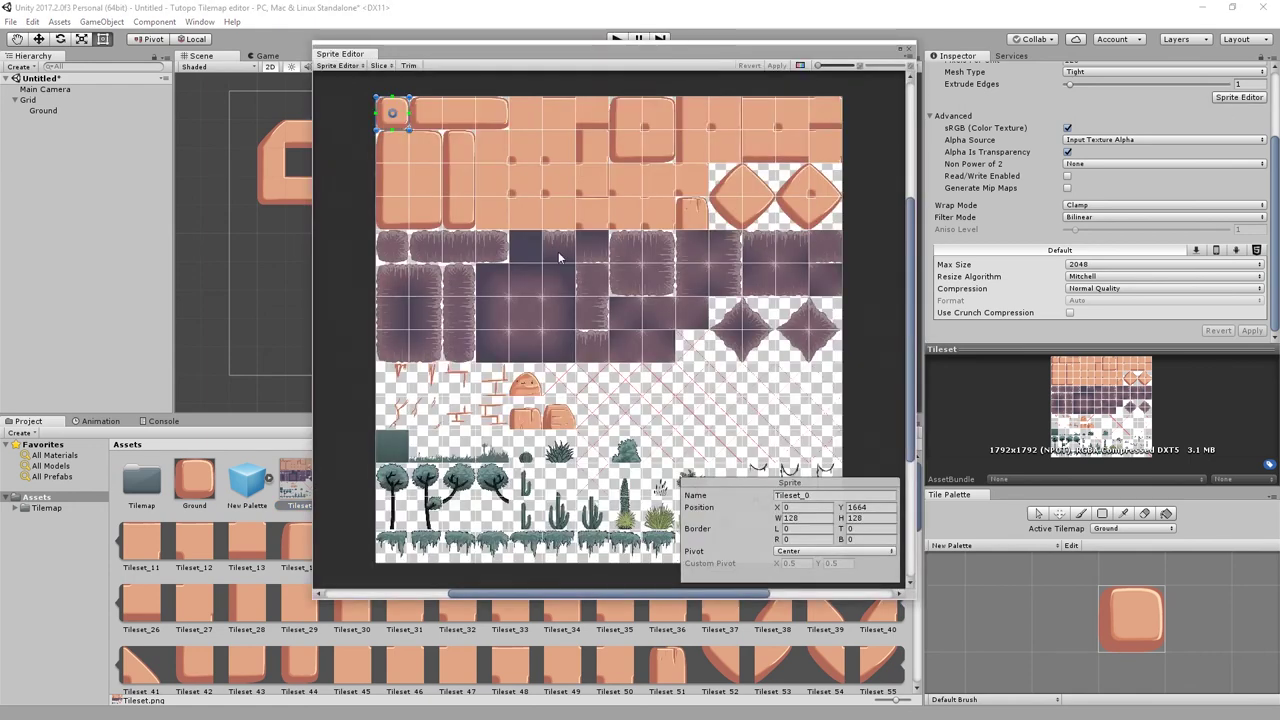
left_click(337, 65)
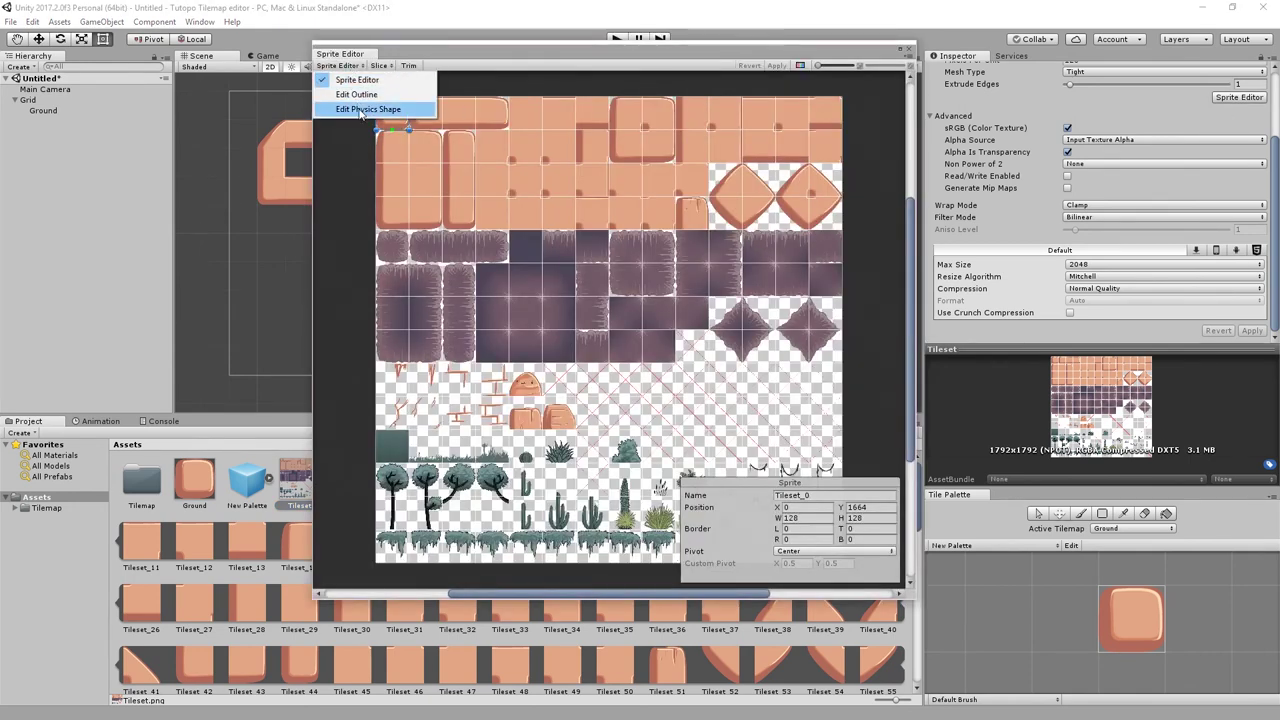
left_click(350, 108)
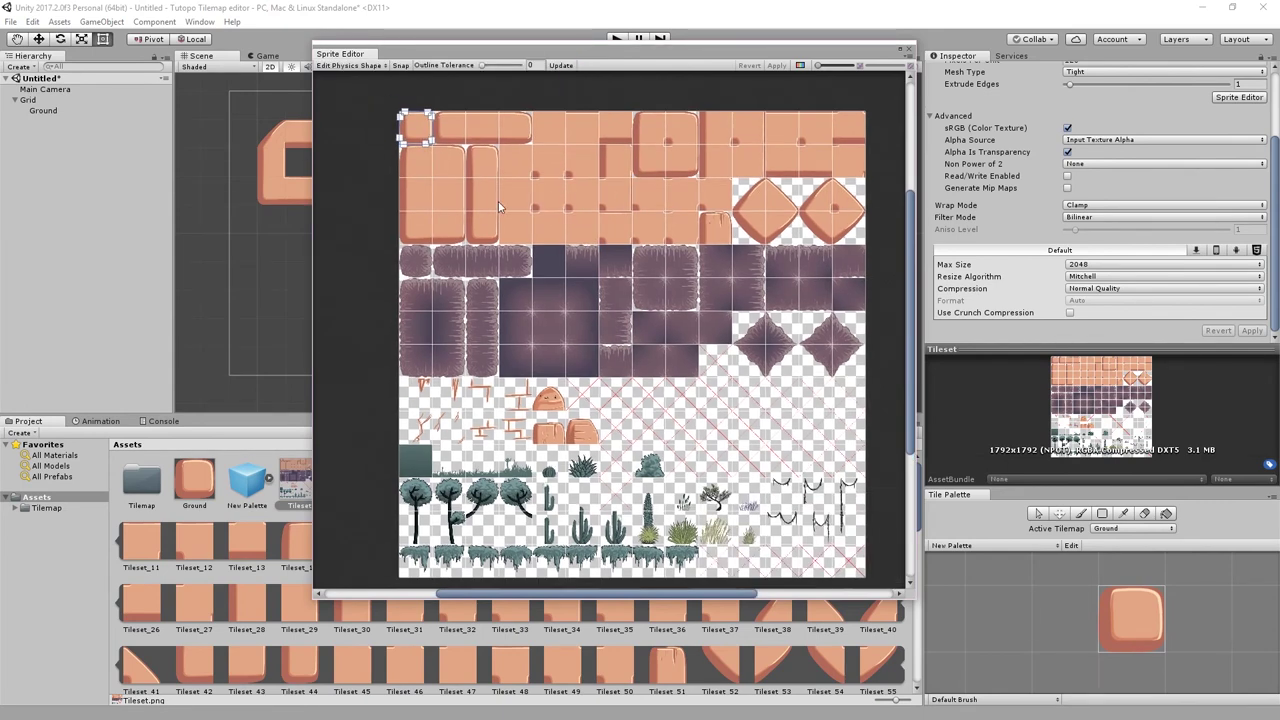
scroll(569, 154, "up", 2)
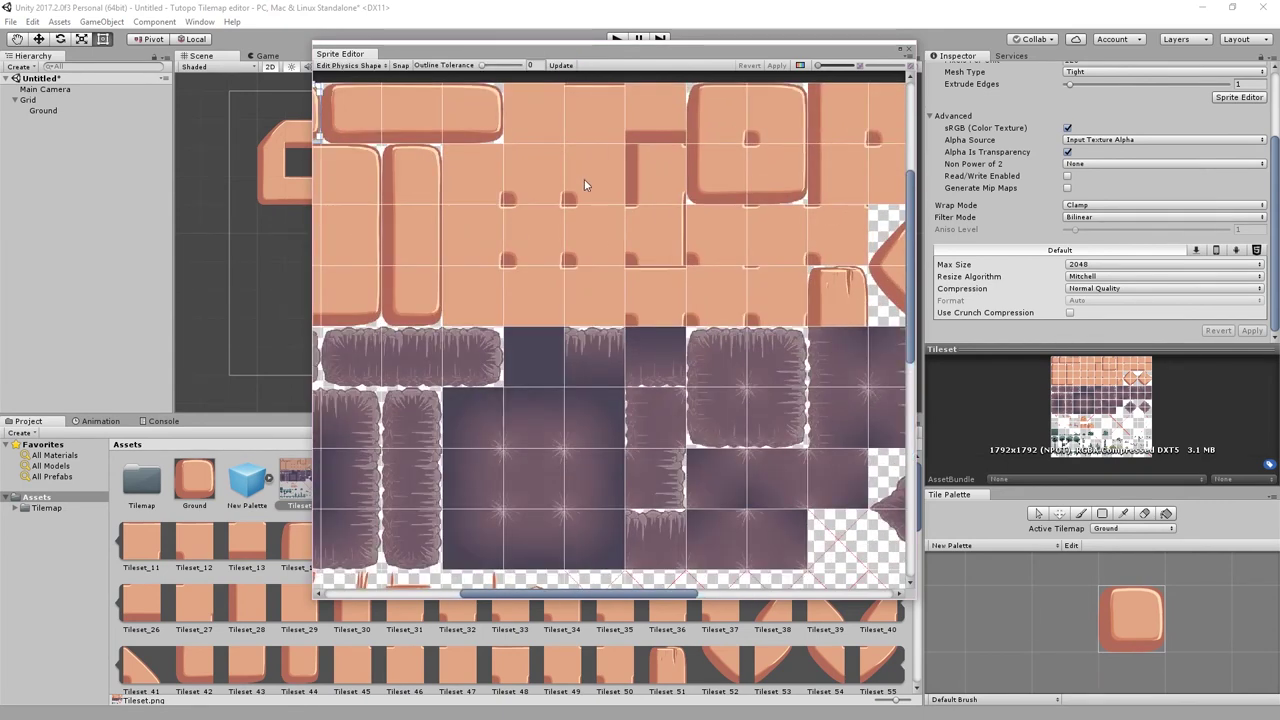
scroll(591, 245, "down", 1)
scroll(594, 177, "up", 2)
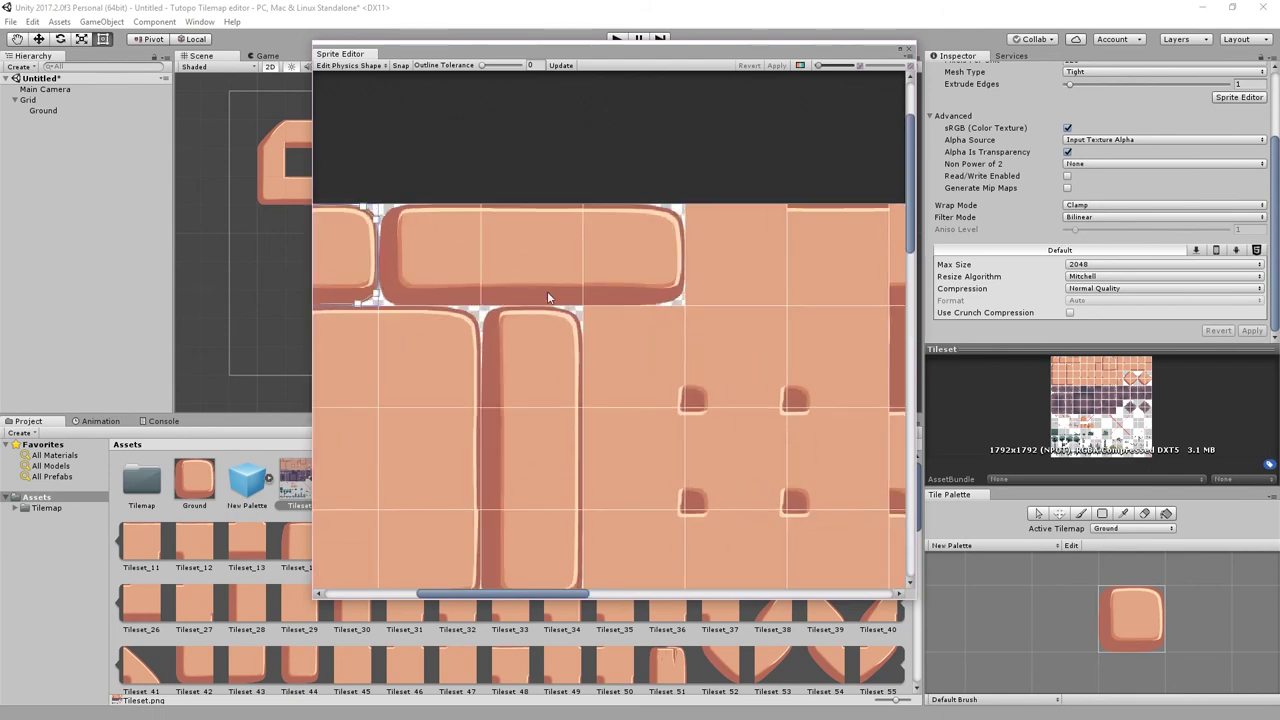
middle_click_drag(656, 327, 811, 246)
scroll(511, 298, "up", 2)
left_click(541, 260)
- Move a physics-shape vertex onto the tile's upper edge, apply, and close the Sprite Editor
mouse_move(646, 237)
middle_mouse_down()
mouse_move(631, 196)
mouse_move(701, 203)
middle_mouse_up()
scroll(631, 196, "up", 1)
scroll(600, 227, "up", 2)
scroll(650, 350, "up", 1)
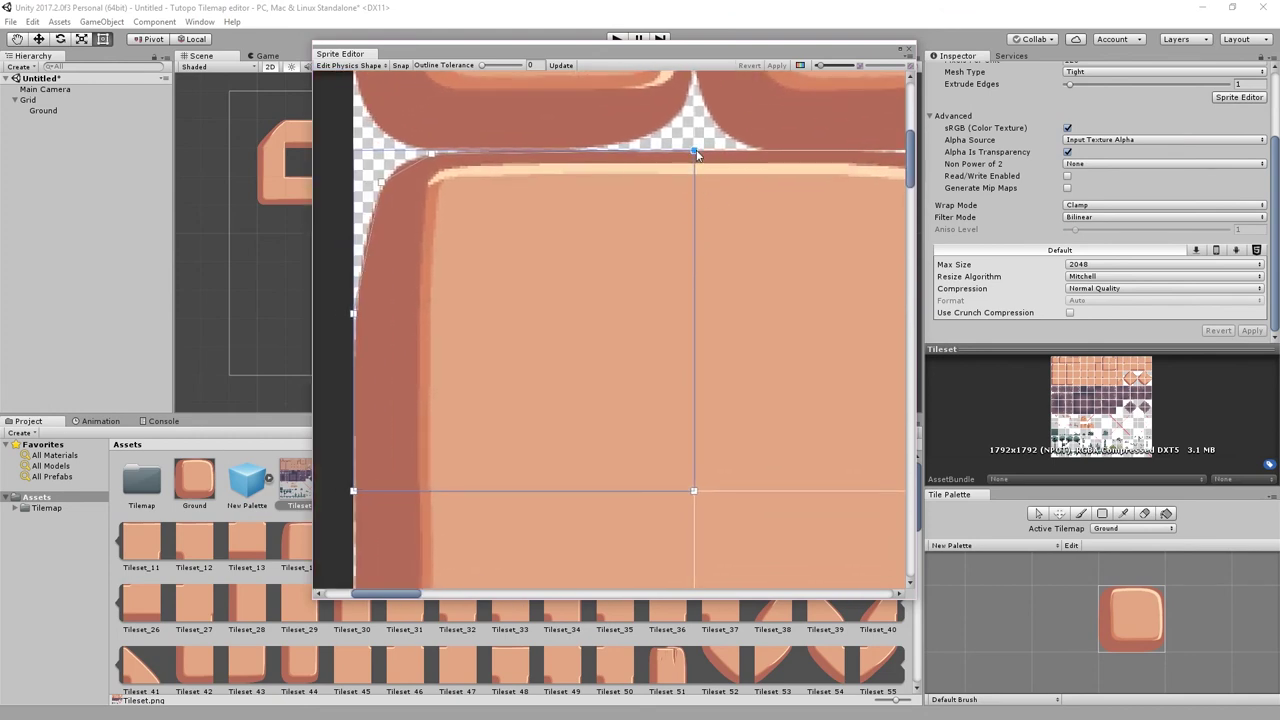
left_click_drag(697, 154, 696, 152)
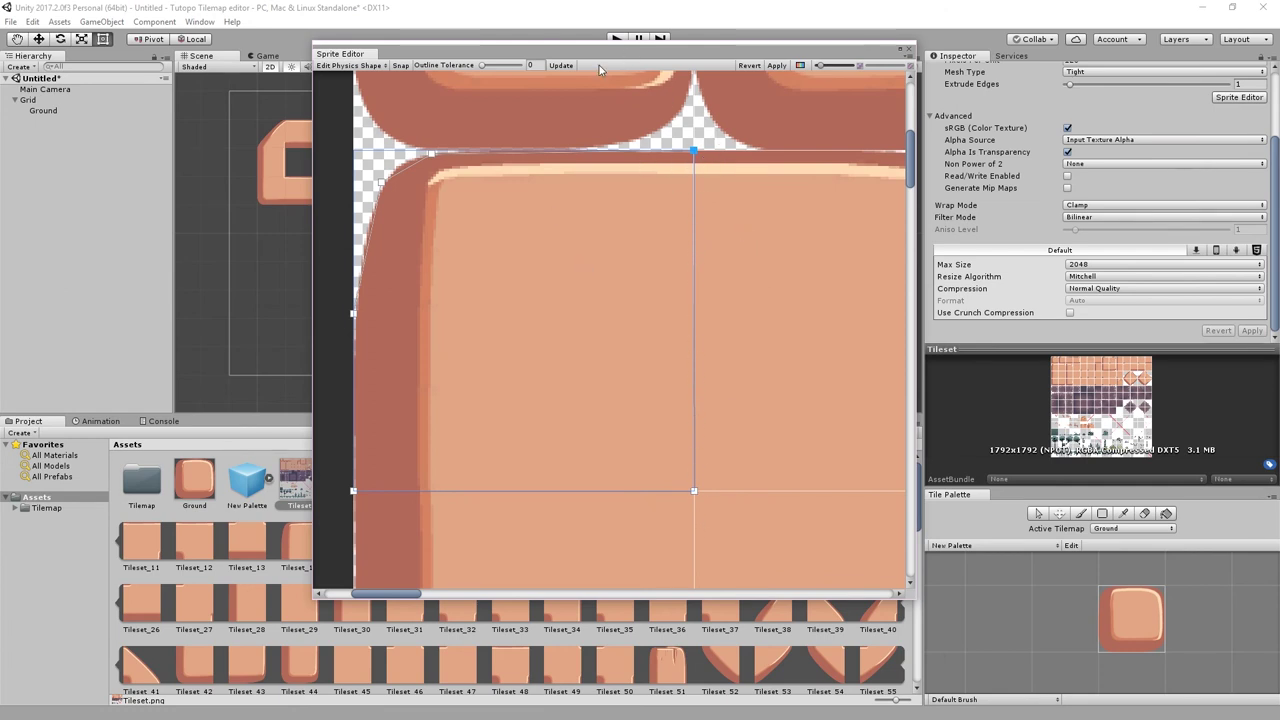
left_click(776, 66)
left_click(906, 48)
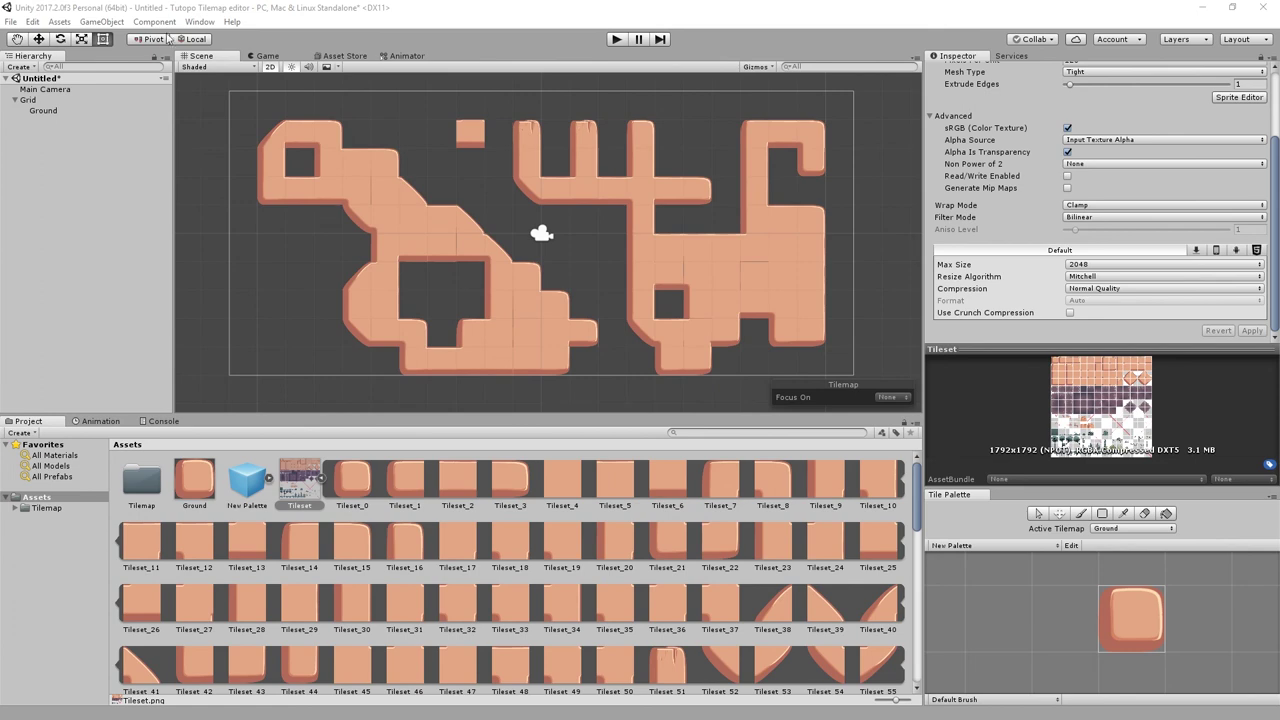
left_click(44, 110)
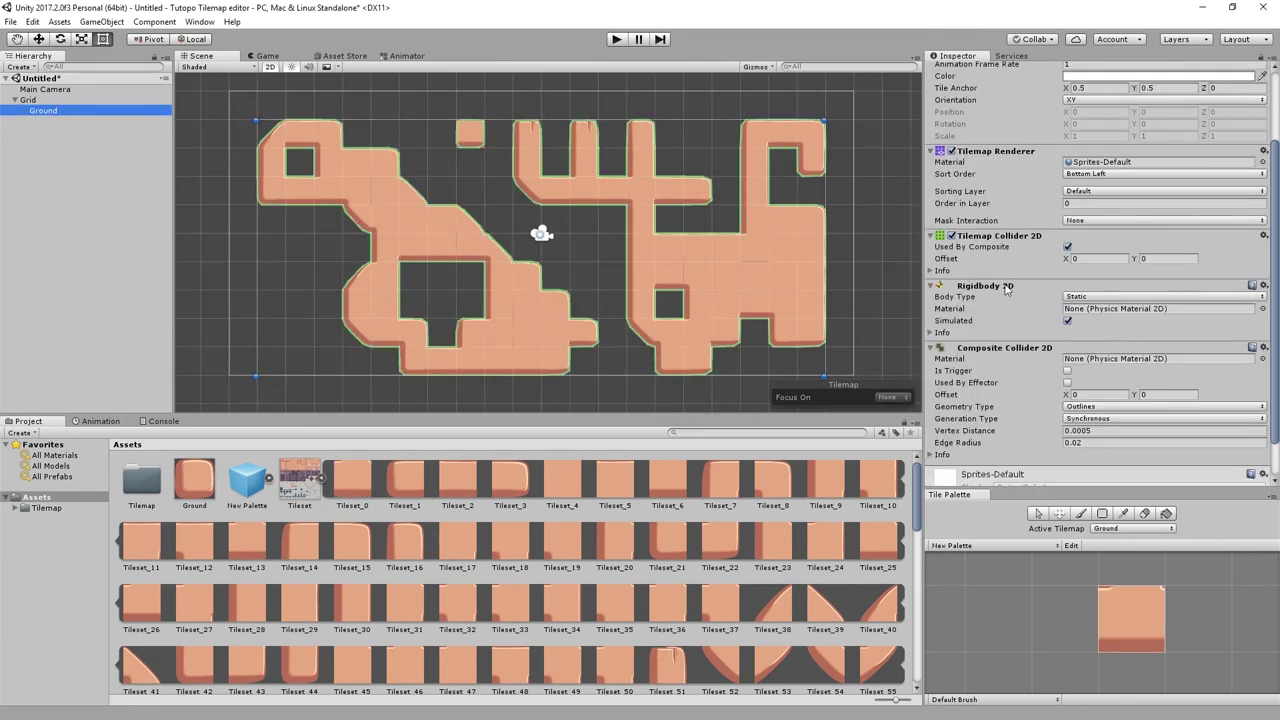
- Reset Ground's Tilemap Collider 2D and re-tick Used By Composite
middle_click_drag(688, 233, 697, 236)
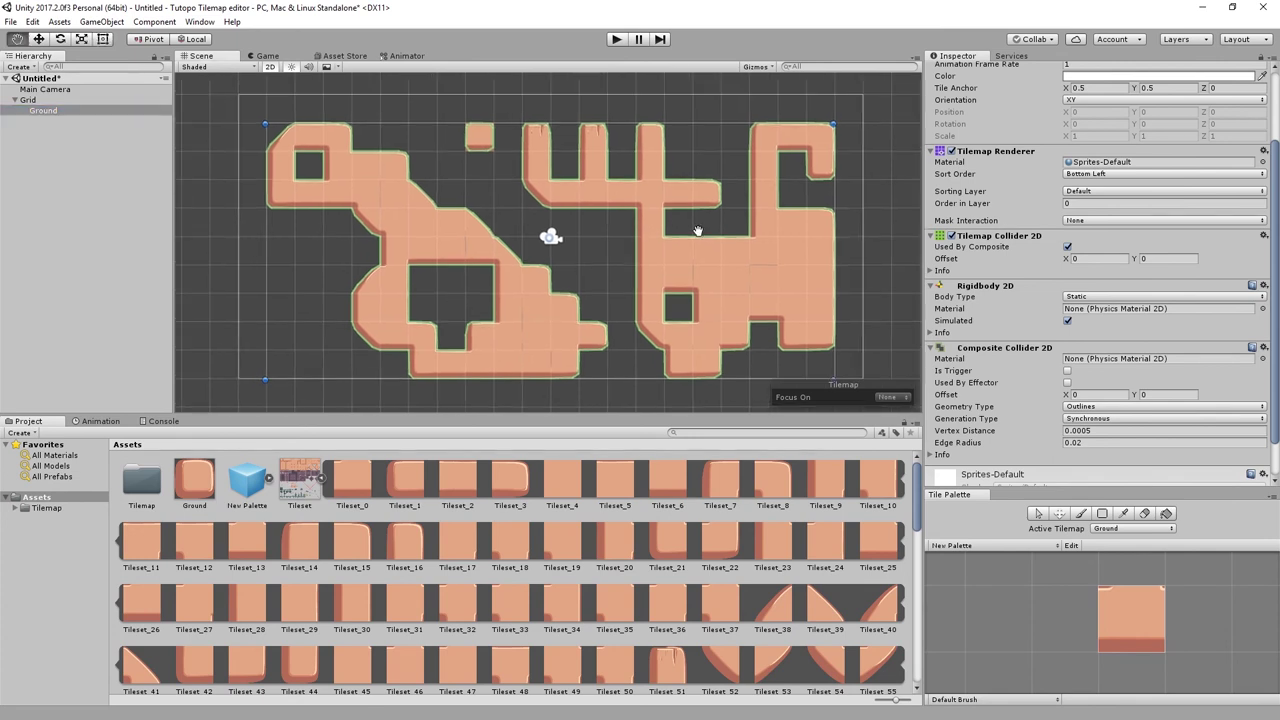
right_click(993, 237)
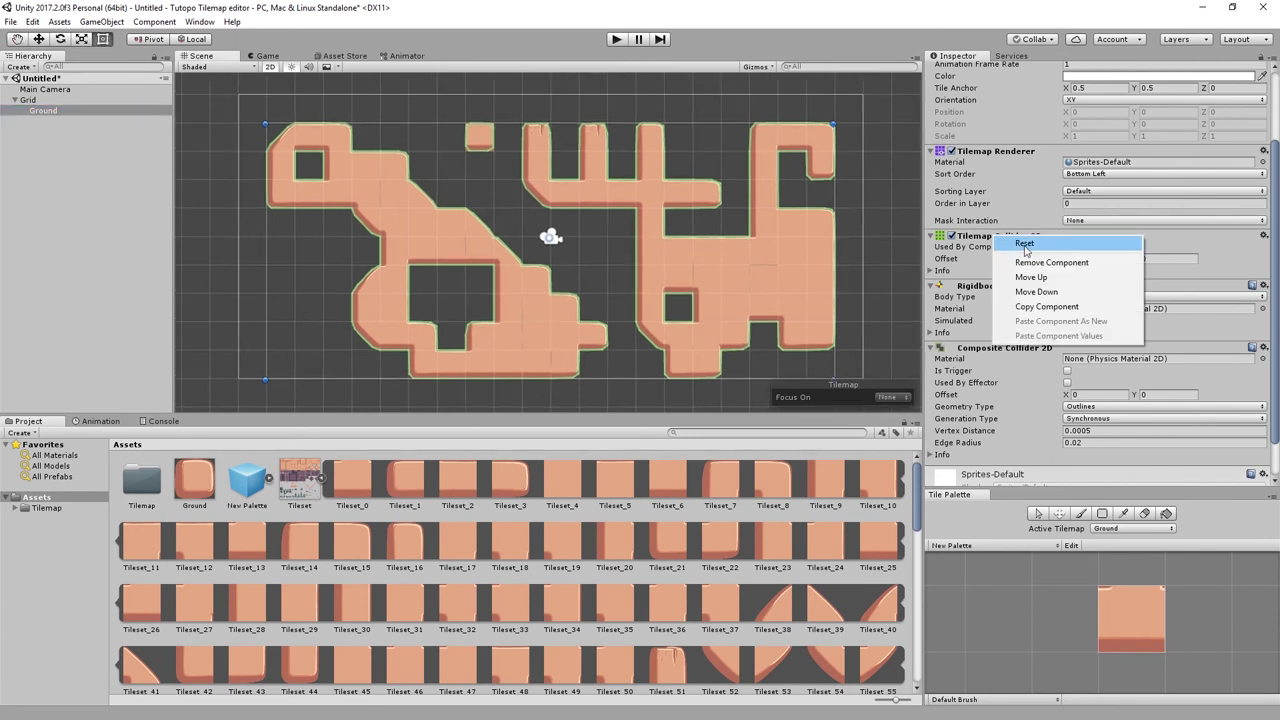
left_click(1026, 244)
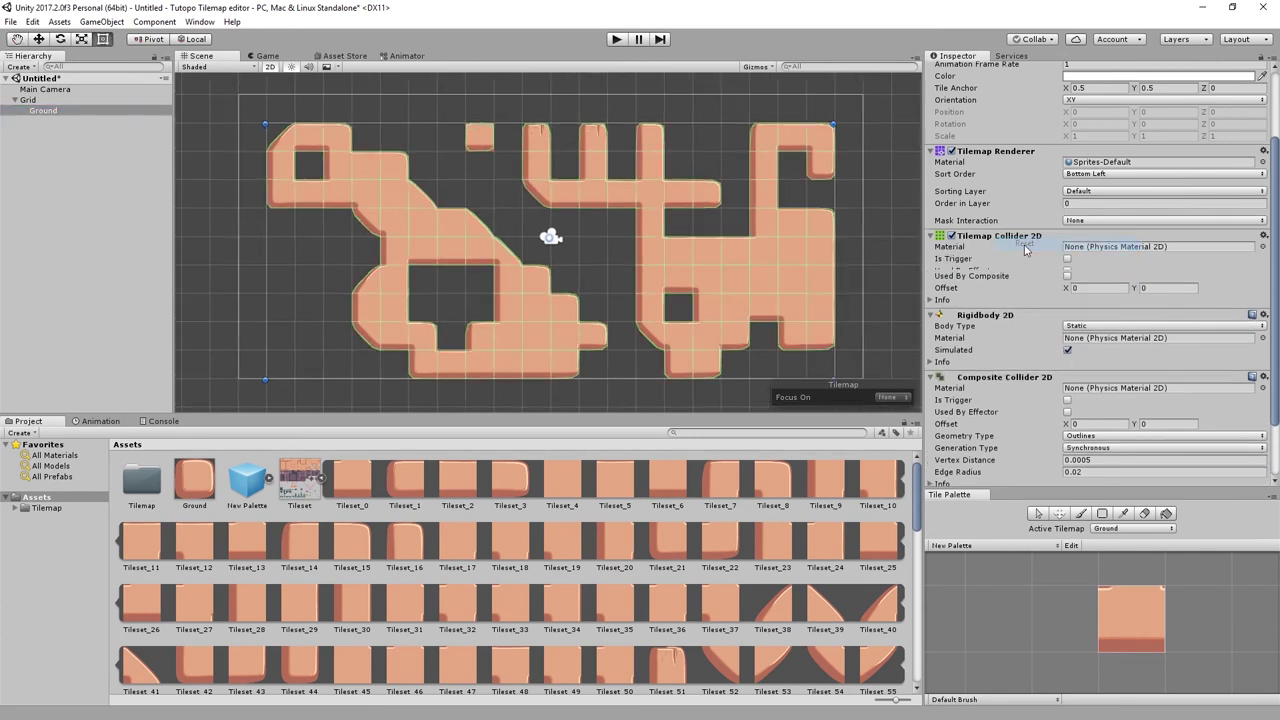
left_click(1066, 283)
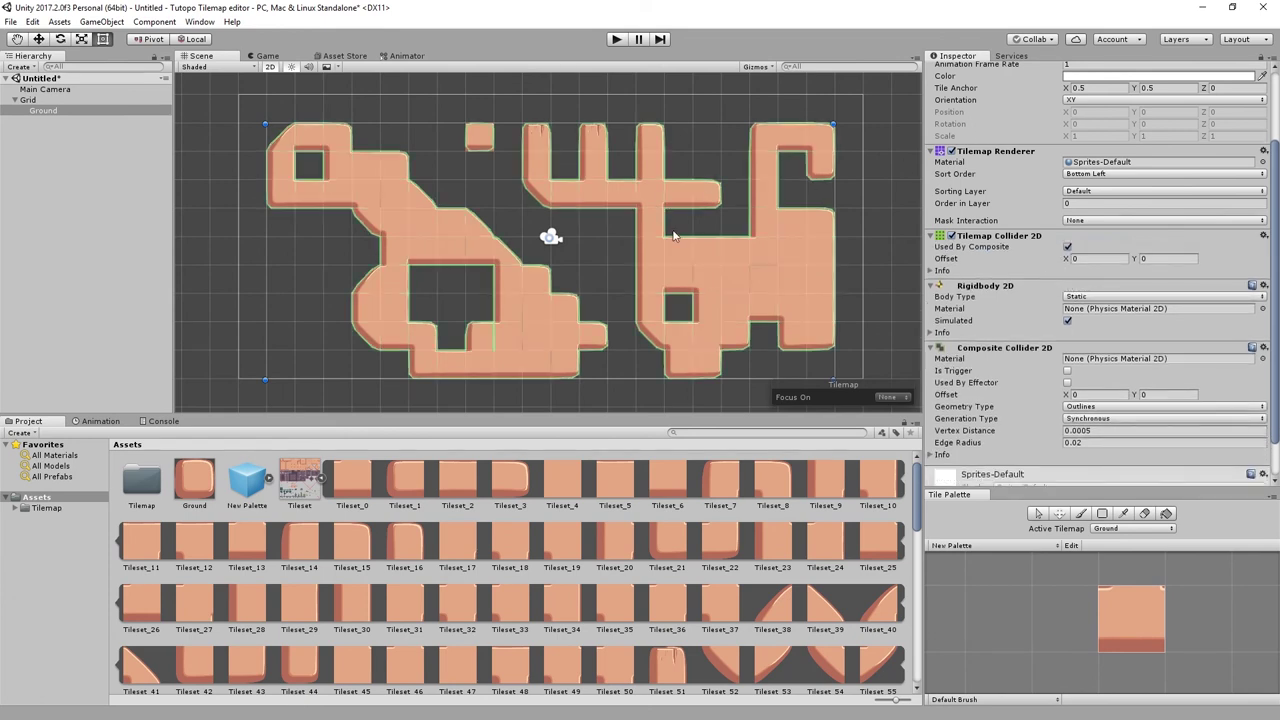
- Zoom in to inspect the rebuilt outlines, then load the Tileset sheet in the Sprite Editor
scroll(540, 260, "up", 2)
scroll(563, 214, "up", 2)
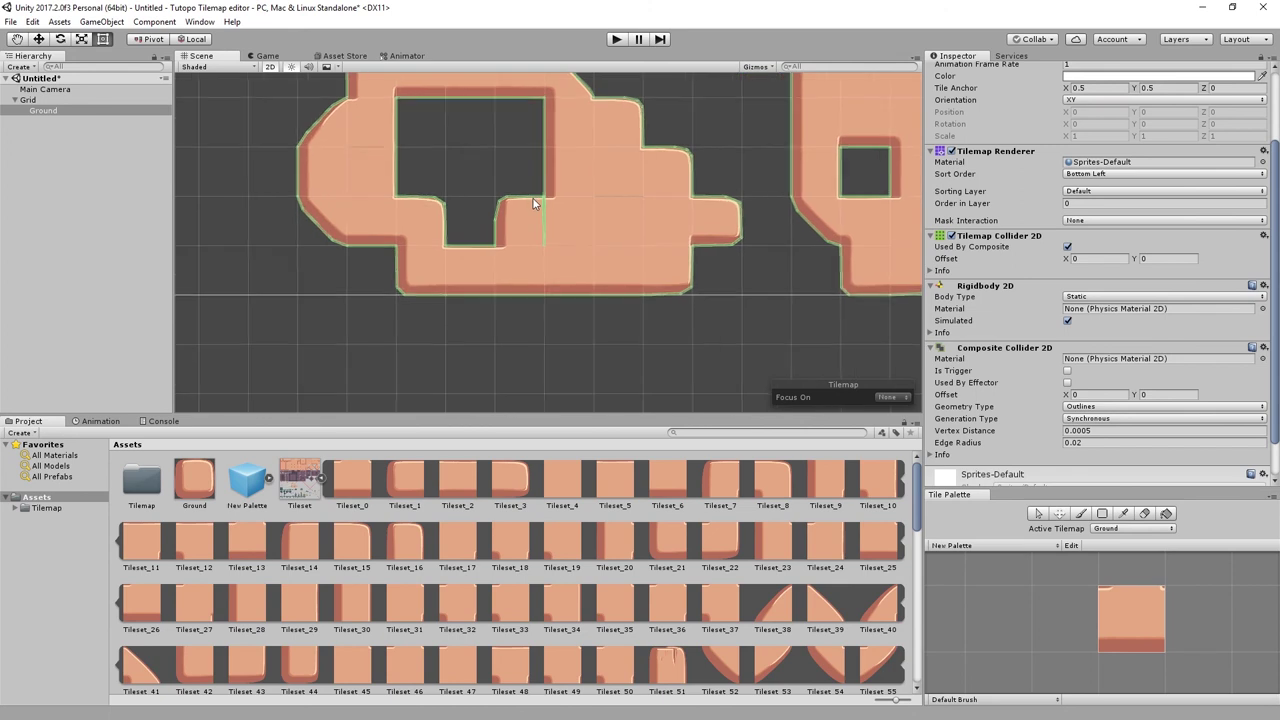
scroll(534, 200, "up", 2)
scroll(550, 220, "up", 2)
scroll(581, 238, "up", 2)
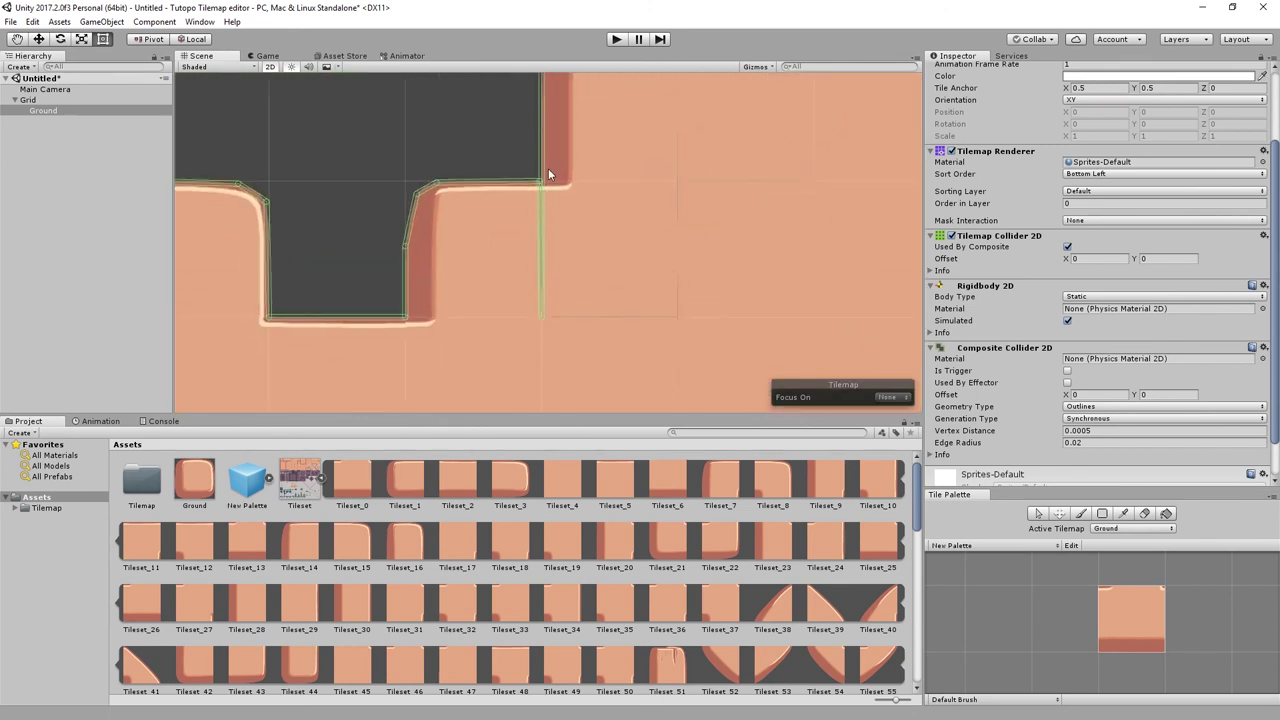
scroll(600, 175, "down", 2)
scroll(665, 170, "down", 2)
scroll(680, 200, "down", 1)
scroll(663, 229, "down", 1)
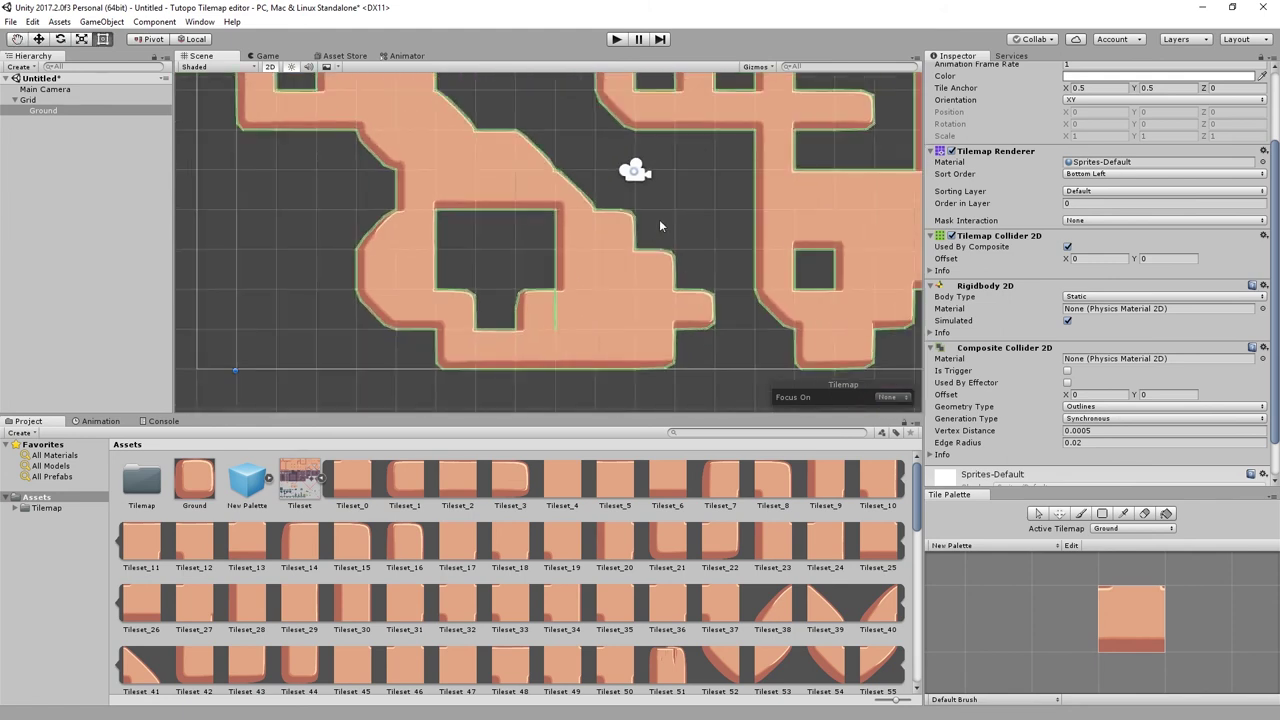
scroll(650, 225, "down", 1)
scroll(632, 256, "down", 1)
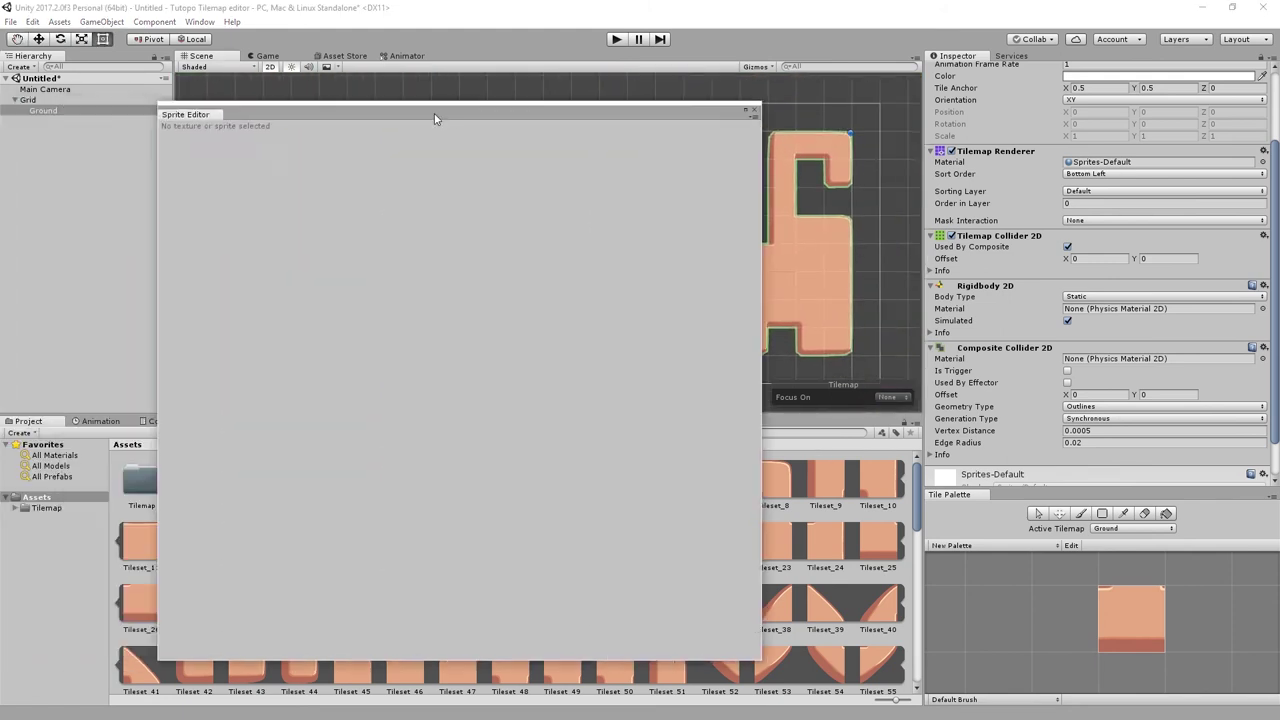
left_click_drag(430, 112, 593, 96)
left_click(290, 472)
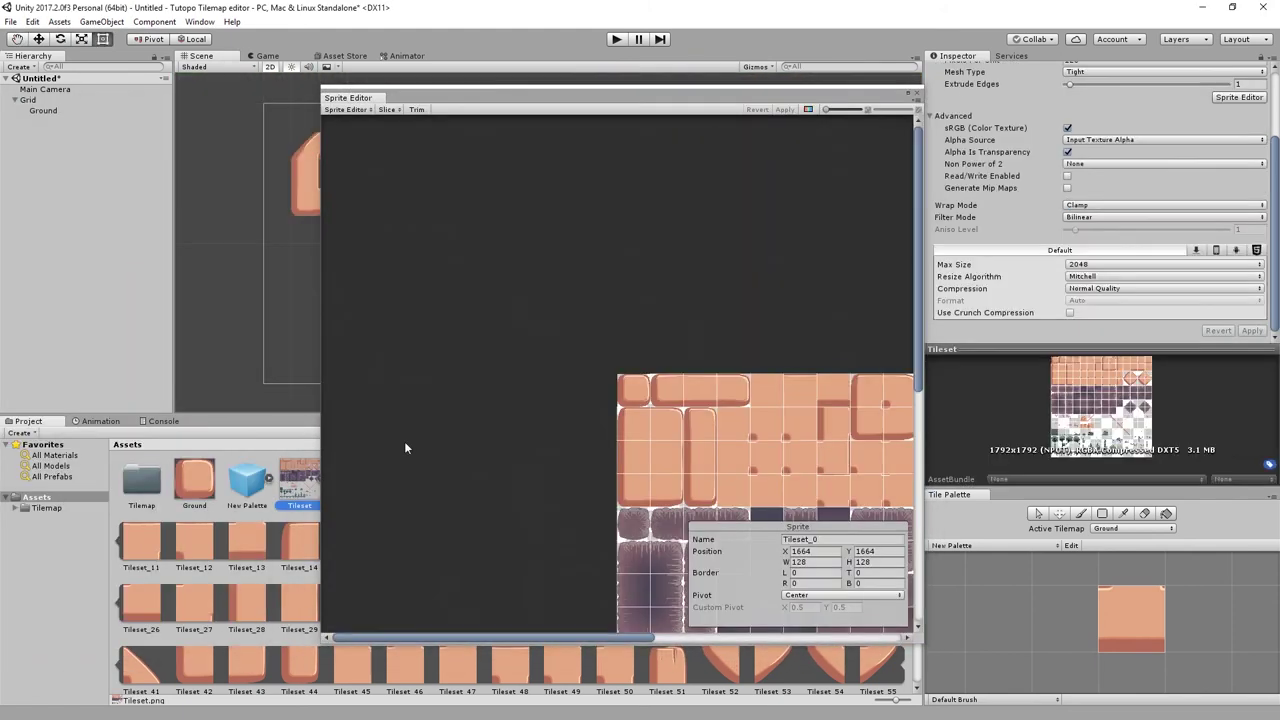
- Switch to Edit Physics Shape and select the top-left tile of the tall tile block
left_click(366, 110)
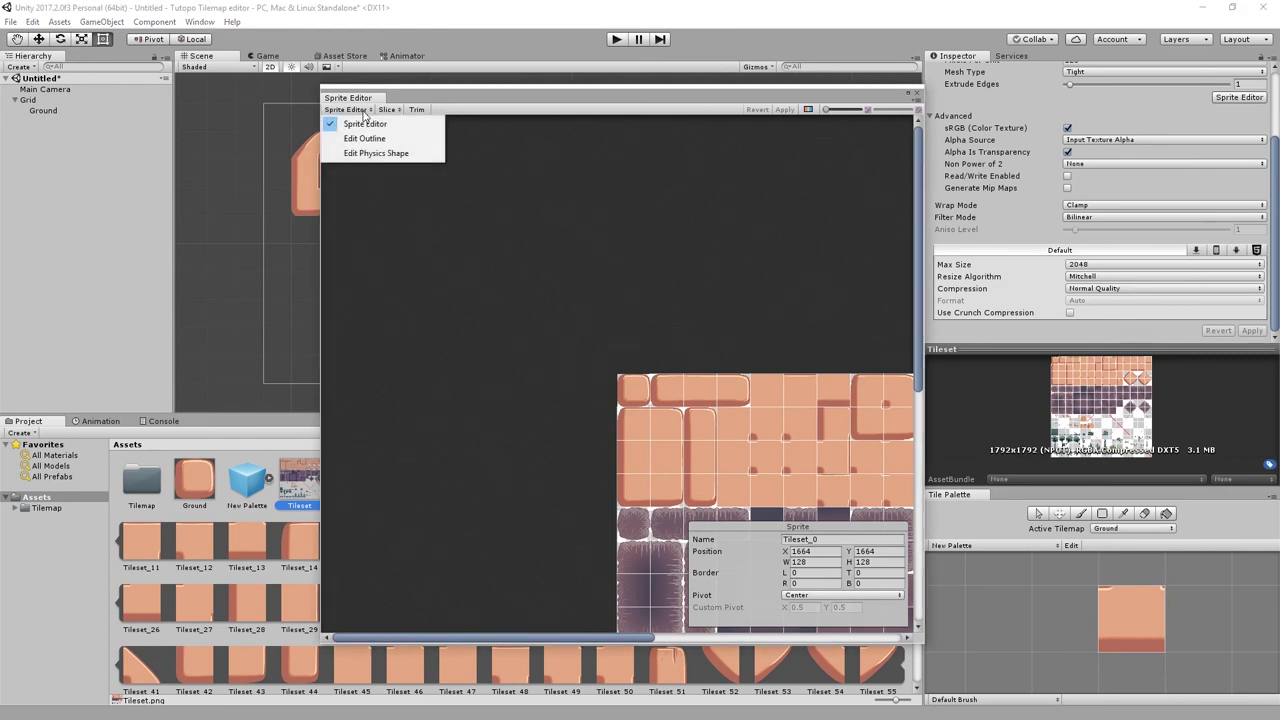
left_click(377, 151)
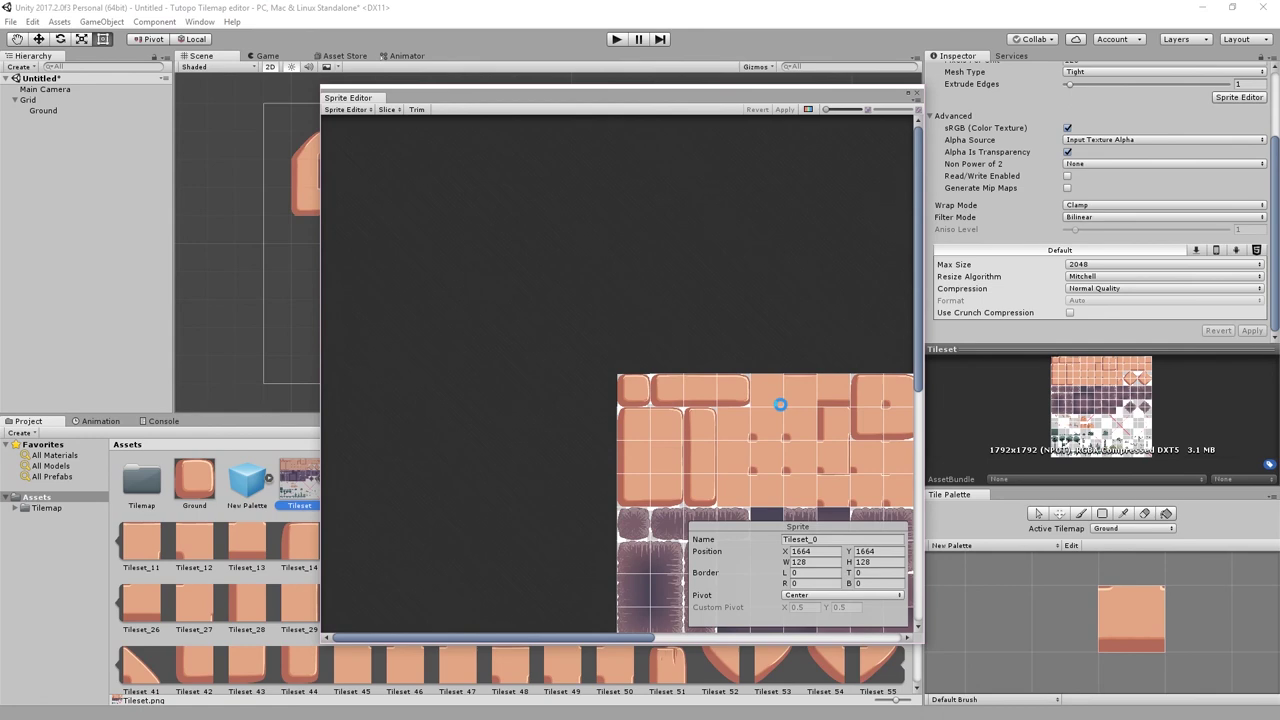
scroll(466, 311, "up", 3)
scroll(466, 311, "up", 2)
mouse_move(506, 240)
middle_mouse_down()
mouse_move(600, 197)
mouse_move(543, 271)
middle_mouse_up()
left_click(493, 264)
- Adjust a vertex of that tile's physics outline, apply it, and close the Sprite Editor
scroll(493, 264, "up", 3)
scroll(493, 264, "up", 2)
middle_click_drag(643, 342, 698, 231)
left_click(700, 232)
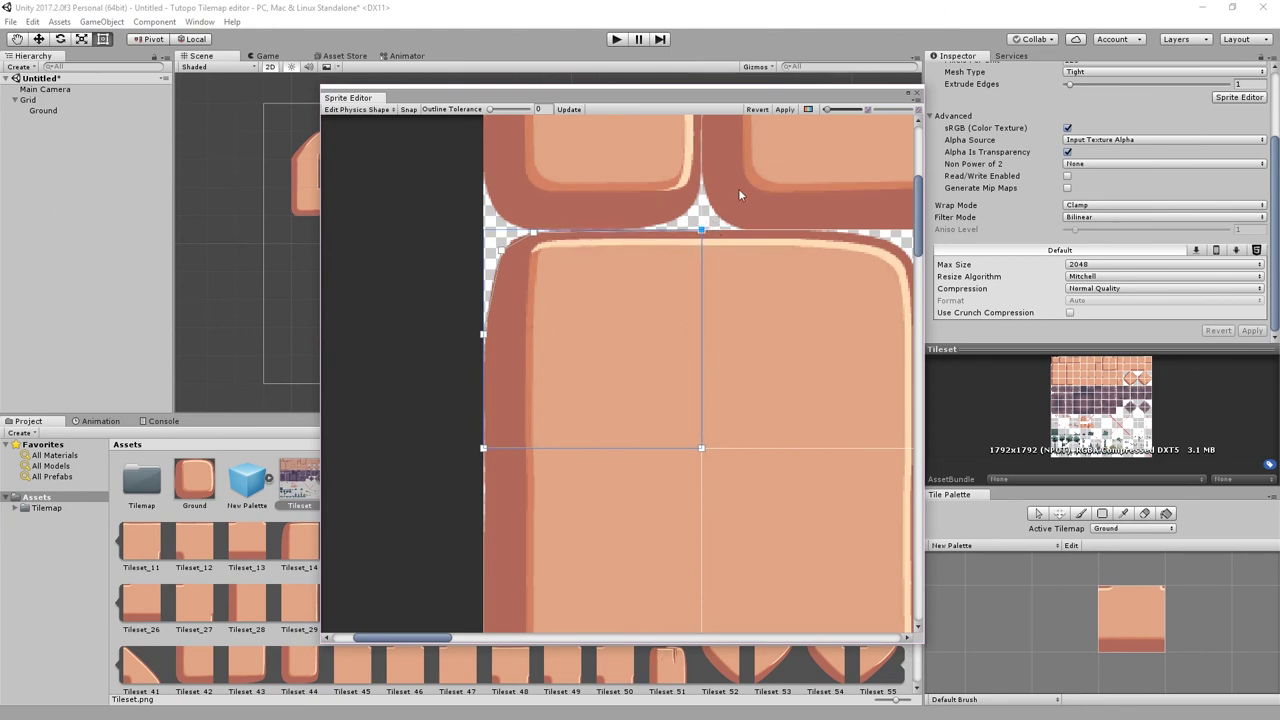
left_click(785, 110)
left_click(917, 95)
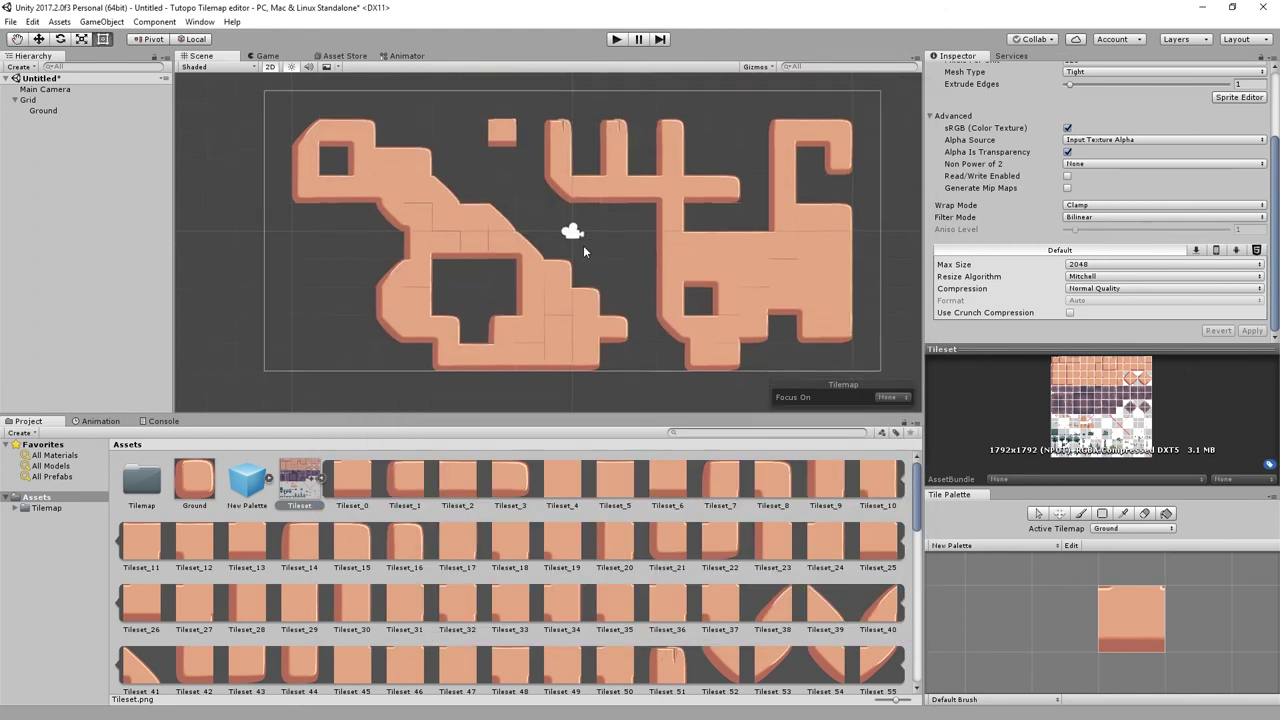
- Reset Ground's Tilemap Collider 2D and re-enable Used By Composite
left_click(51, 112)
middle_click_drag(710, 317, 665, 322)
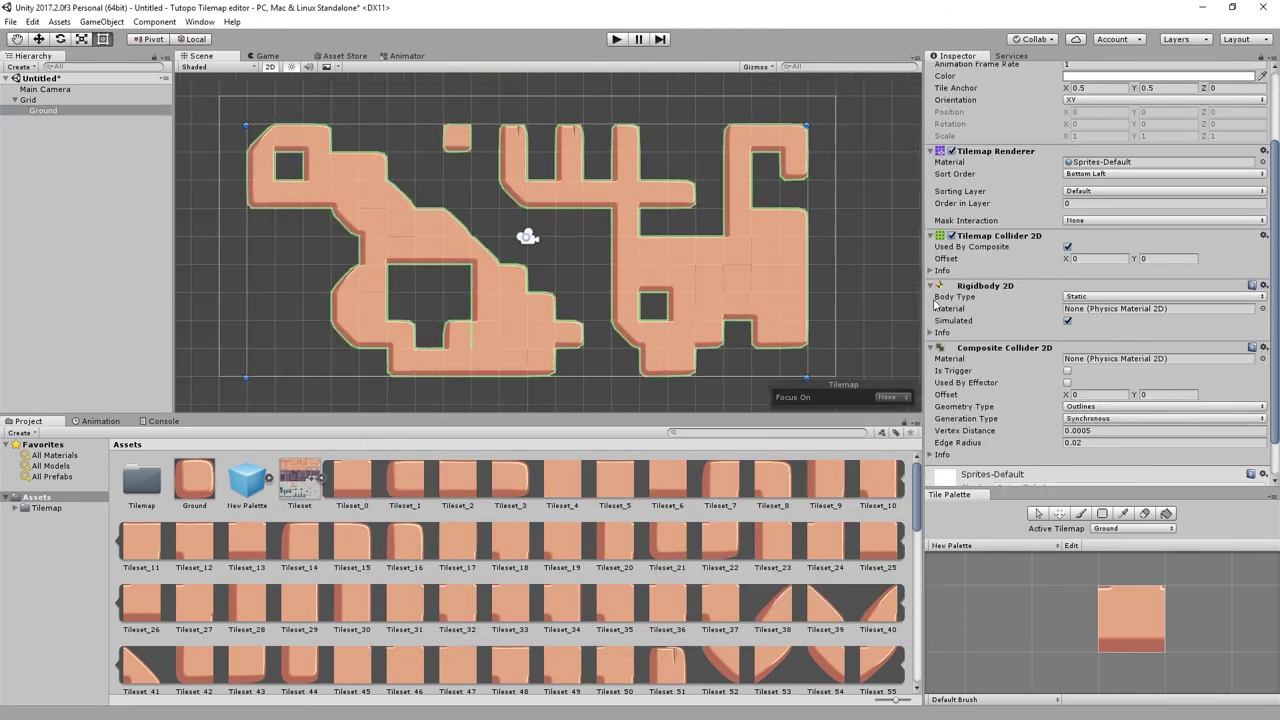
right_click(1000, 238)
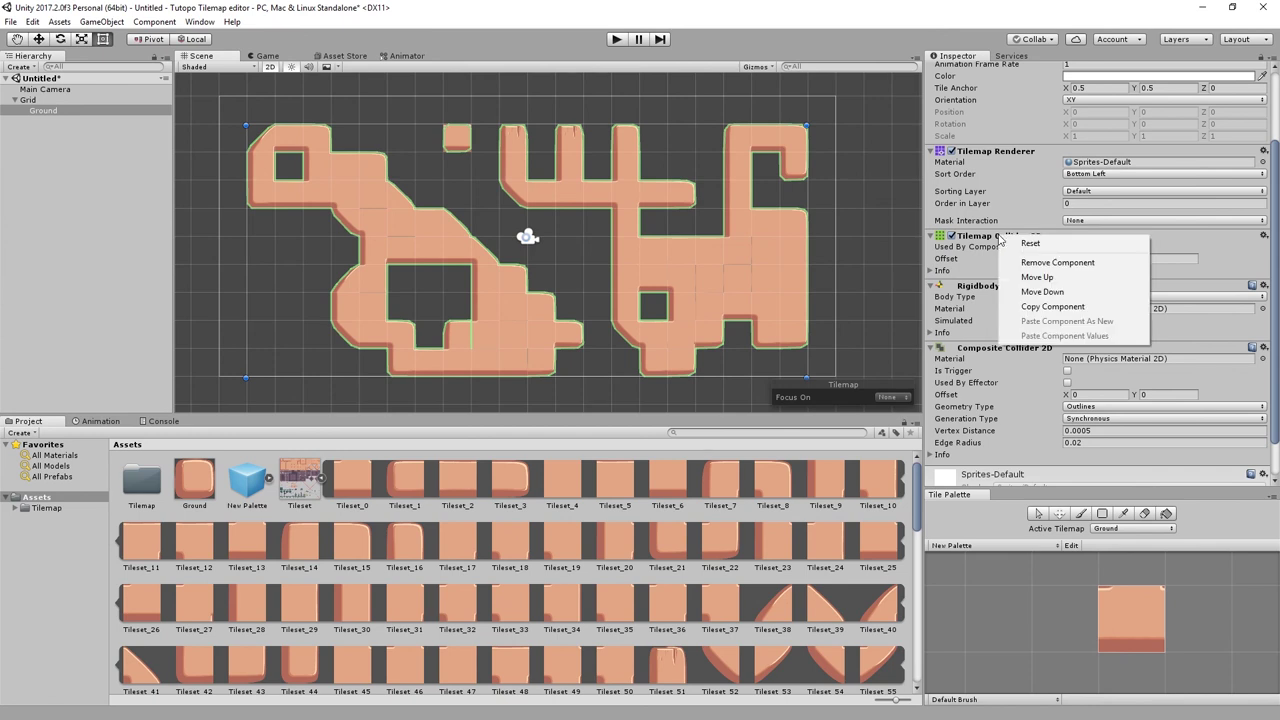
left_click(1030, 244)
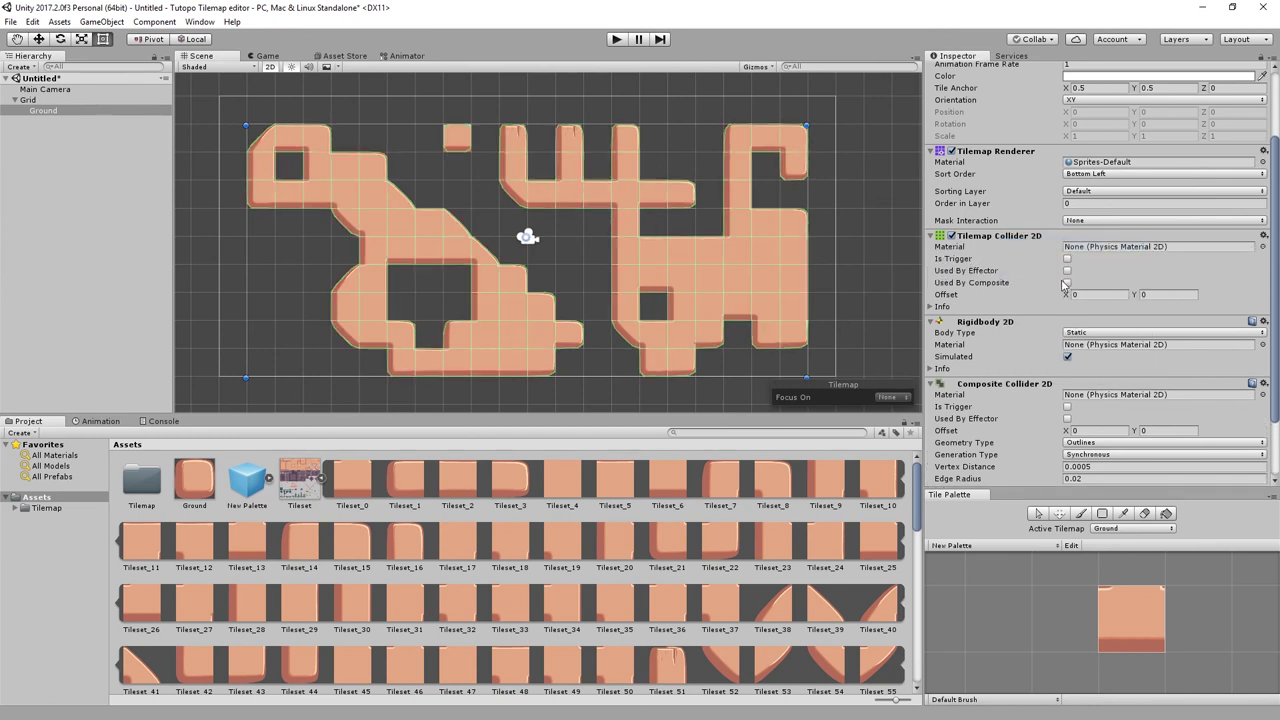
left_click(1066, 285)
- Zoom and pan across the ground tilemap to check the merged composite outline
scroll(688, 278, "up", 2)
scroll(527, 322, "up", 2)
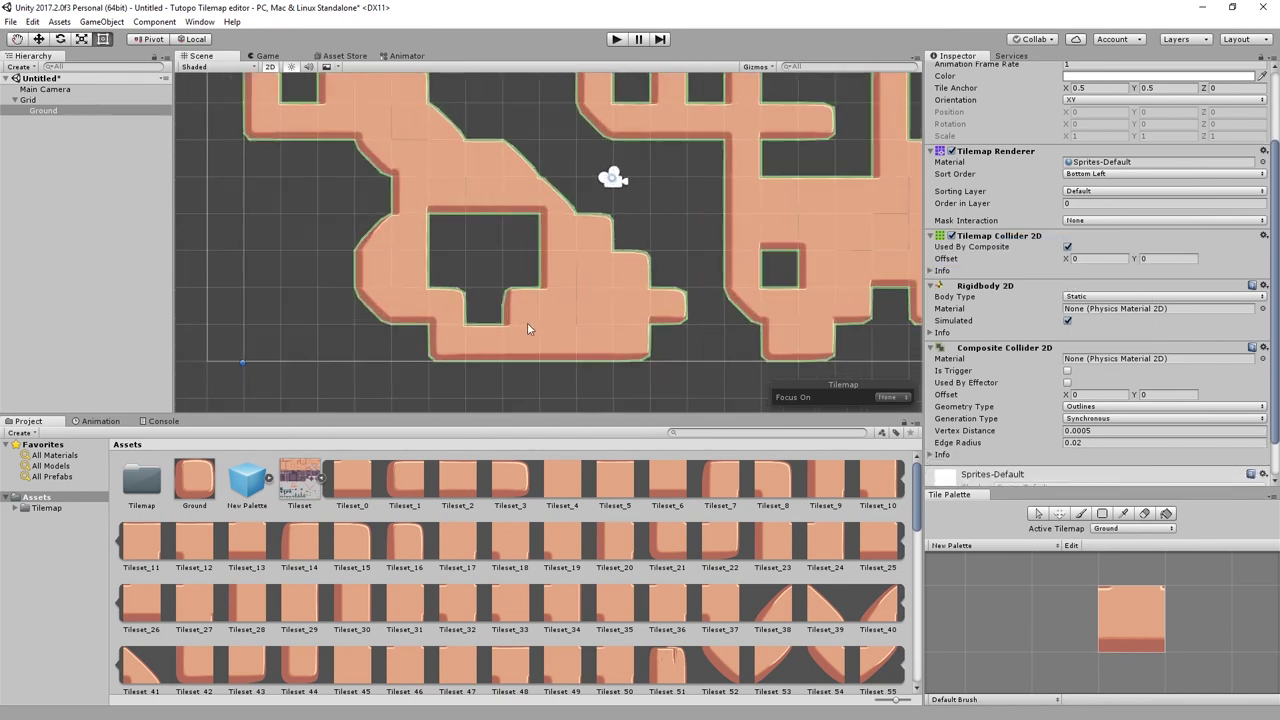
scroll(541, 313, "up", 2)
scroll(541, 313, "up", 2)
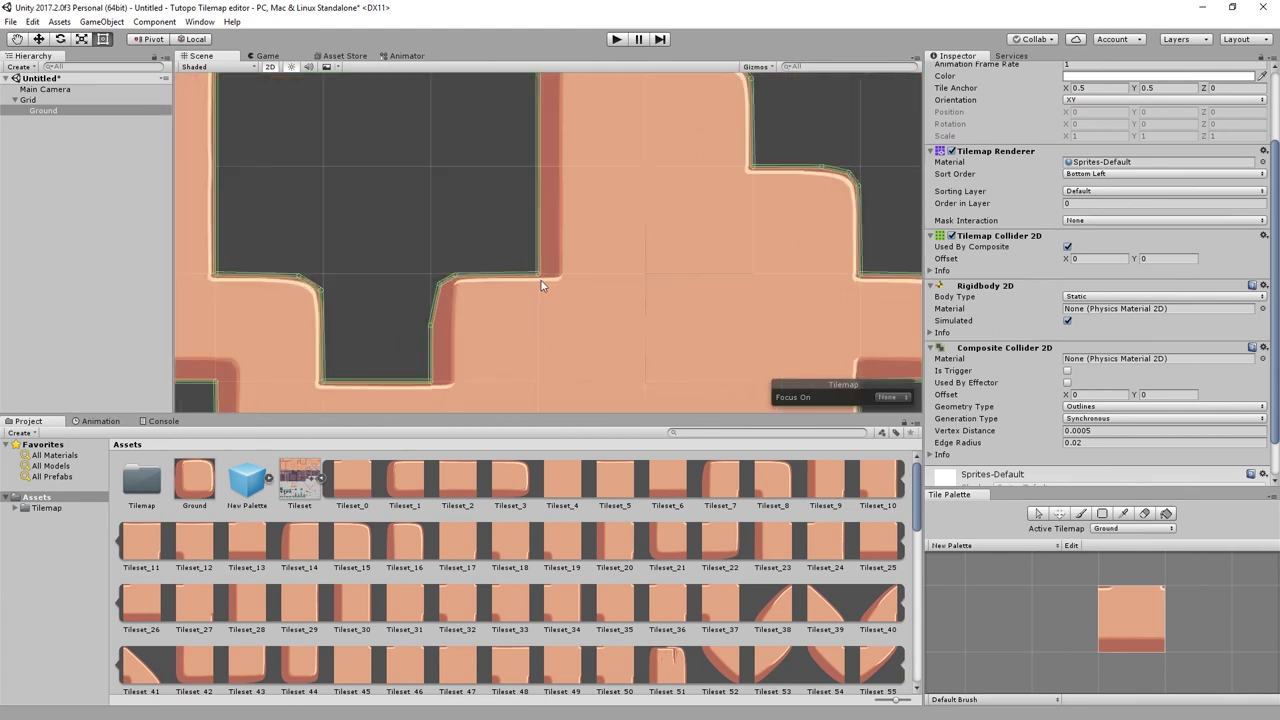
scroll(675, 222, "down", 3)
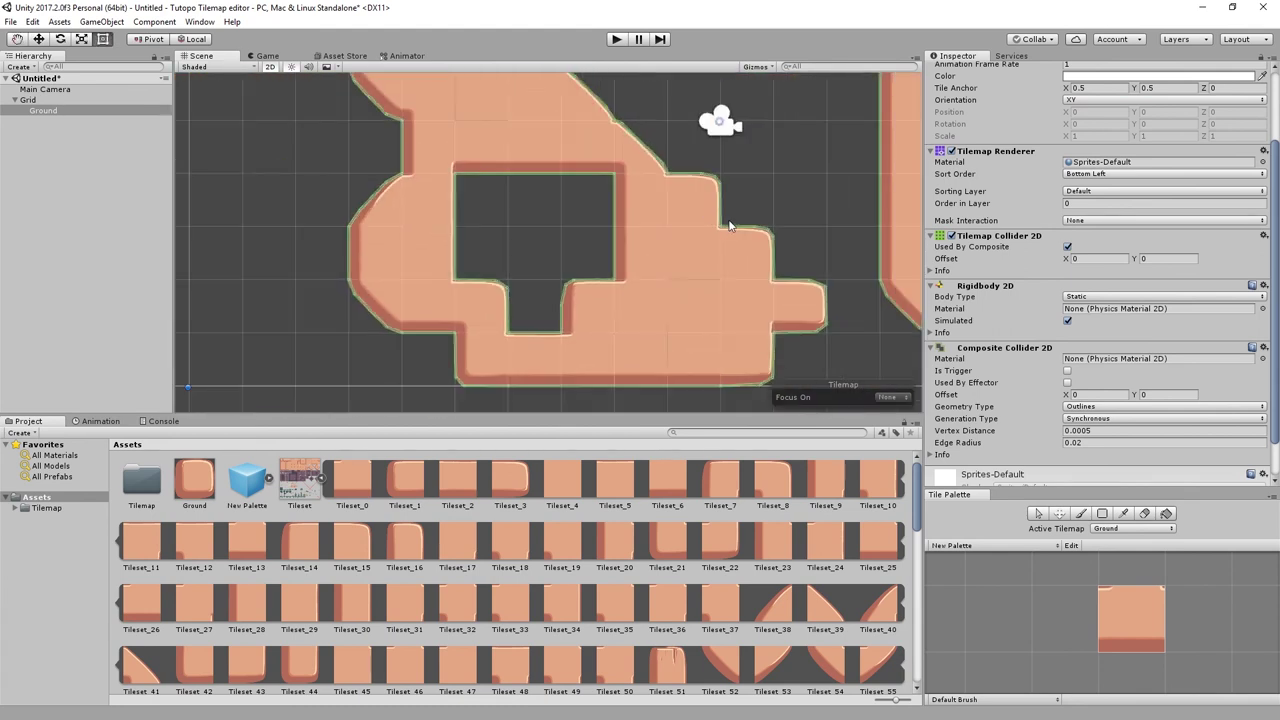
scroll(725, 210, "down", 3)
scroll(760, 200, "down", 2)
mouse_move(794, 188)
middle_mouse_down()
mouse_move(715, 255)
mouse_move(737, 233)
middle_mouse_up()
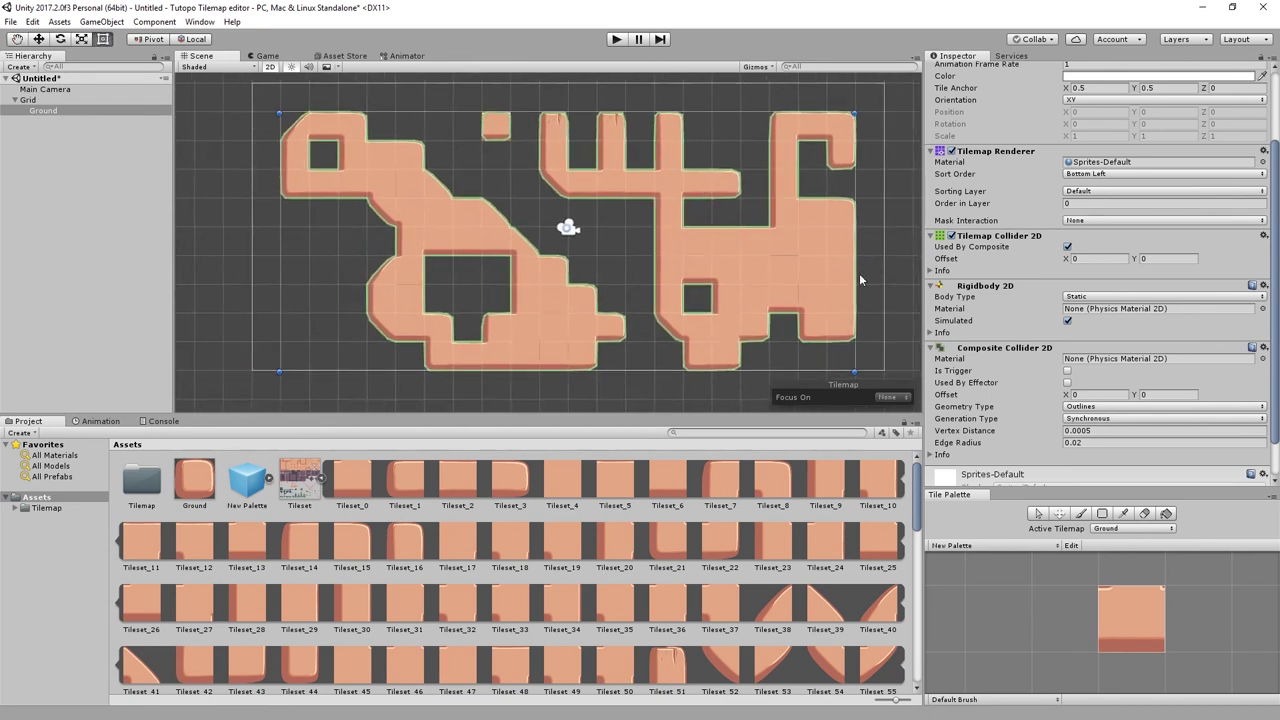
left_click_drag(692, 192, 660, 203)
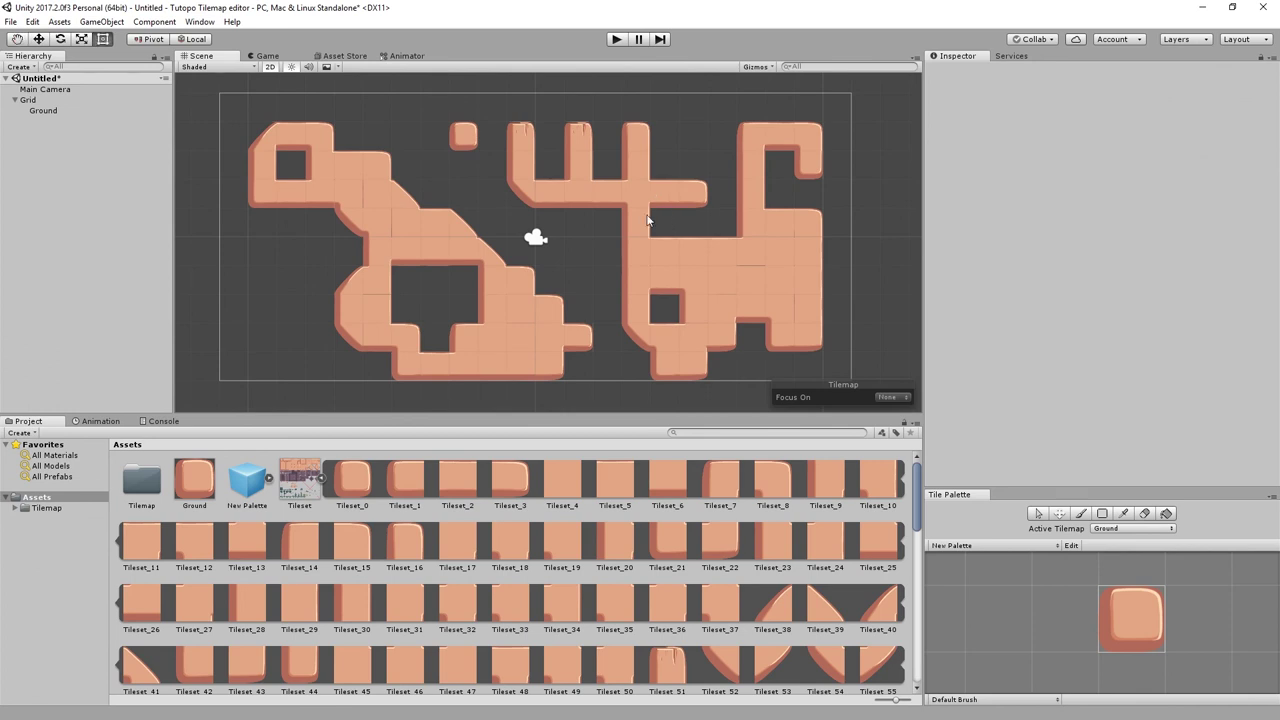
- Drag the Tileset_0 sprite into the scene and raise it above the ground
middle_click_drag(663, 208, 659, 211)
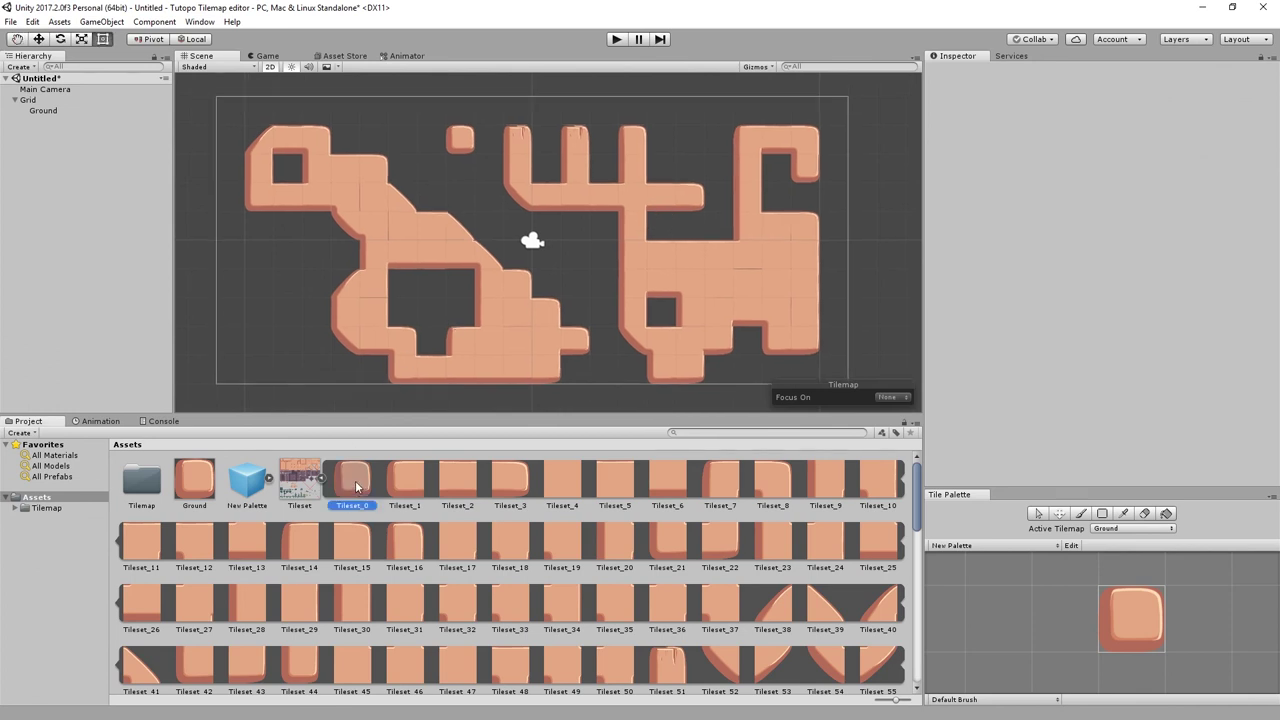
left_click_drag(354, 483, 377, 92)
middle_click_drag(379, 97, 383, 135)
left_click_drag(383, 135, 383, 112)
- Give the Tileset_0 box a Box Collider 2D and a Rigidbody 2D
left_click(1110, 311)
left_click(1100, 400)
left_click(1093, 382)
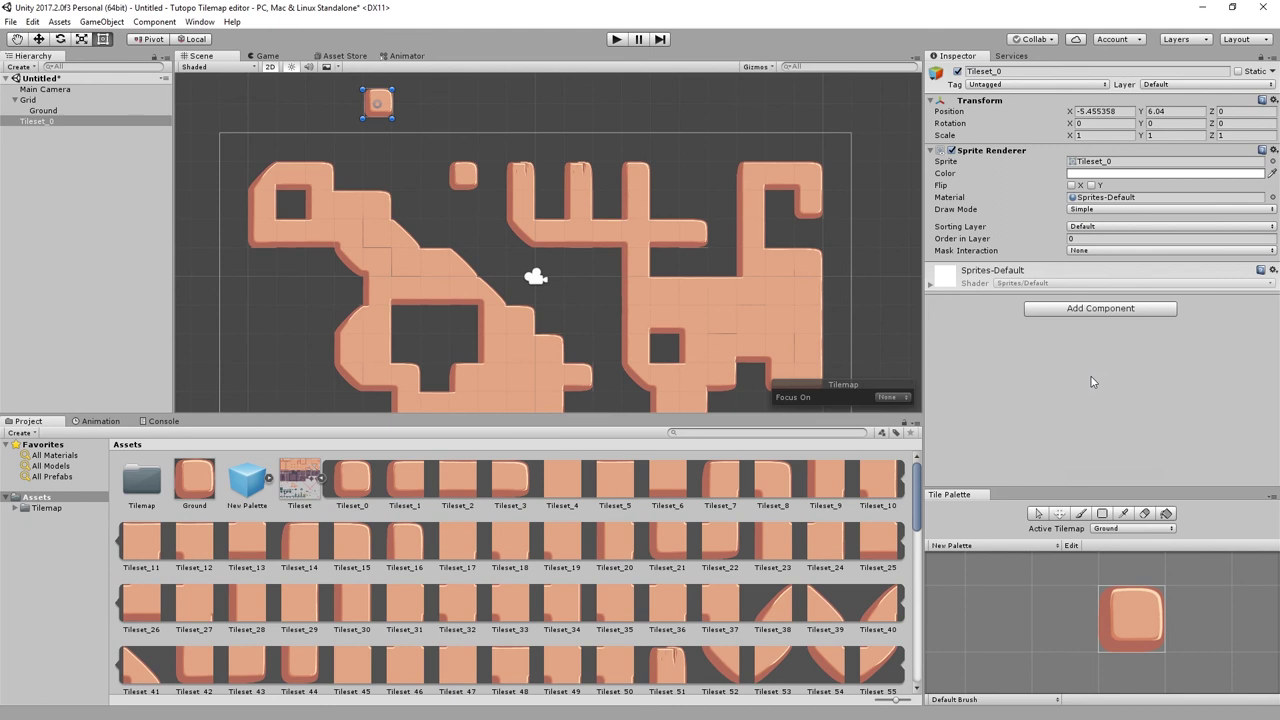
left_click(1108, 451)
type("ri")
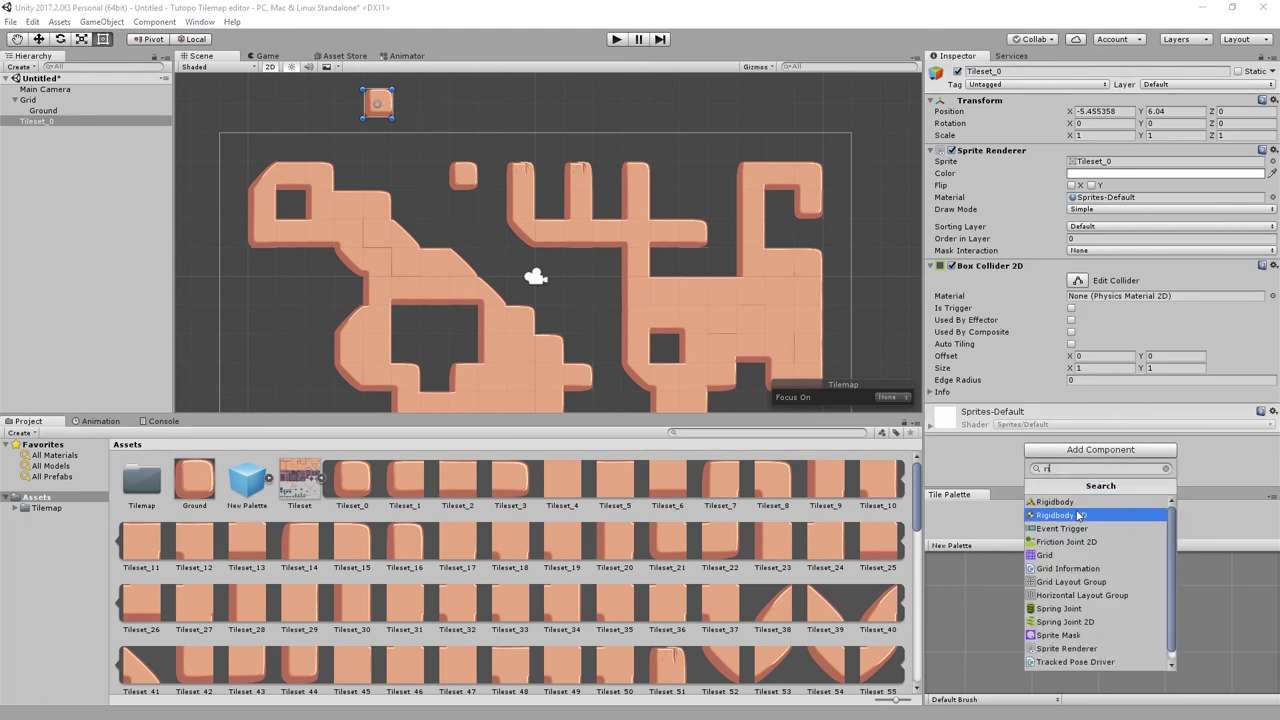
left_click(1084, 514)
scroll(1035, 359, "down", 2)
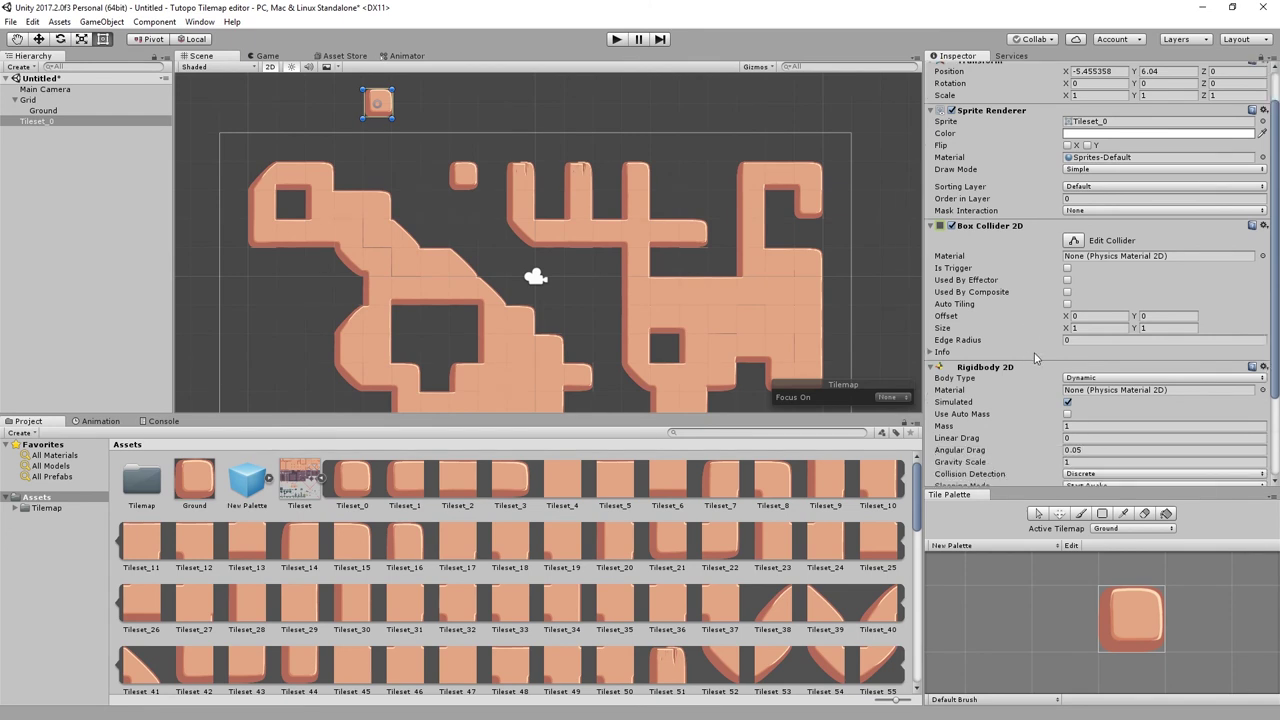
scroll(1119, 403, "down", 2)
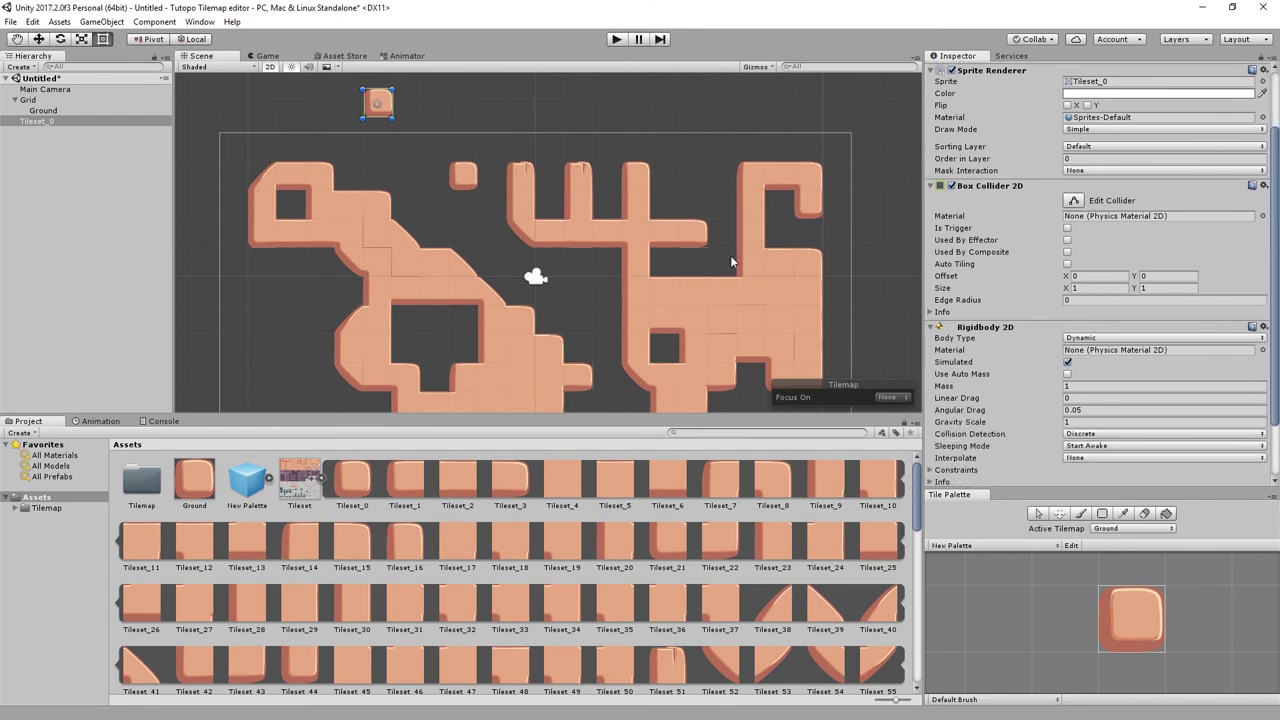
middle_click_drag(730, 255, 723, 214)
- Run a first fall test, then shift the Tileset_0 box slightly to the right
left_click(618, 39)
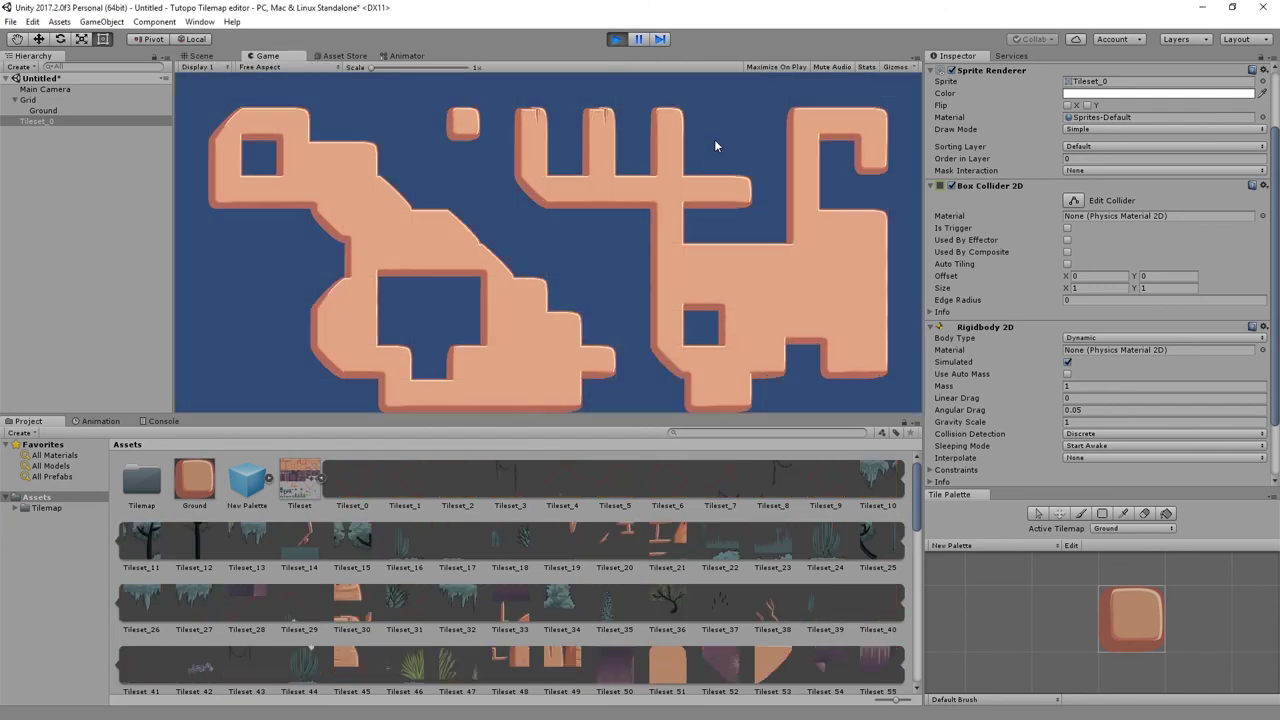
left_click(616, 39)
key("w")
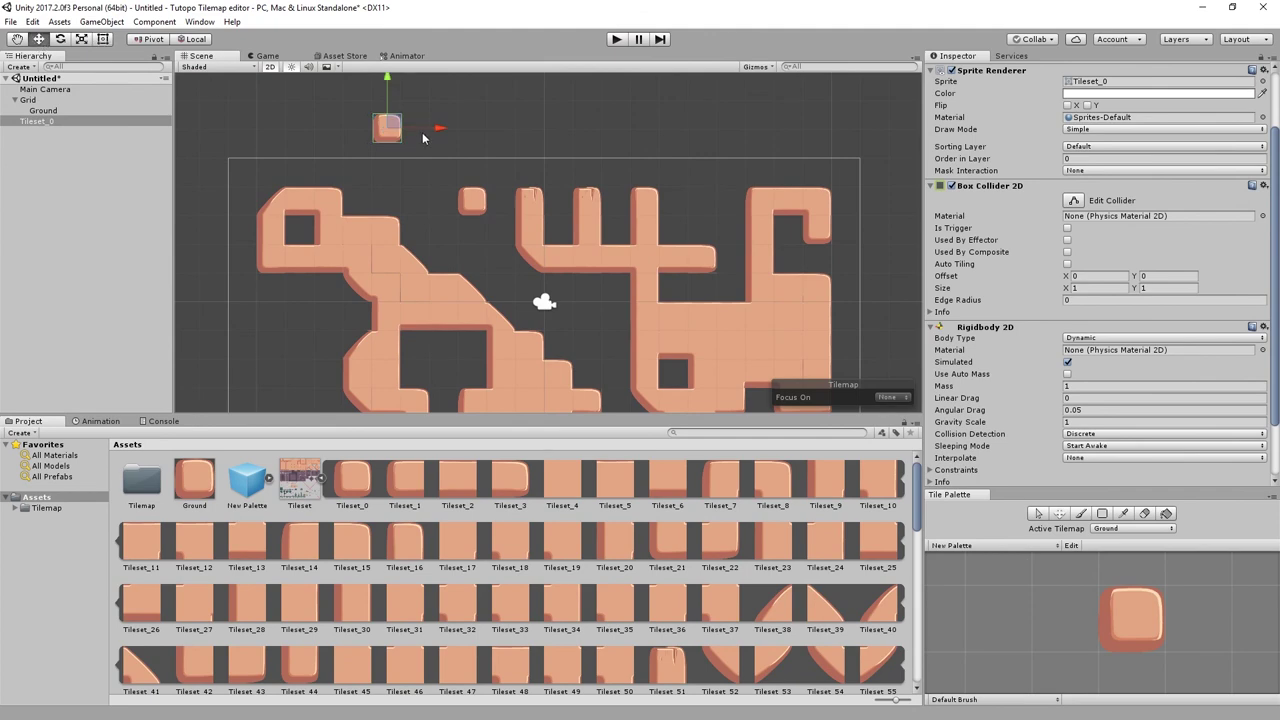
left_click_drag(388, 128, 405, 128)
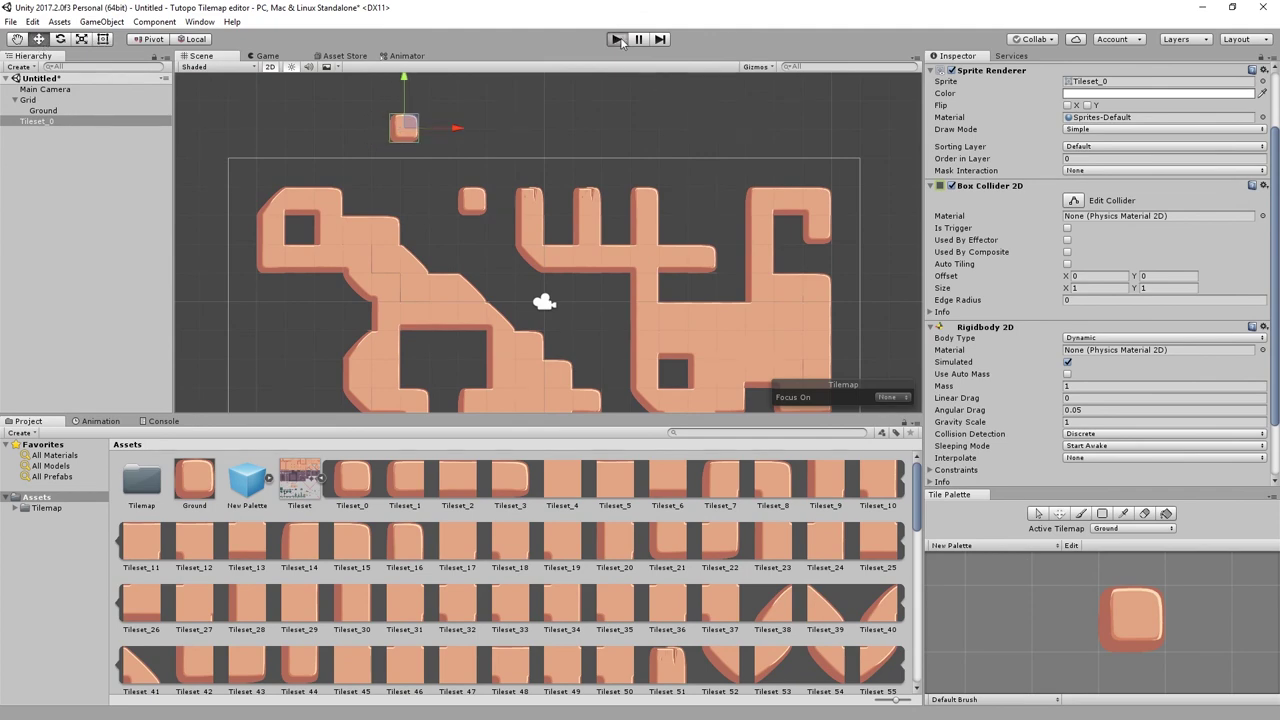
- Play again, watch the box land on the ground tiles in the Scene view, then stop and deselect it
left_click(618, 40)
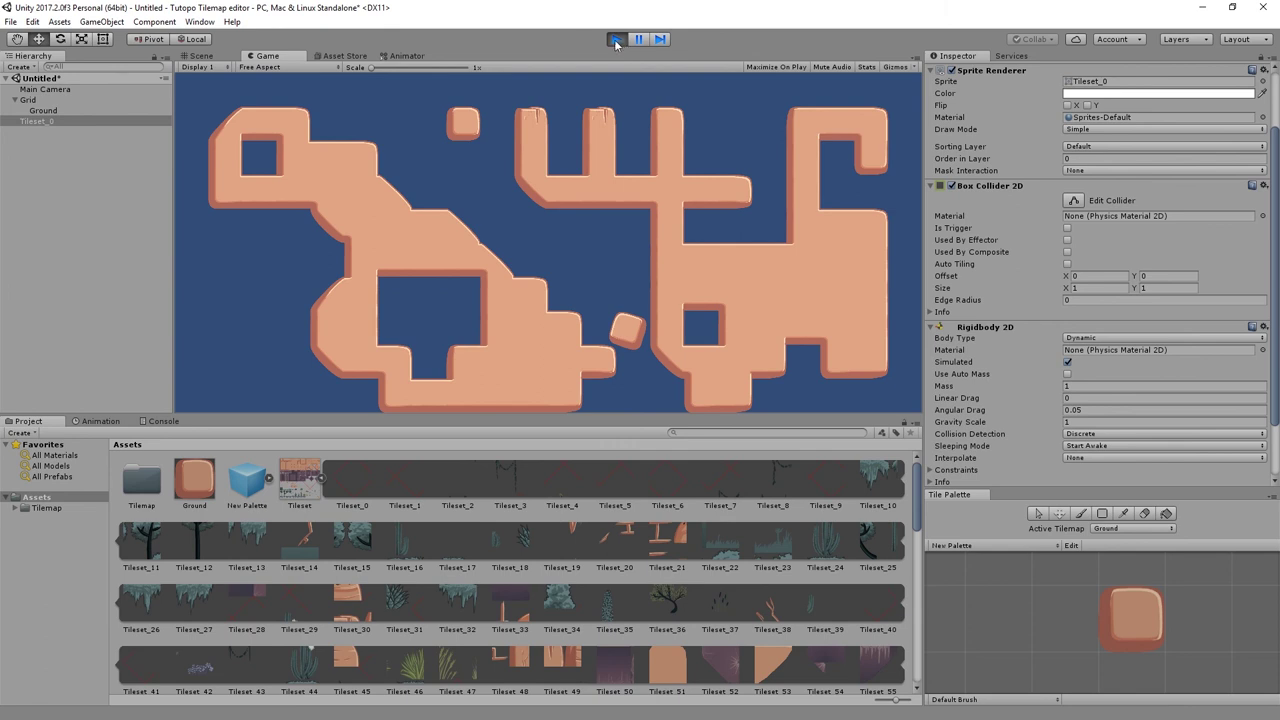
left_click(203, 56)
scroll(650, 250, "up", 2)
scroll(632, 280, "up", 2)
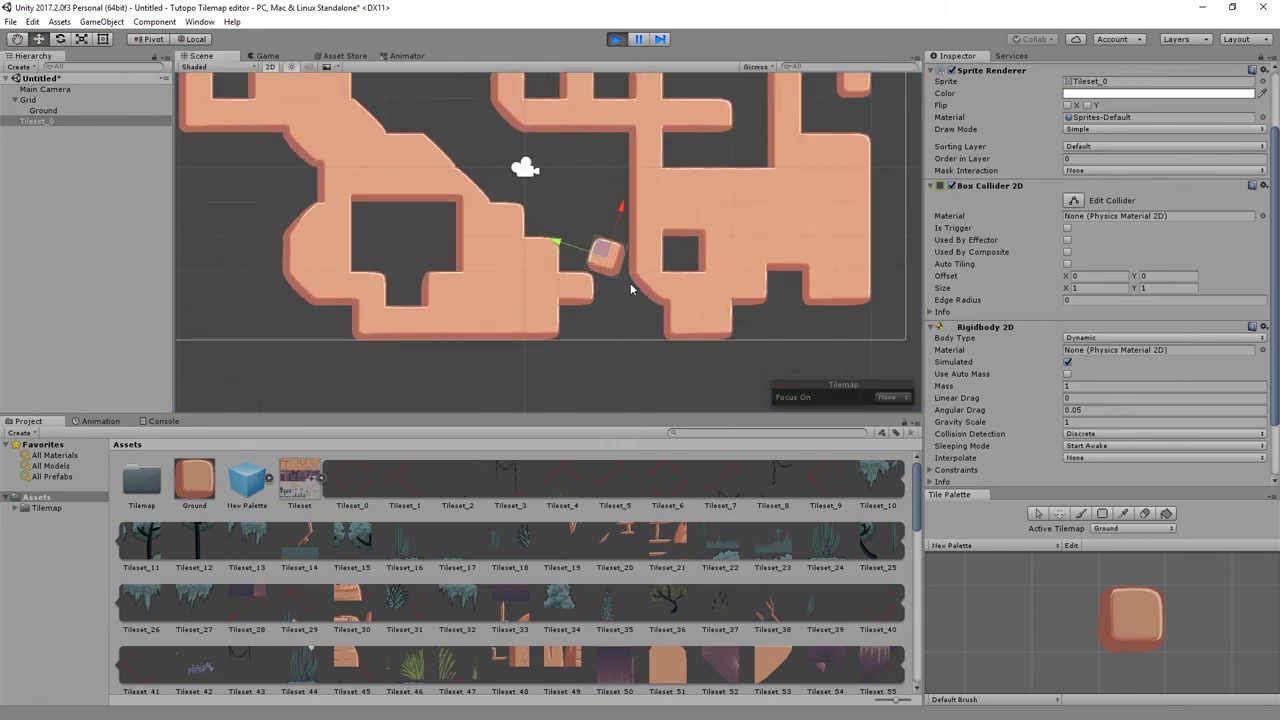
scroll(620, 258, "up", 2)
scroll(620, 258, "up", 2)
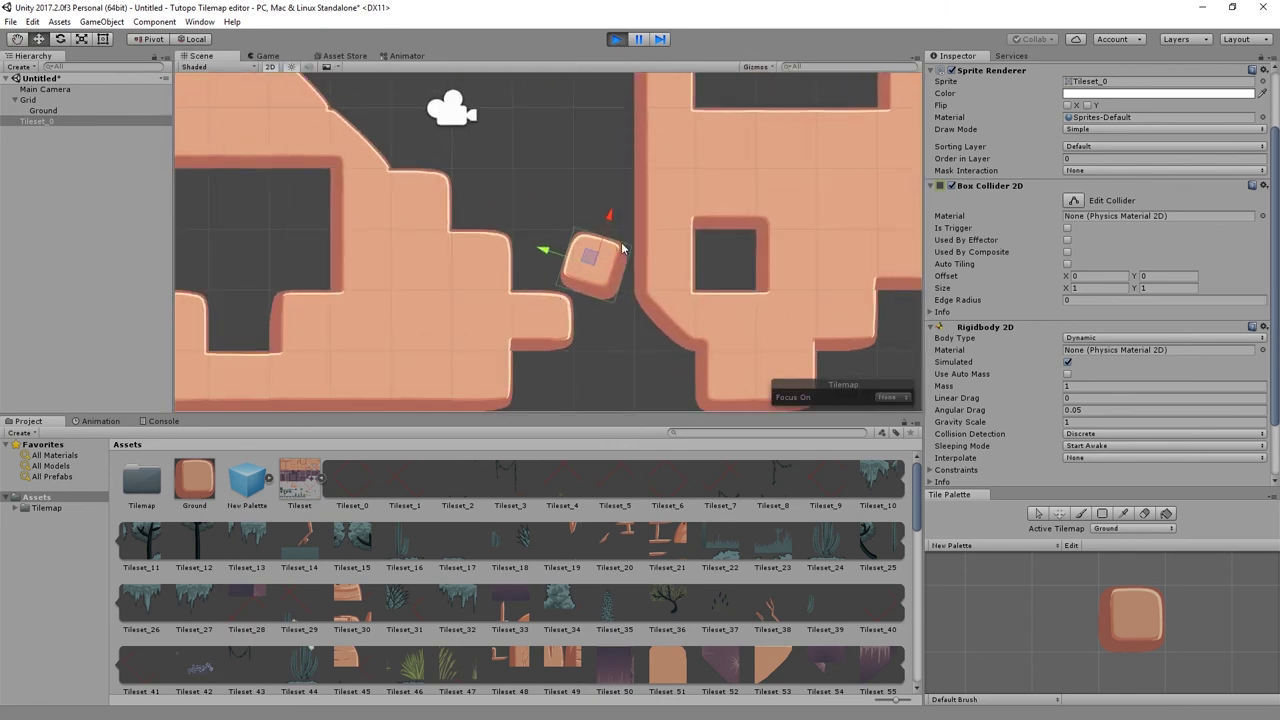
scroll(622, 248, "down", 2)
scroll(665, 180, "down", 2)
scroll(680, 160, "down", 2)
scroll(690, 224, "down", 2)
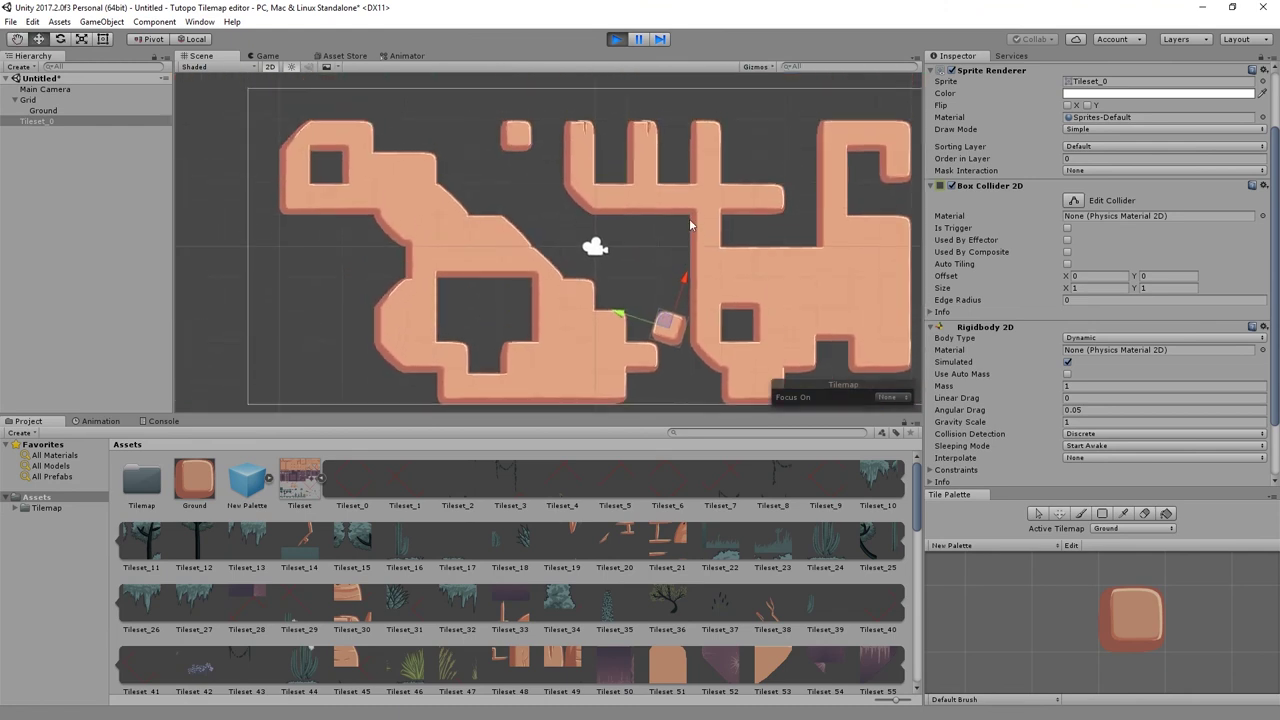
middle_click_drag(753, 252, 712, 238)
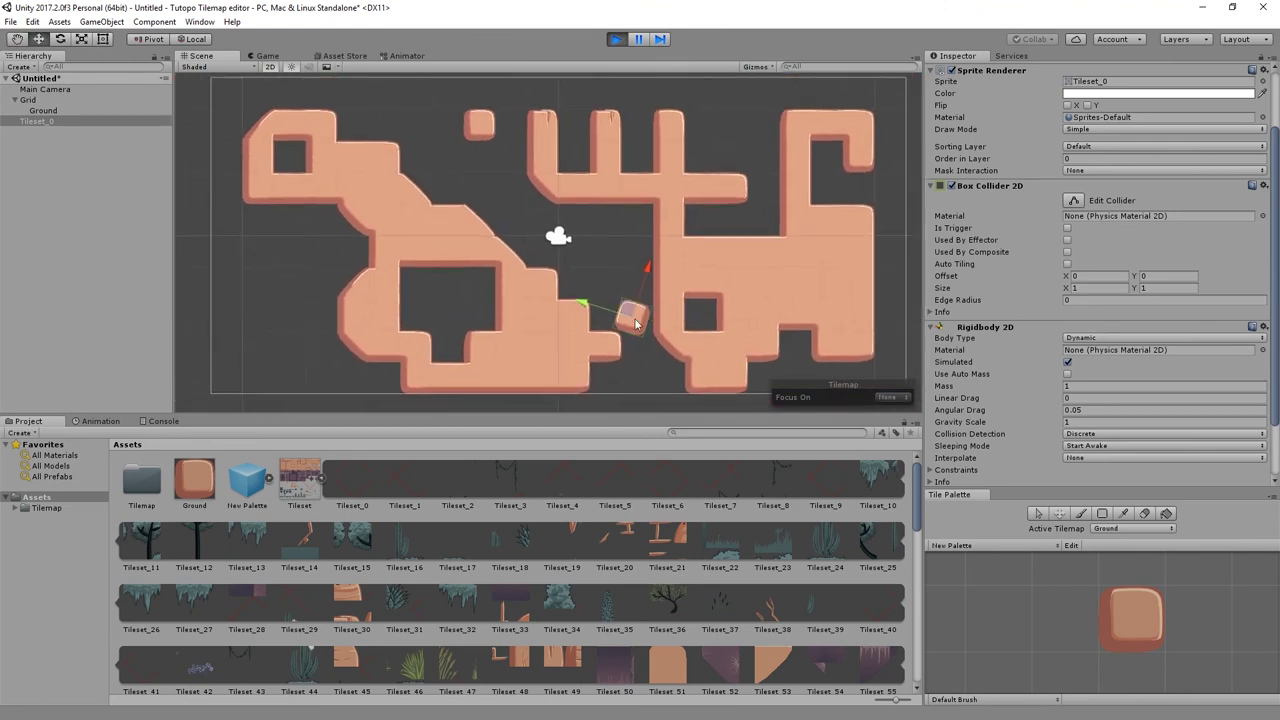
left_click(617, 42)
left_click(615, 40)
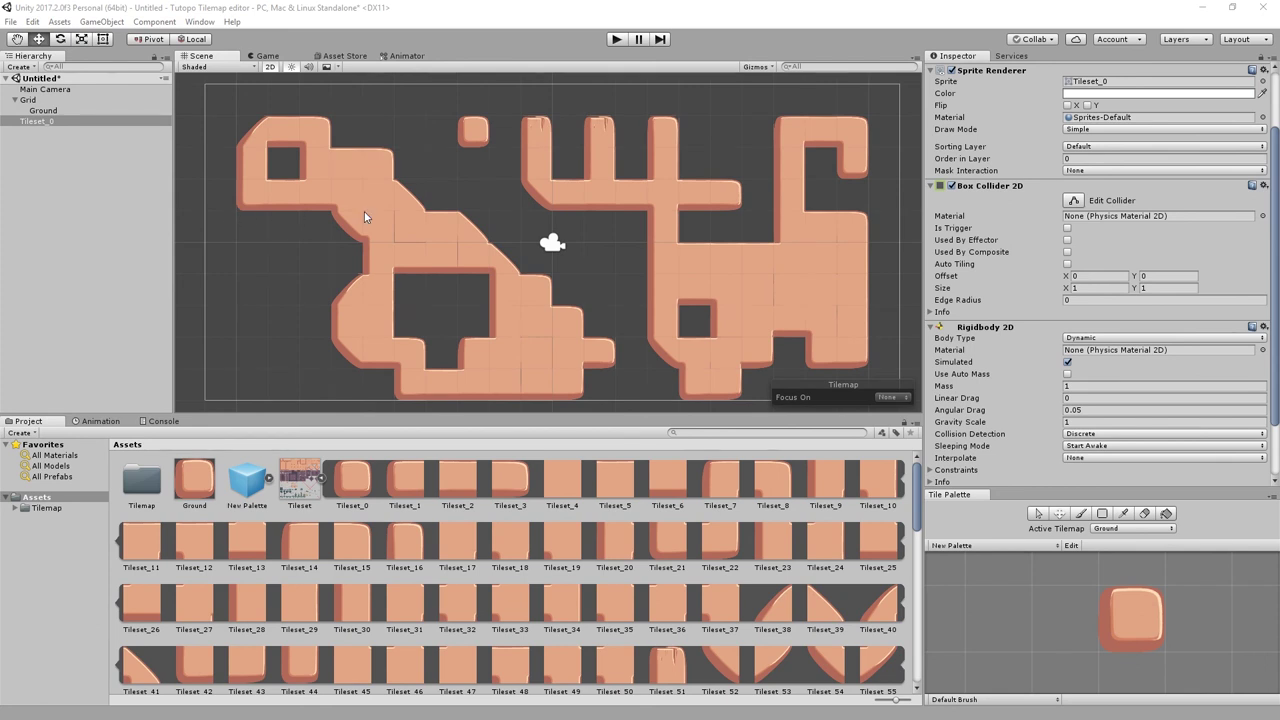
left_click(128, 222)
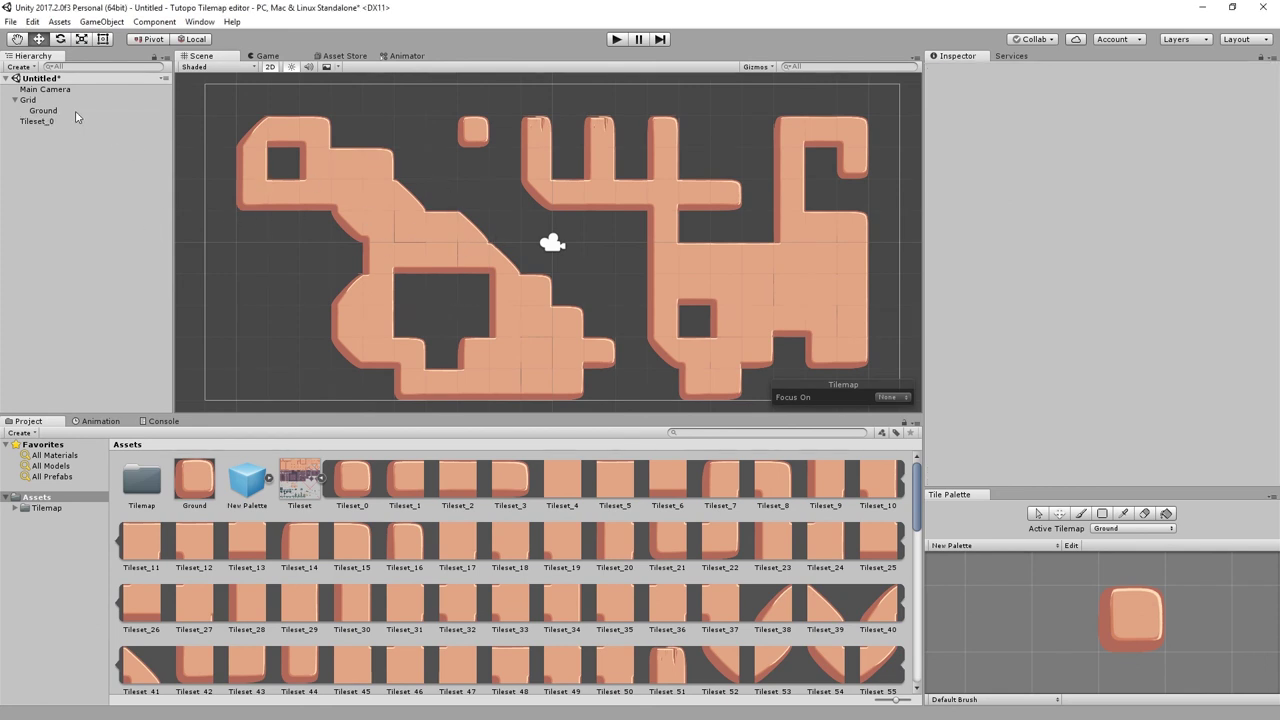
- Add a second tilemap under the Grid object
left_click(40, 102)
right_click(40, 102)
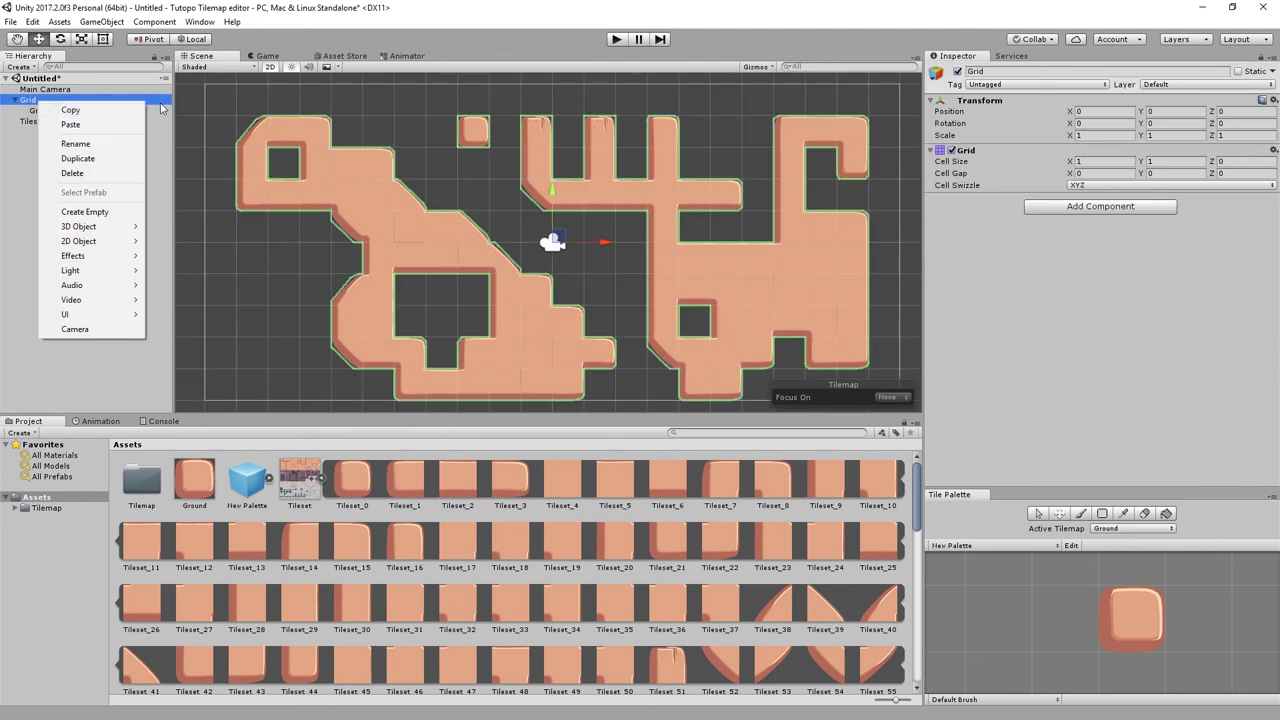
mouse_move(140, 242)
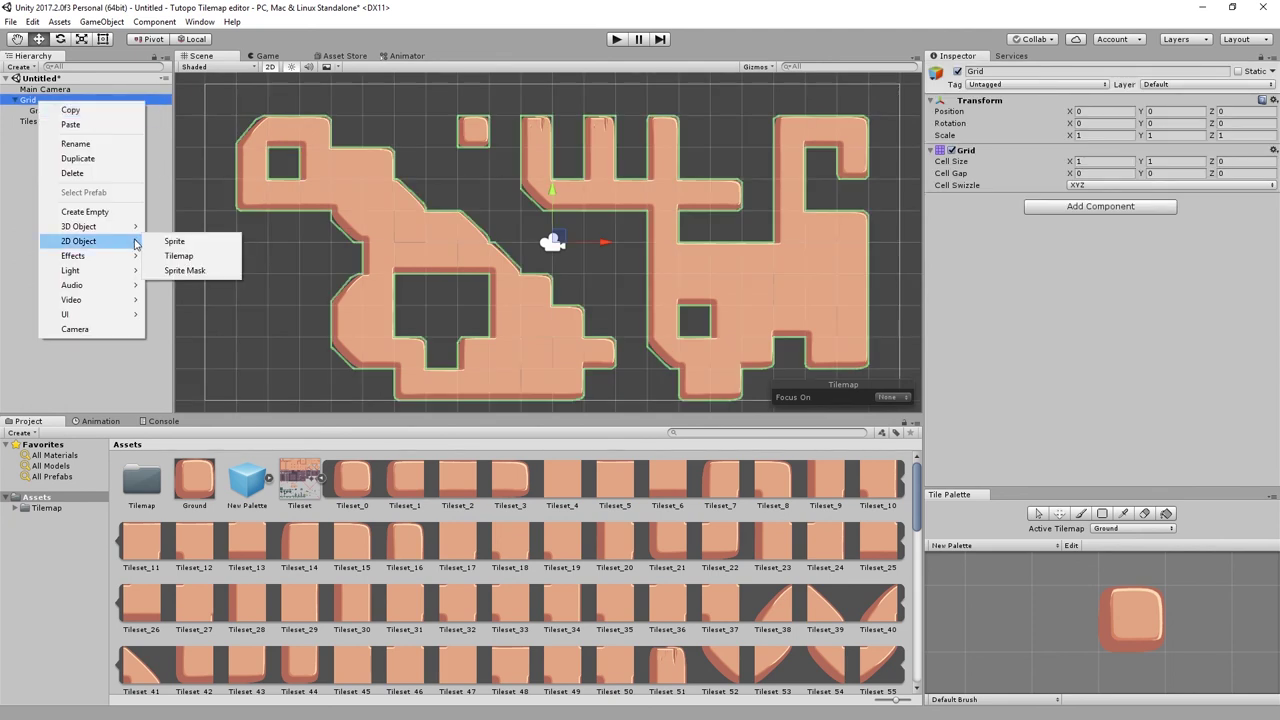
left_click(182, 257)
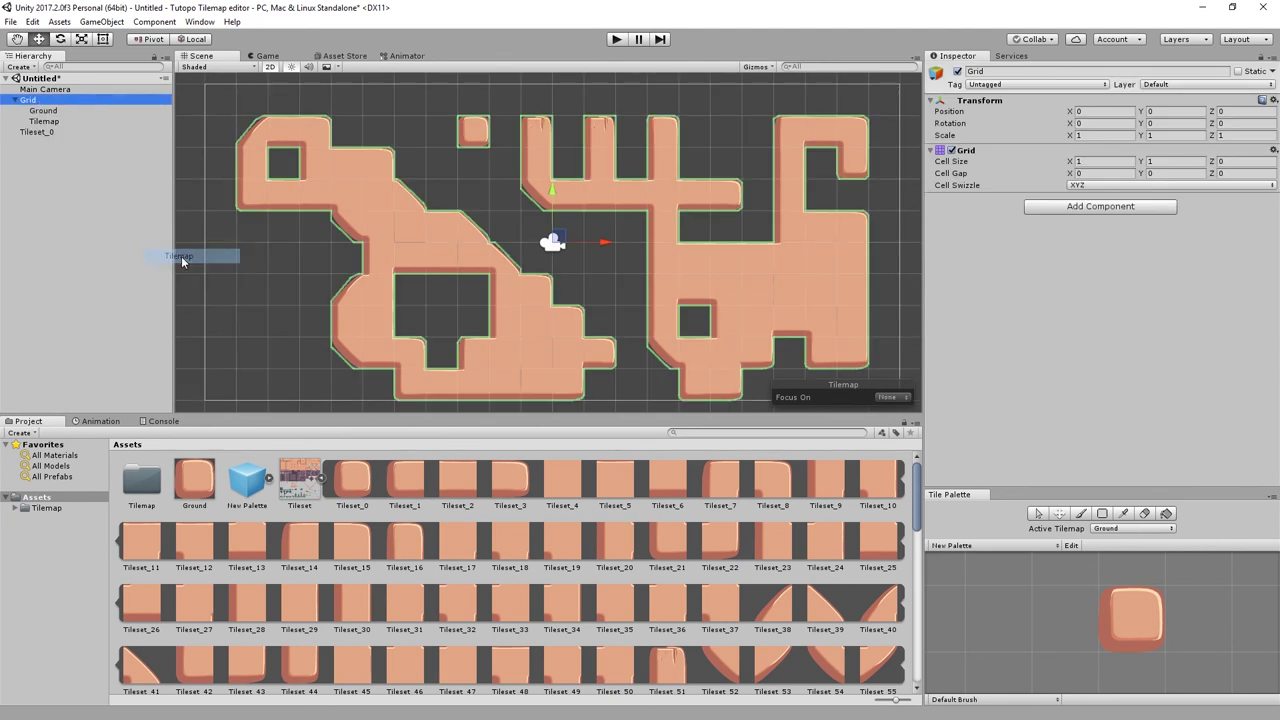
left_click(58, 122)
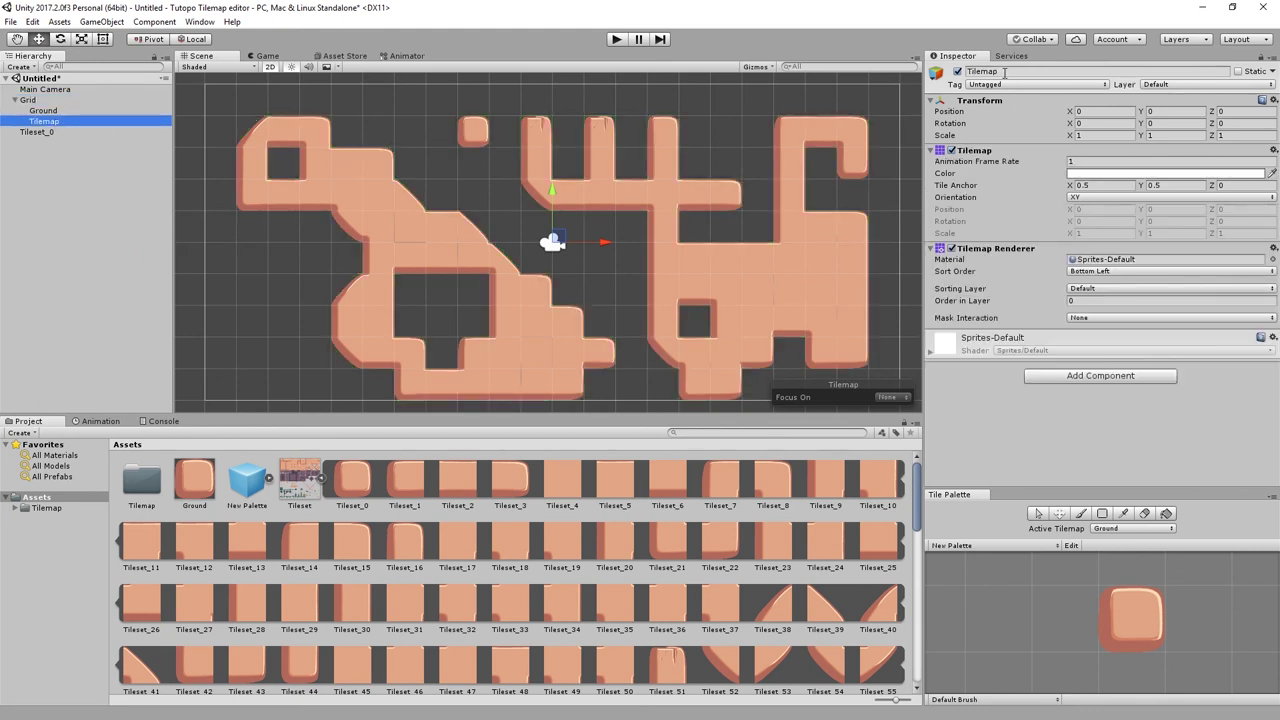
- Rename the new tilemap to Grass in the Inspector
left_click(1004, 72)
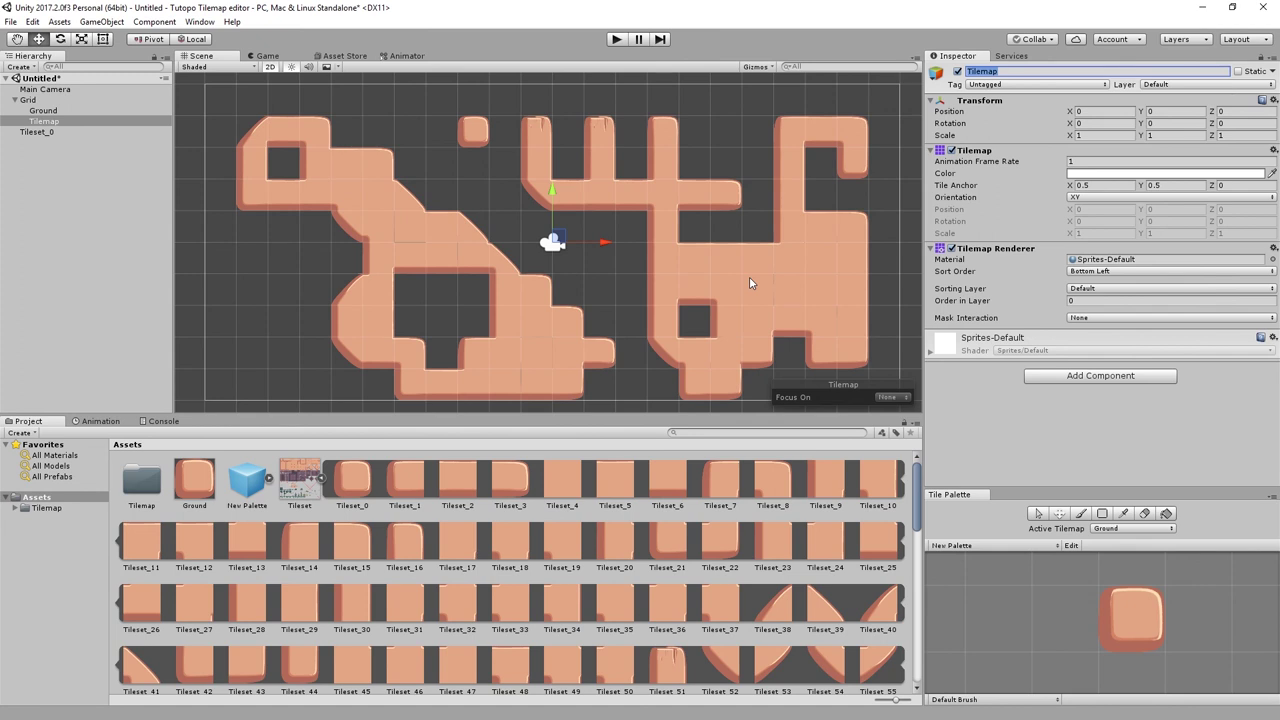
scroll(733, 545, "down", 6)
scroll(740, 548, "down", 3)
scroll(760, 555, "down", 1)
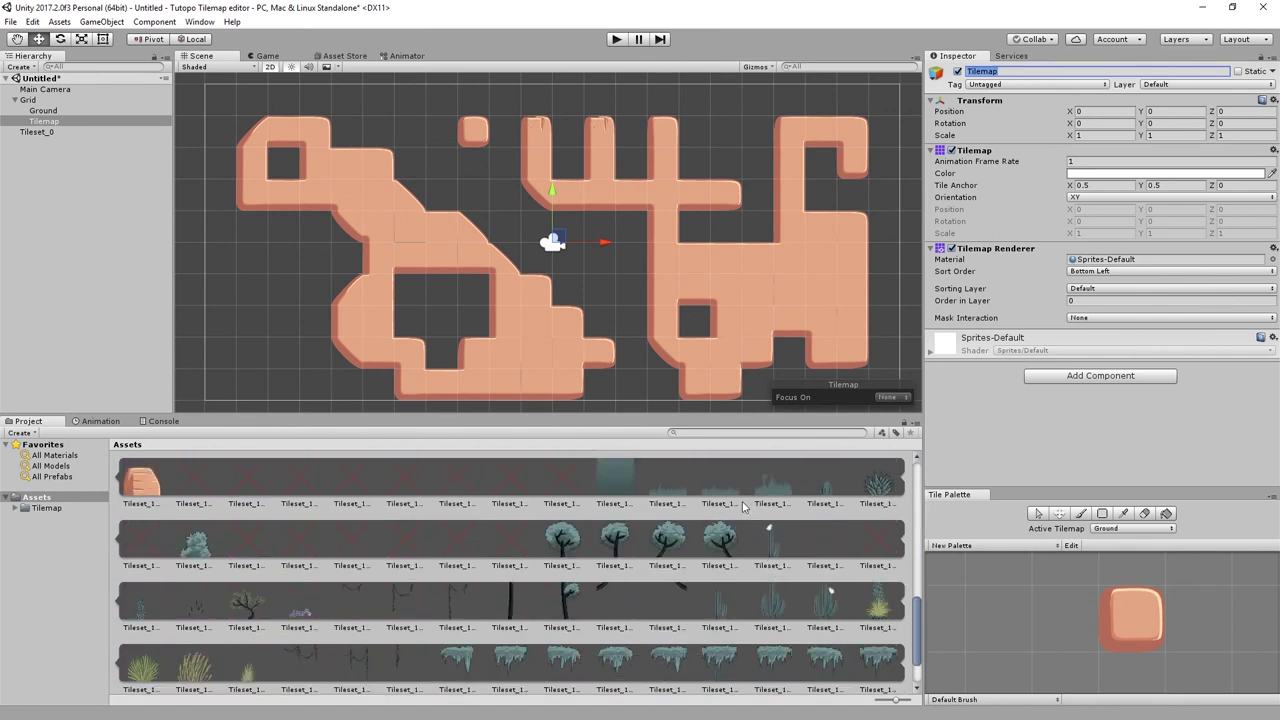
scroll(732, 488, "down", 1)
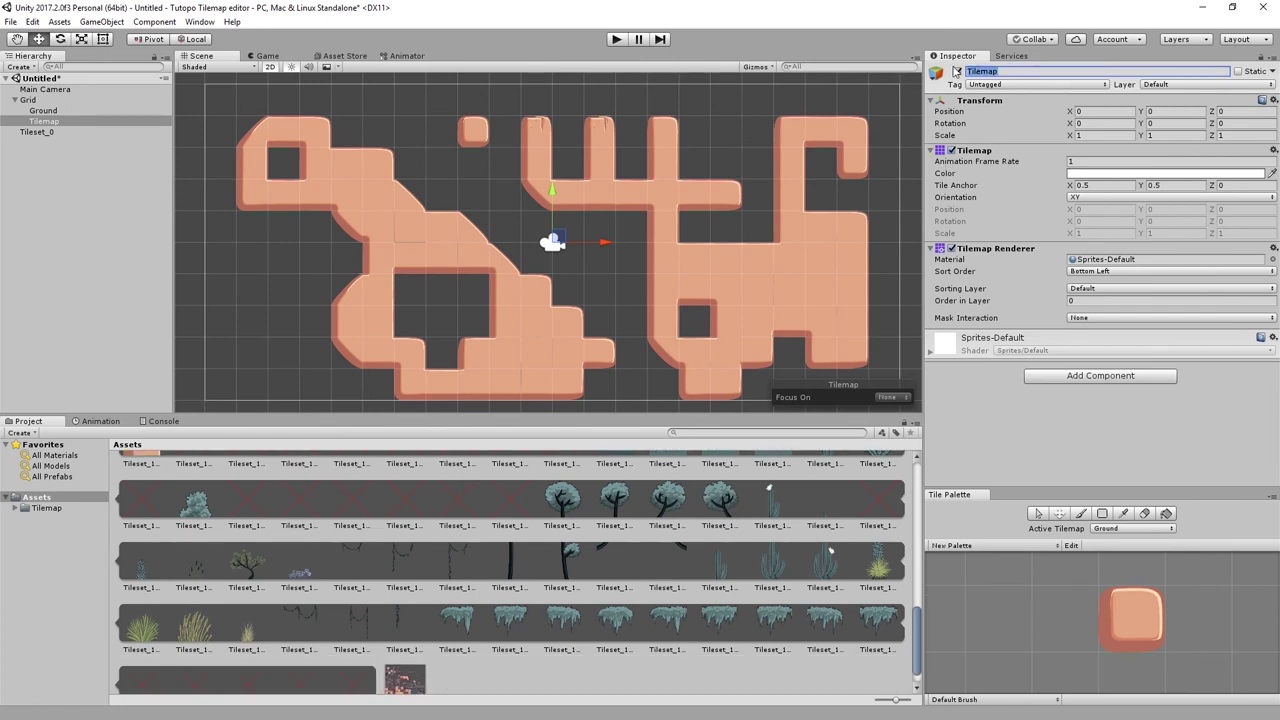
type("Grass")
- Set Active Tilemap to Grass and drag the grass tuft sprite into the Tile Palette
left_click(1132, 528)
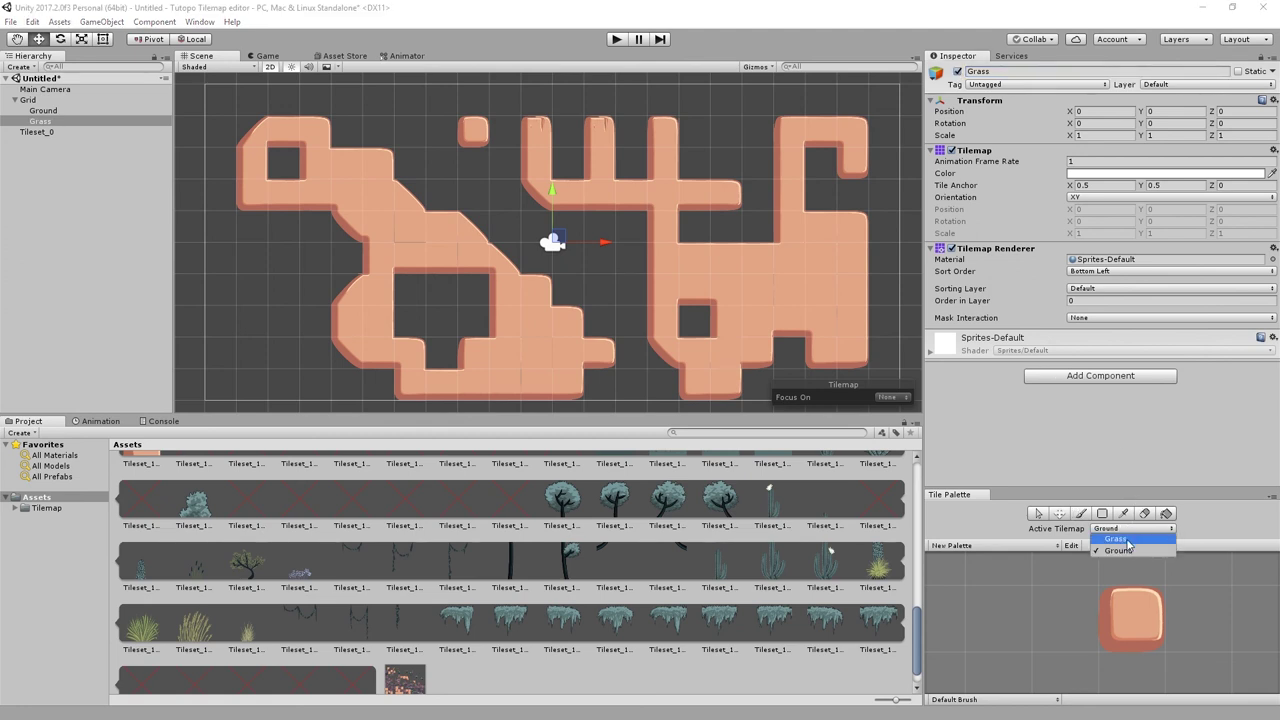
left_click(1128, 541)
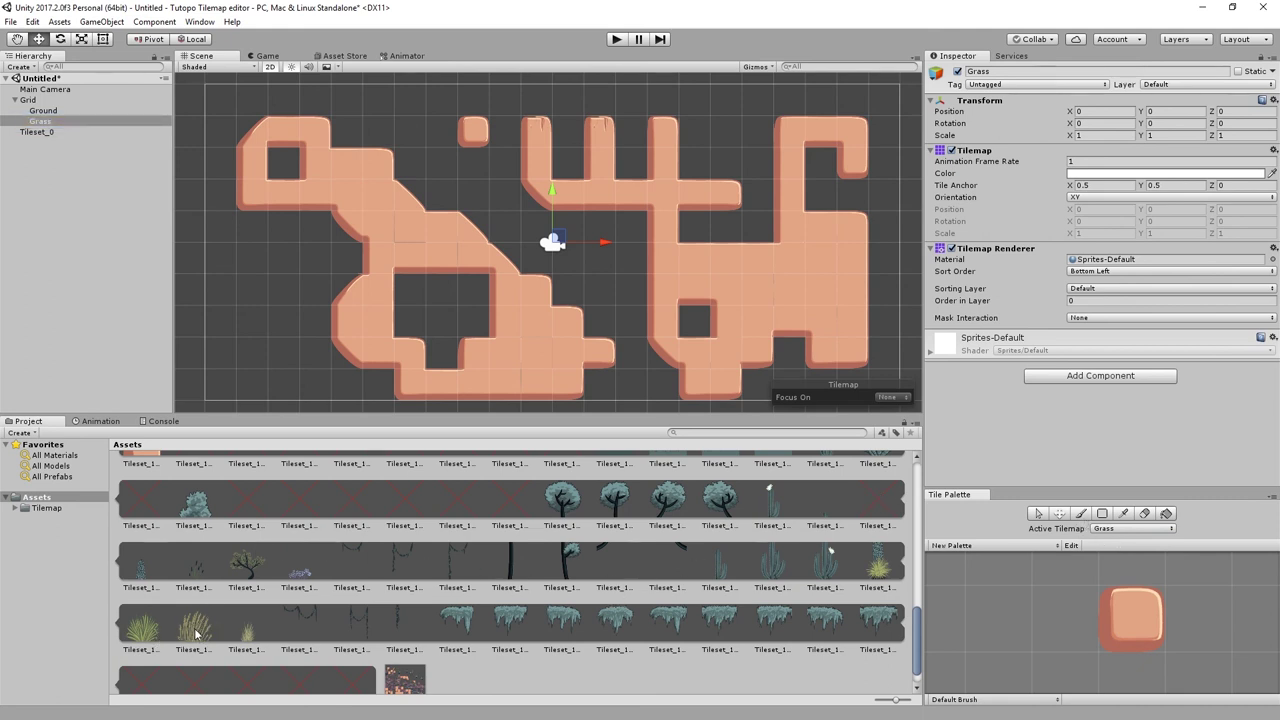
left_click_drag(191, 632, 1068, 611)
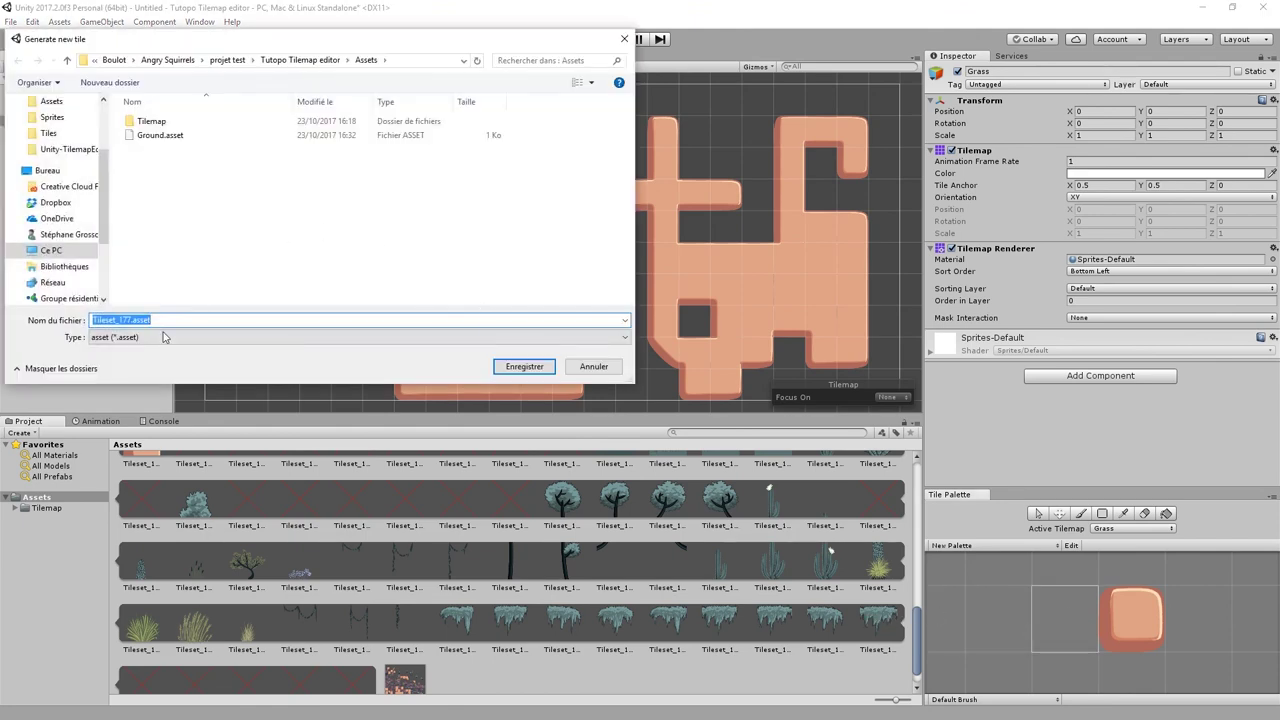
- Save the generated grass tuft tile, choose the Paint brush with that tile, keeping Grass active
left_click(524, 366)
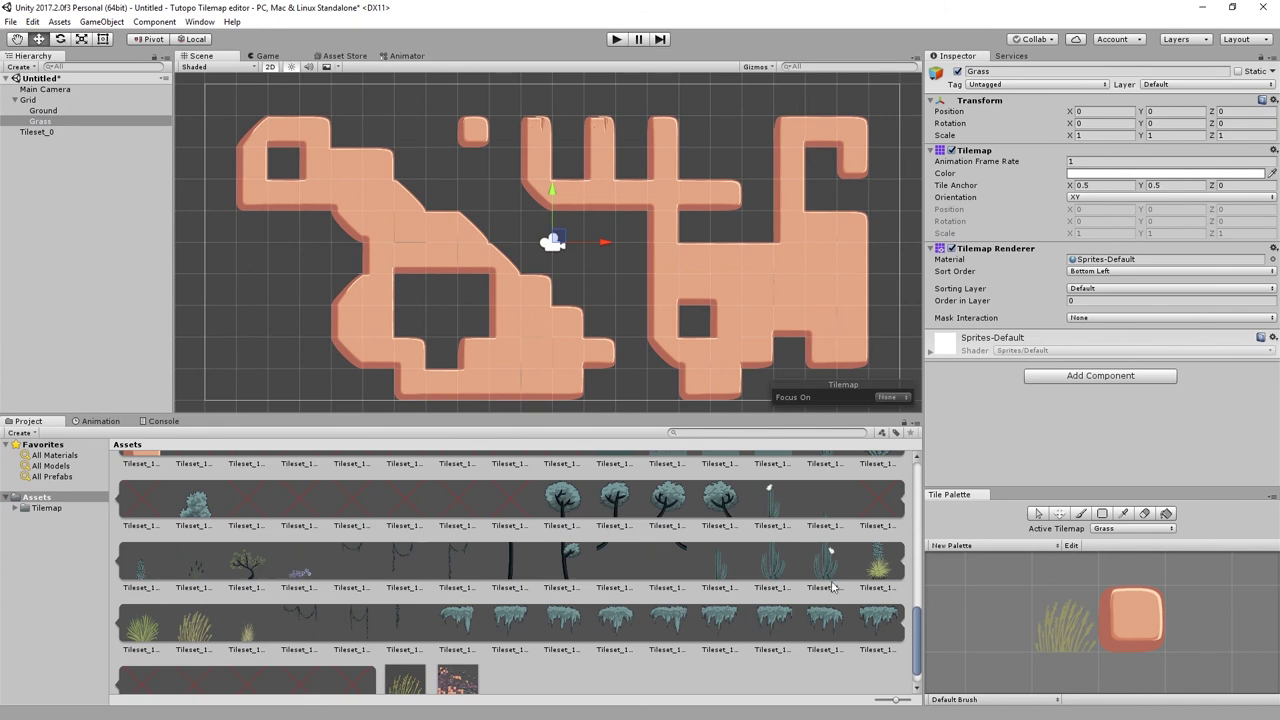
mouse_move(1099, 604)
middle_mouse_down()
mouse_move(1078, 606)
mouse_move(1101, 603)
middle_mouse_up()
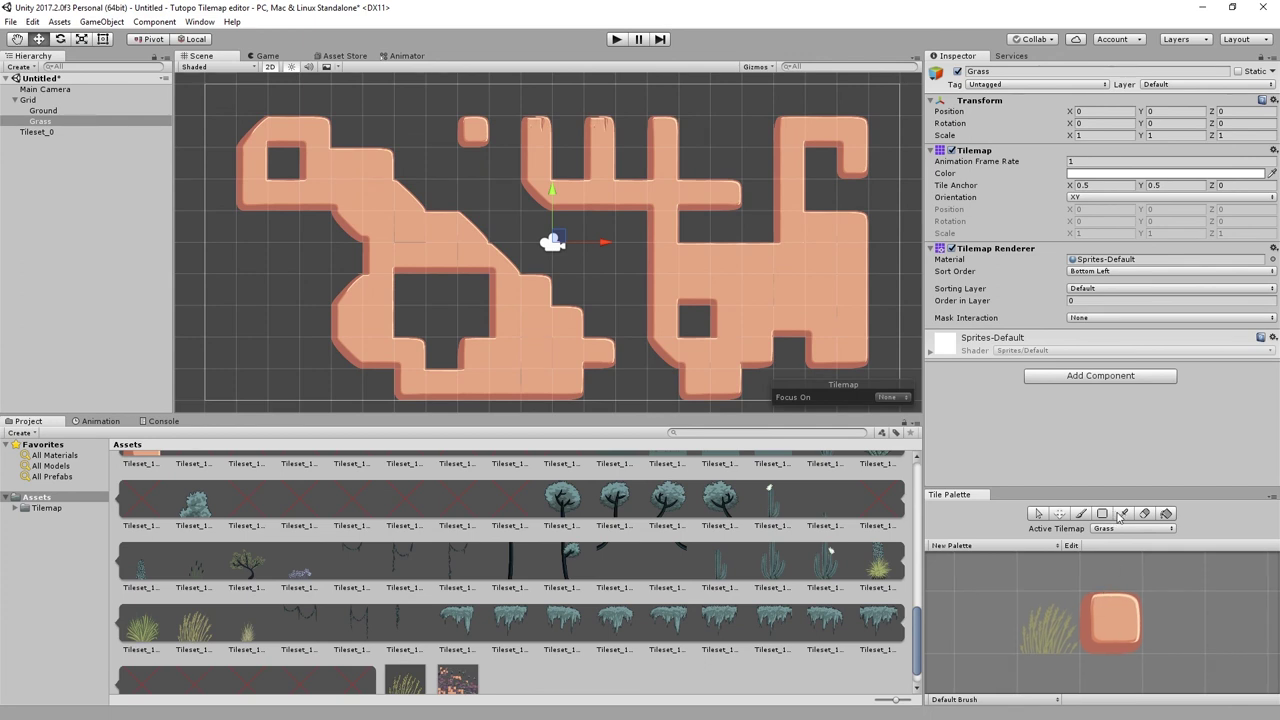
left_click(1081, 513)
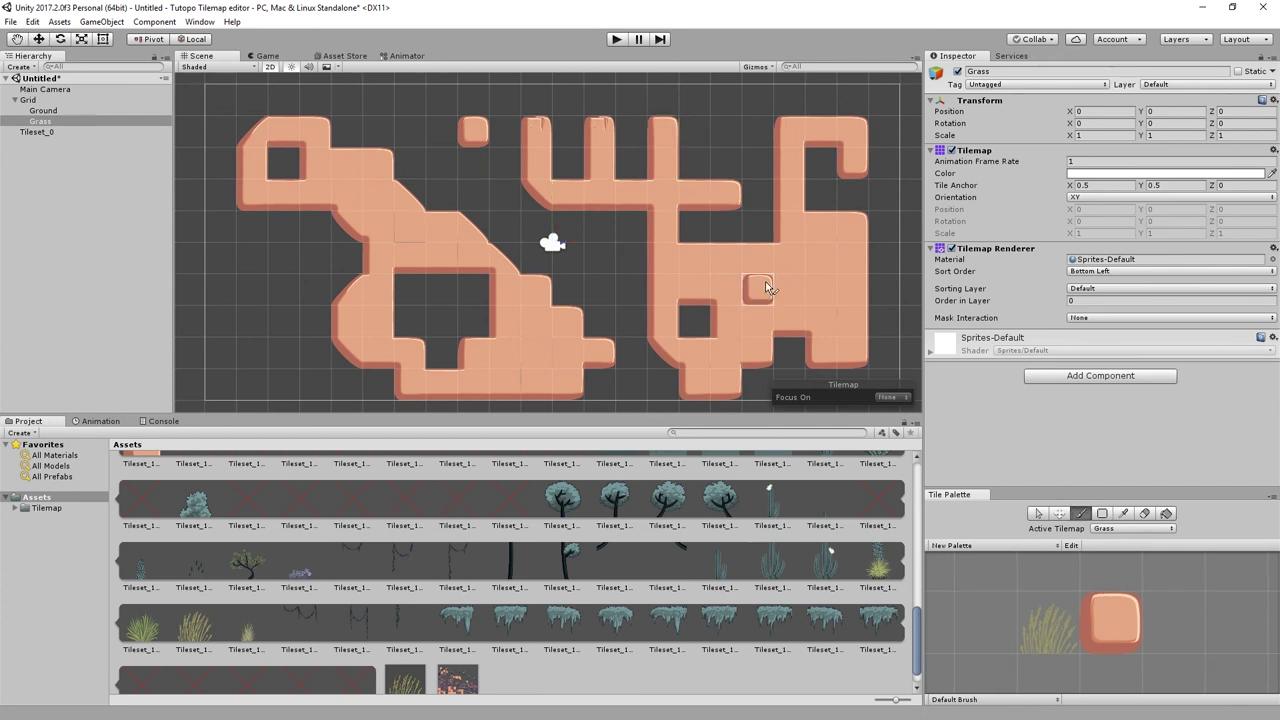
middle_click_drag(766, 288, 758, 291)
left_click(1040, 629)
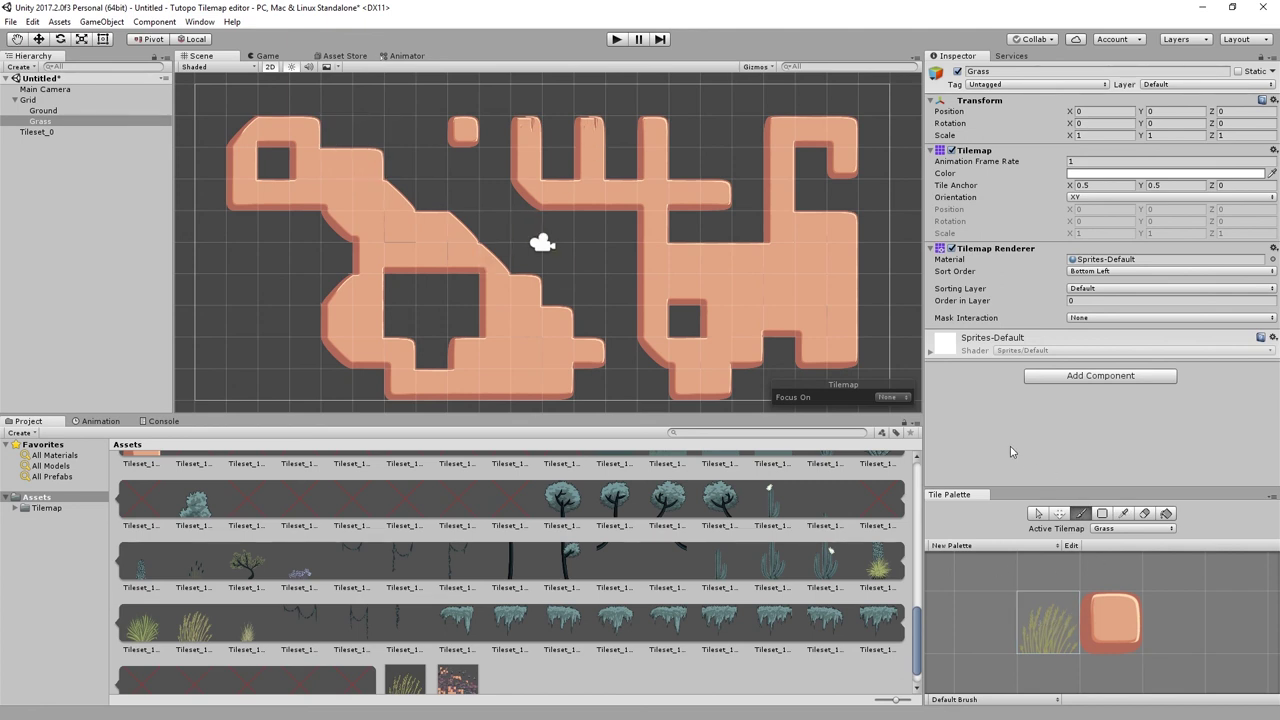
left_click(1115, 530)
left_click(1119, 531)
- Set the Tilemap overlay's Focus On to Tilemap to dim other layers
left_click(895, 399)
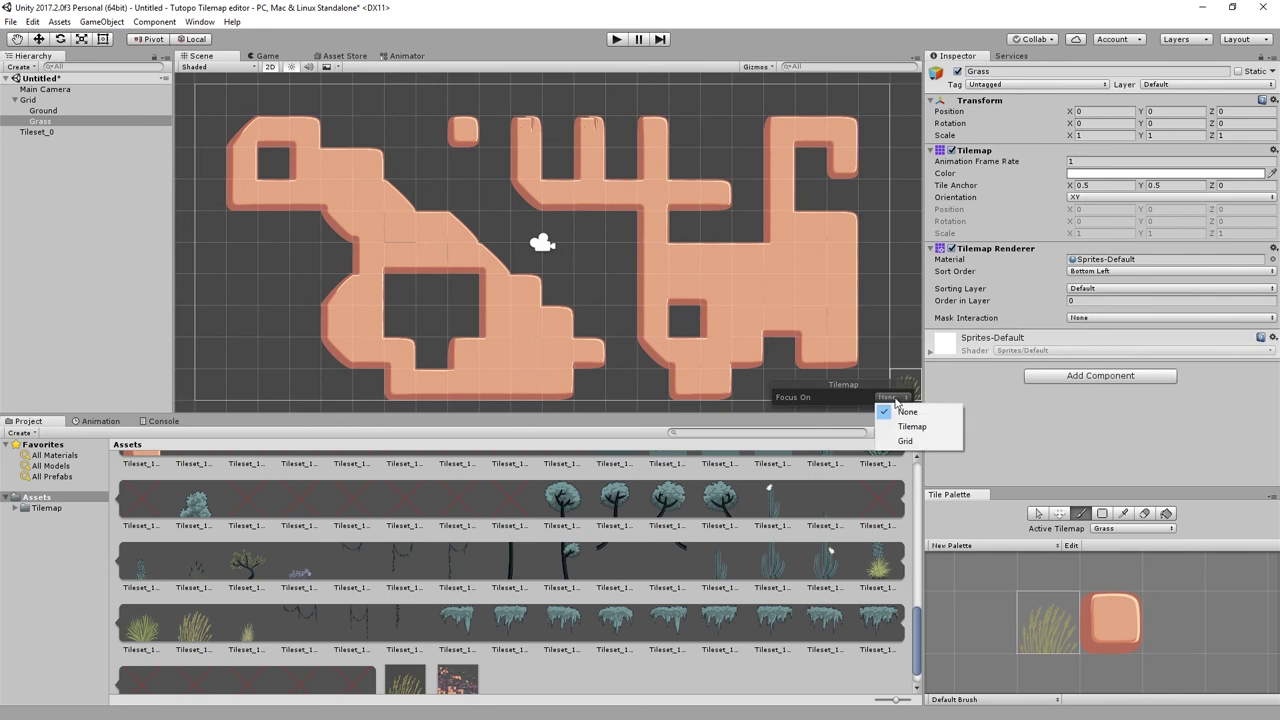
left_click(920, 430)
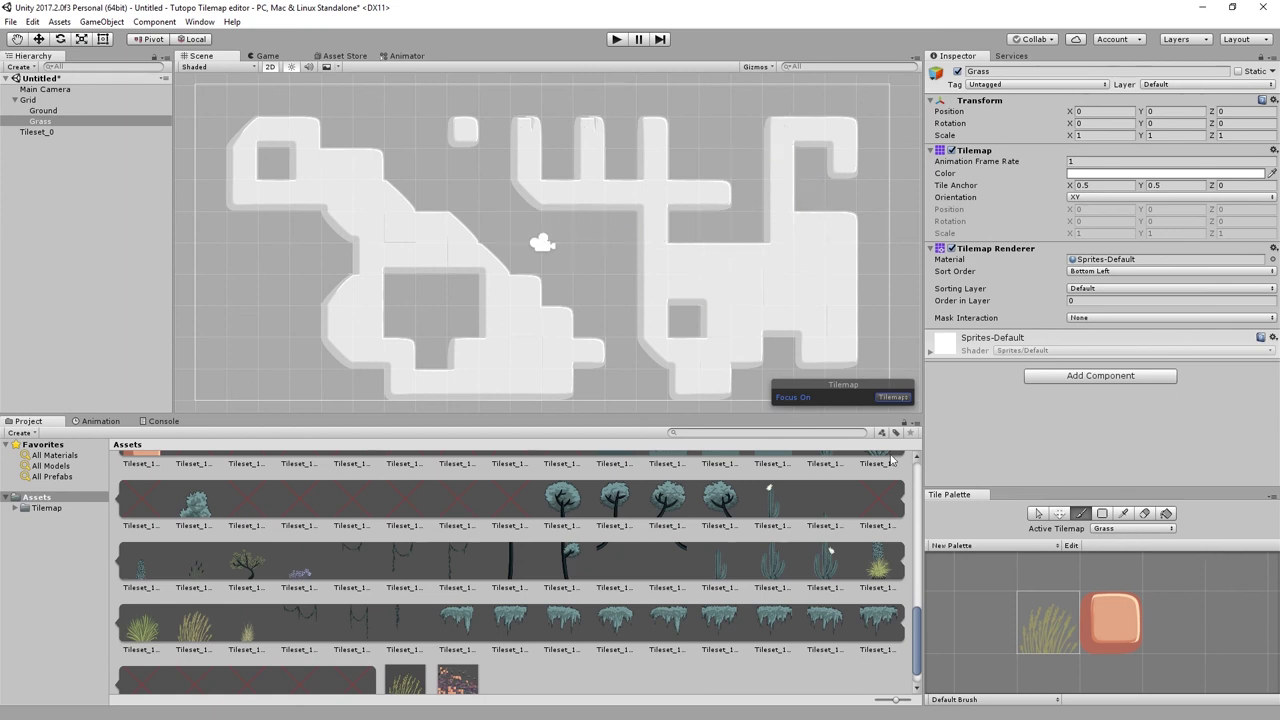
left_click(368, 322)
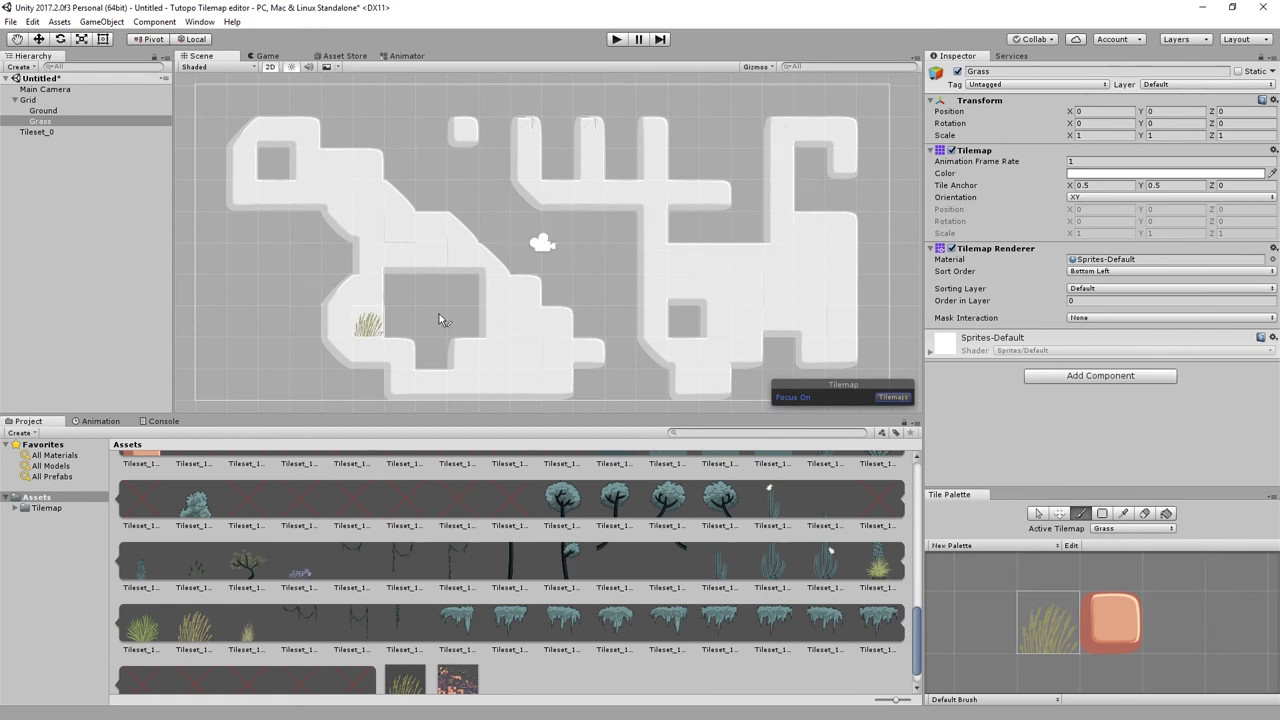
- Switch Active Tilemap to Ground, then back to Grass
left_click(1140, 528)
left_click(1135, 550)
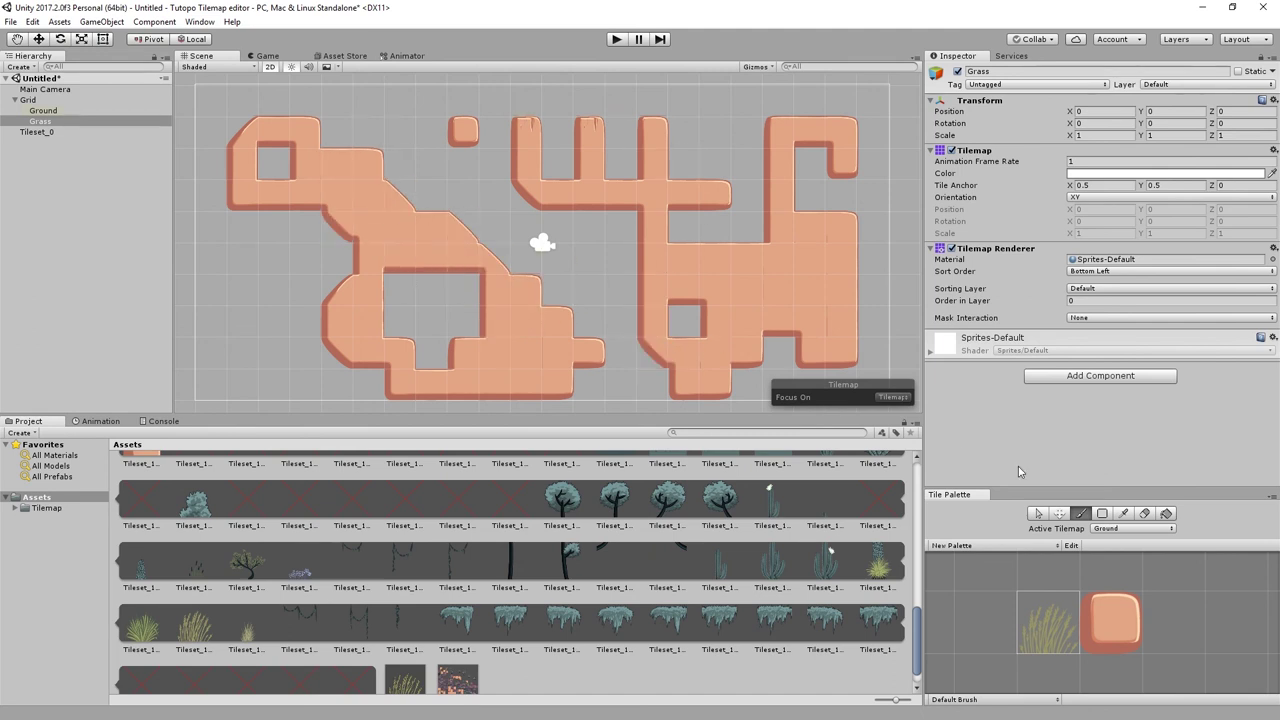
left_click(1133, 530)
- Paint nine grass tufts along the platform tops on the Grass tilemap
left_click(1110, 549)
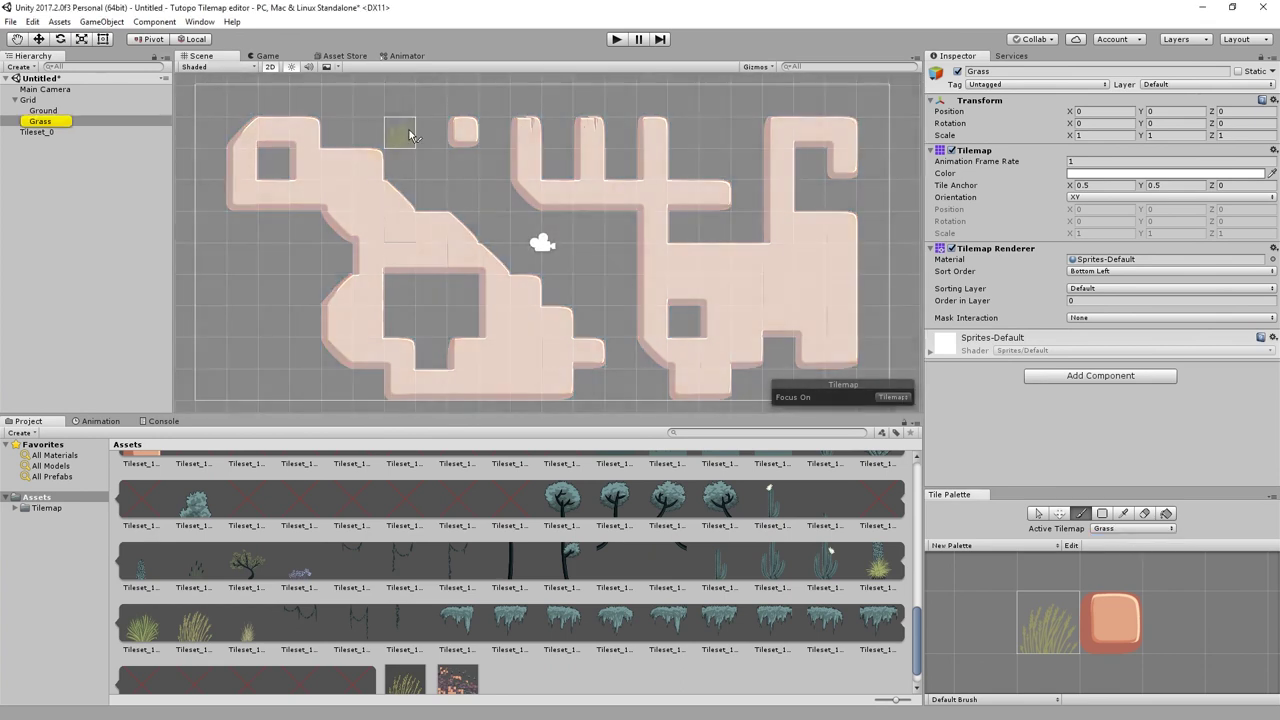
left_click(337, 135)
left_click(432, 198)
left_click(559, 165)
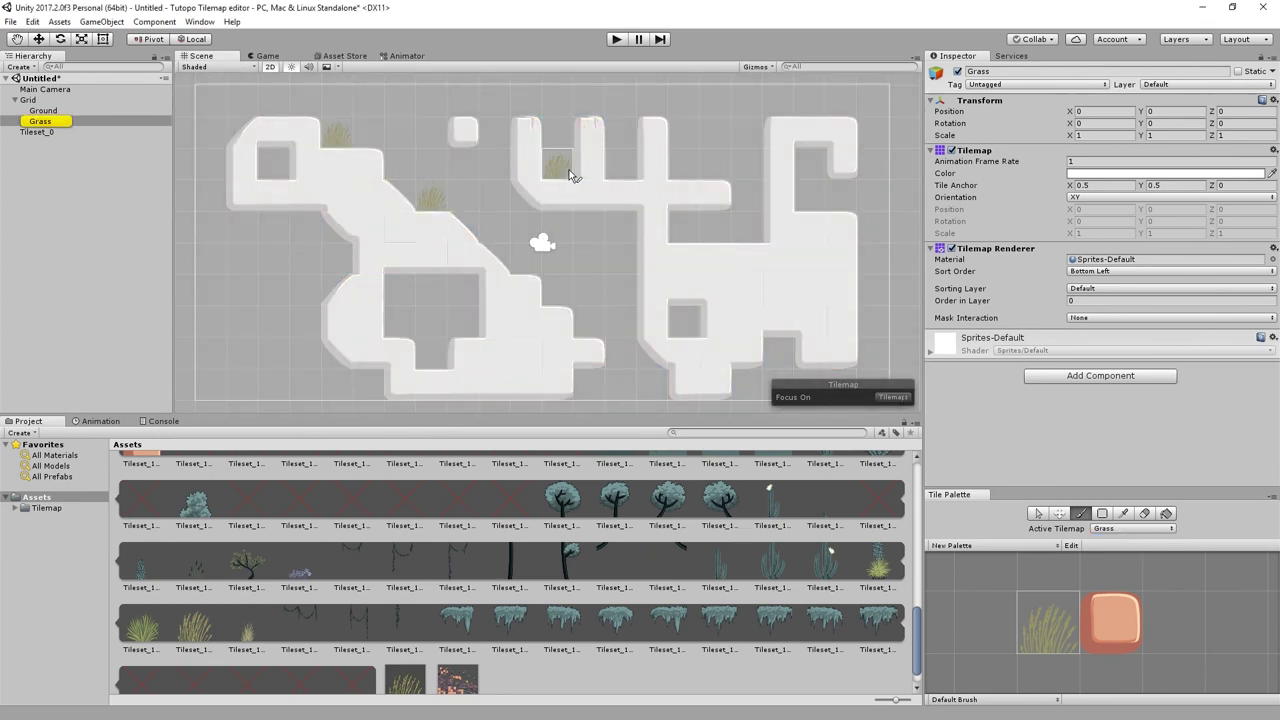
left_click(686, 168)
left_click(748, 230)
left_click(716, 230)
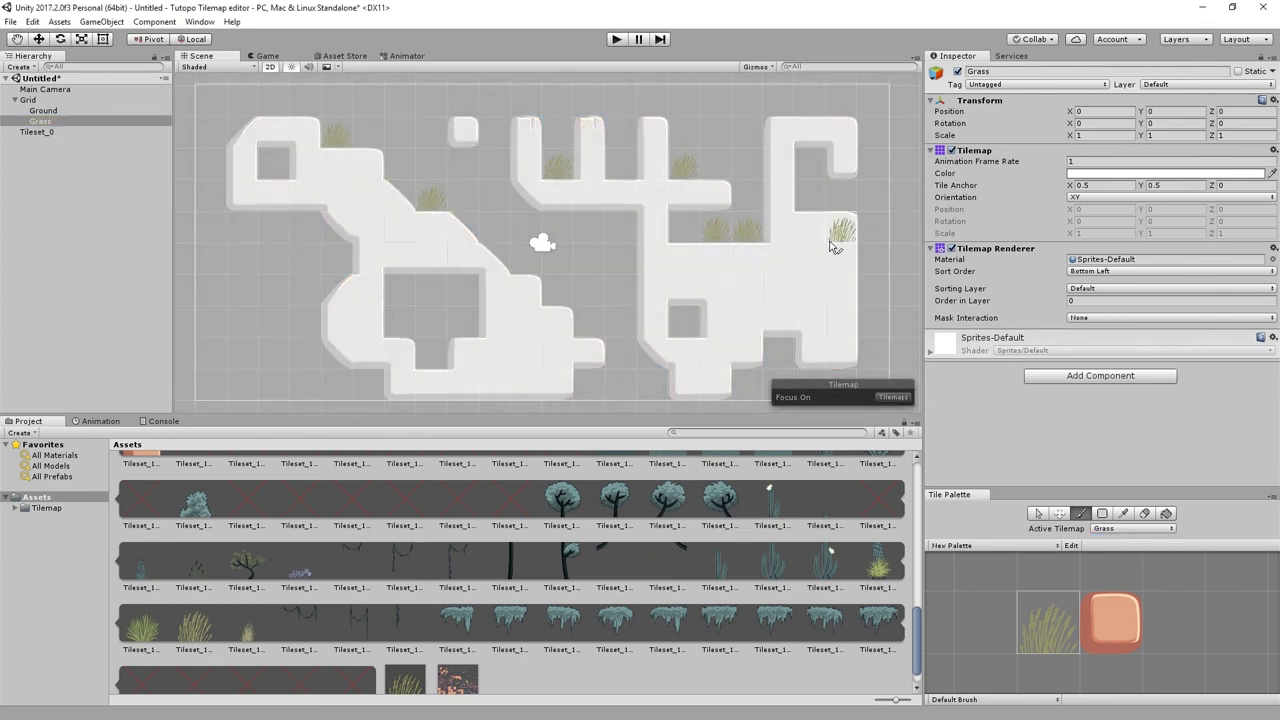
left_click(833, 207)
left_click(846, 200)
left_click(812, 102)
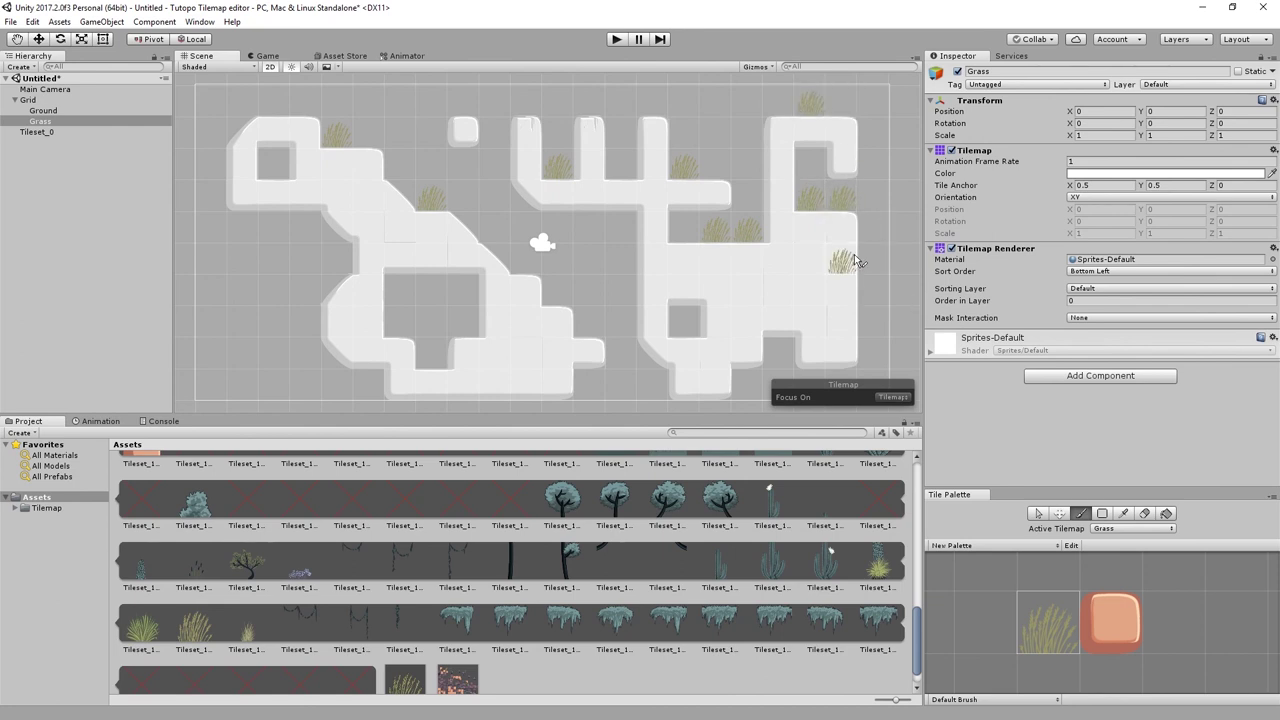
- Set Focus On back to None and start a play test of the level
left_click(907, 399)
left_click(906, 405)
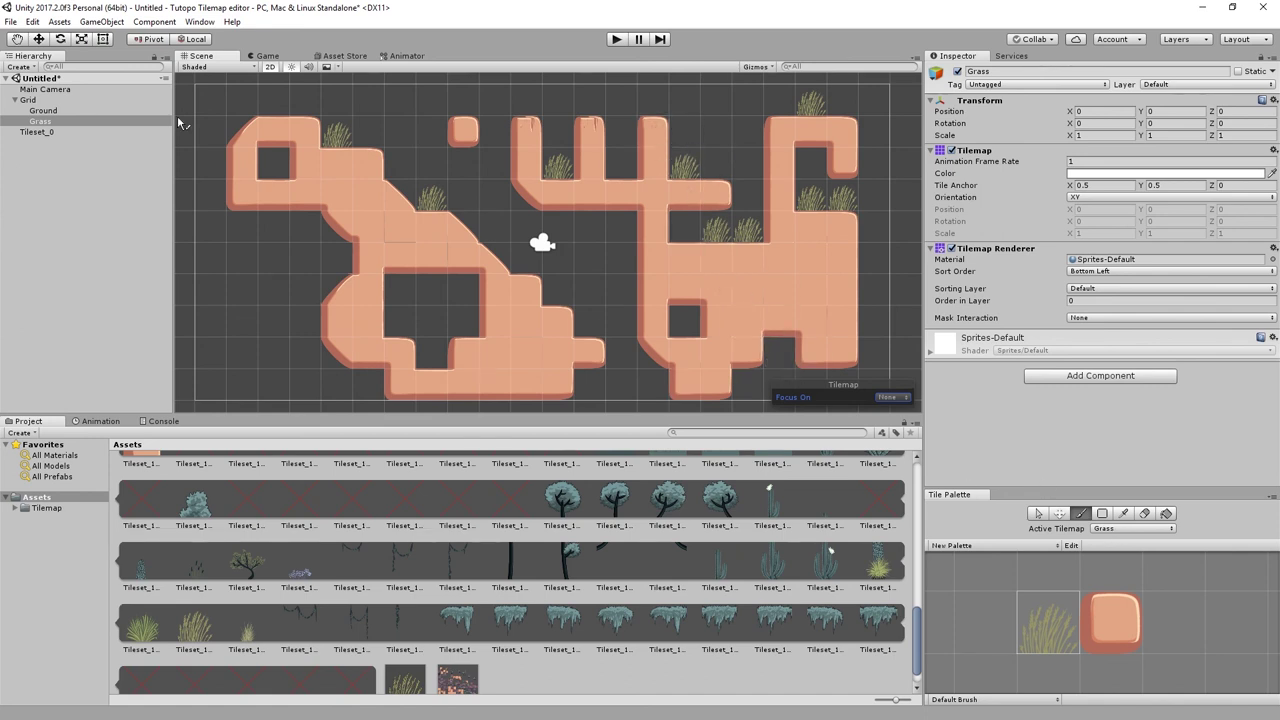
left_click(617, 41)
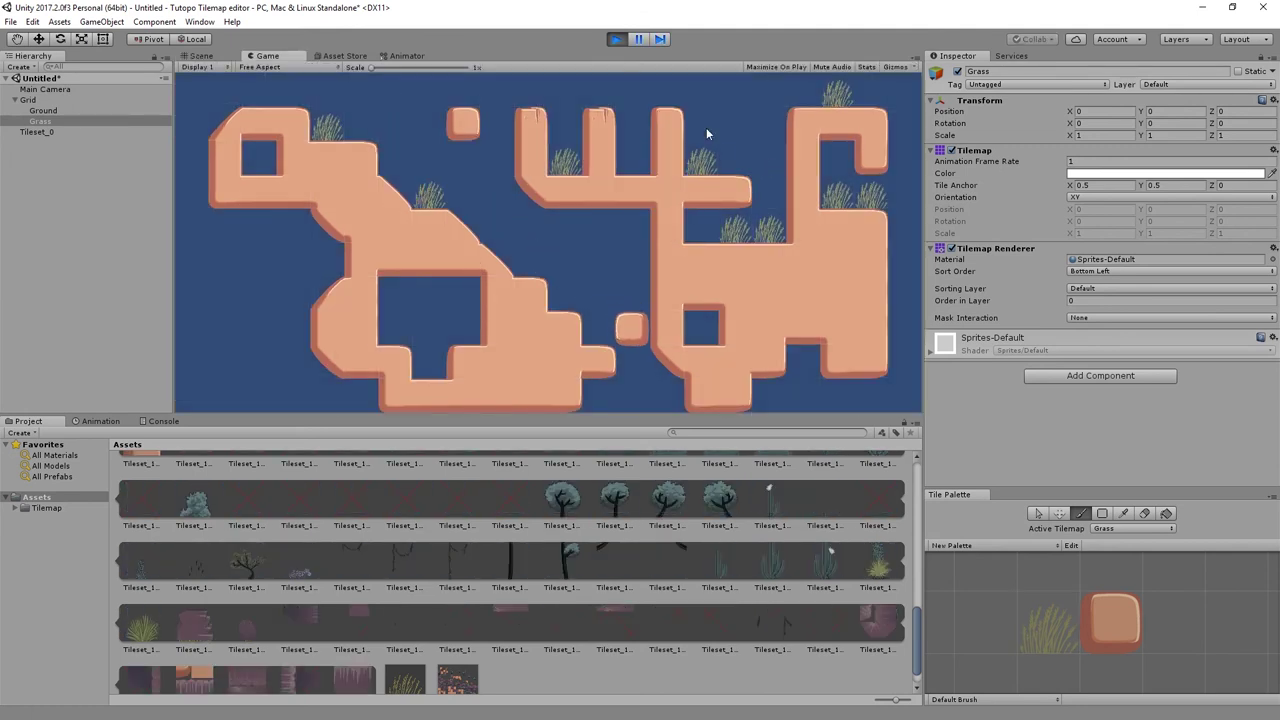
- Stop the play test and set Focus On to Tilemap
left_click(616, 40)
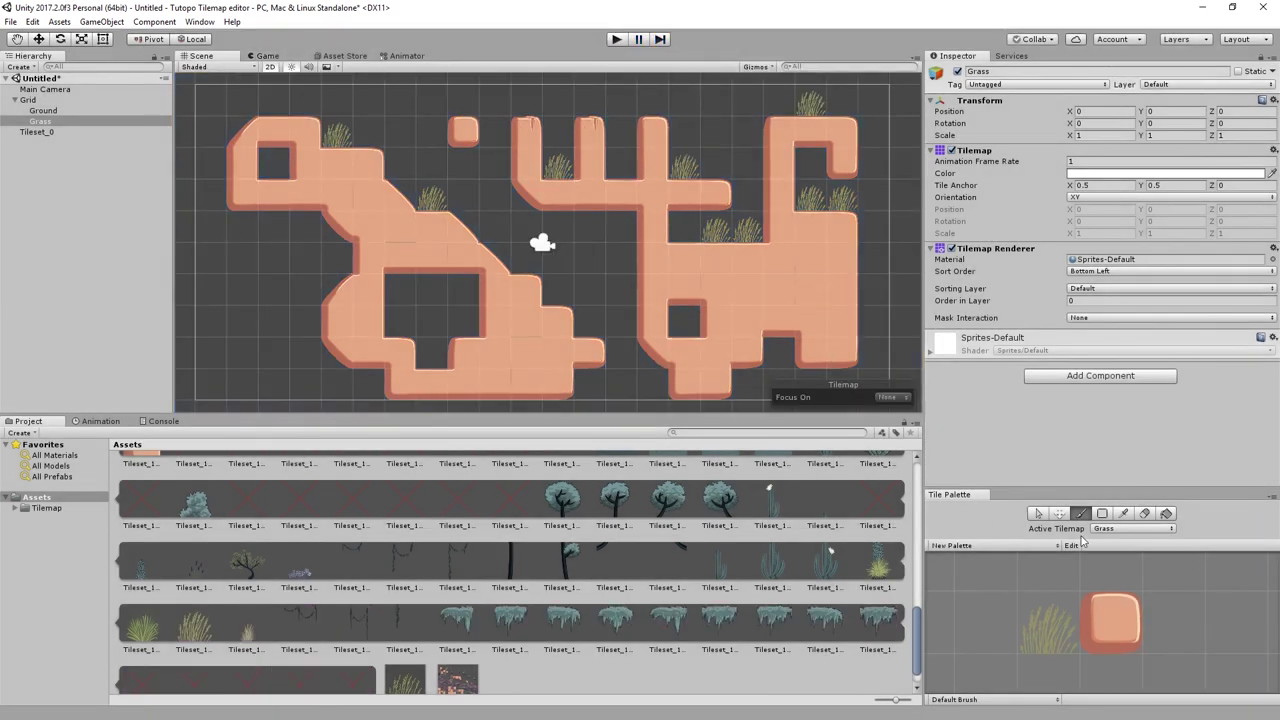
left_click(891, 398)
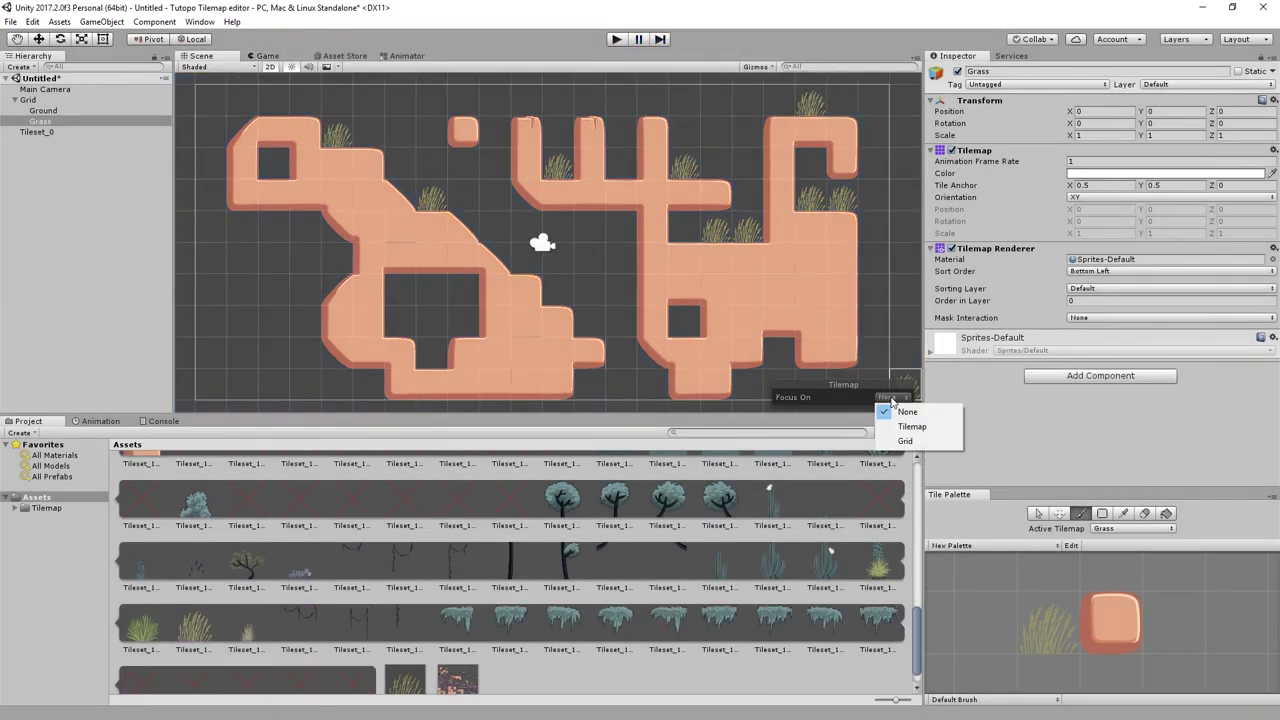
left_click(912, 427)
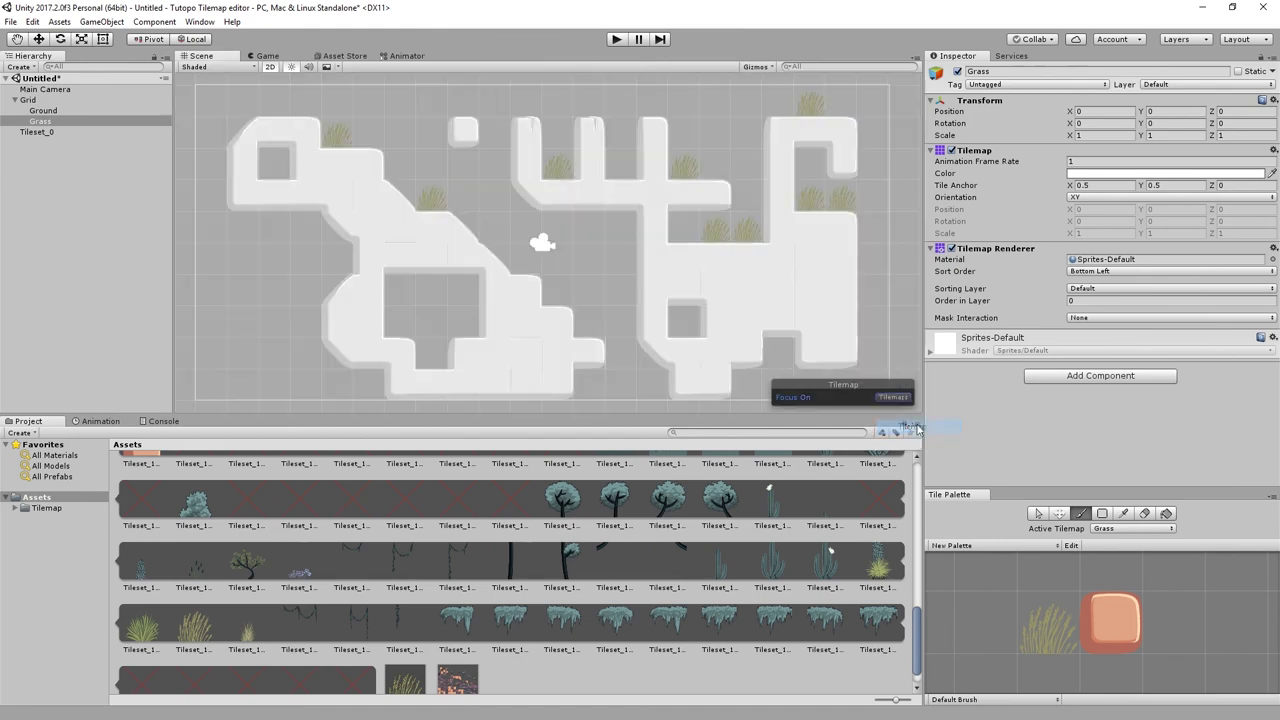
- Make Ground the active tilemap and paint a ground tile into an empty cell
left_click(1133, 528)
left_click(1115, 551)
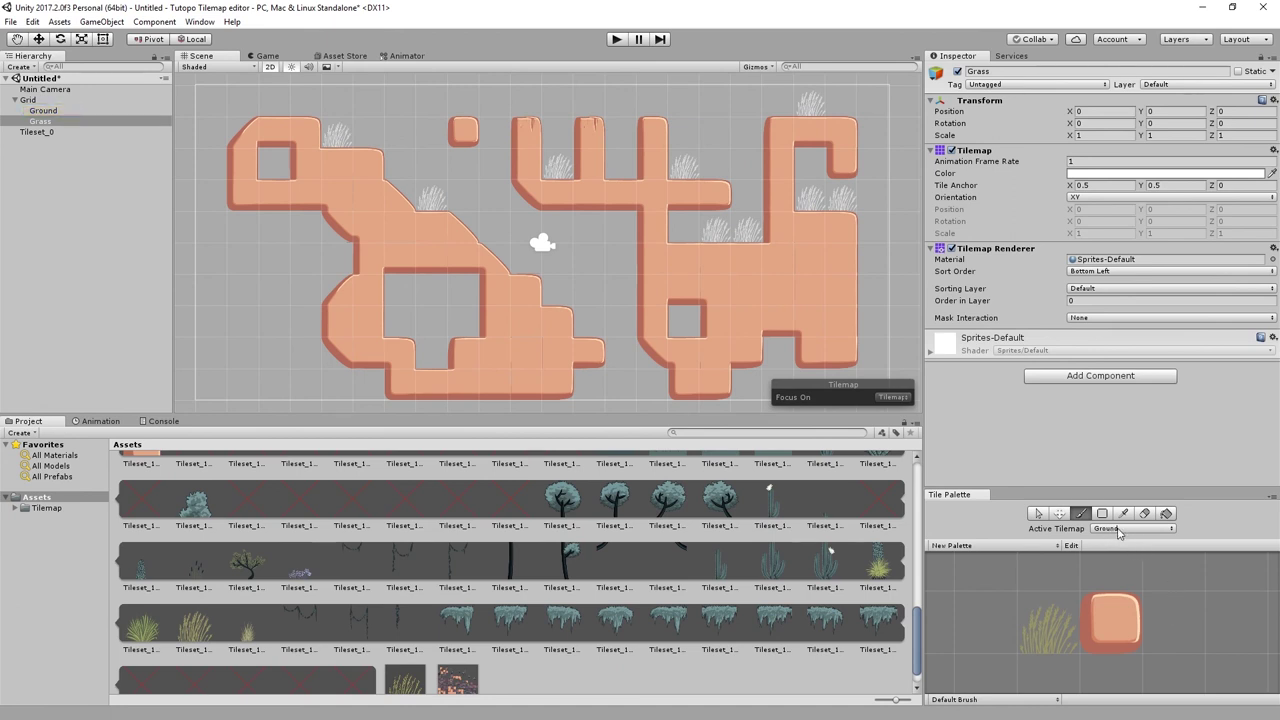
left_click(655, 196)
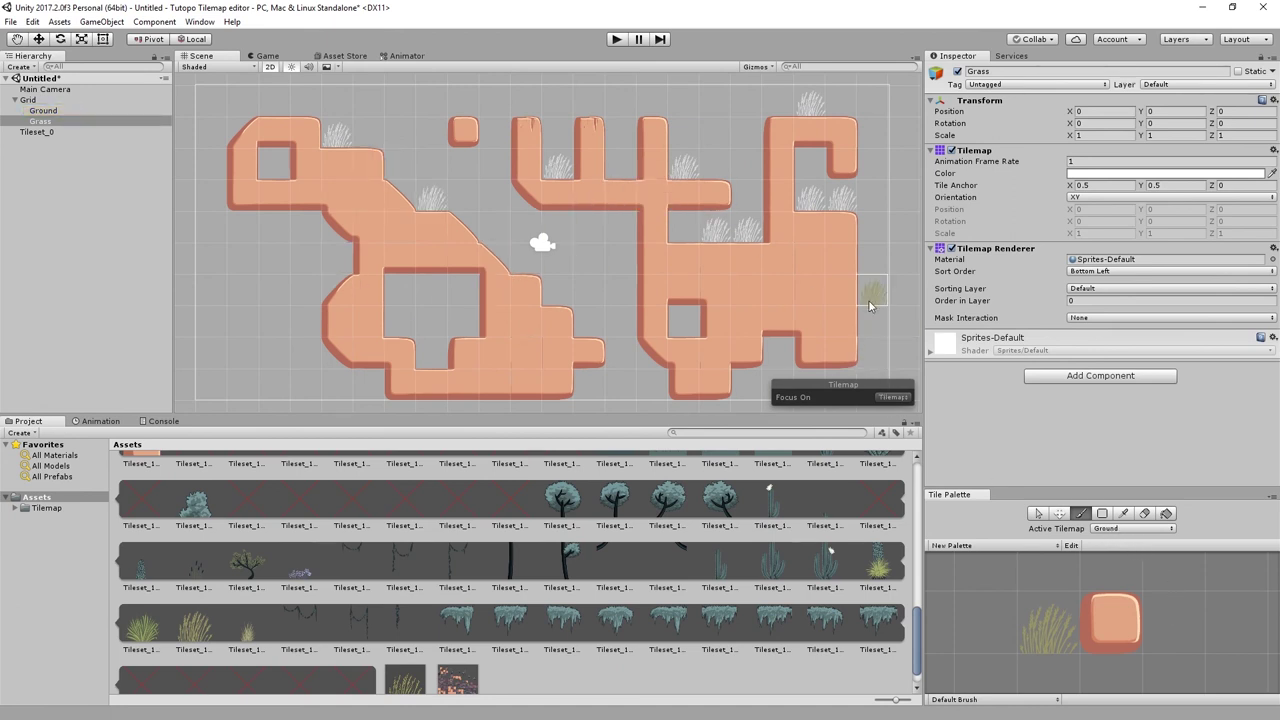